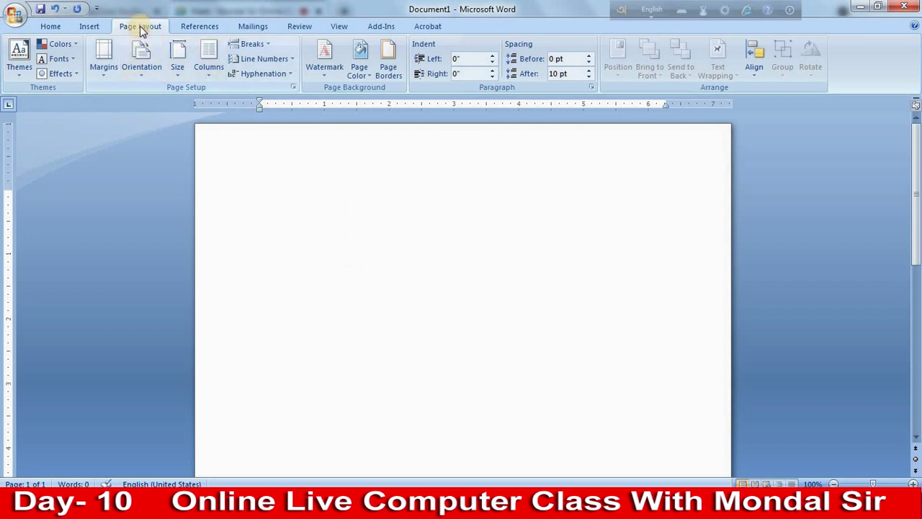
Apply a patterned Art page border from the Page Borders dialog to the blank page
{"action": "left_click", "coordinate": [389, 69]}
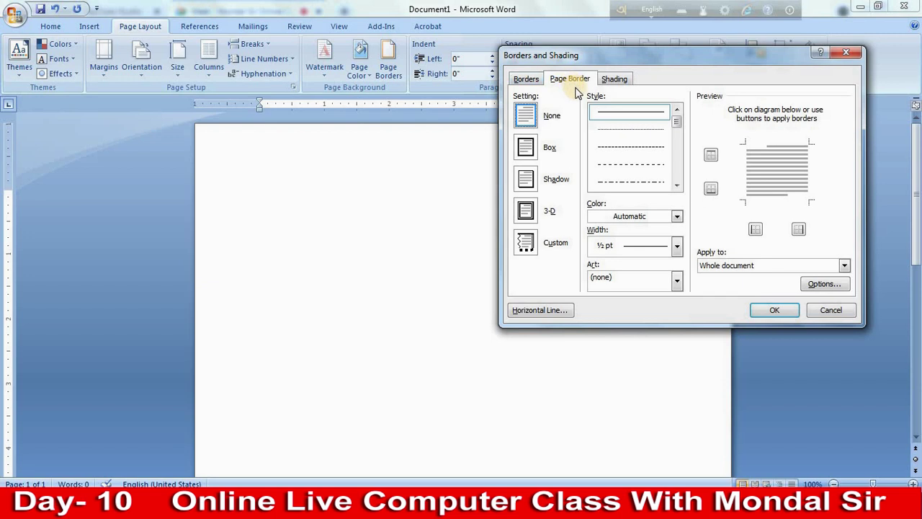
{"action": "left_click", "coordinate": [677, 282]}
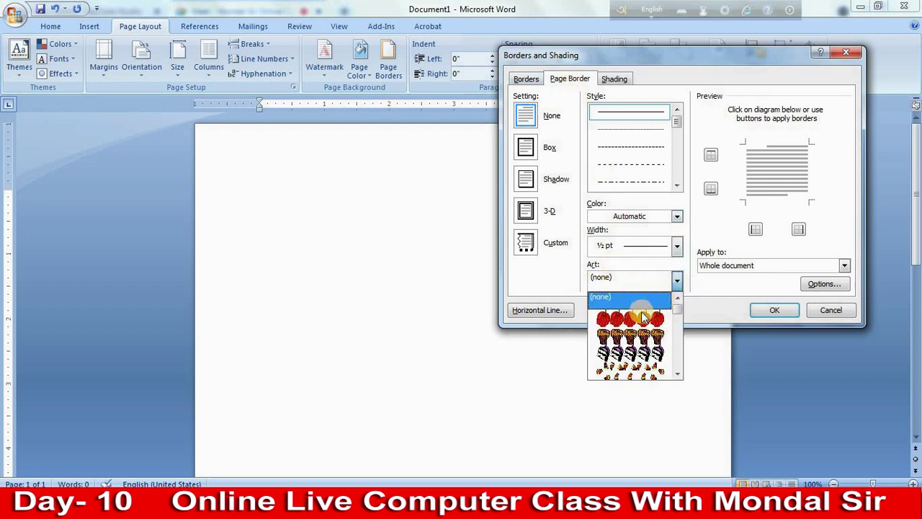
{"action": "scroll", "coordinate": [648, 339], "scroll_direction": "down", "scroll_amount": 5}
{"action": "scroll", "coordinate": [651, 351], "scroll_direction": "down", "scroll_amount": 2}
{"action": "scroll", "coordinate": [650, 351], "scroll_direction": "down", "scroll_amount": 1}
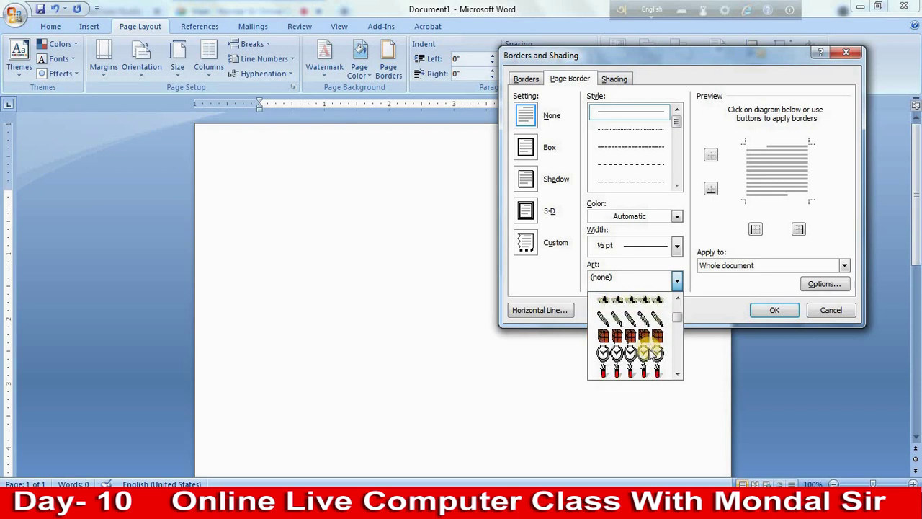
{"action": "scroll", "coordinate": [651, 352], "scroll_direction": "down", "scroll_amount": 1}
{"action": "scroll", "coordinate": [652, 353], "scroll_direction": "down", "scroll_amount": 2}
{"action": "scroll", "coordinate": [652, 353], "scroll_direction": "down", "scroll_amount": 2}
{"action": "scroll", "coordinate": [652, 353], "scroll_direction": "down", "scroll_amount": 2}
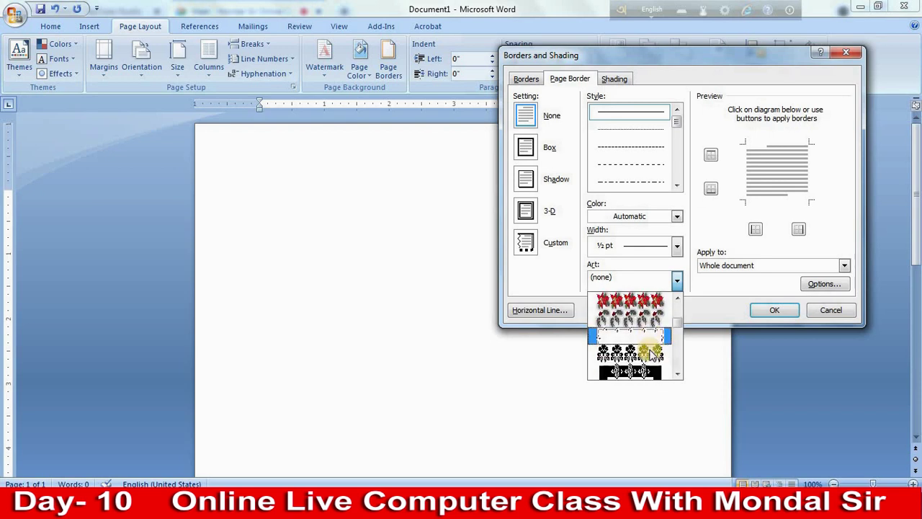
{"action": "scroll", "coordinate": [652, 353], "scroll_direction": "down", "scroll_amount": 3}
{"action": "scroll", "coordinate": [652, 355], "scroll_direction": "down", "scroll_amount": 2}
{"action": "scroll", "coordinate": [653, 353], "scroll_direction": "down", "scroll_amount": 1}
{"action": "scroll", "coordinate": [650, 349], "scroll_direction": "down", "scroll_amount": 1}
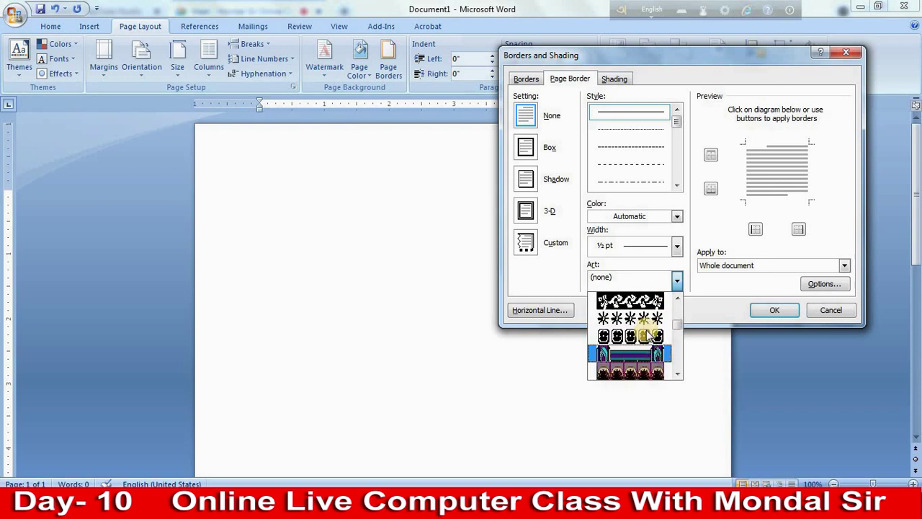
{"action": "scroll", "coordinate": [648, 344], "scroll_direction": "down", "scroll_amount": 1}
{"action": "scroll", "coordinate": [645, 337], "scroll_direction": "down", "scroll_amount": 1}
{"action": "scroll", "coordinate": [647, 342], "scroll_direction": "down", "scroll_amount": 3}
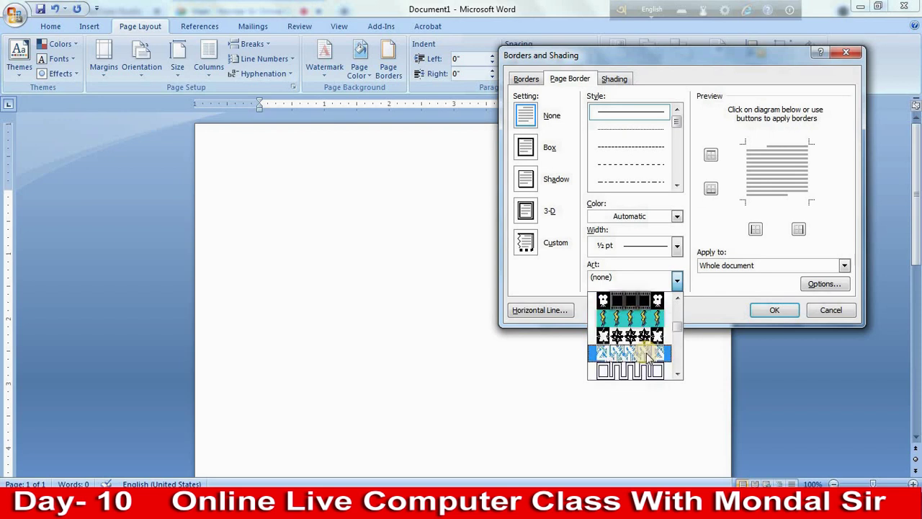
{"action": "left_click", "coordinate": [641, 355]}
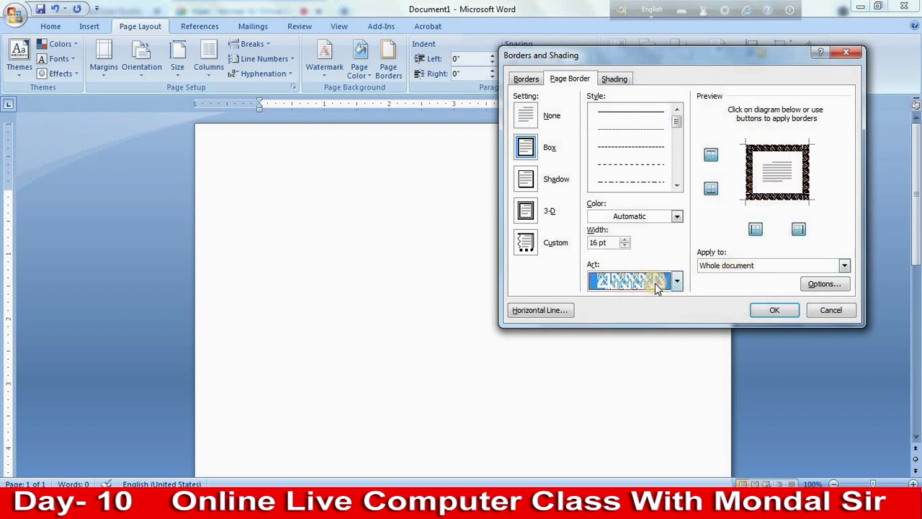
{"action": "left_click", "coordinate": [775, 312]}
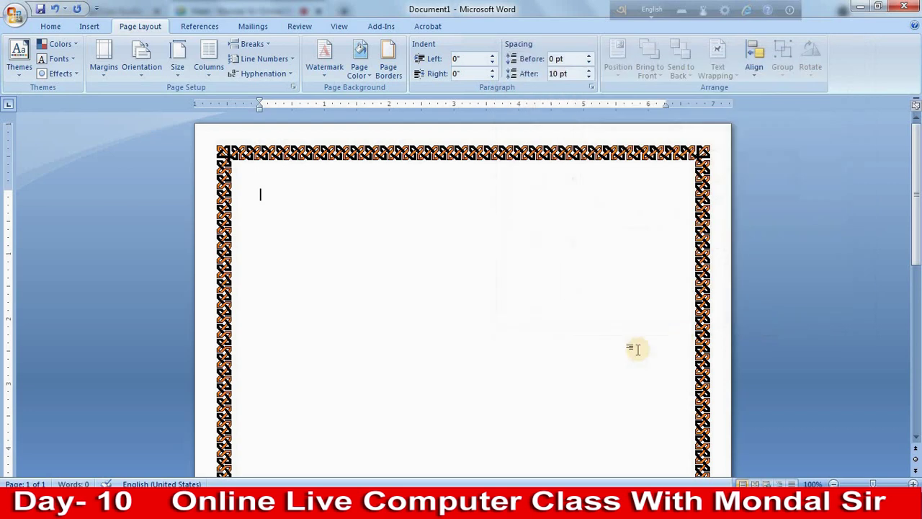
Place the insertion point at the top of the bordered page
{"action": "scroll", "coordinate": [498, 367], "scroll_direction": "down", "scroll_amount": 3}
{"action": "scroll", "coordinate": [495, 365], "scroll_direction": "up", "scroll_amount": 3}
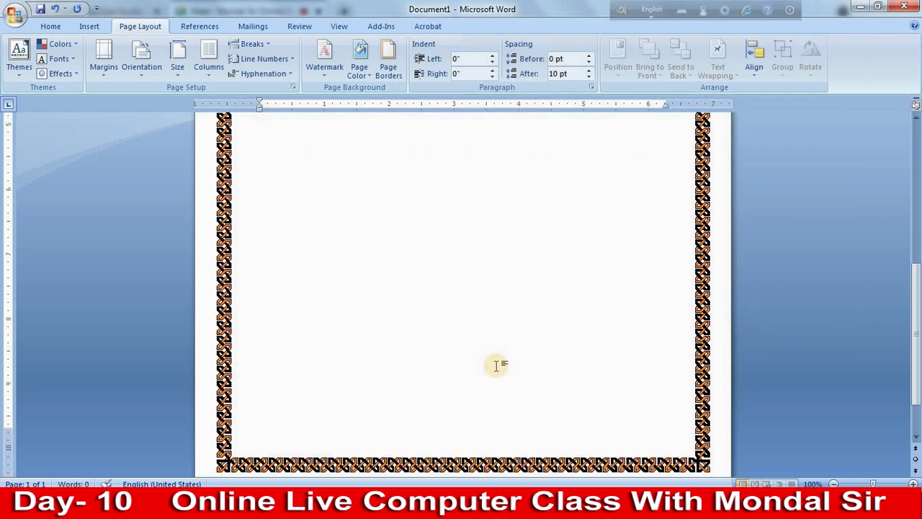
{"action": "scroll", "coordinate": [497, 334], "scroll_direction": "down", "scroll_amount": 2}
{"action": "scroll", "coordinate": [497, 333], "scroll_direction": "up", "scroll_amount": 2}
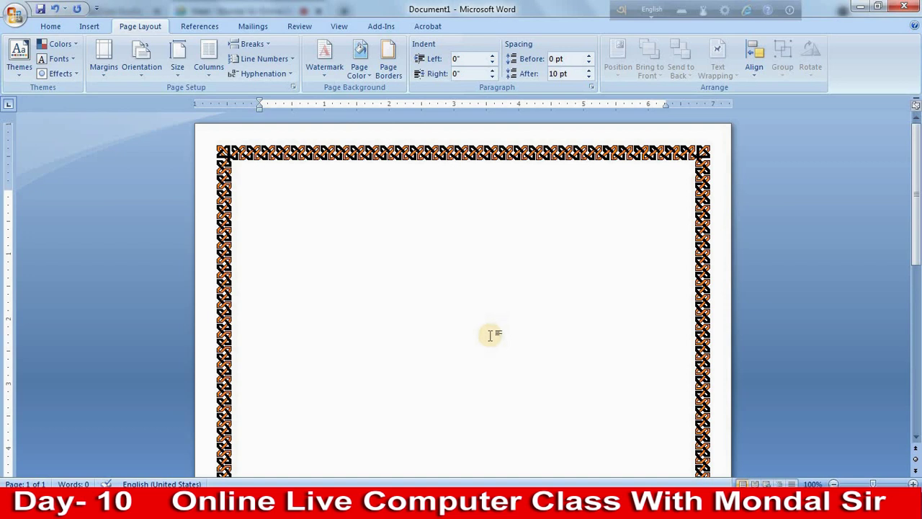
{"action": "left_click", "coordinate": [490, 335]}
Bring the Google Meet Chrome window forward and load the Google homepage in a new tab
{"action": "mouse_move", "coordinate": [185, 504]}
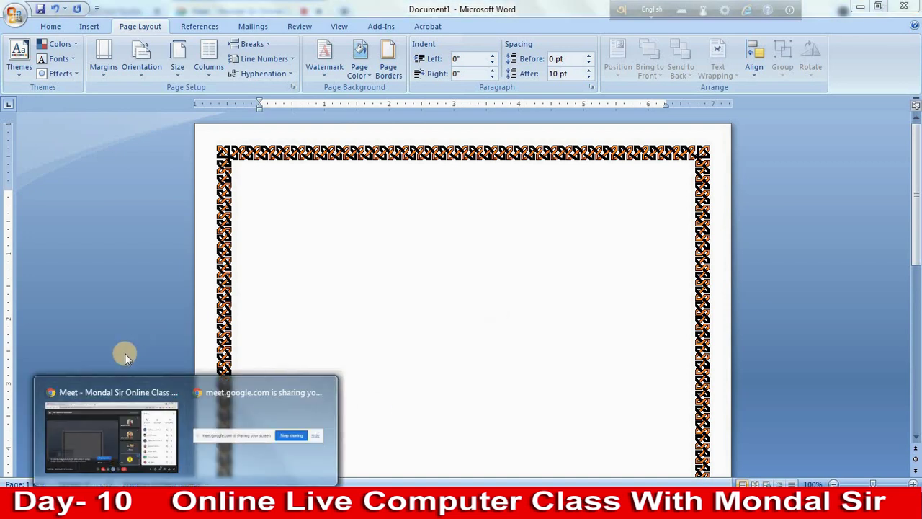
{"action": "left_click", "coordinate": [130, 404]}
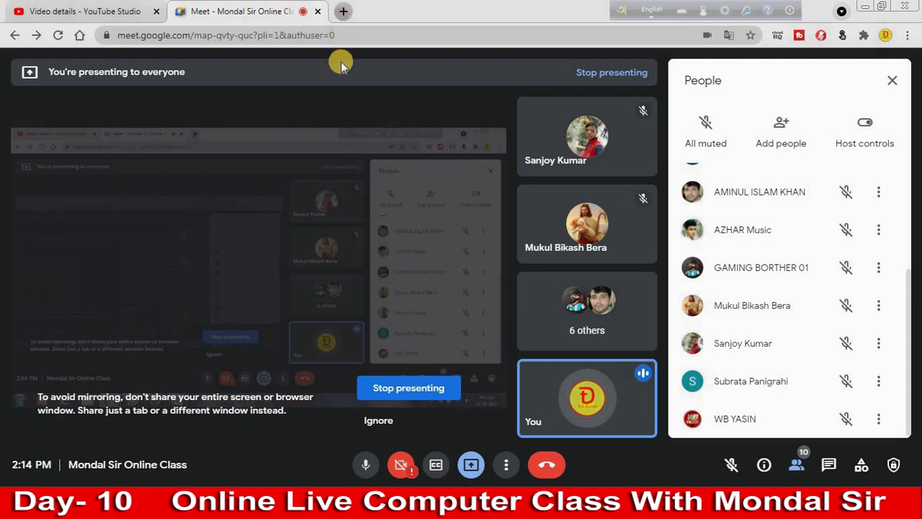
{"action": "left_click", "coordinate": [343, 11]}
{"action": "left_click", "coordinate": [295, 333]}
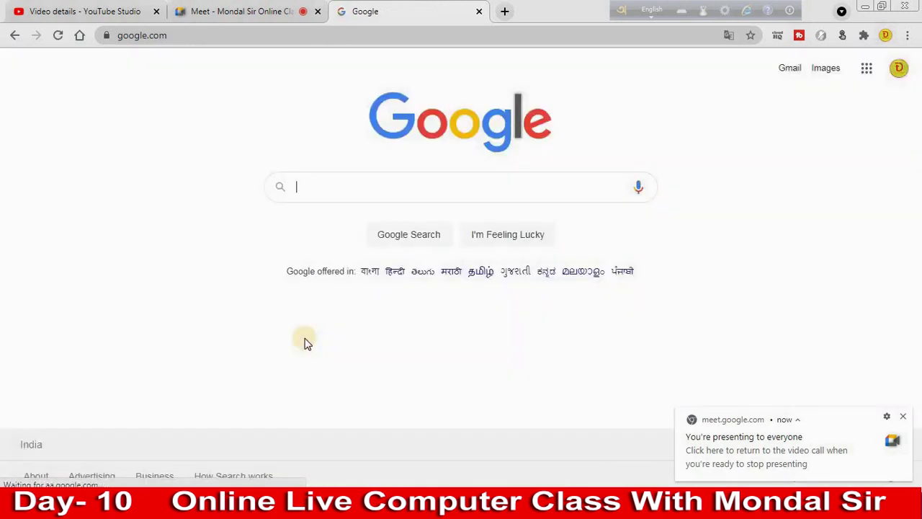
Search Google for 'corner border' and scroll down to the image results
{"action": "type", "text": "cor"}
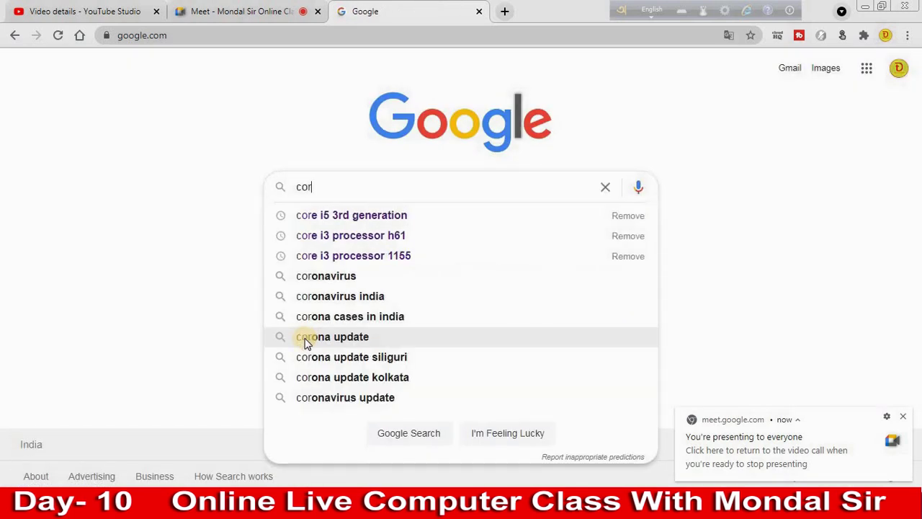
{"action": "type", "text": "d"}
{"action": "key", "text": "BackSpace"}
{"action": "type", "text": "er"}
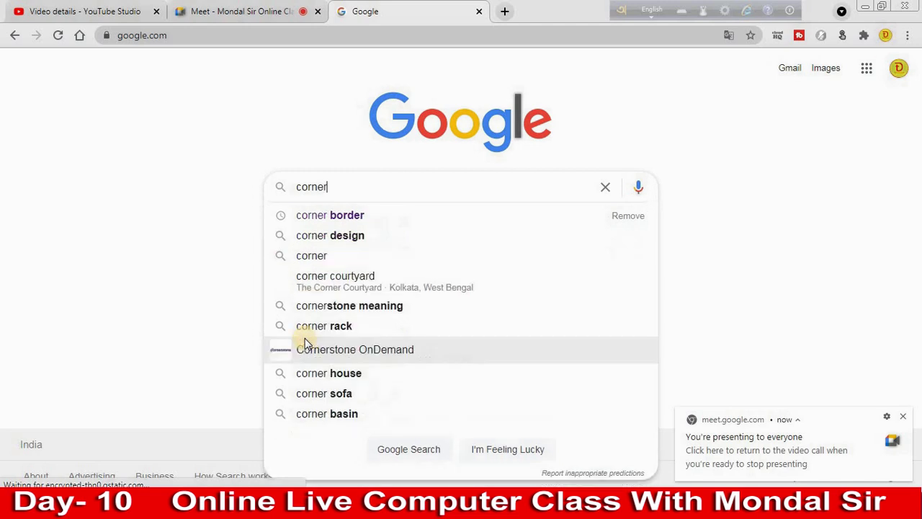
{"action": "left_click", "coordinate": [353, 215]}
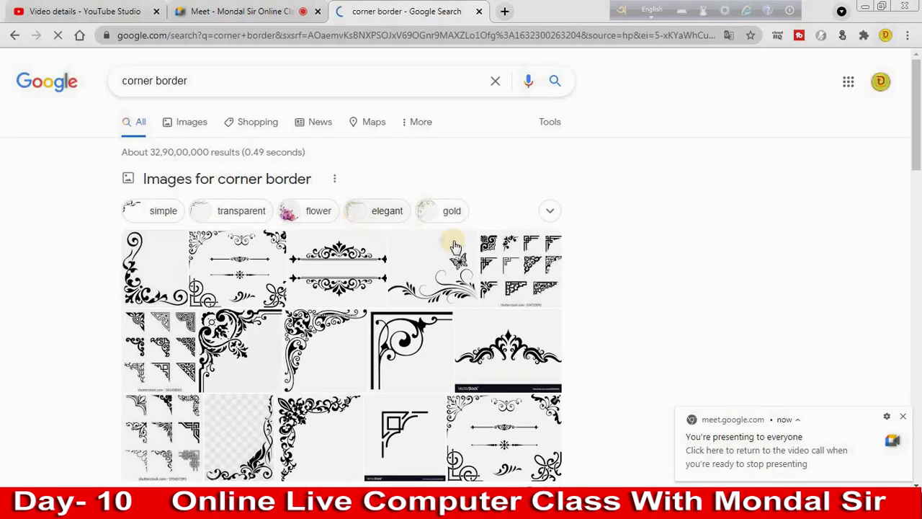
{"action": "scroll", "coordinate": [475, 295], "scroll_direction": "down", "scroll_amount": 1}
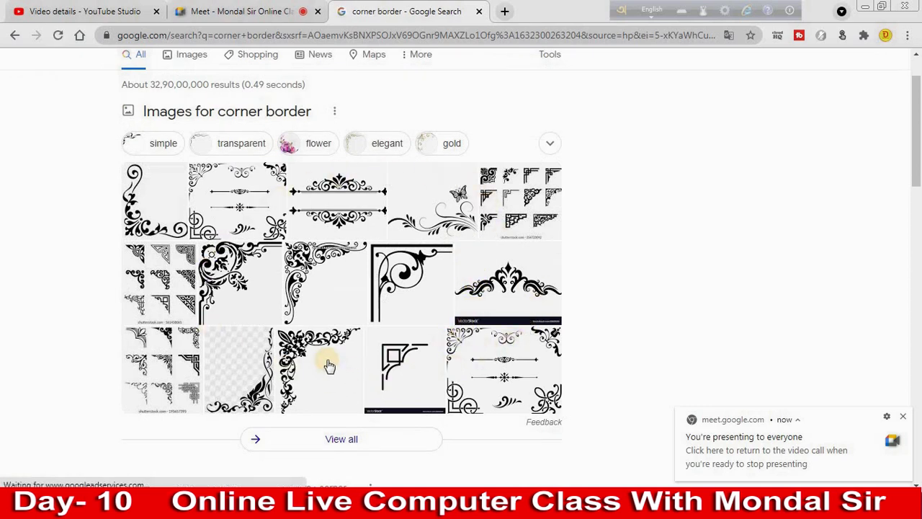
Open the corner border image results and preview the first, WikiClipArt and NicePNG designs
{"action": "left_click", "coordinate": [310, 272]}
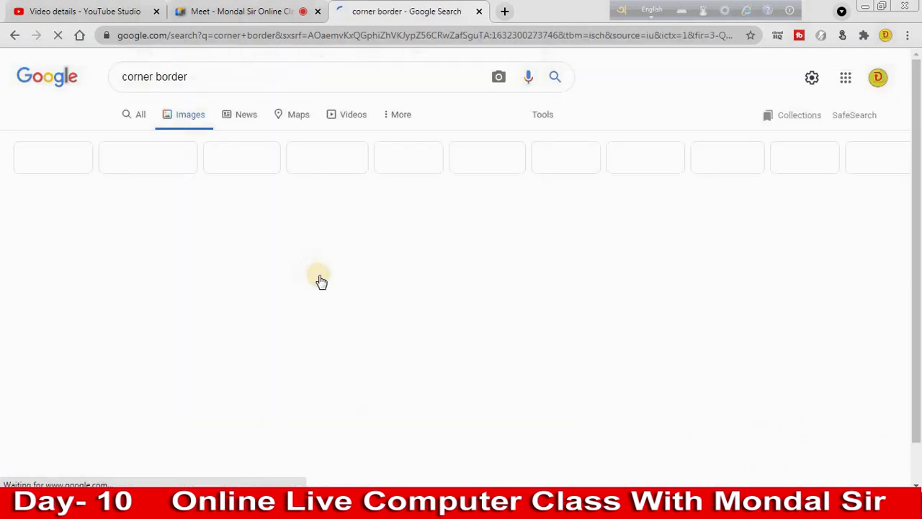
{"action": "left_click", "coordinate": [130, 234]}
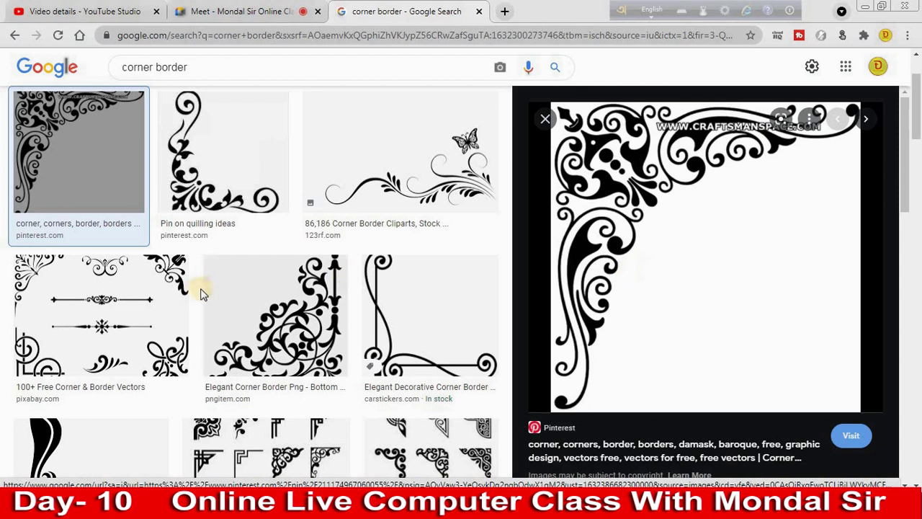
{"action": "scroll", "coordinate": [216, 293], "scroll_direction": "down", "scroll_amount": 4}
{"action": "scroll", "coordinate": [241, 294], "scroll_direction": "down", "scroll_amount": 2}
{"action": "scroll", "coordinate": [274, 298], "scroll_direction": "down", "scroll_amount": 2}
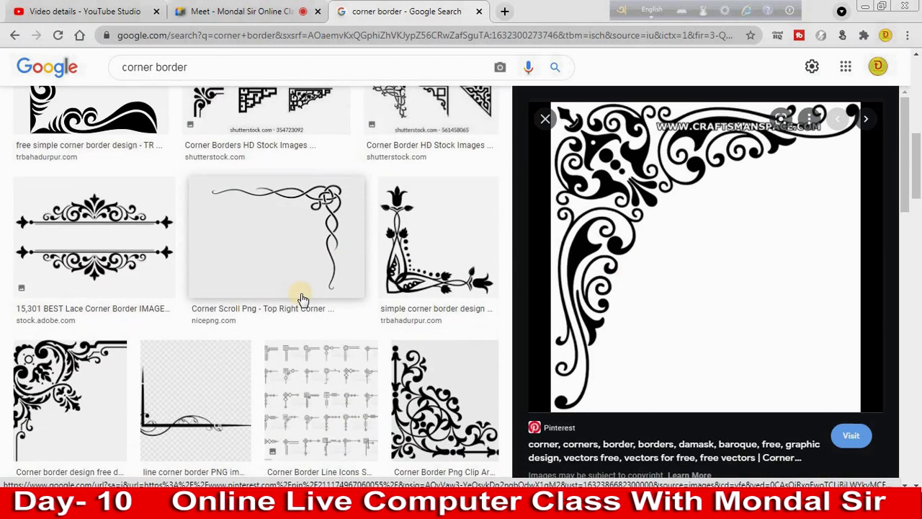
{"action": "scroll", "coordinate": [302, 299], "scroll_direction": "down", "scroll_amount": 2}
{"action": "left_click", "coordinate": [82, 242]}
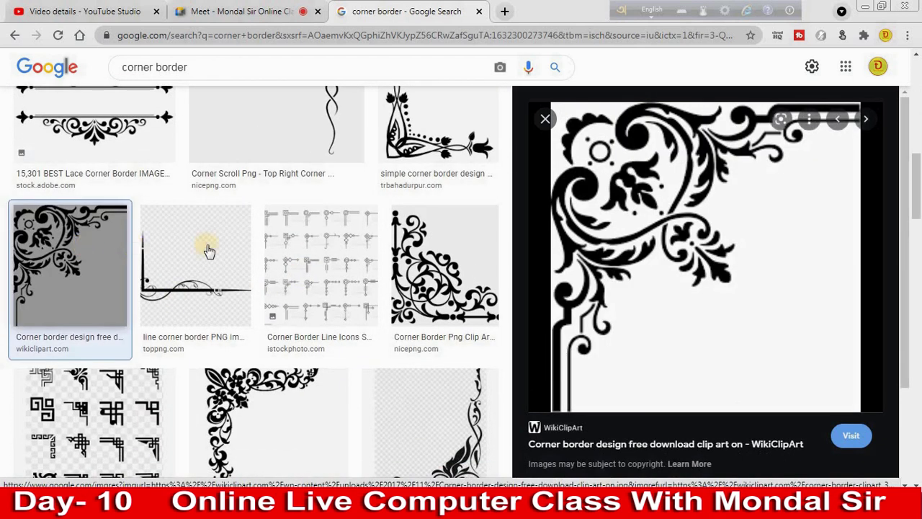
{"action": "scroll", "coordinate": [346, 350], "scroll_direction": "down", "scroll_amount": 1}
{"action": "scroll", "coordinate": [346, 350], "scroll_direction": "down", "scroll_amount": 2}
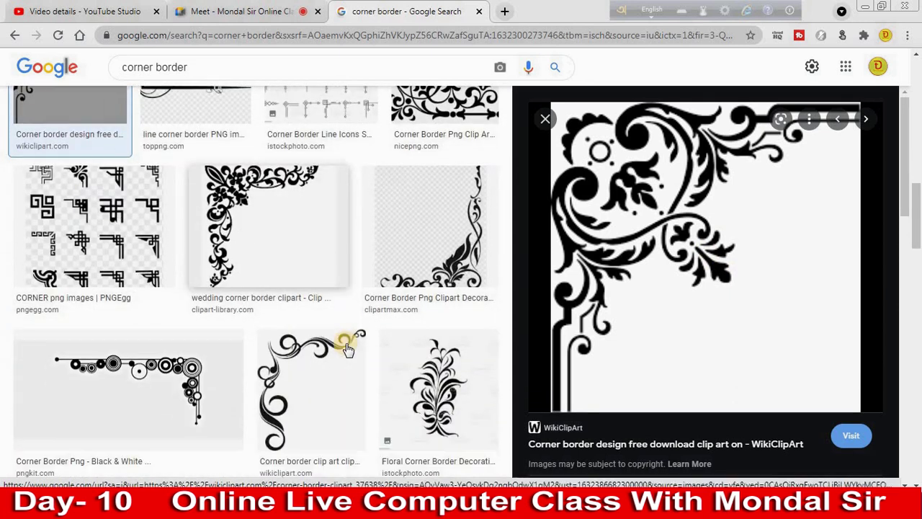
{"action": "scroll", "coordinate": [354, 319], "scroll_direction": "up", "scroll_amount": 2}
{"action": "left_click", "coordinate": [426, 212]}
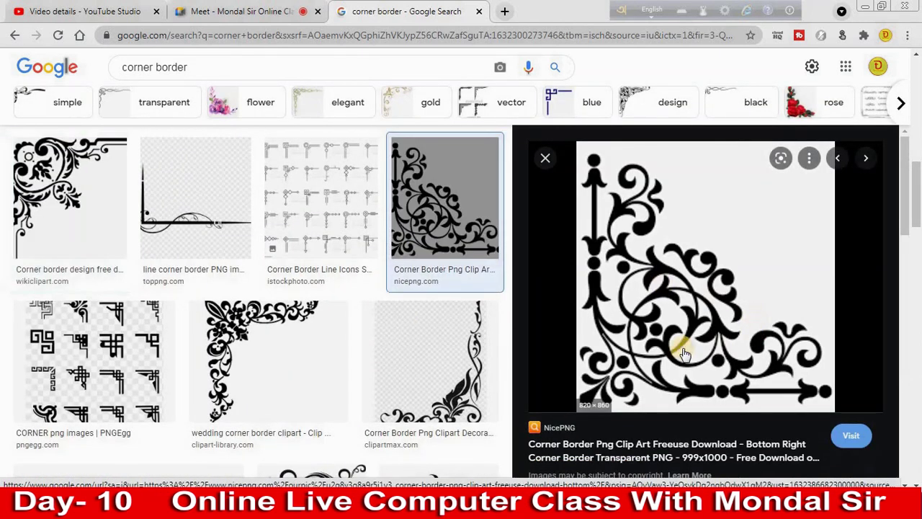
{"action": "mouse_move", "coordinate": [624, 350]}
{"action": "left_mouse_down"}
{"action": "mouse_move", "coordinate": [531, 336]}
{"action": "mouse_move", "coordinate": [504, 353]}
{"action": "left_mouse_up"}
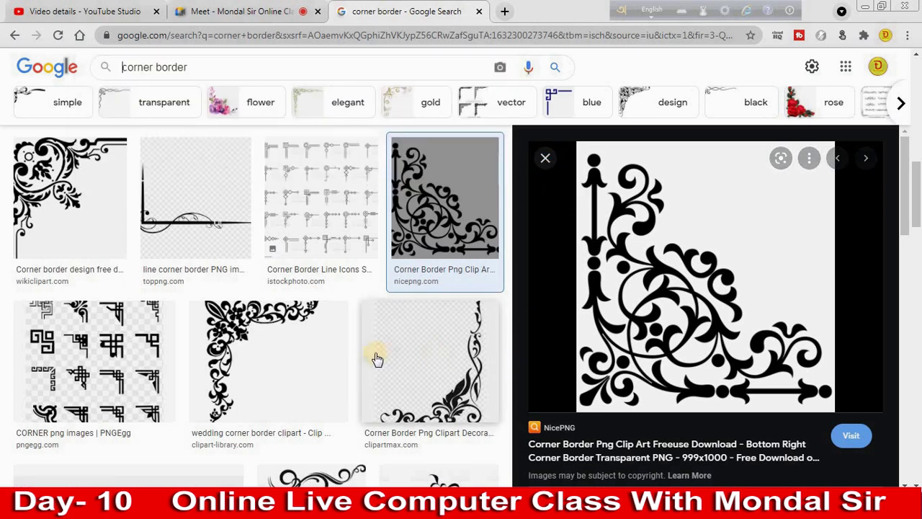
Scroll further down and open the swirly Pinterest corner-border image preview
{"action": "scroll", "coordinate": [382, 357], "scroll_direction": "down", "scroll_amount": 5}
{"action": "scroll", "coordinate": [390, 353], "scroll_direction": "down", "scroll_amount": 3}
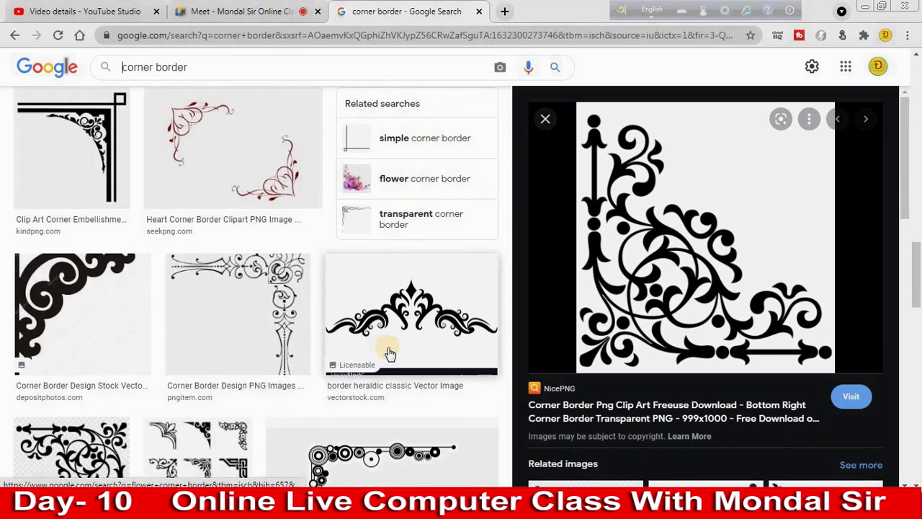
{"action": "scroll", "coordinate": [390, 353], "scroll_direction": "down", "scroll_amount": 3}
{"action": "scroll", "coordinate": [397, 347], "scroll_direction": "down", "scroll_amount": 3}
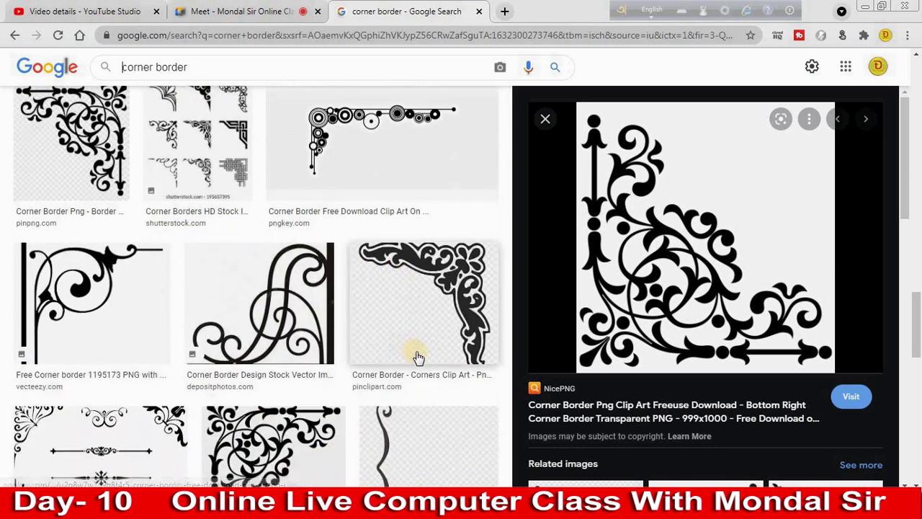
{"action": "scroll", "coordinate": [411, 356], "scroll_direction": "down", "scroll_amount": 4}
{"action": "scroll", "coordinate": [423, 352], "scroll_direction": "down", "scroll_amount": 2}
{"action": "scroll", "coordinate": [422, 350], "scroll_direction": "down", "scroll_amount": 4}
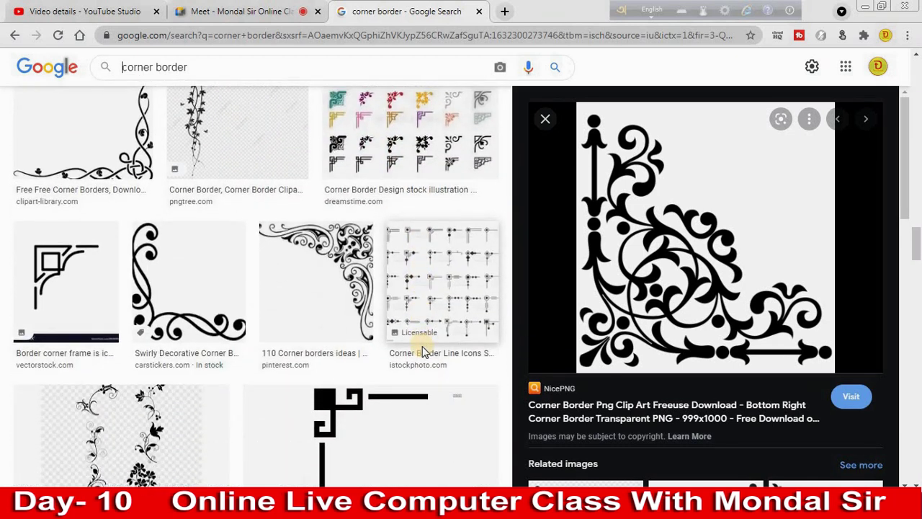
{"action": "left_click", "coordinate": [337, 273]}
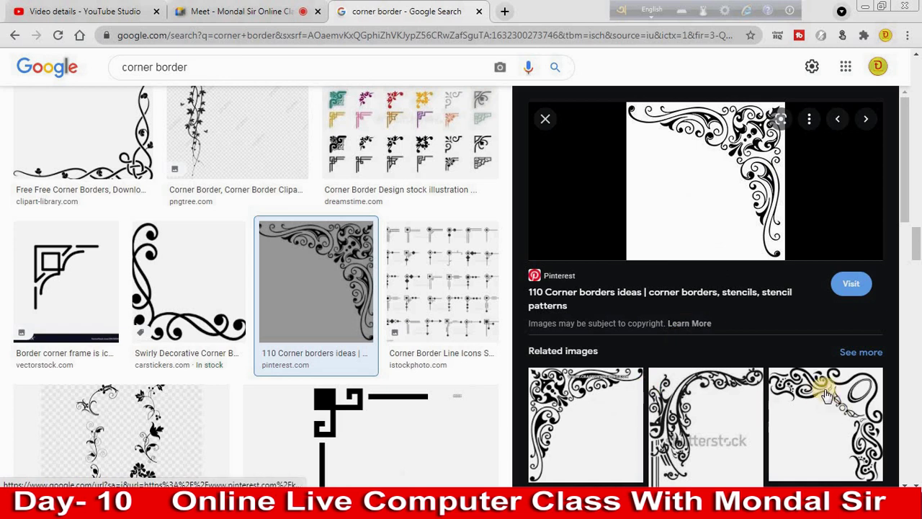
{"action": "scroll", "coordinate": [391, 350], "scroll_direction": "down", "scroll_amount": 4}
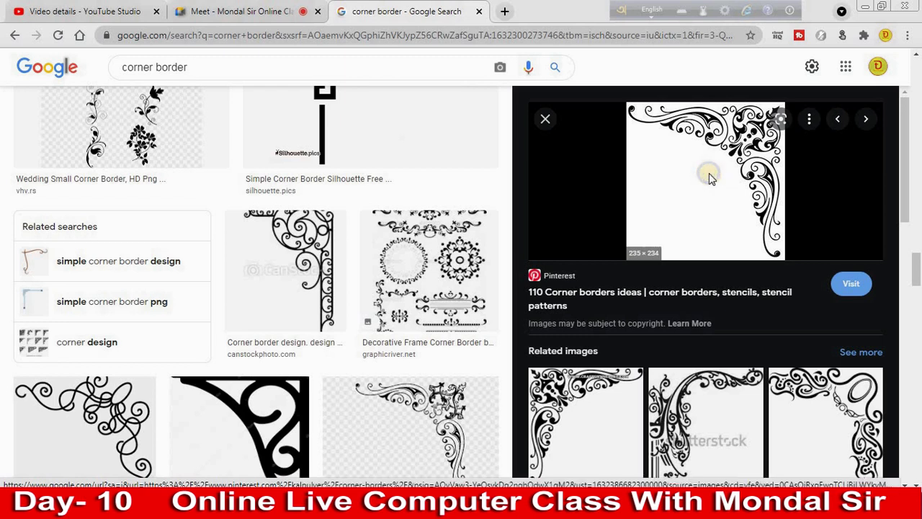
Save the swirly corner image to the Desktop as a JPEG and return to the Meet tab
{"action": "right_click", "coordinate": [709, 179]}
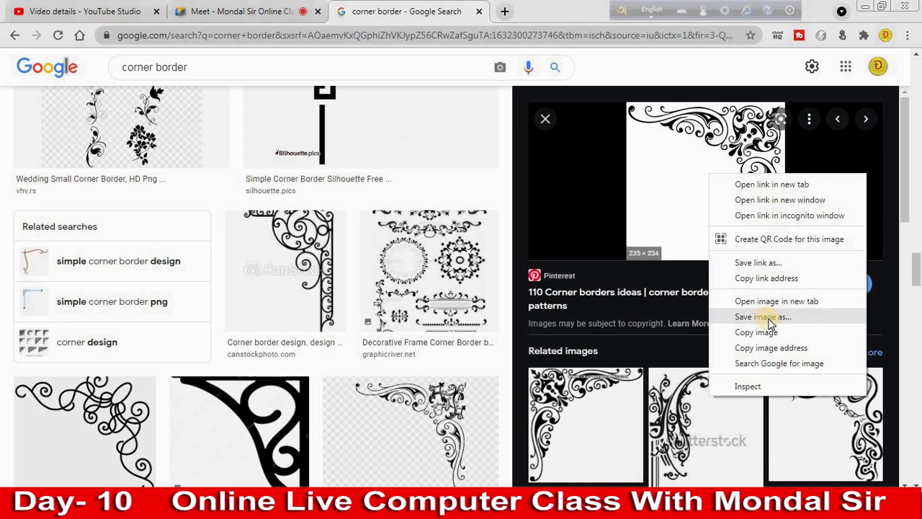
{"action": "left_click", "coordinate": [769, 322]}
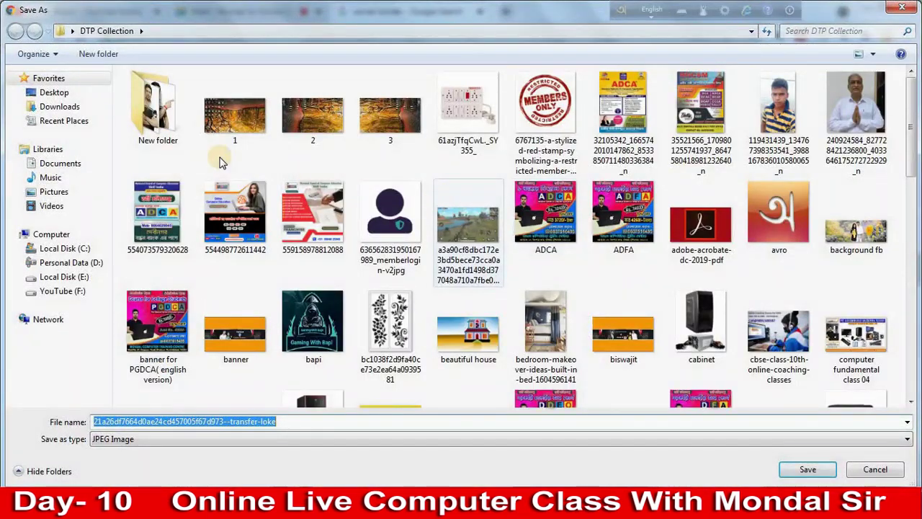
{"action": "left_click", "coordinate": [63, 100]}
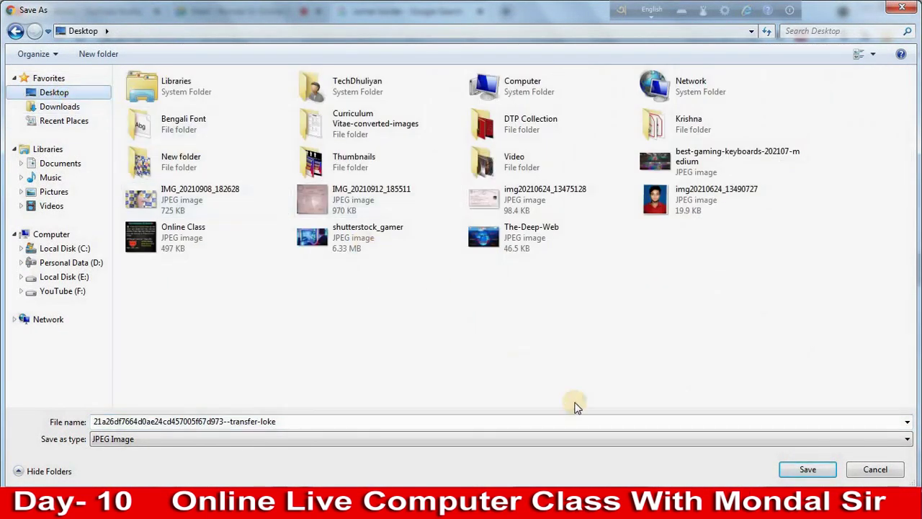
{"action": "left_click", "coordinate": [808, 470]}
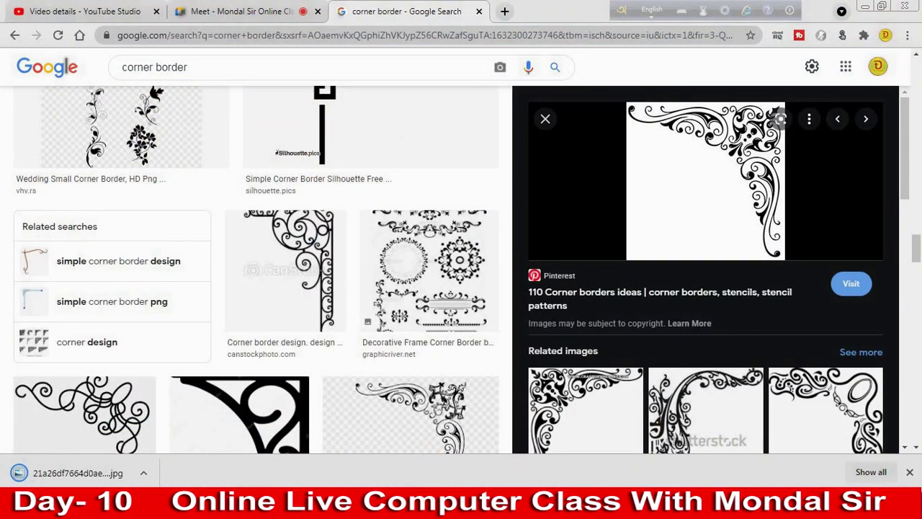
{"action": "mouse_move", "coordinate": [186, 508]}
{"action": "left_click", "coordinate": [251, 11]}
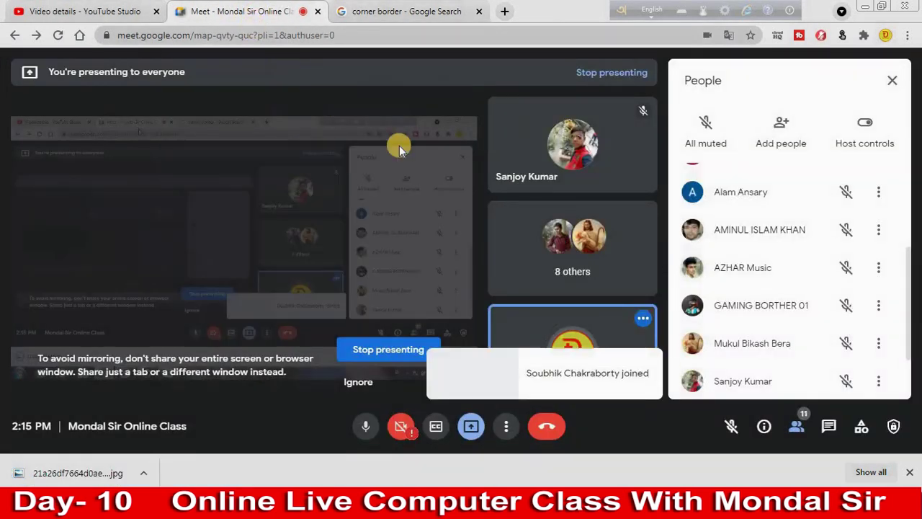
{"action": "left_click", "coordinate": [863, 9]}
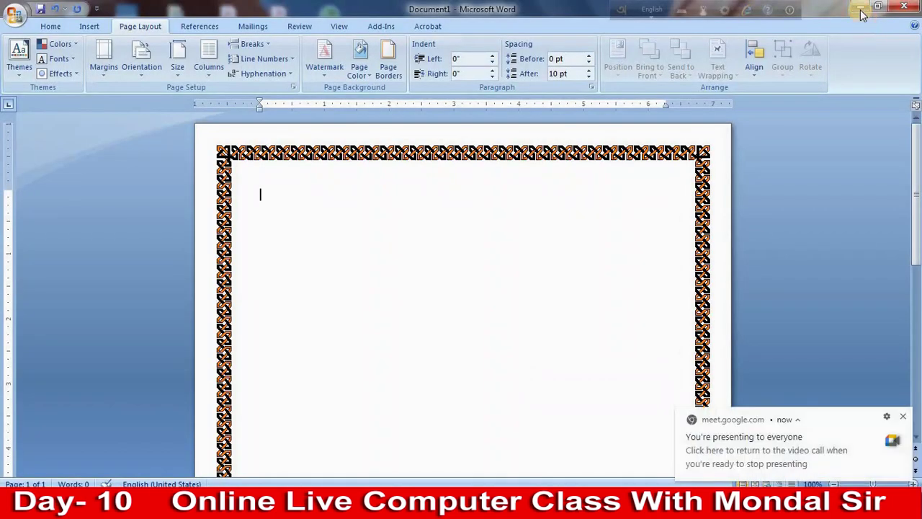
{"action": "left_click", "coordinate": [861, 7]}
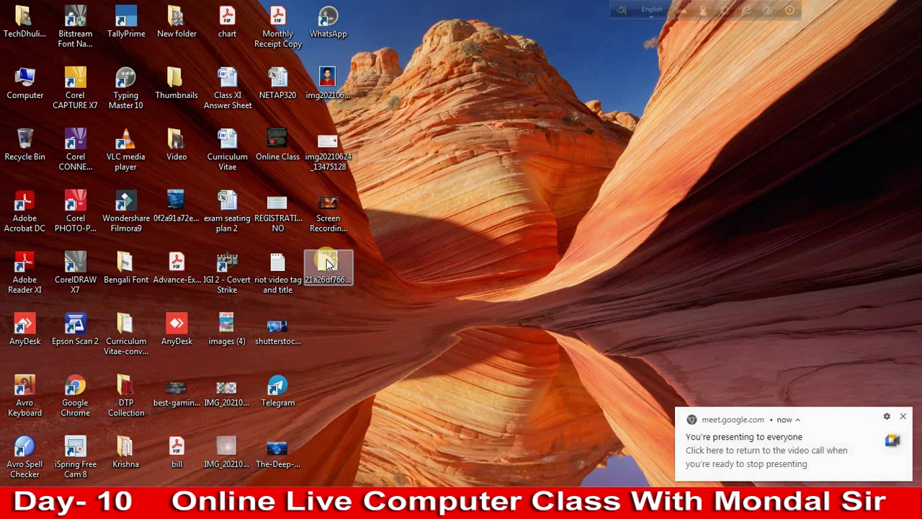
{"action": "left_click", "coordinate": [326, 264]}
{"action": "double_click", "coordinate": [328, 263]}
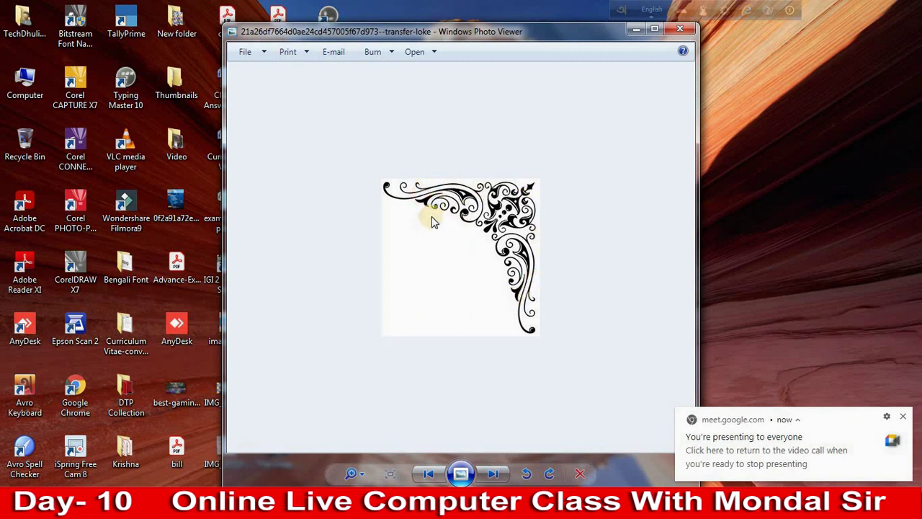
{"action": "left_click", "coordinate": [677, 30]}
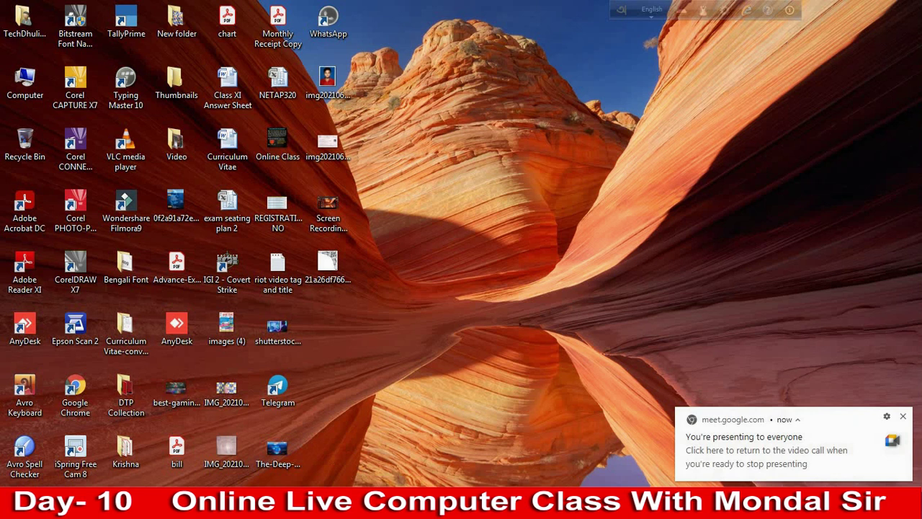
{"action": "key", "text": "alt+Tab"}
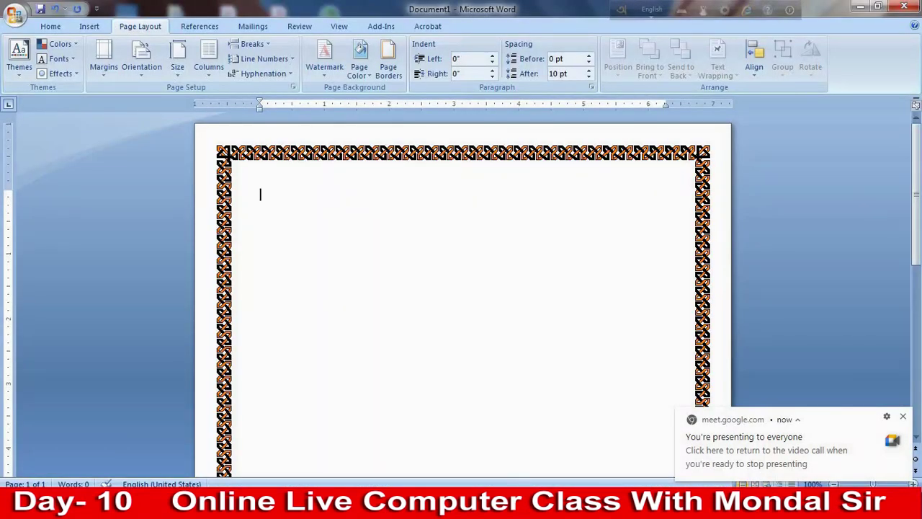
Dismiss the Meet notification and insert the downloaded corner JPEG from the Desktop
{"action": "left_click", "coordinate": [904, 417]}
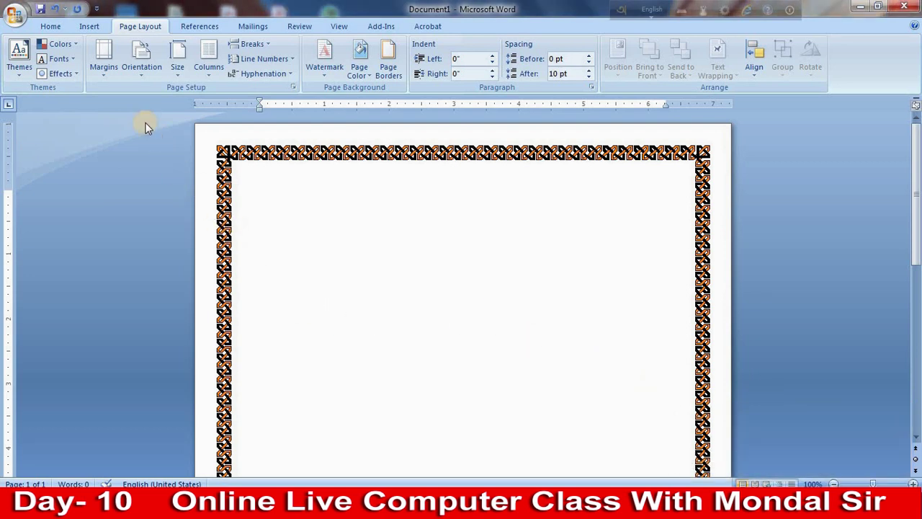
{"action": "left_click", "coordinate": [89, 26]}
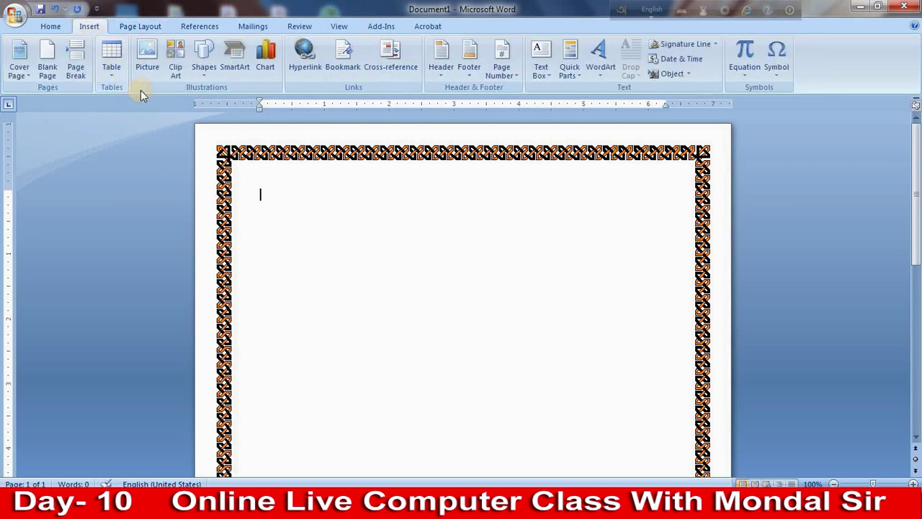
{"action": "left_click", "coordinate": [152, 58]}
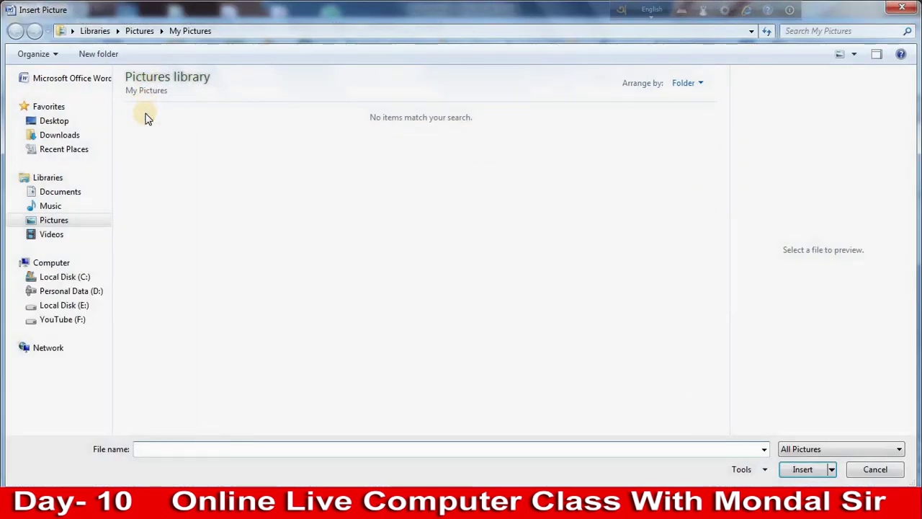
{"action": "left_click", "coordinate": [57, 123]}
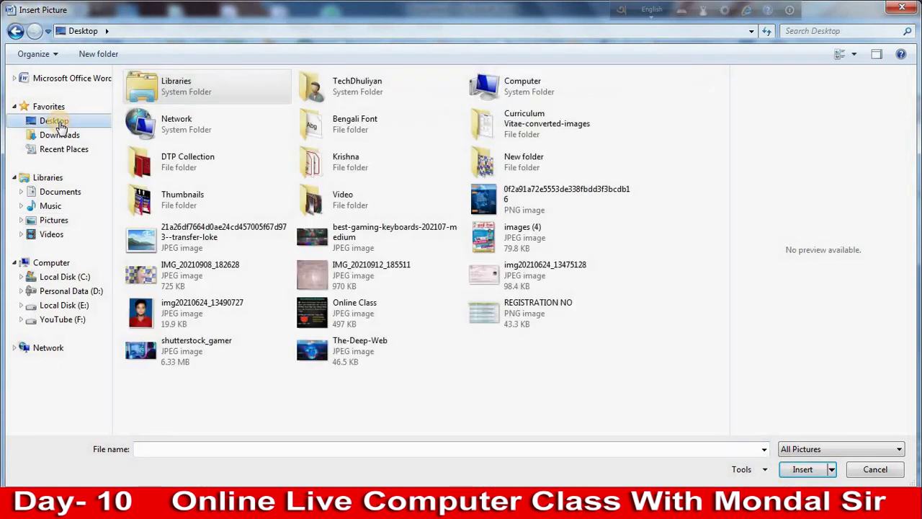
{"action": "left_click", "coordinate": [212, 238]}
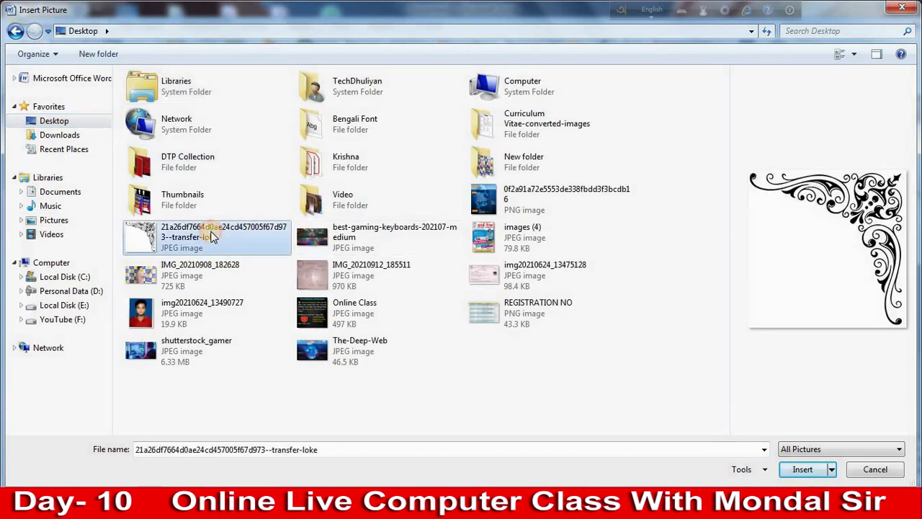
{"action": "left_click", "coordinate": [803, 470]}
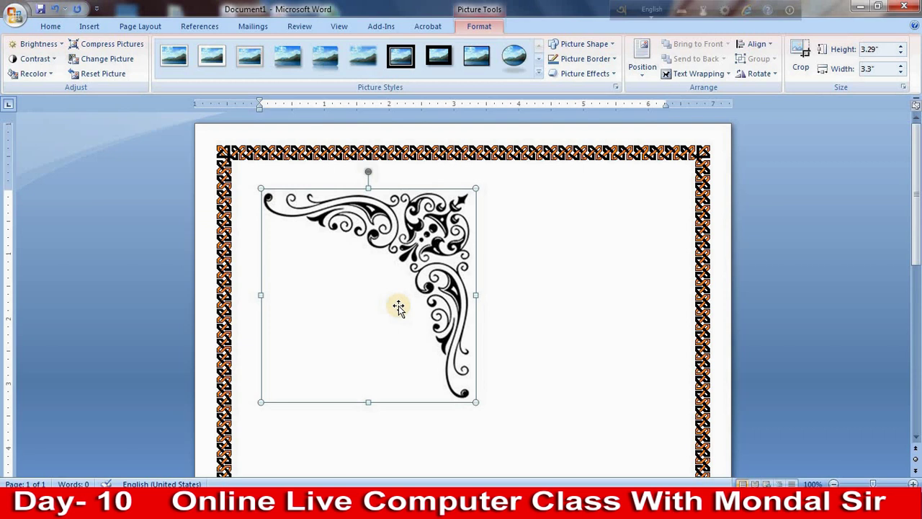
Set the ornament's wrapping to In Front of Text and move it to the top-right corner
{"action": "left_click", "coordinate": [668, 74]}
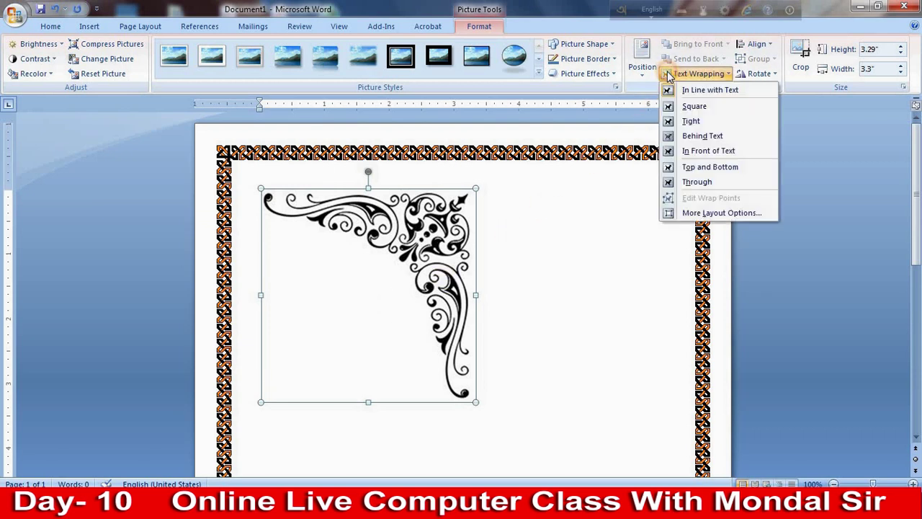
{"action": "left_click", "coordinate": [709, 151]}
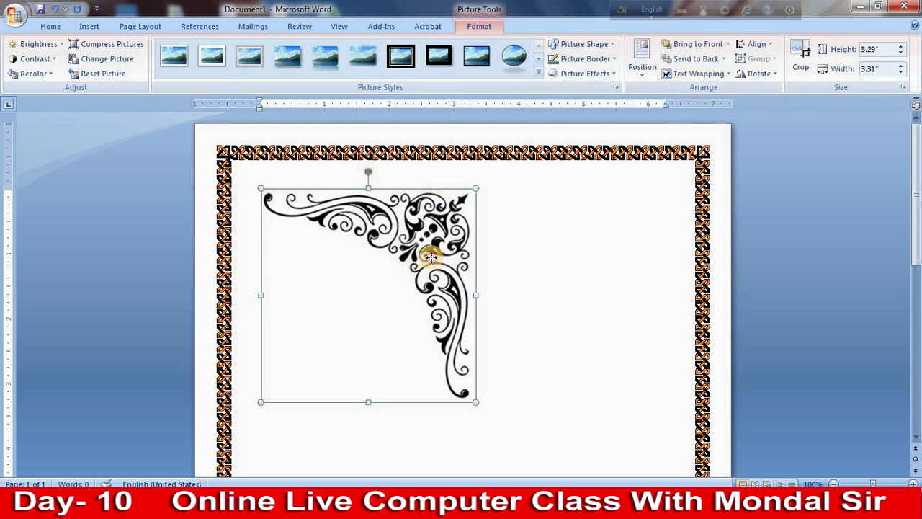
{"action": "left_click_drag", "start_coordinate": [403, 263], "coordinate": [611, 234]}
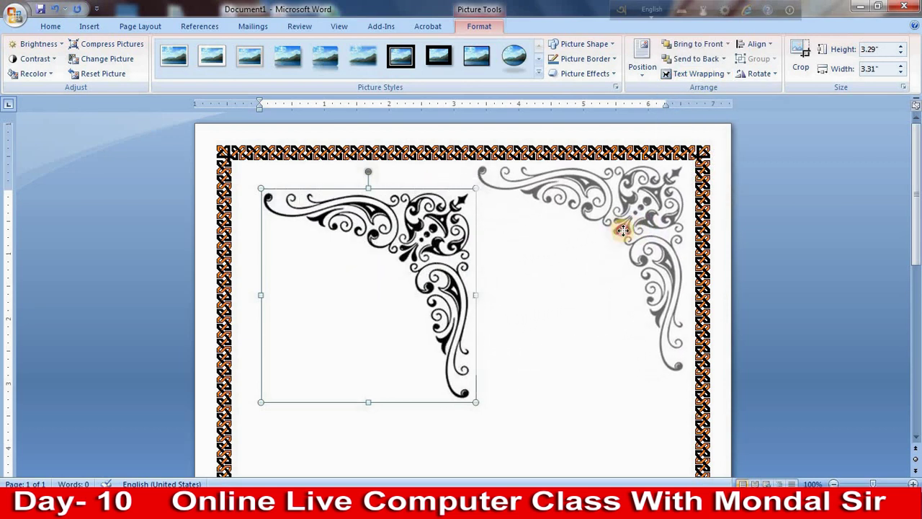
{"action": "mouse_move", "coordinate": [611, 235]}
{"action": "left_mouse_down"}
{"action": "mouse_move", "coordinate": [621, 240]}
{"action": "mouse_move", "coordinate": [573, 261]}
{"action": "mouse_move", "coordinate": [540, 221]}
{"action": "mouse_move", "coordinate": [614, 241]}
{"action": "left_mouse_up"}
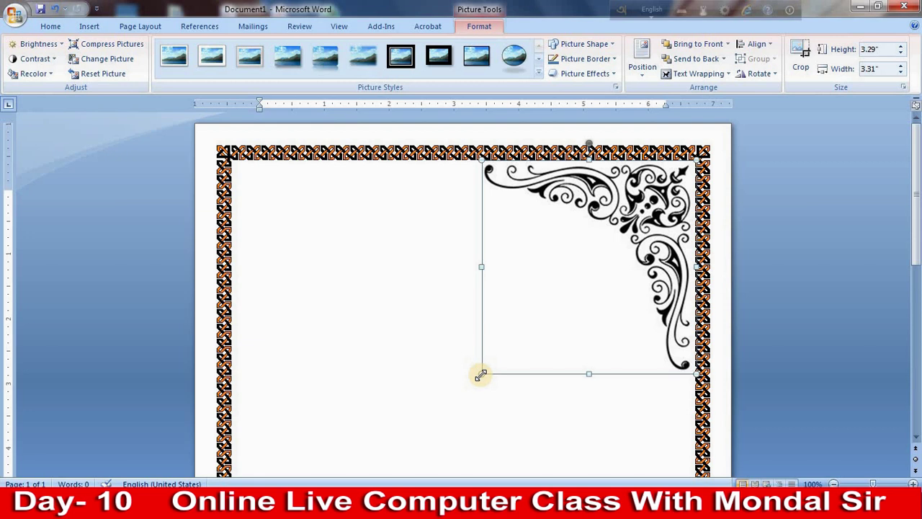
Resize the top-right ornament to about 1.61" × 1.62"
{"action": "left_click_drag", "start_coordinate": [483, 372], "coordinate": [606, 253]}
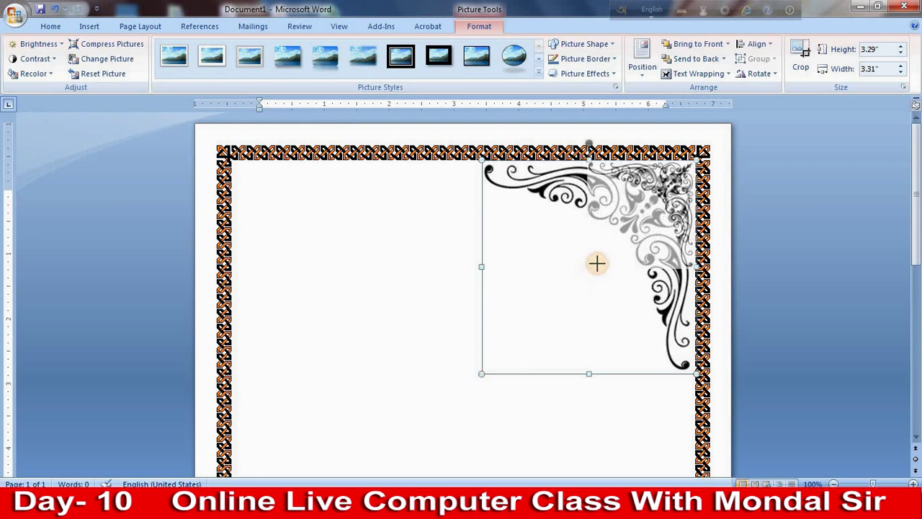
{"action": "left_click_drag", "start_coordinate": [605, 253], "coordinate": [606, 251]}
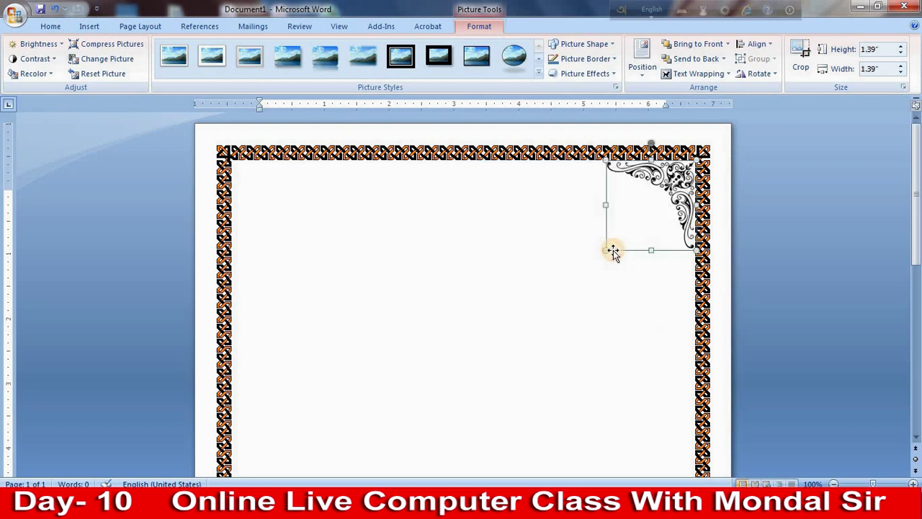
{"action": "left_click", "coordinate": [595, 293]}
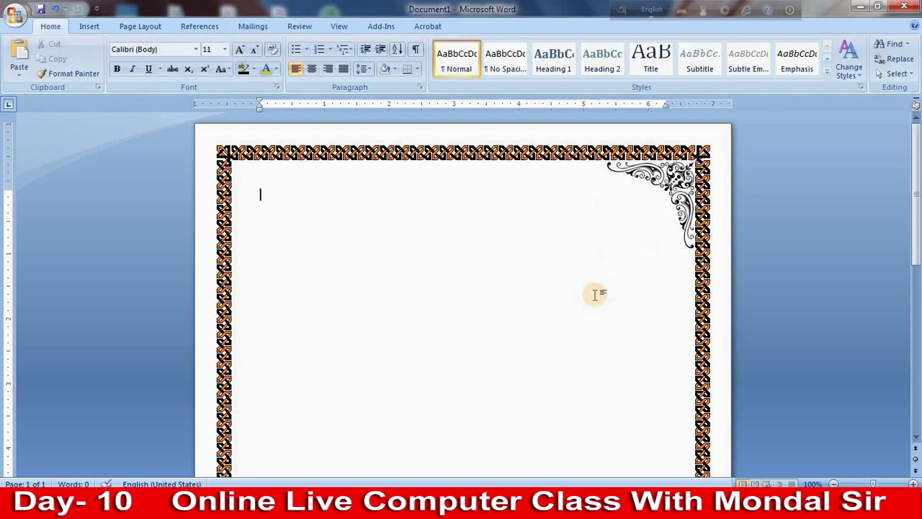
{"action": "left_click", "coordinate": [678, 199]}
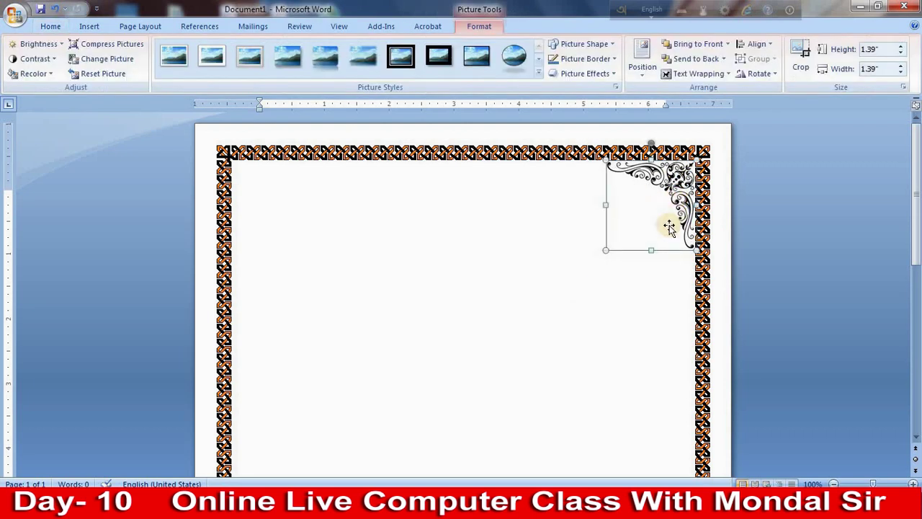
{"action": "left_click_drag", "start_coordinate": [606, 250], "coordinate": [590, 264]}
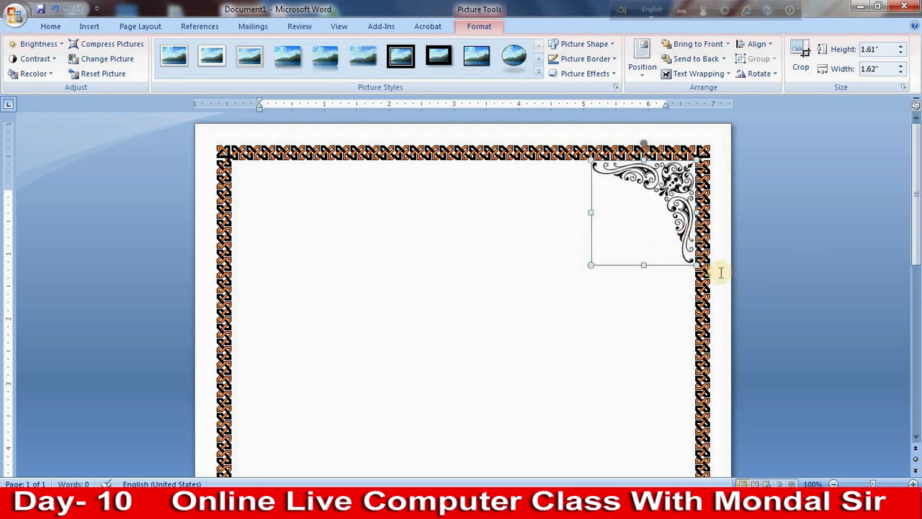
Copy and paste the swirl ornament, then flip the duplicate into the top-left corner
{"action": "right_click", "coordinate": [640, 208]}
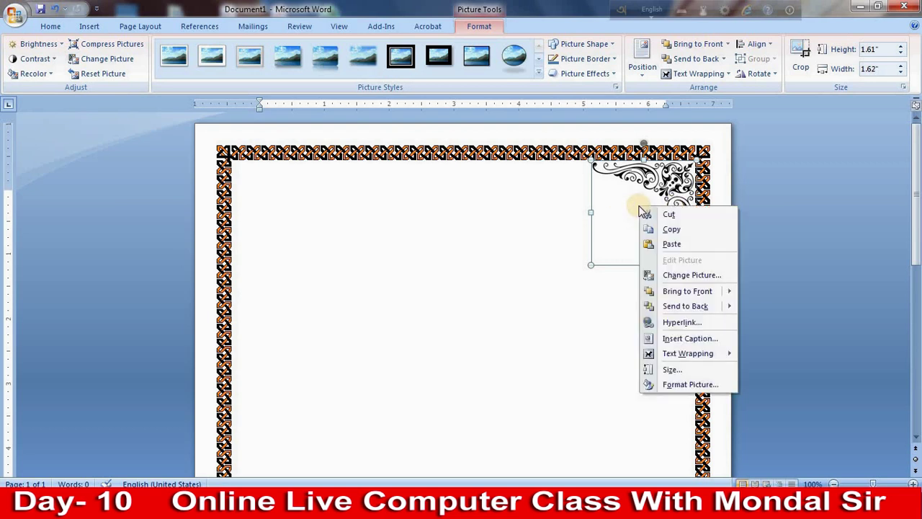
{"action": "left_click", "coordinate": [675, 227]}
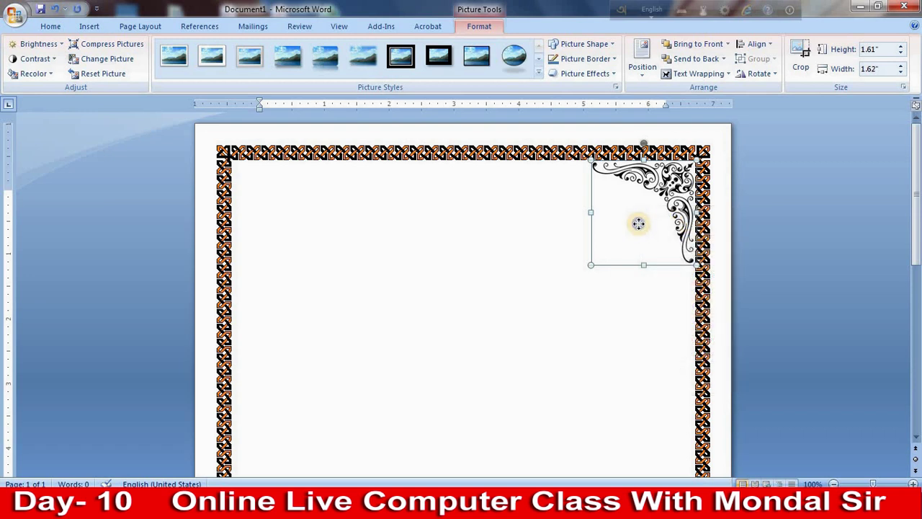
{"action": "right_click", "coordinate": [639, 223]}
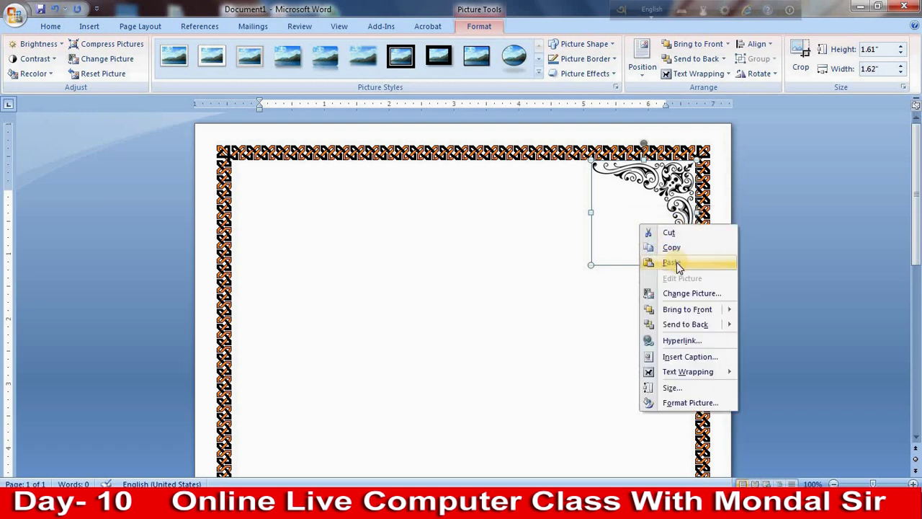
{"action": "left_click", "coordinate": [677, 262]}
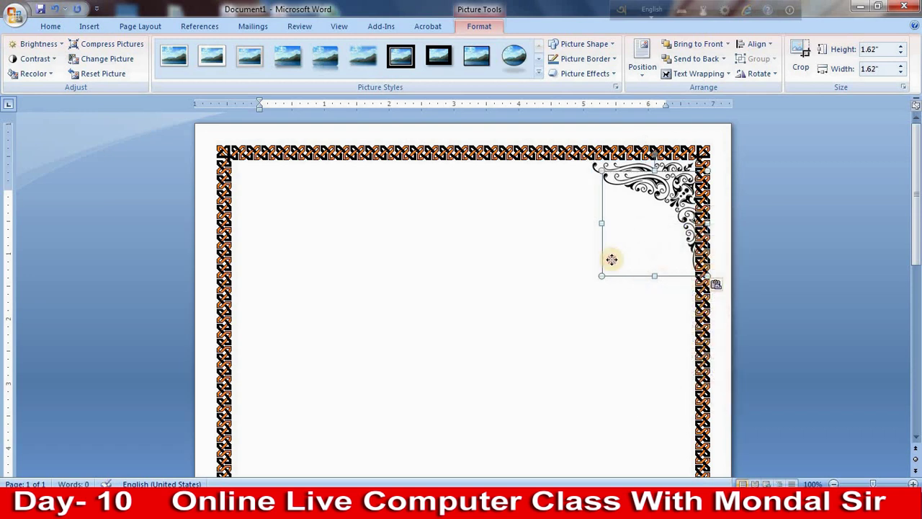
{"action": "left_click_drag", "start_coordinate": [612, 260], "coordinate": [469, 339]}
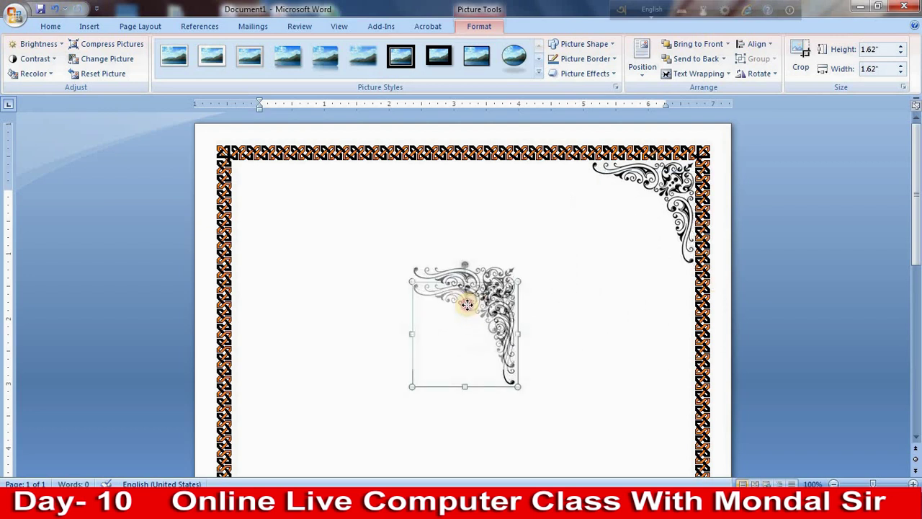
{"action": "left_click_drag", "start_coordinate": [467, 305], "coordinate": [295, 222]}
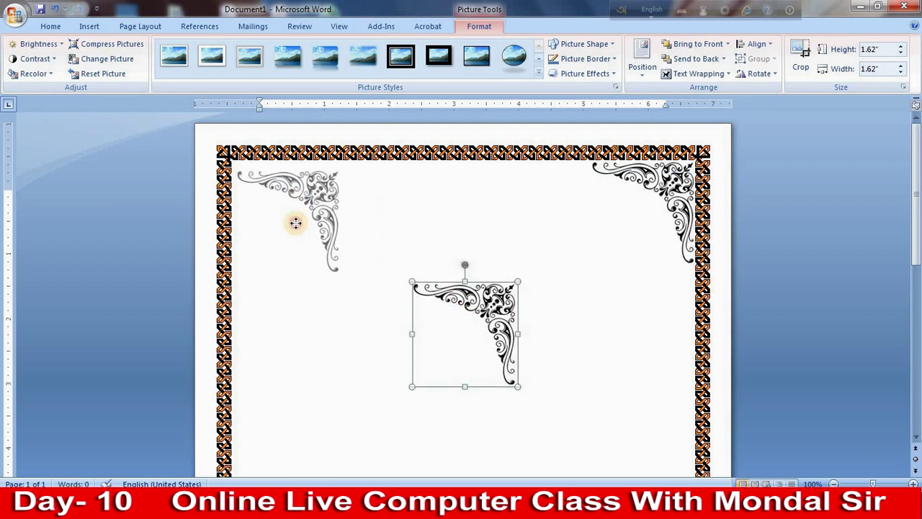
{"action": "left_click_drag", "start_coordinate": [295, 222], "coordinate": [459, 250]}
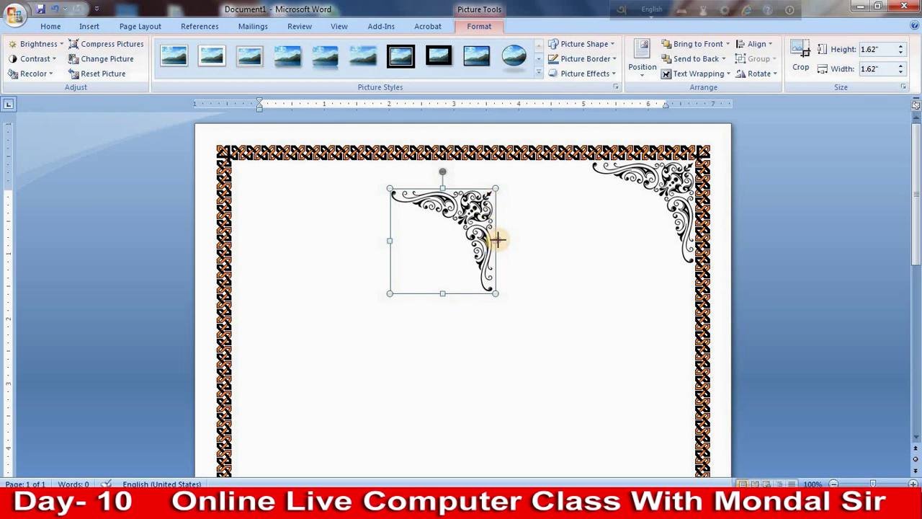
{"action": "mouse_move", "coordinate": [497, 240]}
{"action": "left_mouse_down"}
{"action": "mouse_move", "coordinate": [288, 238]}
{"action": "mouse_move", "coordinate": [290, 204]}
{"action": "mouse_move", "coordinate": [348, 212]}
{"action": "left_mouse_up"}
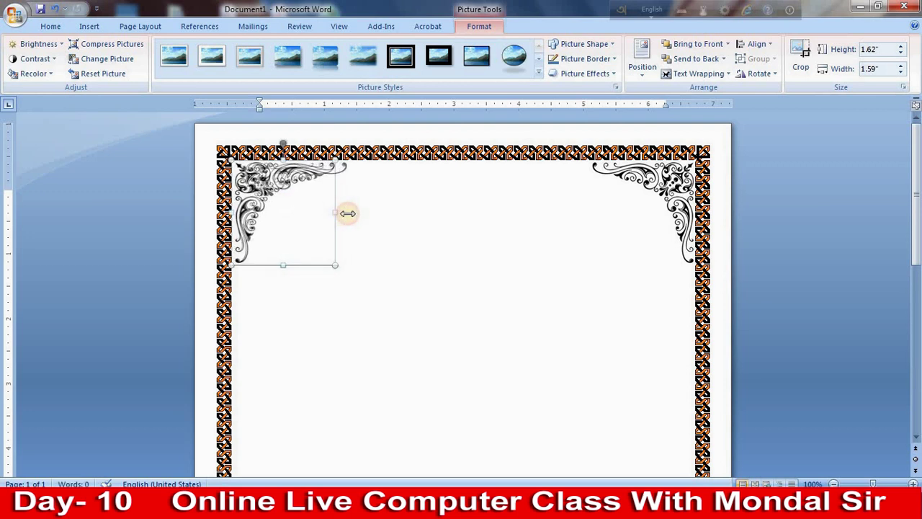
{"action": "left_click", "coordinate": [462, 246]}
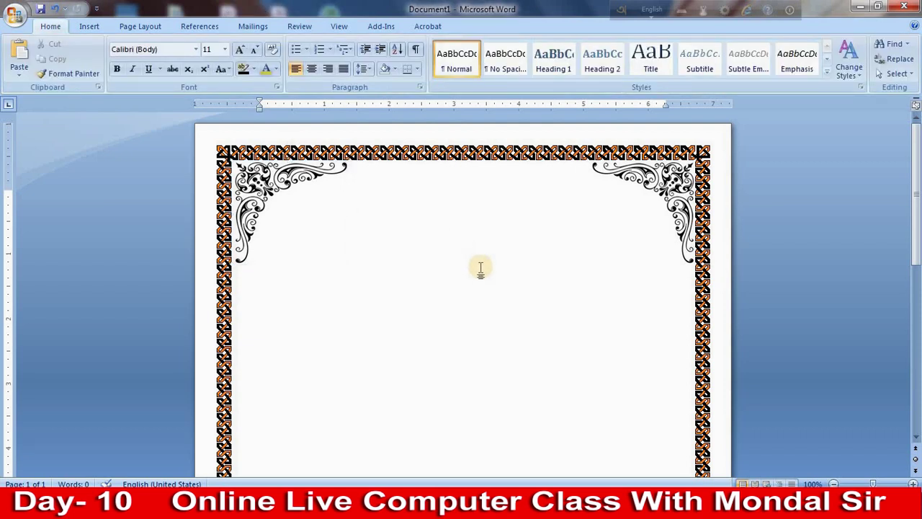
Paste another ornament, rotate it about 90° clockwise and place it bottom-right
{"action": "right_click", "coordinate": [473, 260]}
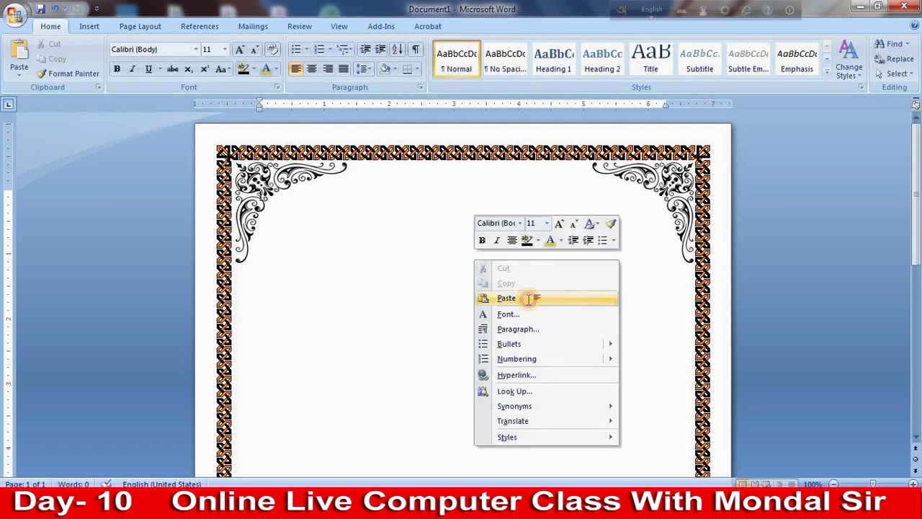
{"action": "left_click", "coordinate": [528, 299]}
{"action": "left_click_drag", "start_coordinate": [648, 205], "coordinate": [509, 374]}
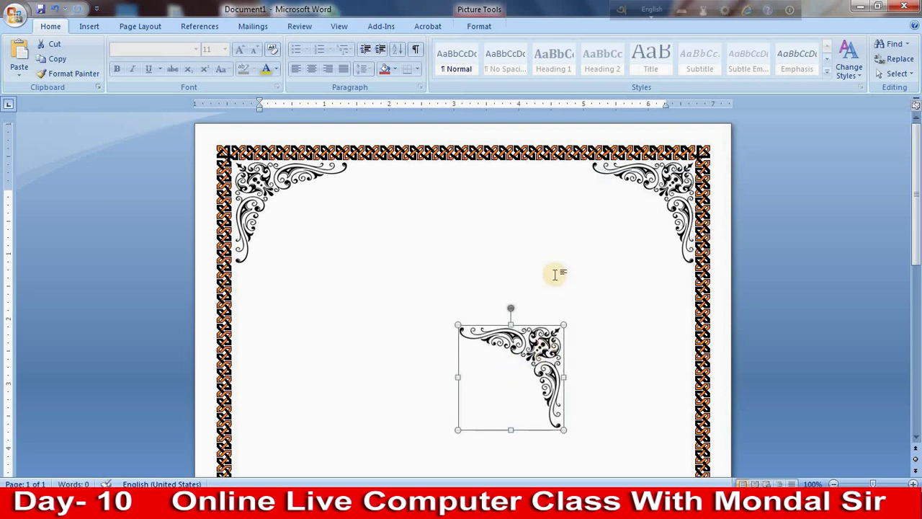
{"action": "scroll", "coordinate": [556, 273], "scroll_direction": "down", "scroll_amount": 5}
{"action": "left_click_drag", "start_coordinate": [530, 155], "coordinate": [531, 371]}
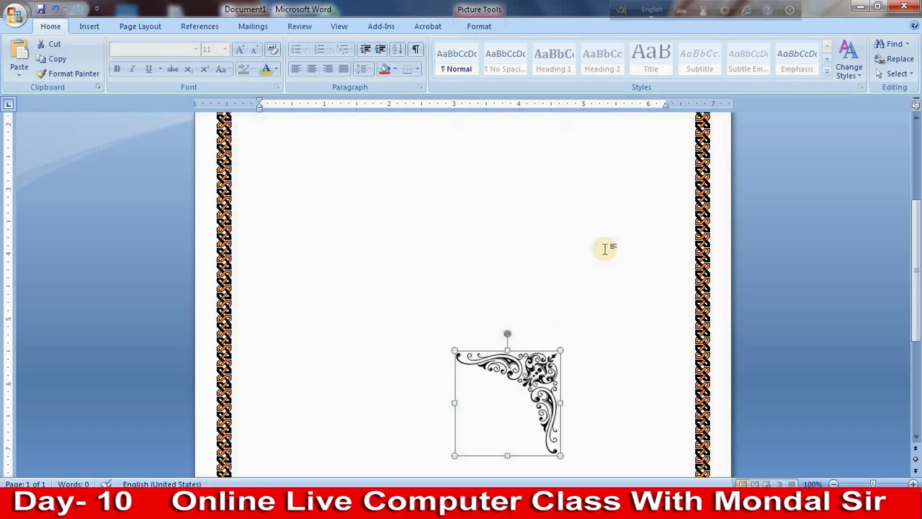
{"action": "scroll", "coordinate": [606, 249], "scroll_direction": "down", "scroll_amount": 5}
{"action": "left_click_drag", "start_coordinate": [530, 140], "coordinate": [576, 300]}
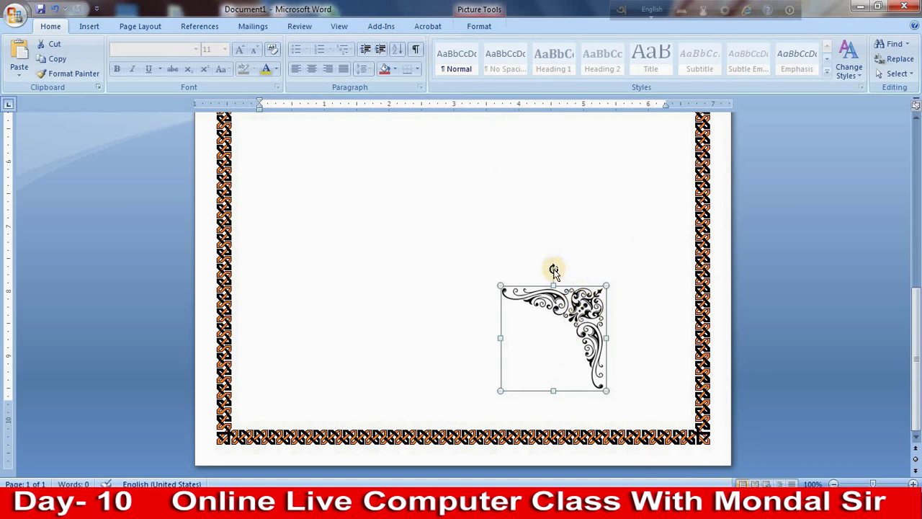
{"action": "mouse_move", "coordinate": [556, 268]}
{"action": "left_mouse_down"}
{"action": "mouse_move", "coordinate": [641, 352]}
{"action": "mouse_move", "coordinate": [640, 339]}
{"action": "left_mouse_up"}
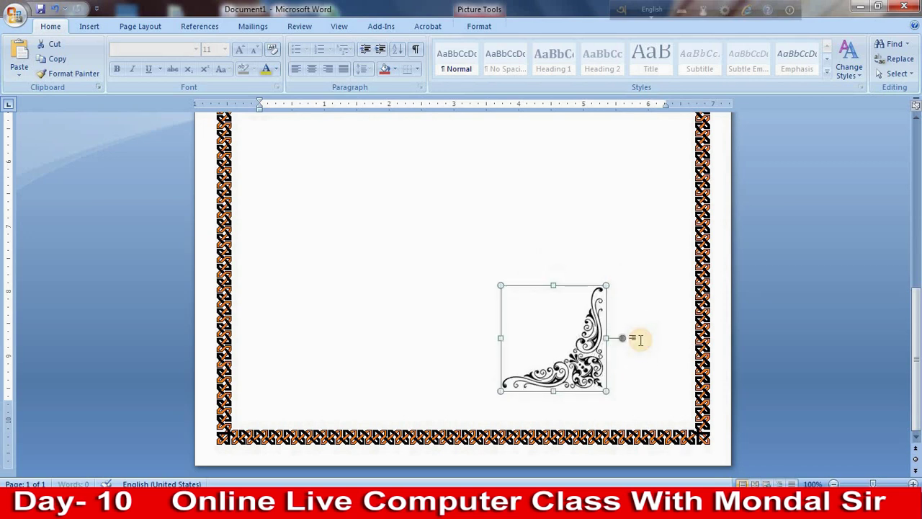
{"action": "left_click_drag", "start_coordinate": [560, 326], "coordinate": [627, 359]}
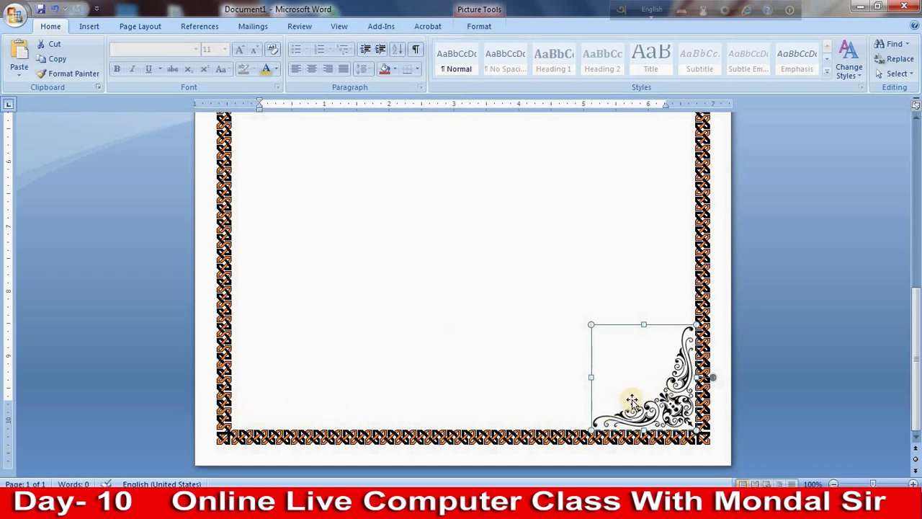
Duplicate the bottom-right ornament and position the mirrored copy in the bottom-left corner
{"action": "right_click", "coordinate": [660, 395]}
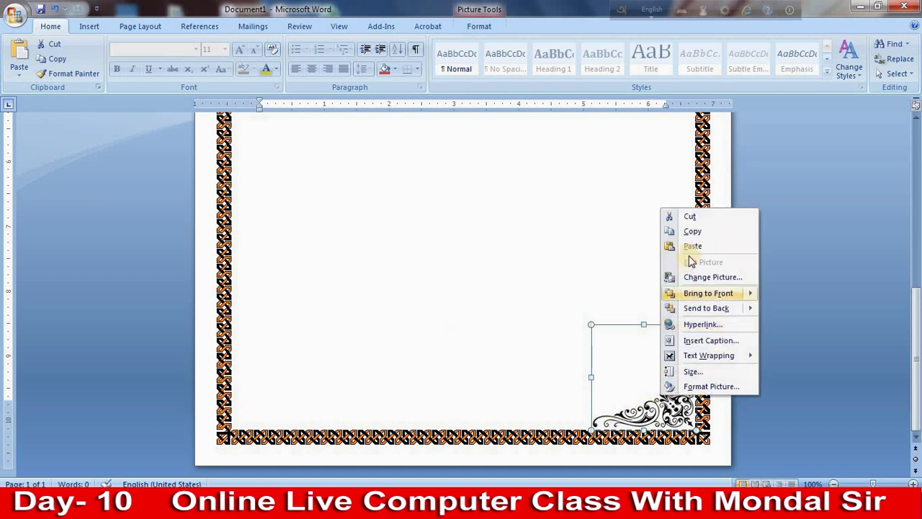
{"action": "left_click", "coordinate": [651, 409]}
{"action": "right_click", "coordinate": [651, 409]}
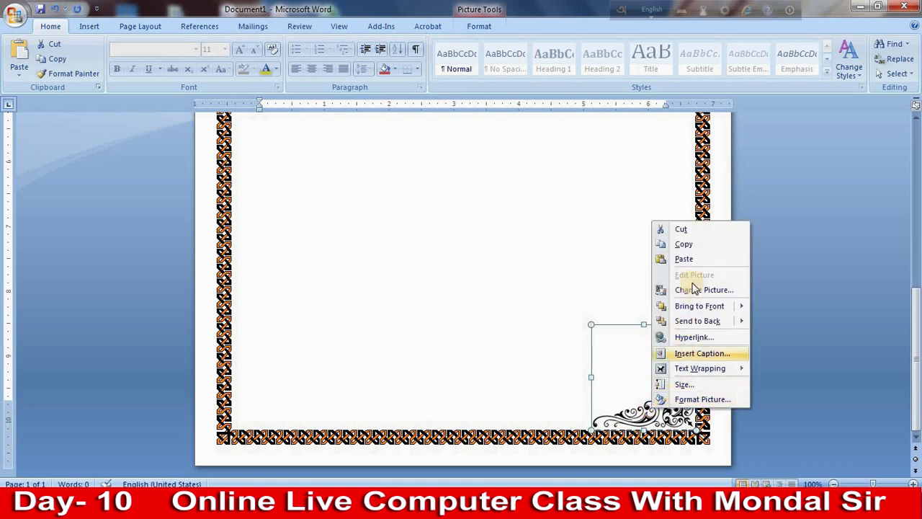
{"action": "left_click", "coordinate": [634, 259]}
{"action": "mouse_move", "coordinate": [668, 407]}
{"action": "left_mouse_down"}
{"action": "mouse_move", "coordinate": [436, 341]}
{"action": "mouse_move", "coordinate": [305, 321]}
{"action": "mouse_move", "coordinate": [268, 322]}
{"action": "mouse_move", "coordinate": [266, 391]}
{"action": "left_mouse_up"}
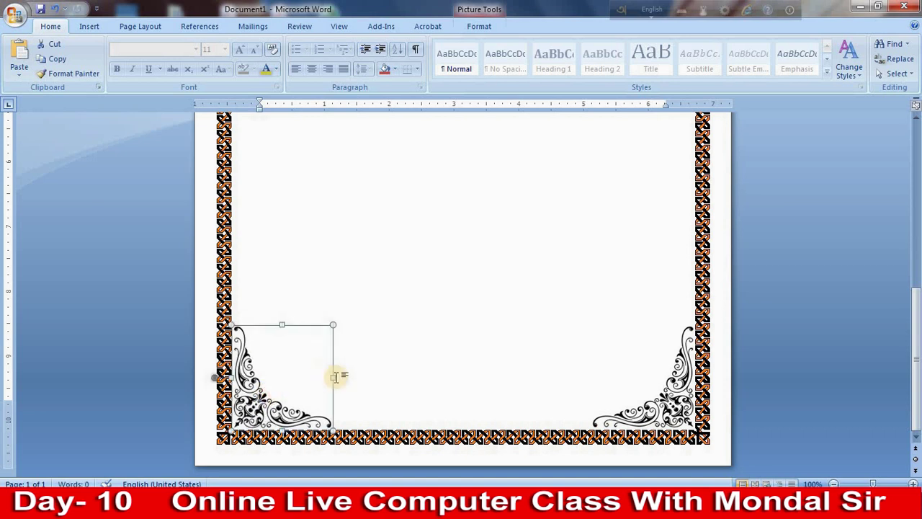
{"action": "left_click", "coordinate": [333, 375]}
{"action": "scroll", "coordinate": [334, 375], "scroll_direction": "up", "scroll_amount": 5}
{"action": "scroll", "coordinate": [395, 379], "scroll_direction": "down", "scroll_amount": 5}
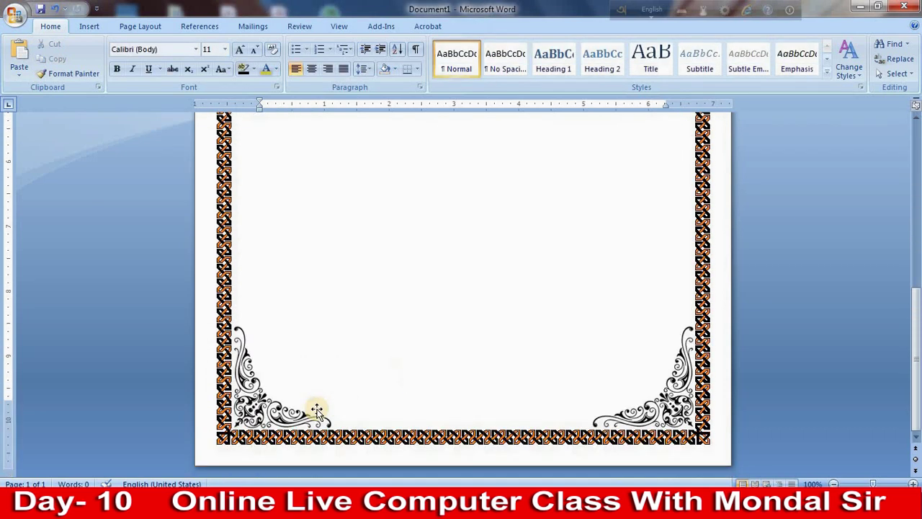
{"action": "left_click", "coordinate": [278, 408]}
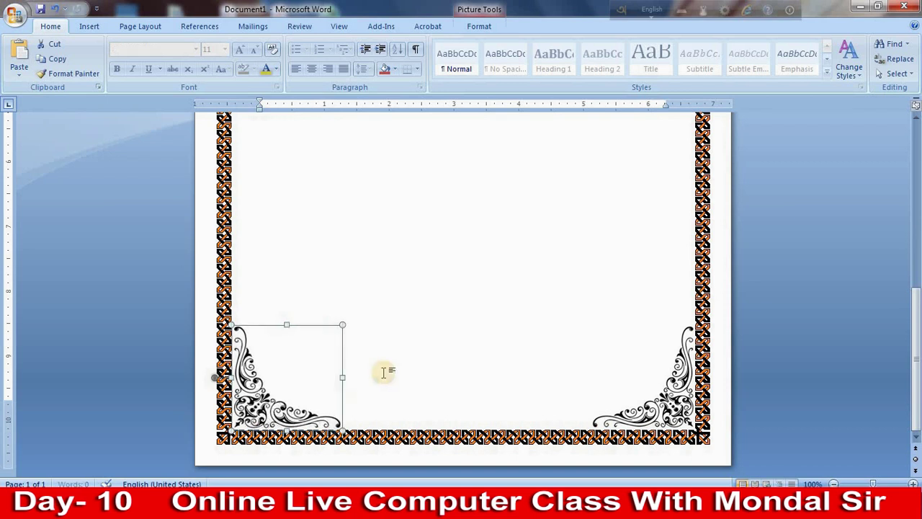
{"action": "scroll", "coordinate": [432, 344], "scroll_direction": "up", "scroll_amount": 4}
{"action": "scroll", "coordinate": [438, 343], "scroll_direction": "up", "scroll_amount": 2}
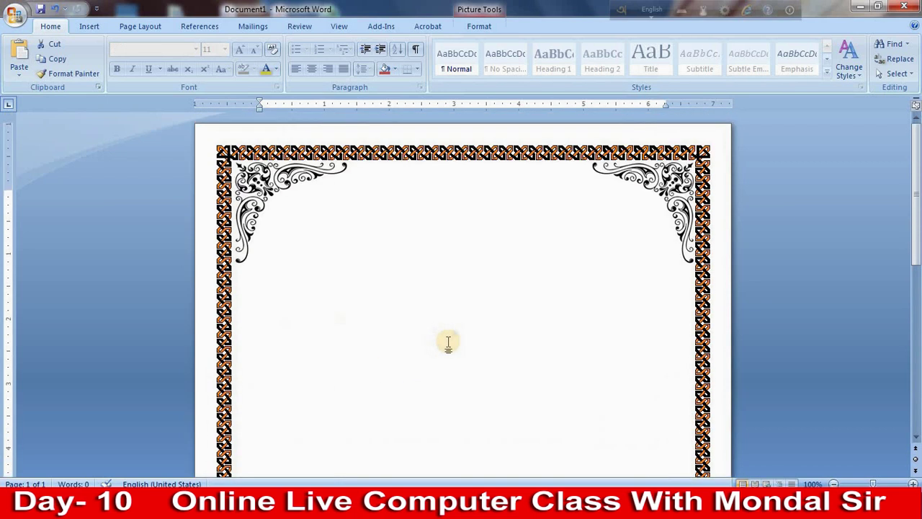
{"action": "left_click", "coordinate": [492, 331]}
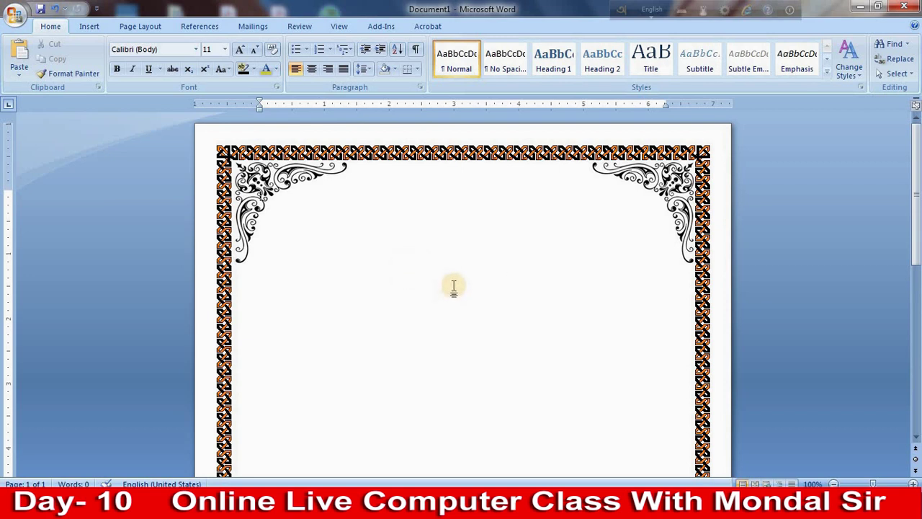
Insert a WordArt in the first plain outline style, opening Edit WordArt Text with 'Your Text Here'
{"action": "left_click", "coordinate": [89, 27]}
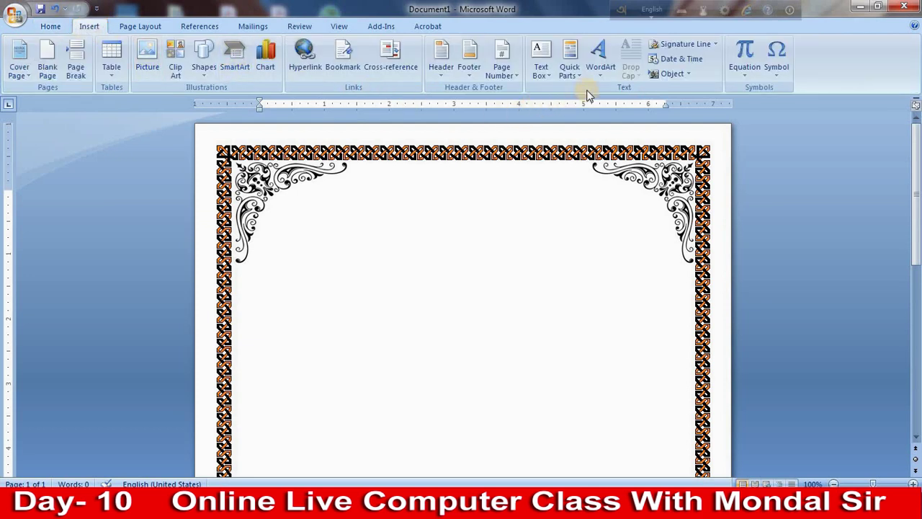
{"action": "left_click", "coordinate": [598, 58]}
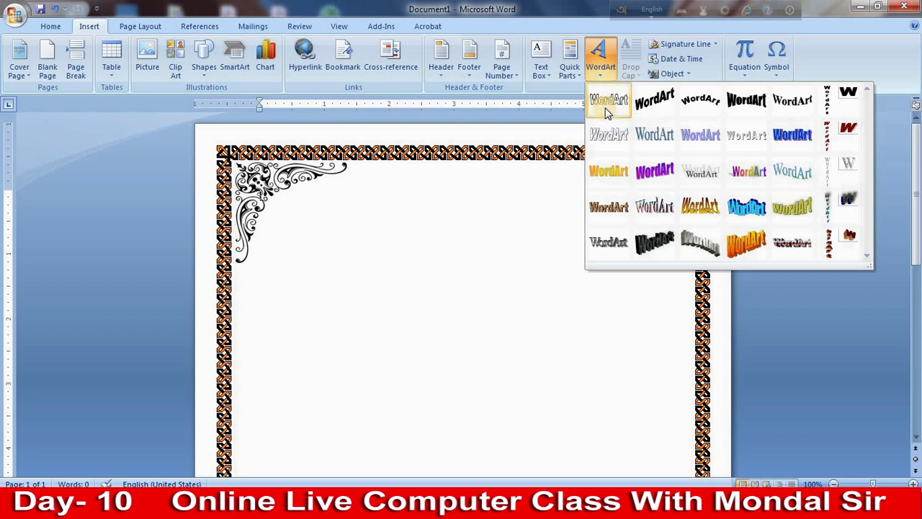
{"action": "left_click", "coordinate": [609, 106]}
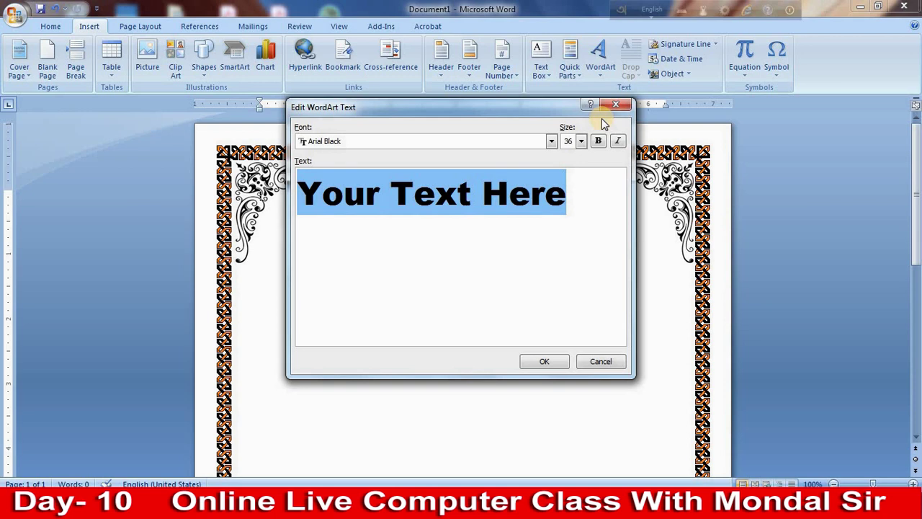
Enter MONDAL COMPUTER TRAINING CENTRE as the WordArt text and place it on the page
{"action": "type", "text": "W"}
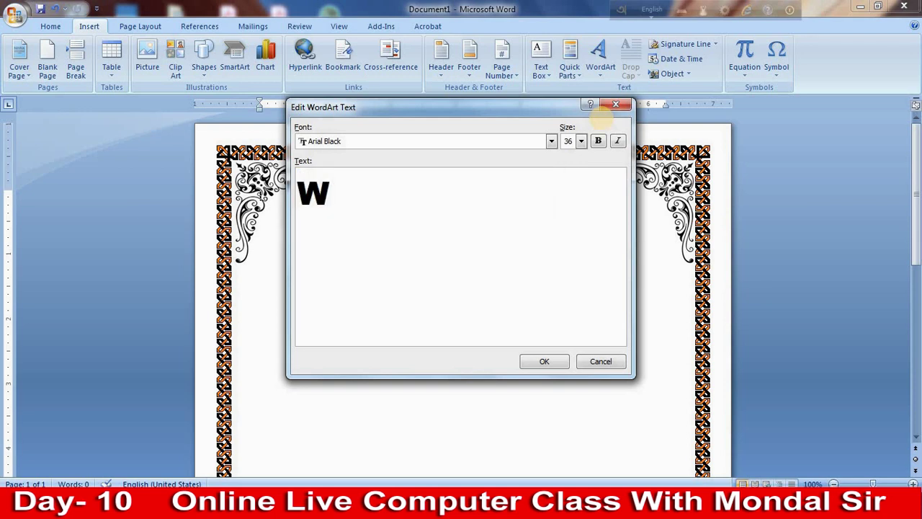
{"action": "key", "text": "BackSpace"}
{"action": "type", "text": "M"}
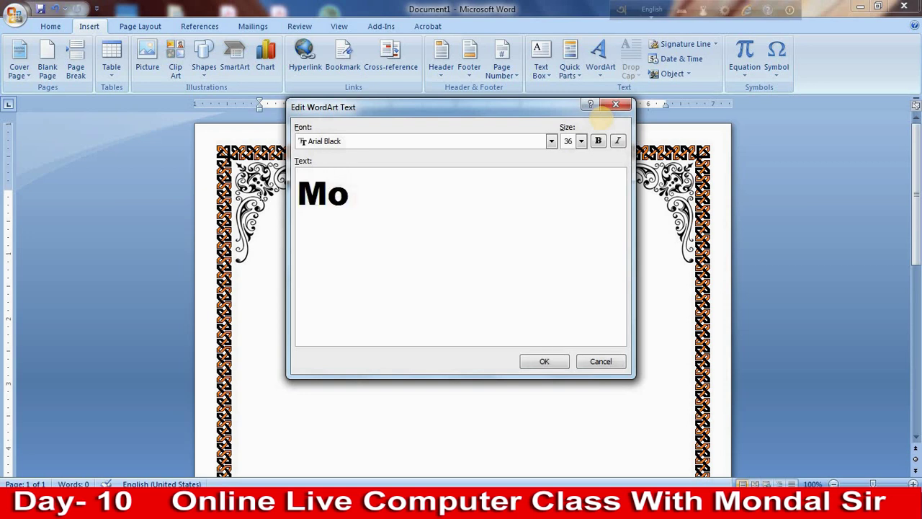
{"action": "type", "text": "ONDAL c"}
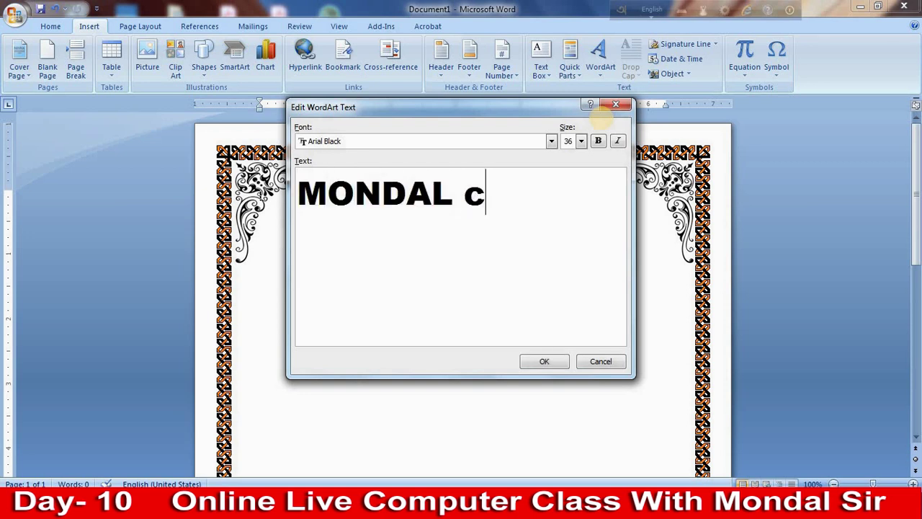
{"action": "type", "text": "OMPUTE"}
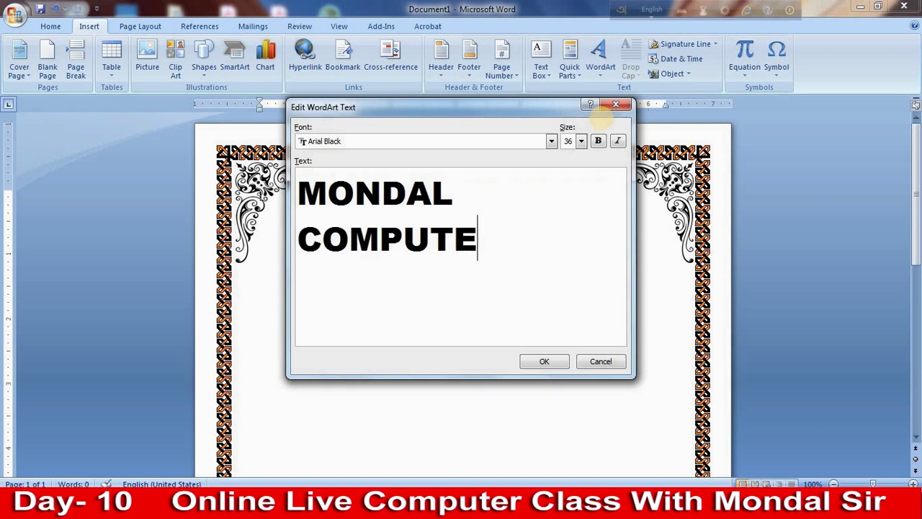
{"action": "type", "text": "R TR"}
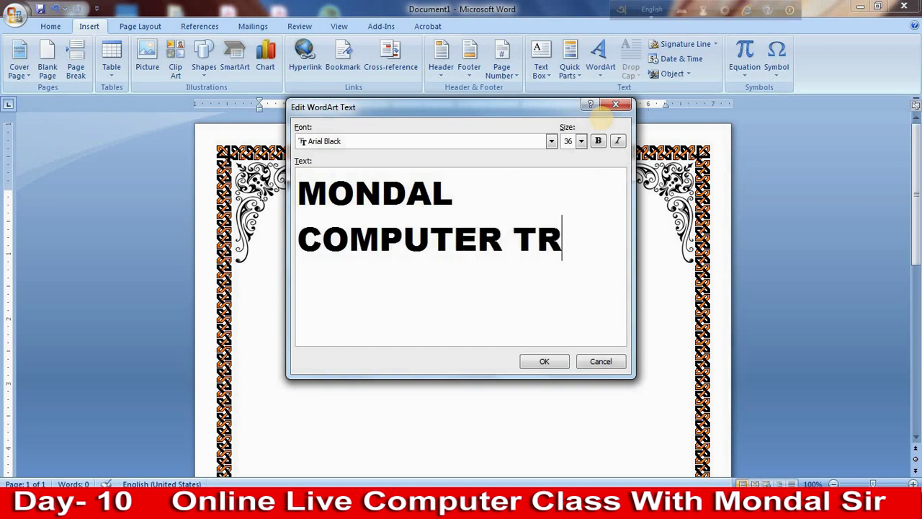
{"action": "type", "text": "AINIG CEN"}
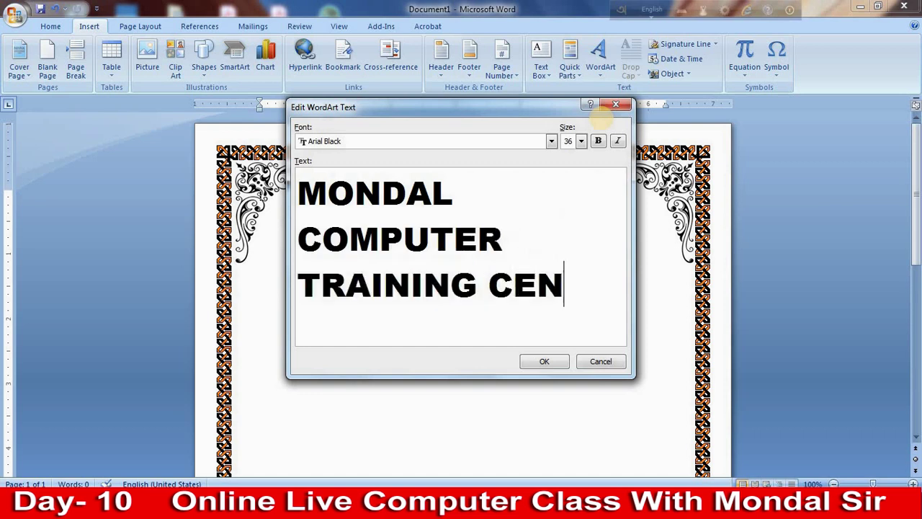
{"action": "type", "text": "TRE"}
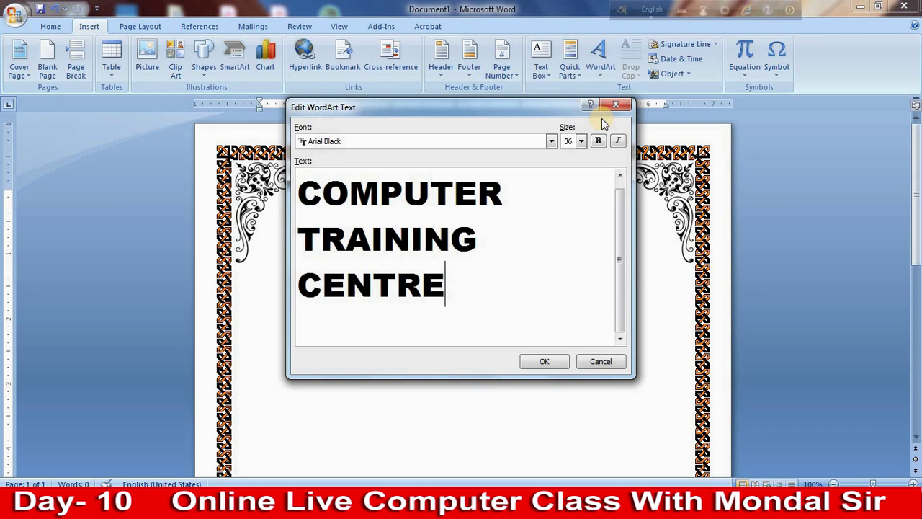
{"action": "left_click_drag", "start_coordinate": [453, 286], "coordinate": [299, 231]}
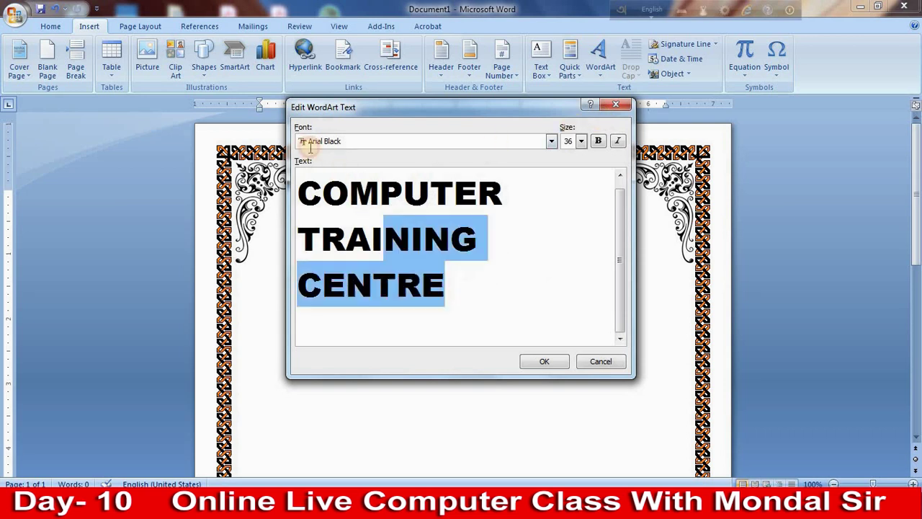
{"action": "type", "text": "MONDAL"}
{"action": "left_click", "coordinate": [392, 246]}
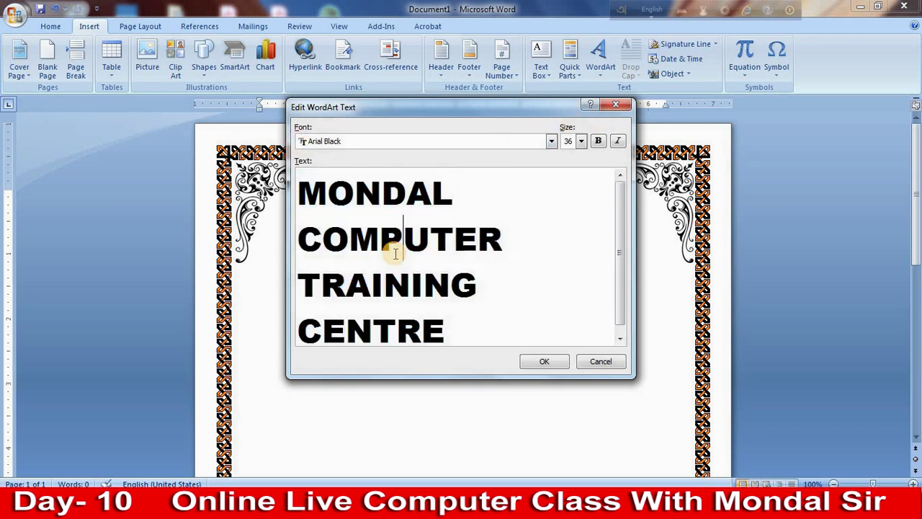
{"action": "left_click", "coordinate": [547, 361]}
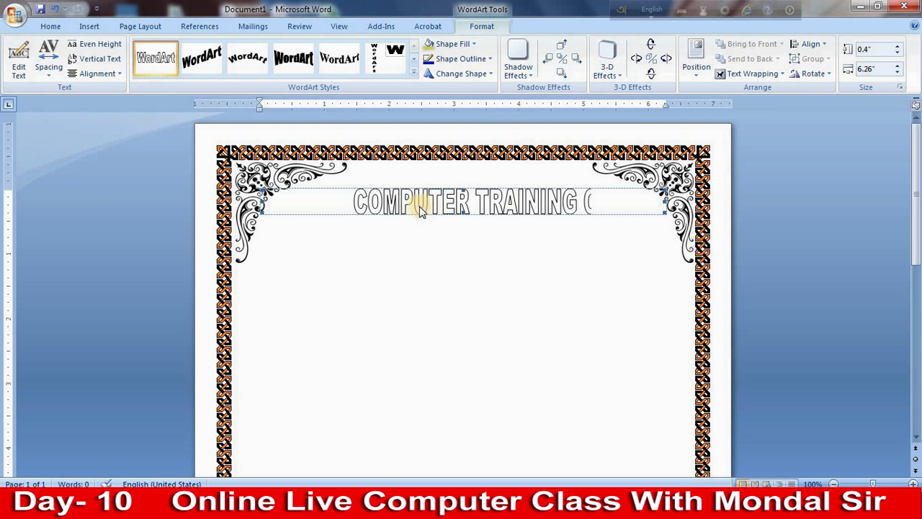
Select the WordArt heading and bring up its Text Wrapping options
{"action": "left_click", "coordinate": [769, 319]}
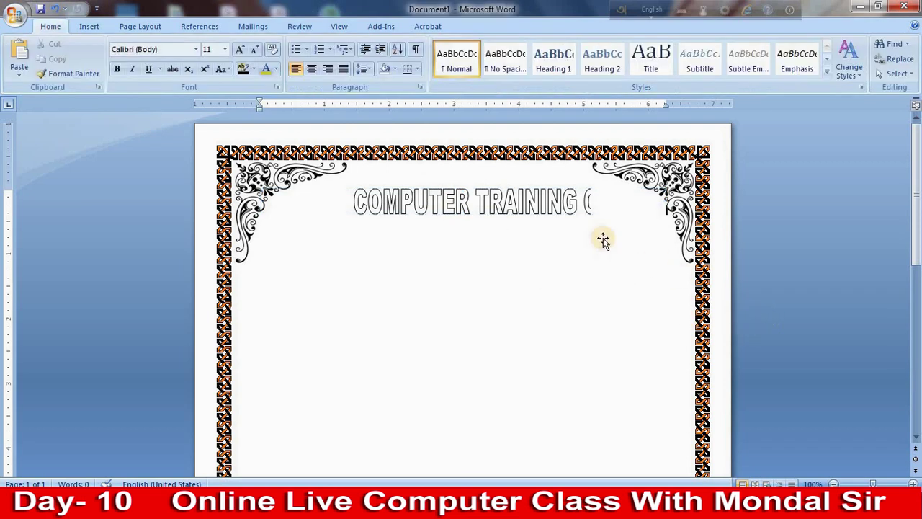
{"action": "left_click", "coordinate": [417, 204]}
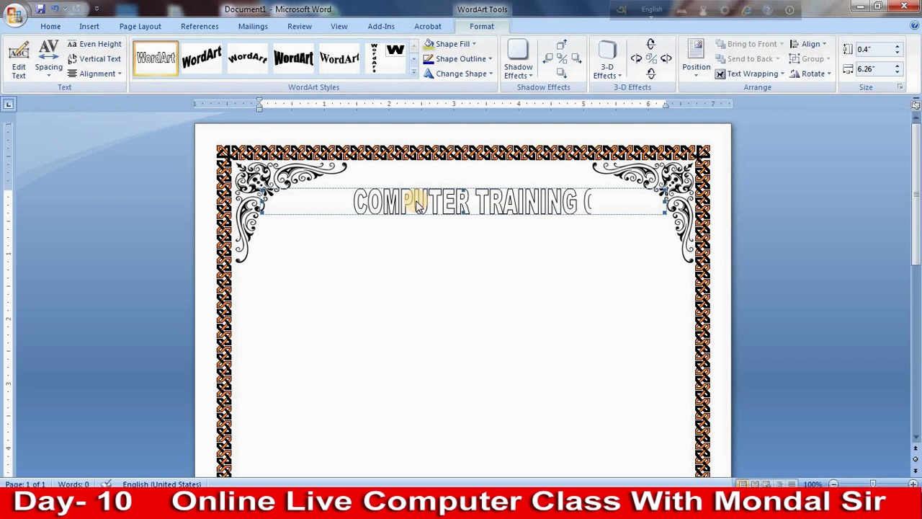
{"action": "left_click", "coordinate": [729, 77]}
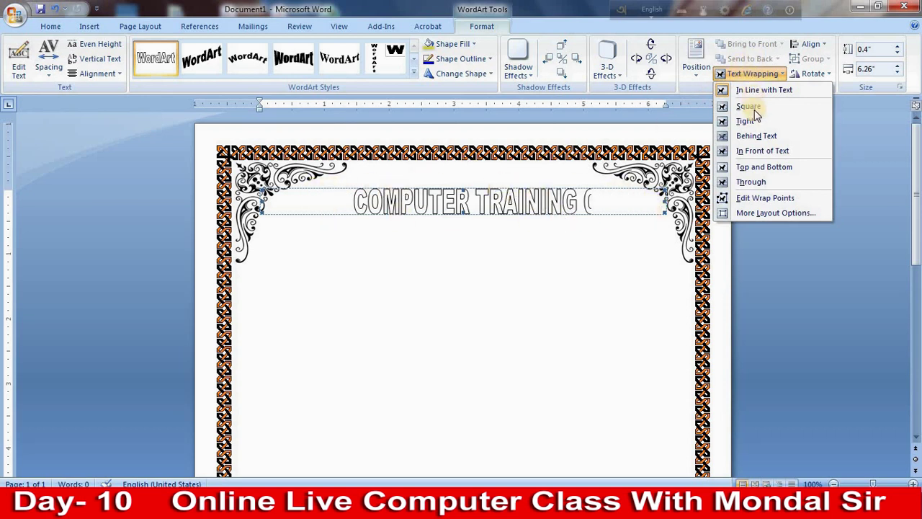
Set the WordArt to In Front of Text and position it between the top corner swirls
{"action": "left_click", "coordinate": [778, 153]}
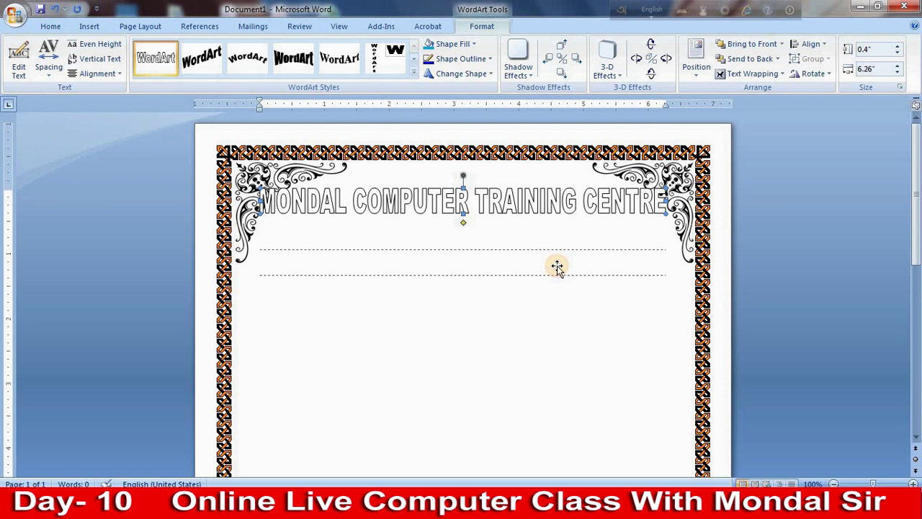
{"action": "left_click_drag", "start_coordinate": [559, 263], "coordinate": [556, 260]}
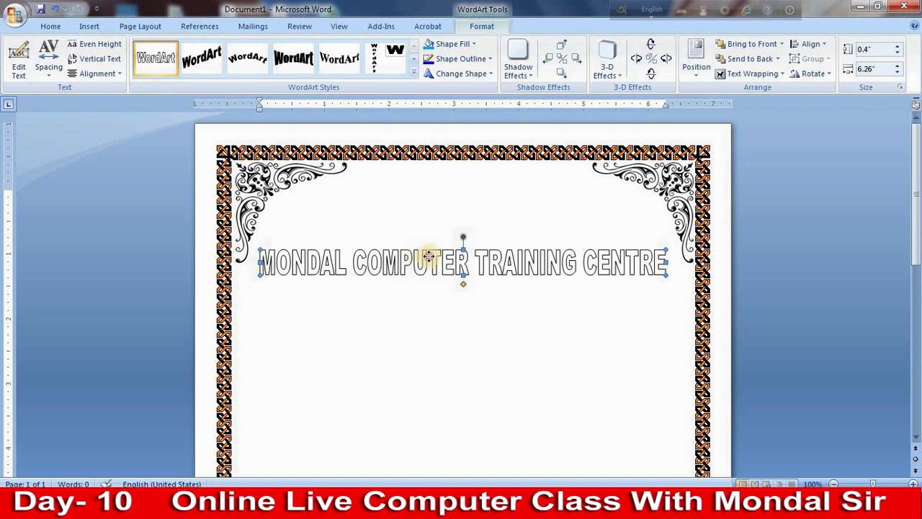
{"action": "left_click_drag", "start_coordinate": [428, 250], "coordinate": [406, 238]}
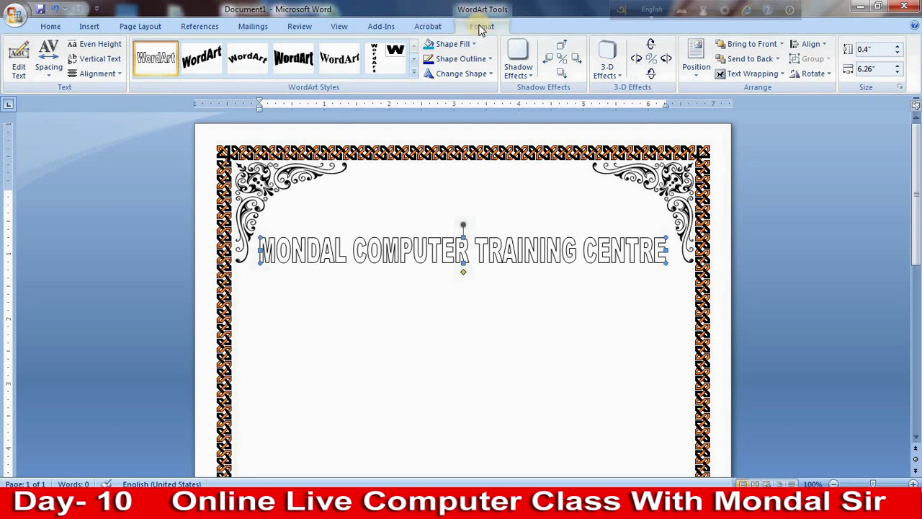
{"action": "left_click", "coordinate": [489, 339]}
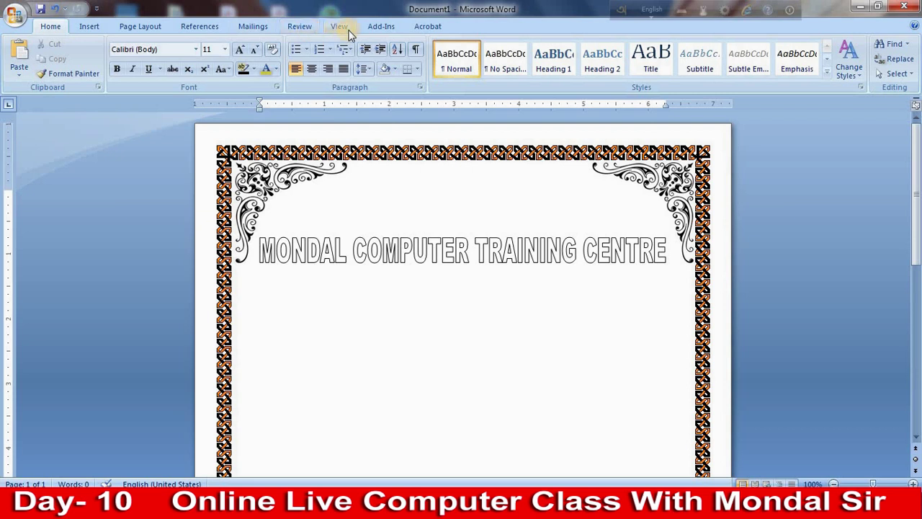
{"action": "left_click", "coordinate": [460, 251]}
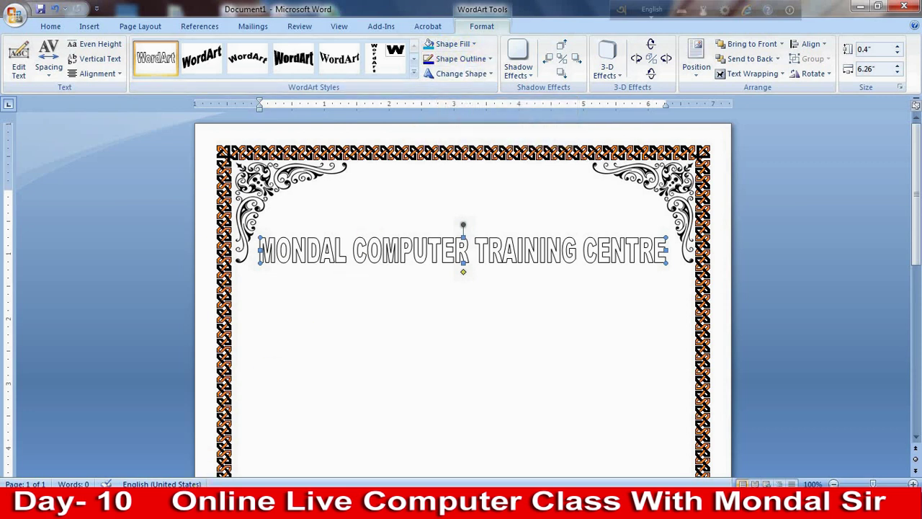
{"action": "left_click", "coordinate": [185, 504]}
Admit the waiting person into the Google Meet call, then return to Word
{"action": "left_click", "coordinate": [131, 391]}
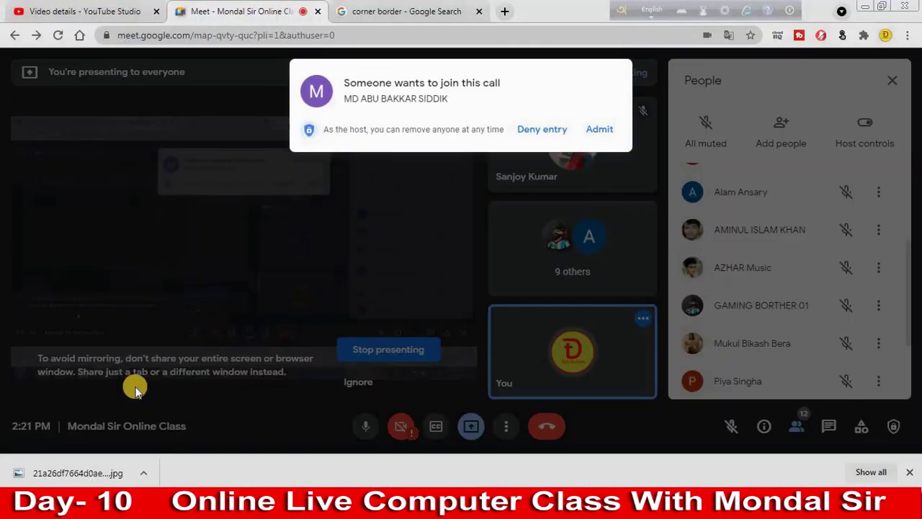
{"action": "left_click", "coordinate": [599, 129]}
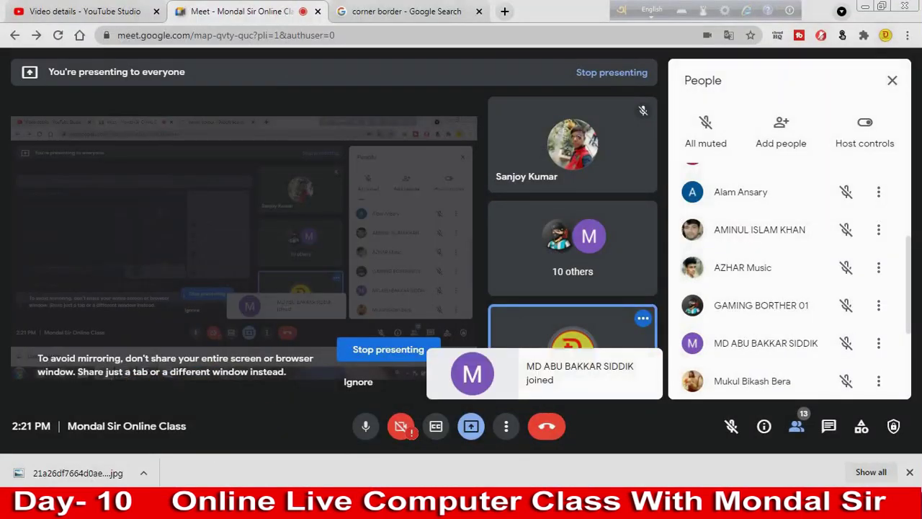
{"action": "key", "text": "alt+Tab"}
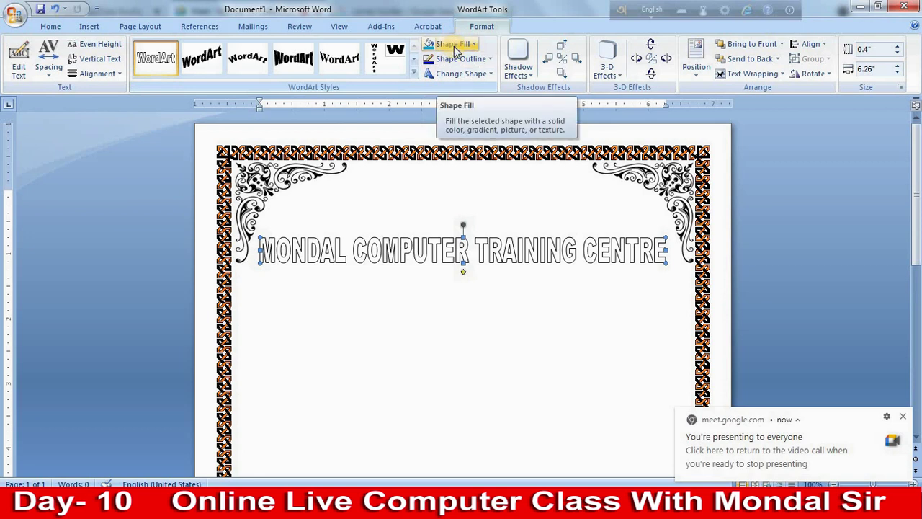
Fill the WordArt heading with Red and give it a Dark Red outline
{"action": "left_click", "coordinate": [473, 45]}
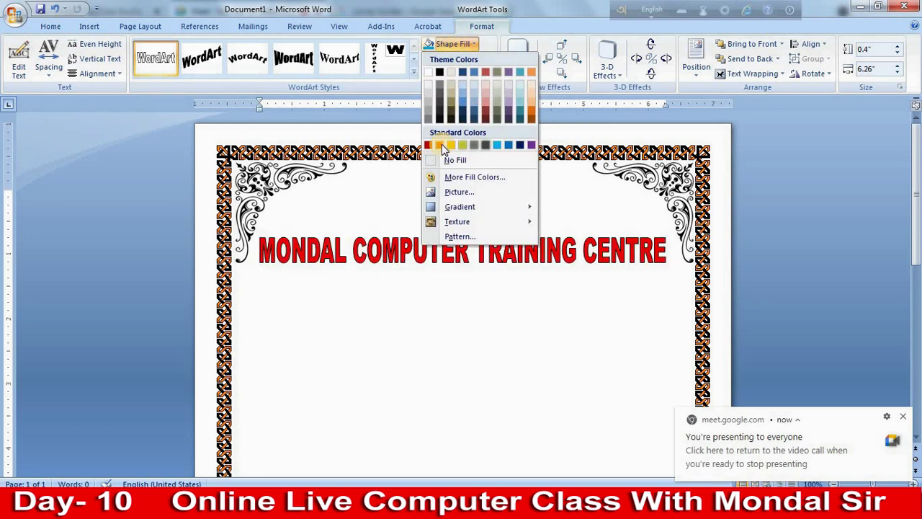
{"action": "left_click", "coordinate": [443, 147]}
{"action": "left_click", "coordinate": [458, 59]}
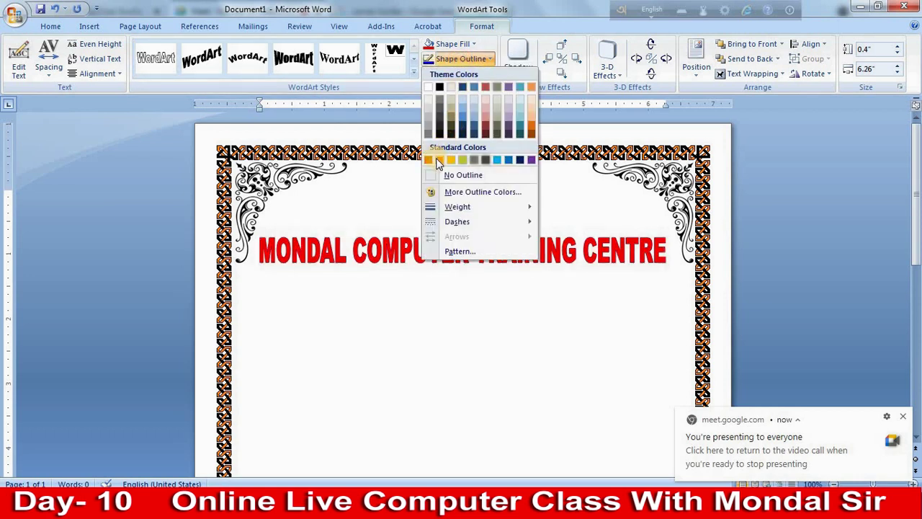
{"action": "left_click", "coordinate": [430, 163]}
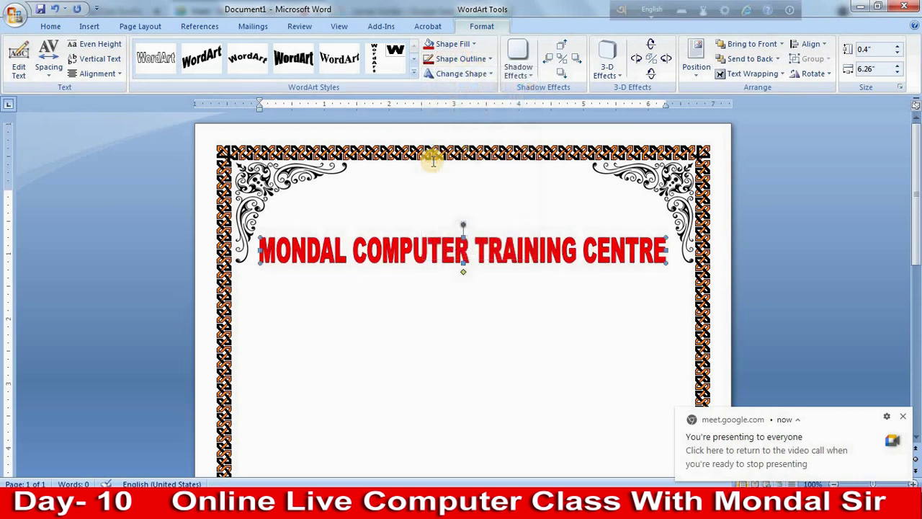
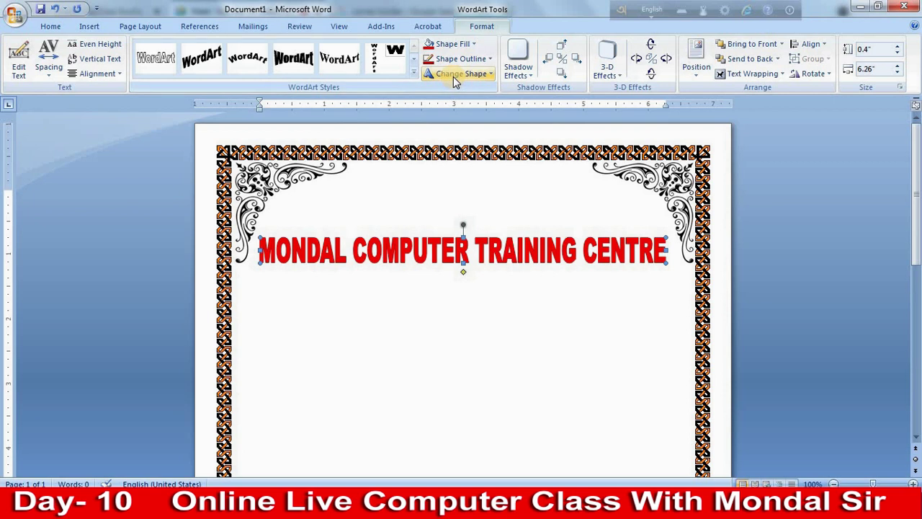
Open the WordArt Change Shape gallery of Follow Path and Warp shapes
{"action": "left_click", "coordinate": [454, 79]}
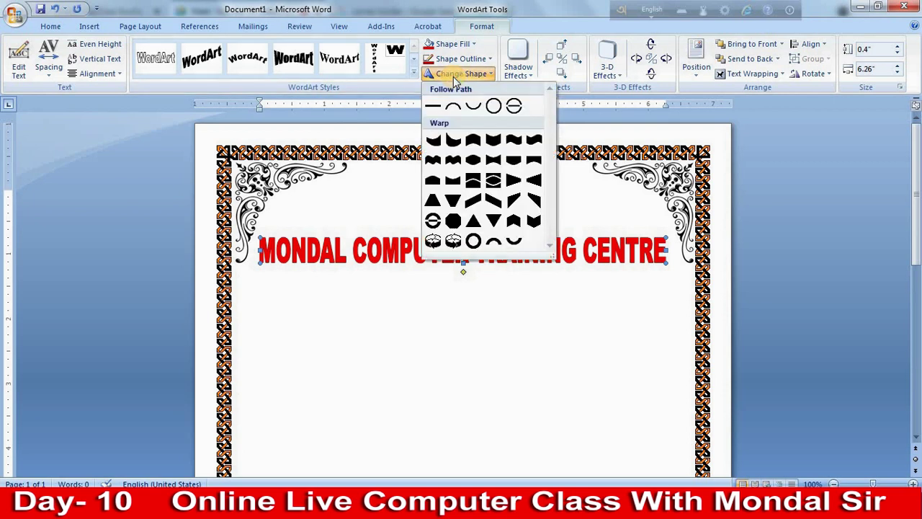
{"action": "key", "text": "super+plus"}
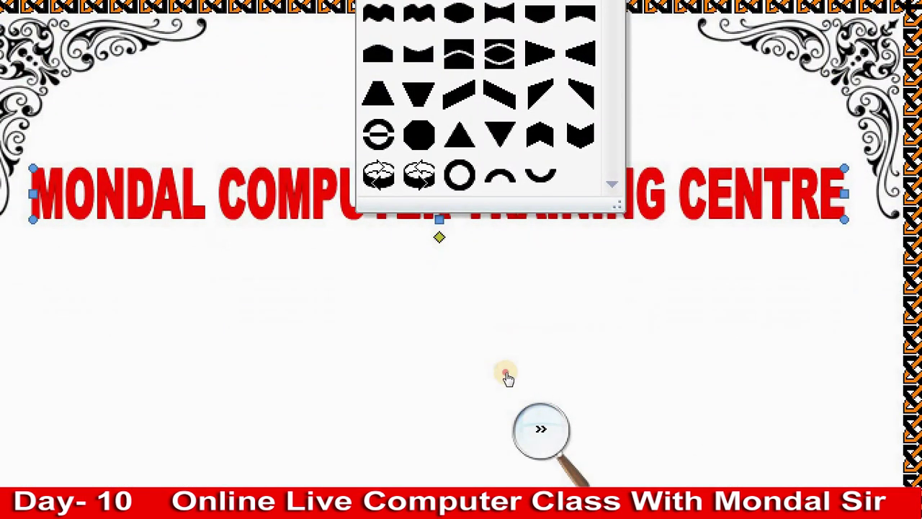
{"action": "left_click", "coordinate": [540, 431]}
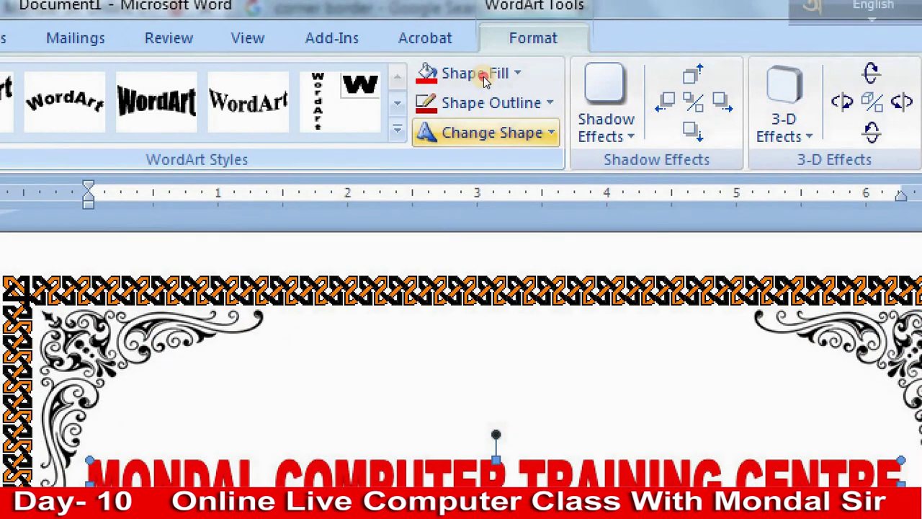
{"action": "left_click", "coordinate": [472, 130]}
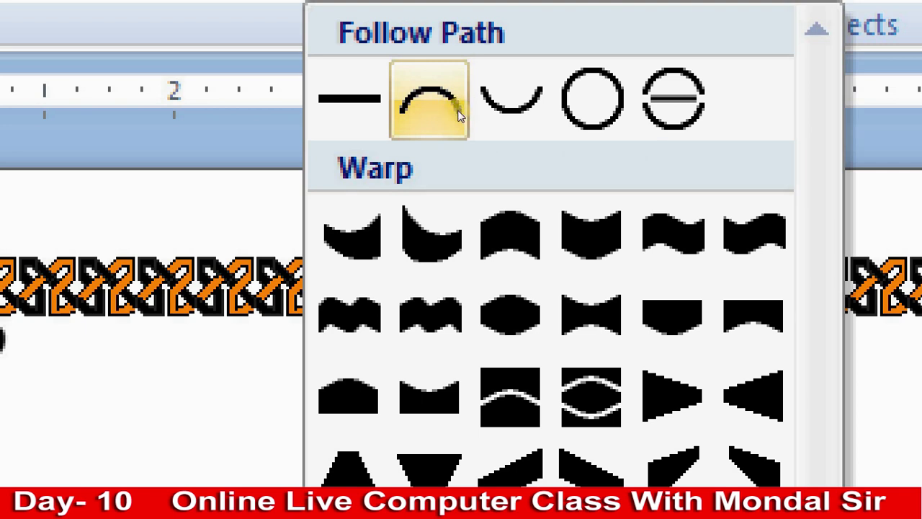
Apply the Follow Path Arch Up shape to the red WordArt title
{"action": "left_click", "coordinate": [454, 107]}
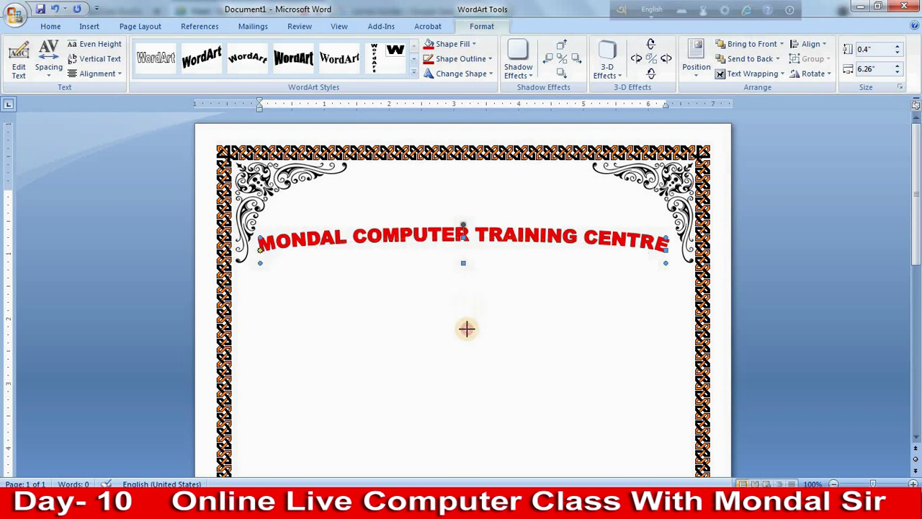
Stretch the arched WordArt to 4.55" high, keeping its 6.26" width
{"action": "left_click_drag", "start_coordinate": [468, 366], "coordinate": [472, 448]}
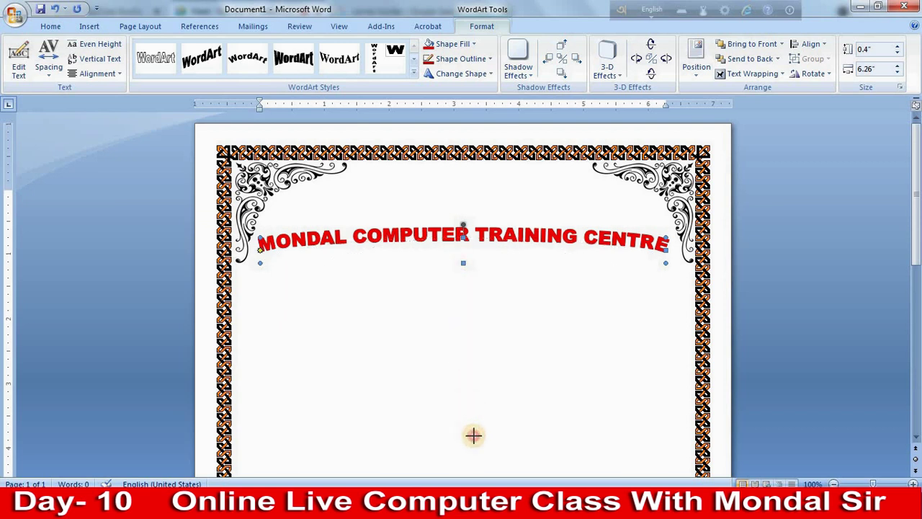
{"action": "left_click_drag", "start_coordinate": [473, 448], "coordinate": [474, 458]}
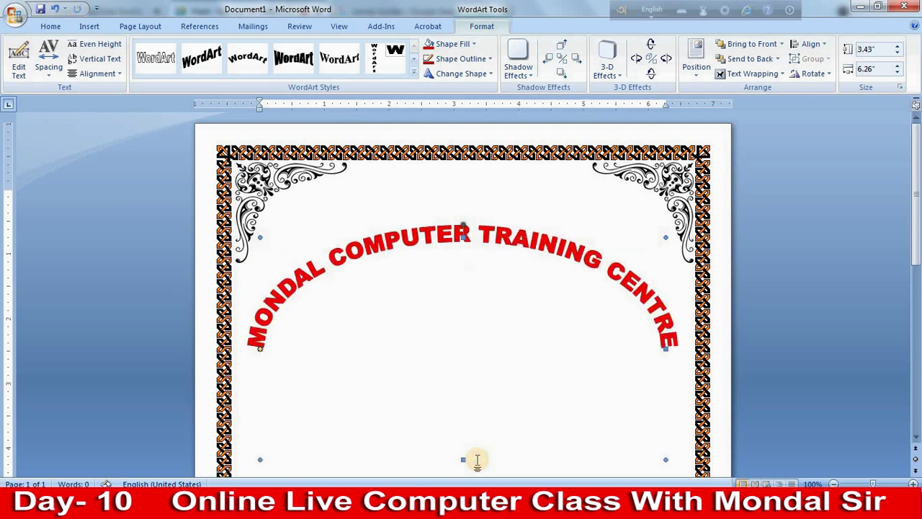
{"action": "scroll", "coordinate": [502, 353], "scroll_direction": "down", "scroll_amount": 2}
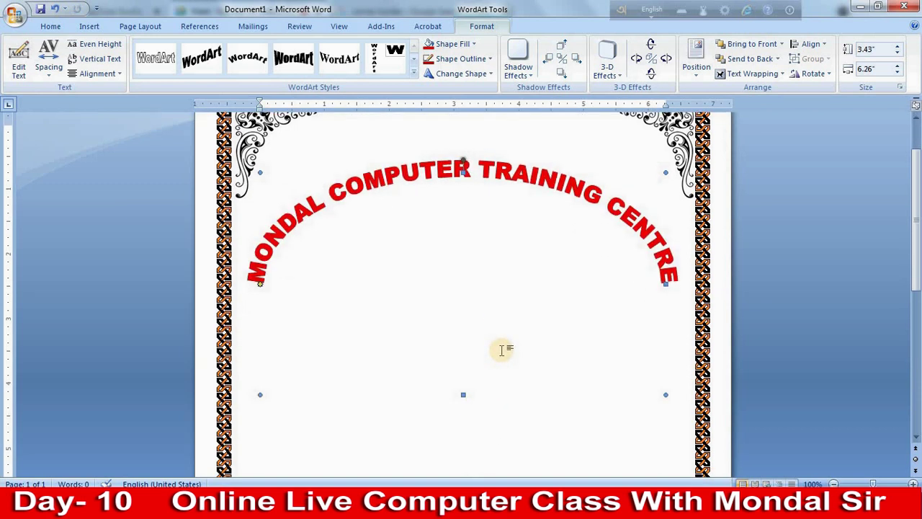
{"action": "scroll", "coordinate": [503, 353], "scroll_direction": "down", "scroll_amount": 1}
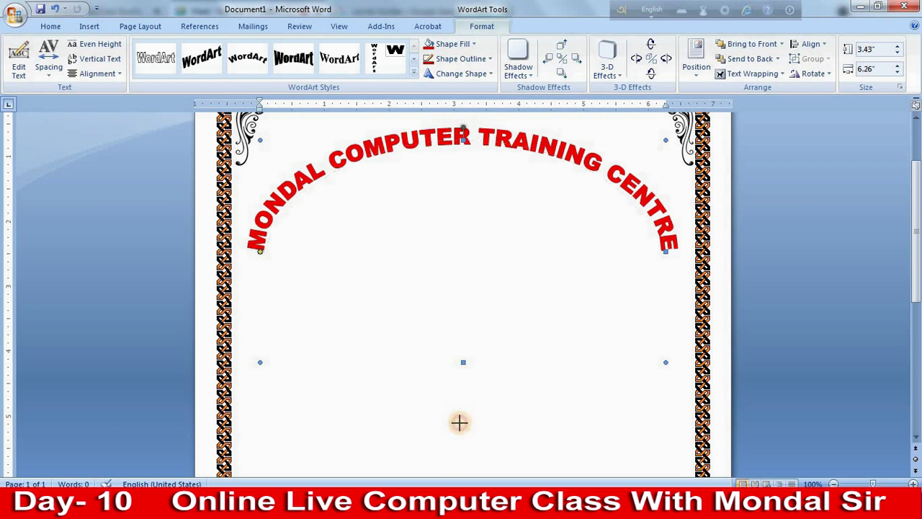
{"action": "left_click_drag", "start_coordinate": [460, 422], "coordinate": [460, 434]}
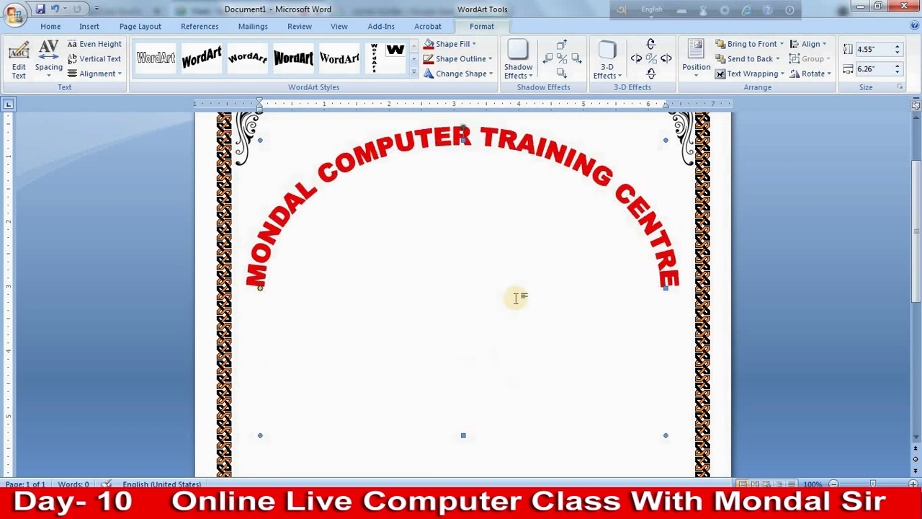
{"action": "scroll", "coordinate": [516, 297], "scroll_direction": "up", "scroll_amount": 3}
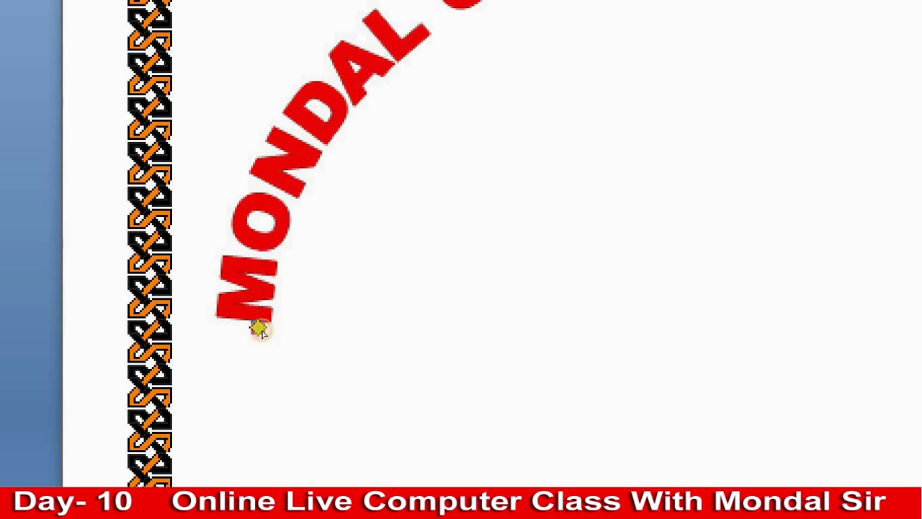
Flatten the arch's curve so the ends sit higher, and move the title toward the top border
{"action": "left_click_drag", "start_coordinate": [258, 328], "coordinate": [259, 321]}
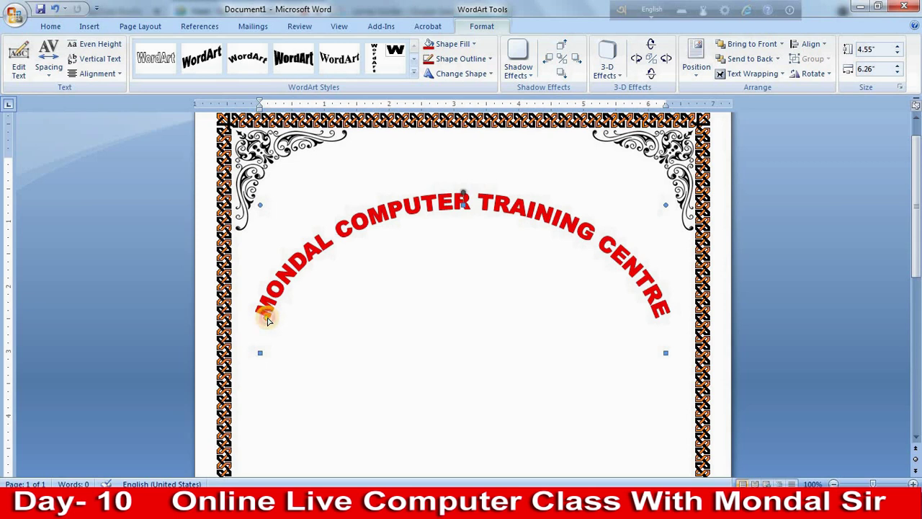
{"action": "left_click_drag", "start_coordinate": [272, 311], "coordinate": [273, 311]}
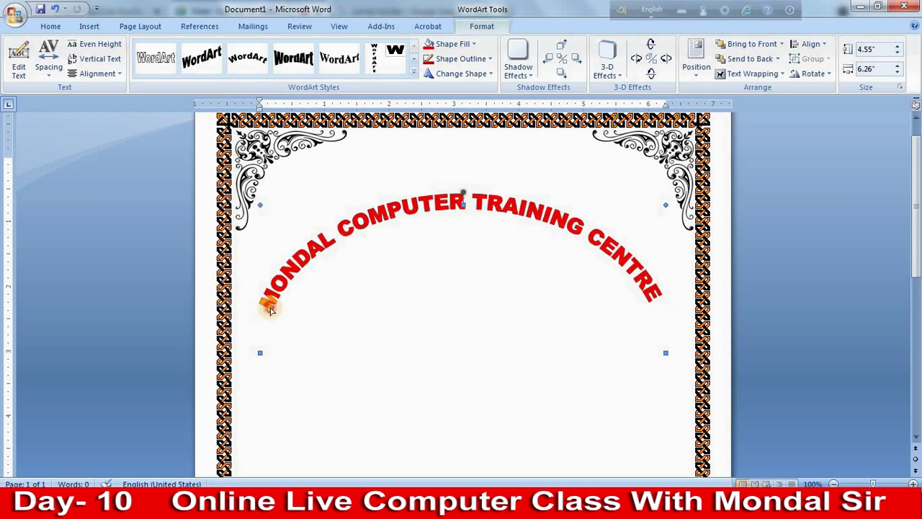
{"action": "left_click_drag", "start_coordinate": [270, 306], "coordinate": [272, 301]}
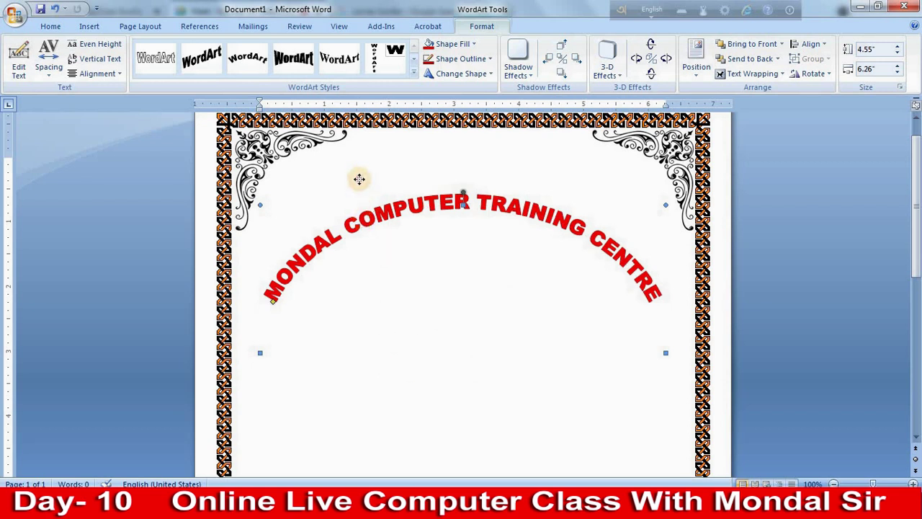
{"action": "left_click_drag", "start_coordinate": [358, 168], "coordinate": [350, 112]}
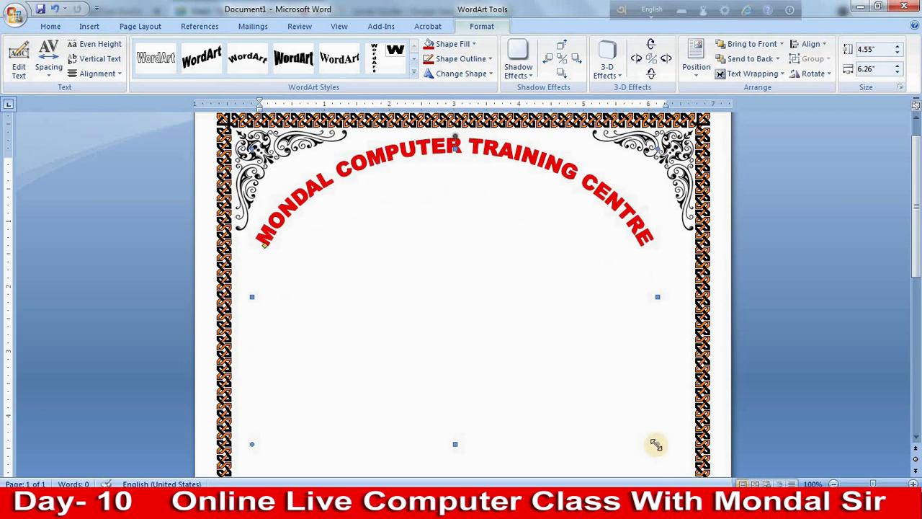
Enlarge the arched title to 6.89" wide by 5.09" high between the borders
{"action": "left_click_drag", "start_coordinate": [657, 444], "coordinate": [686, 465]}
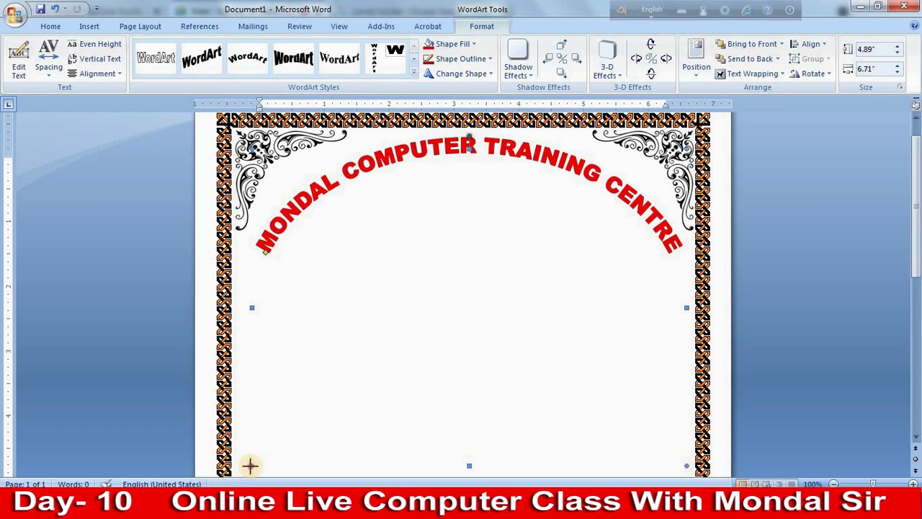
{"action": "left_click_drag", "start_coordinate": [246, 468], "coordinate": [237, 408]}
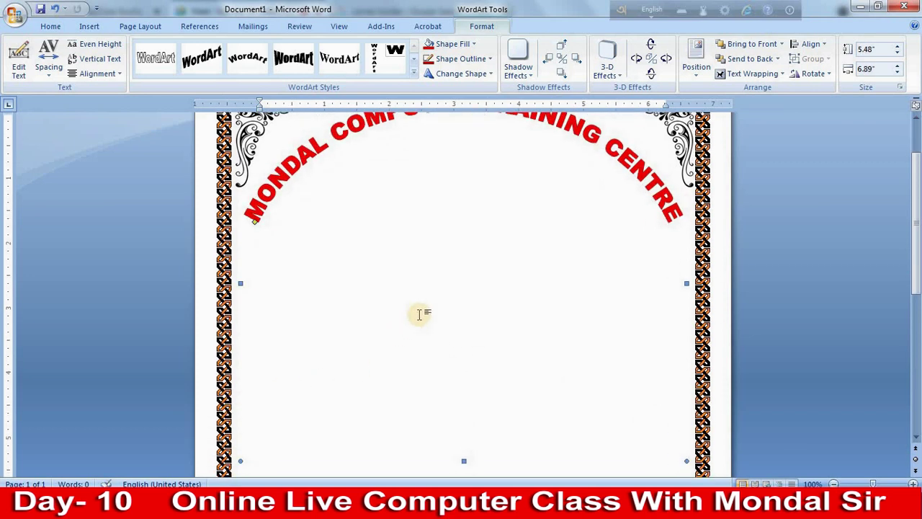
{"action": "scroll", "coordinate": [420, 314], "scroll_direction": "up", "scroll_amount": 1}
{"action": "scroll", "coordinate": [420, 314], "scroll_direction": "down", "scroll_amount": 1}
{"action": "scroll", "coordinate": [420, 314], "scroll_direction": "down", "scroll_amount": 3}
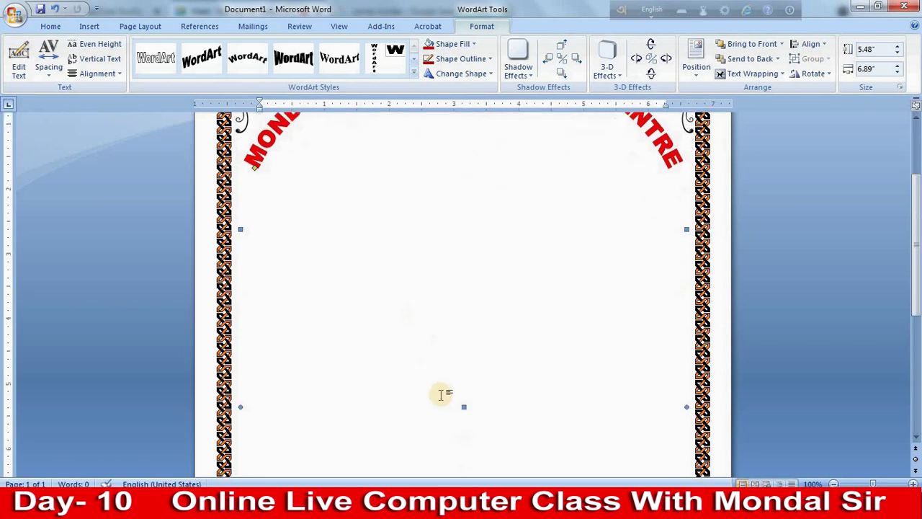
{"action": "left_click_drag", "start_coordinate": [465, 407], "coordinate": [466, 381]}
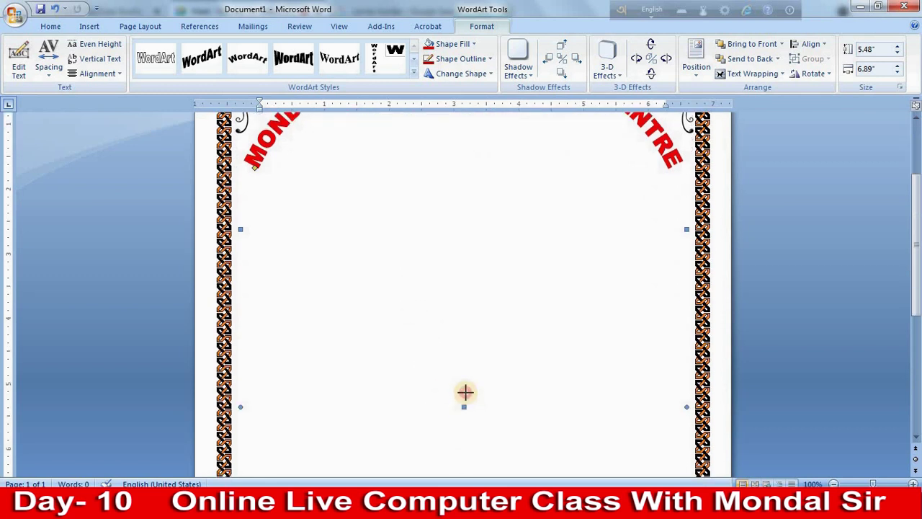
{"action": "scroll", "coordinate": [475, 385], "scroll_direction": "up", "scroll_amount": 4}
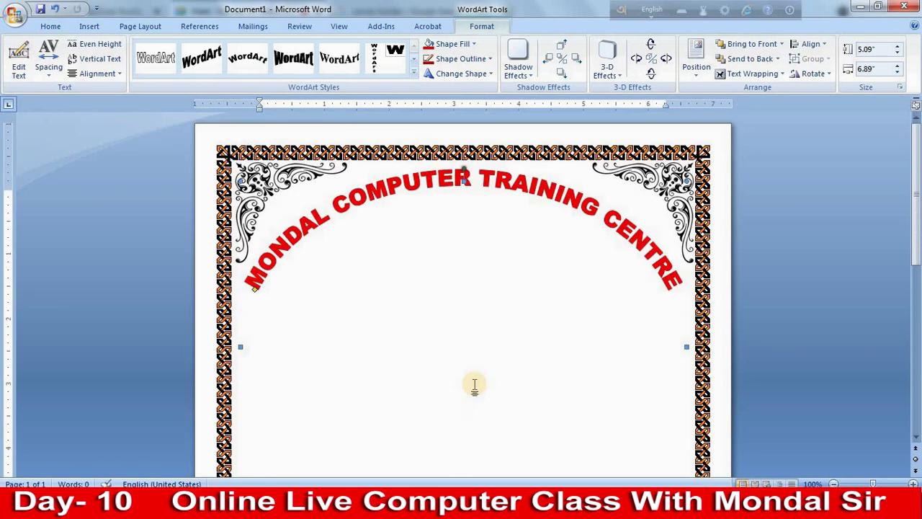
{"action": "left_click", "coordinate": [500, 354]}
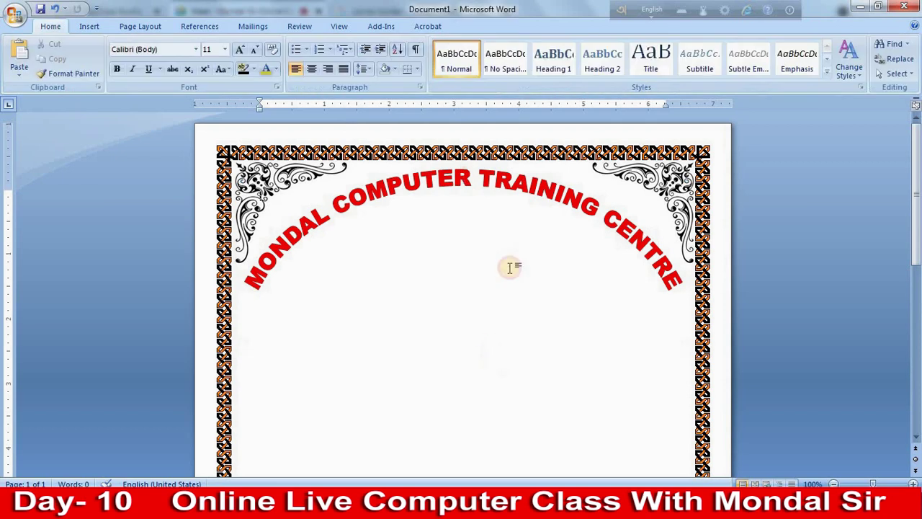
Nudge the arched red title slightly lower beneath the top border, then deselect it
{"action": "left_click", "coordinate": [536, 201]}
{"action": "left_click_drag", "start_coordinate": [535, 201], "coordinate": [536, 207]}
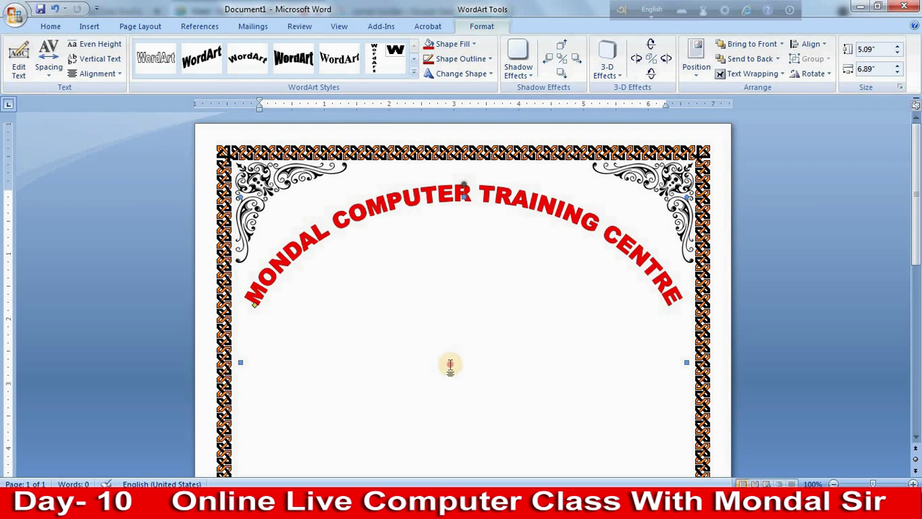
{"action": "left_click", "coordinate": [450, 365]}
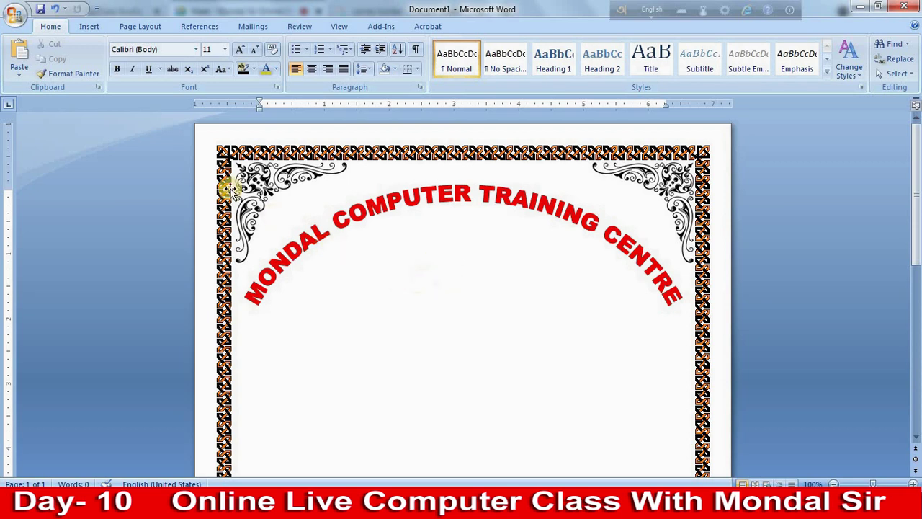
Insert the round MCTC logo picture from the YouTube (F:) drive
{"action": "left_click", "coordinate": [90, 25]}
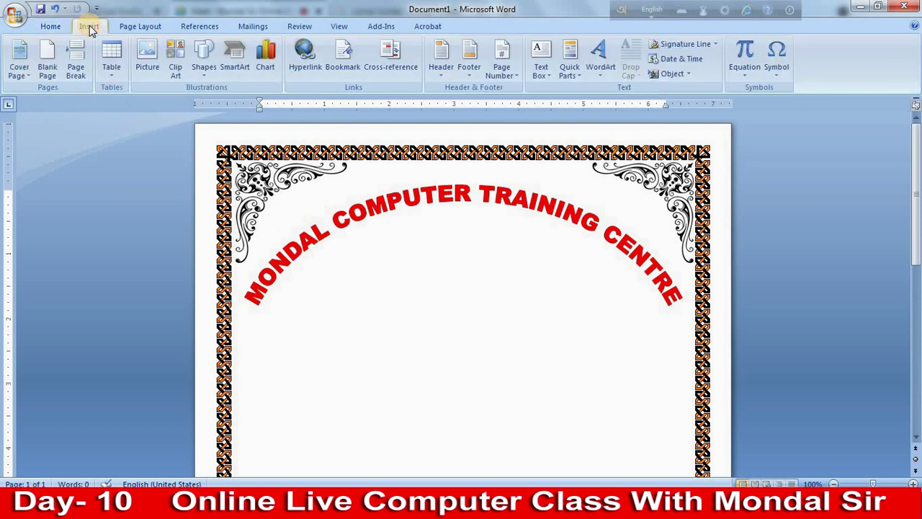
{"action": "left_click", "coordinate": [146, 58]}
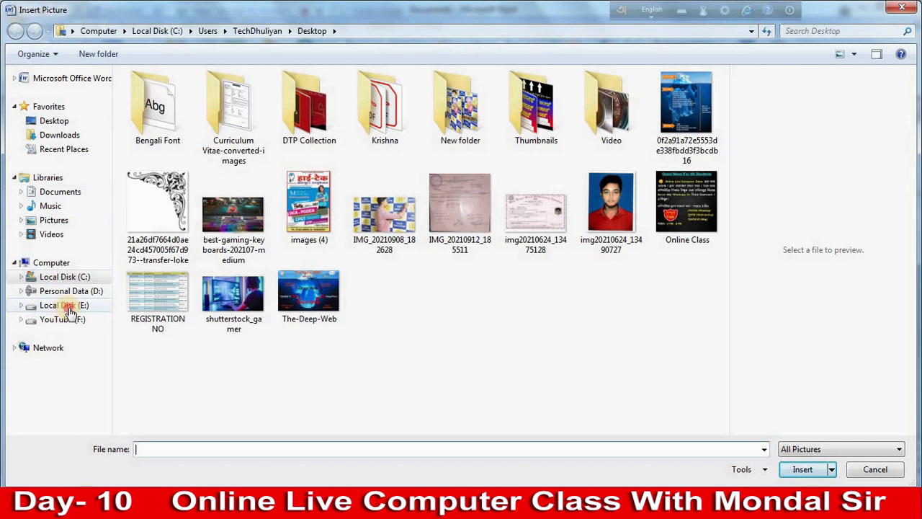
{"action": "left_click", "coordinate": [64, 307]}
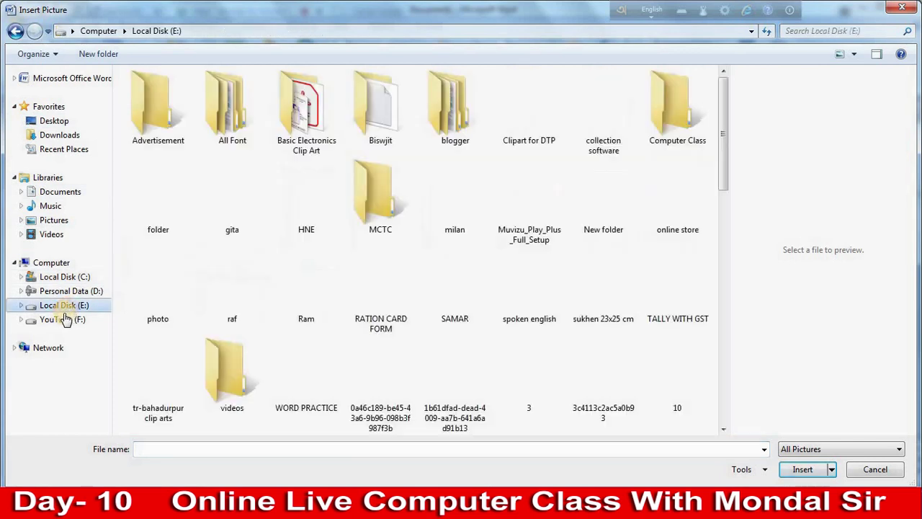
{"action": "double_click", "coordinate": [386, 201]}
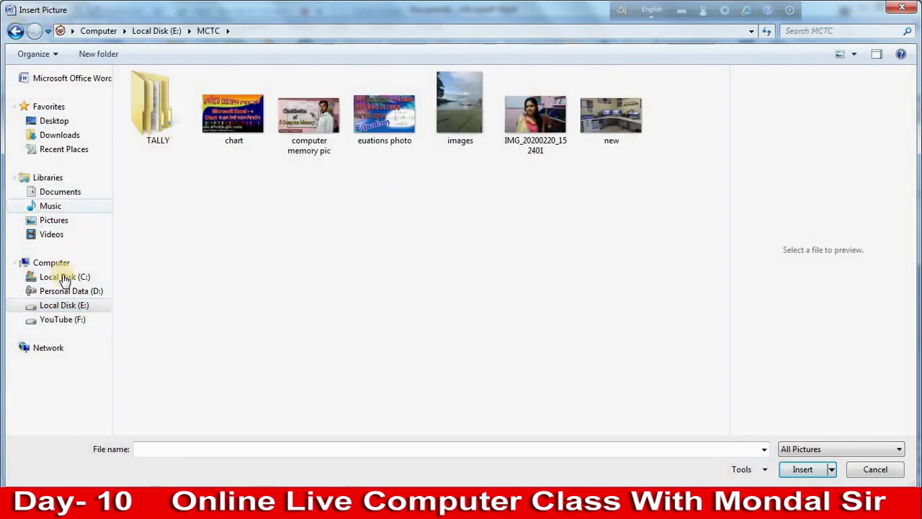
{"action": "left_click", "coordinate": [72, 319]}
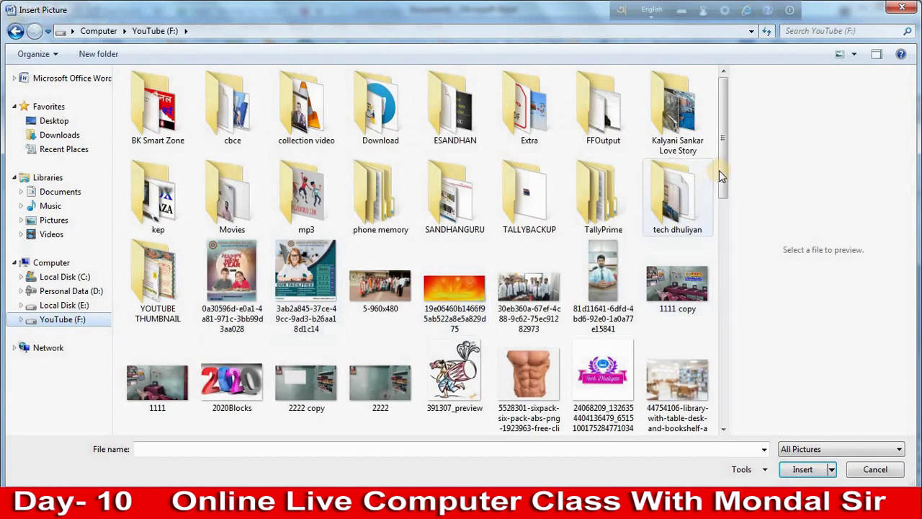
{"action": "scroll", "coordinate": [712, 281], "scroll_direction": "down", "scroll_amount": 5}
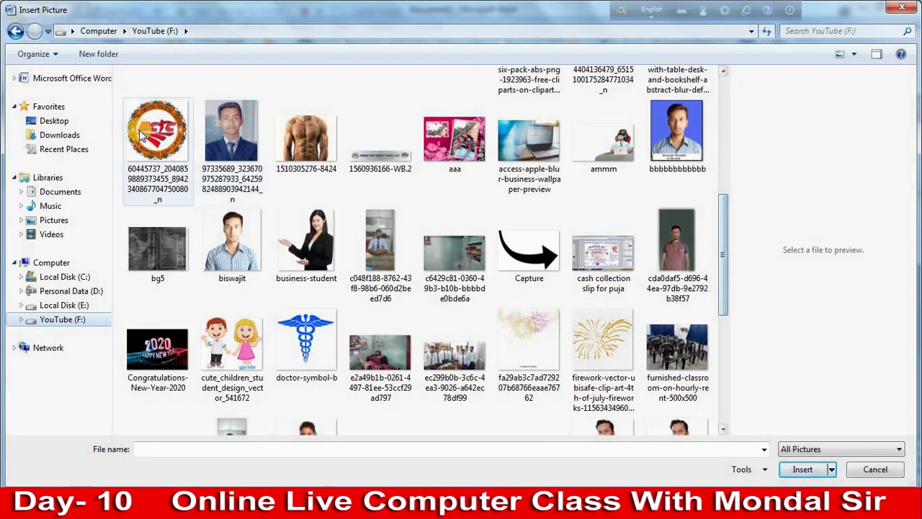
{"action": "left_click", "coordinate": [157, 162]}
{"action": "scroll", "coordinate": [554, 329], "scroll_direction": "down", "scroll_amount": 10}
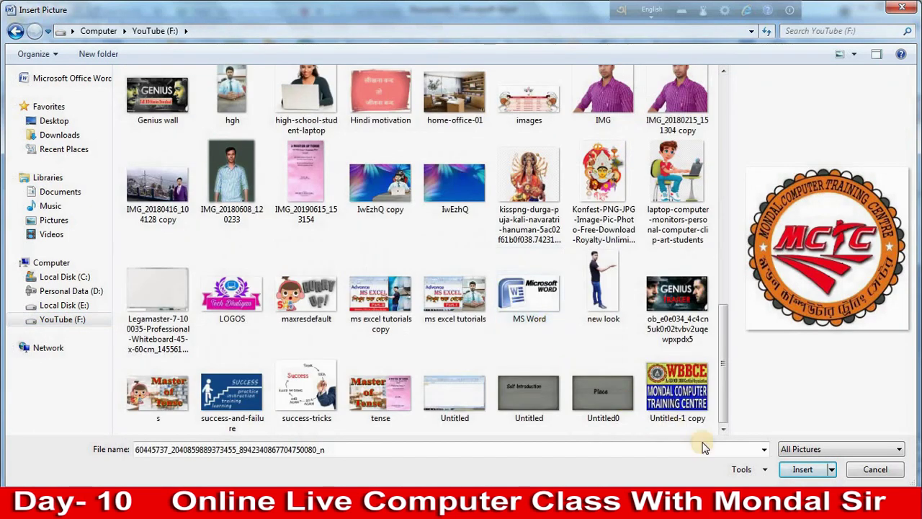
{"action": "left_click", "coordinate": [804, 471]}
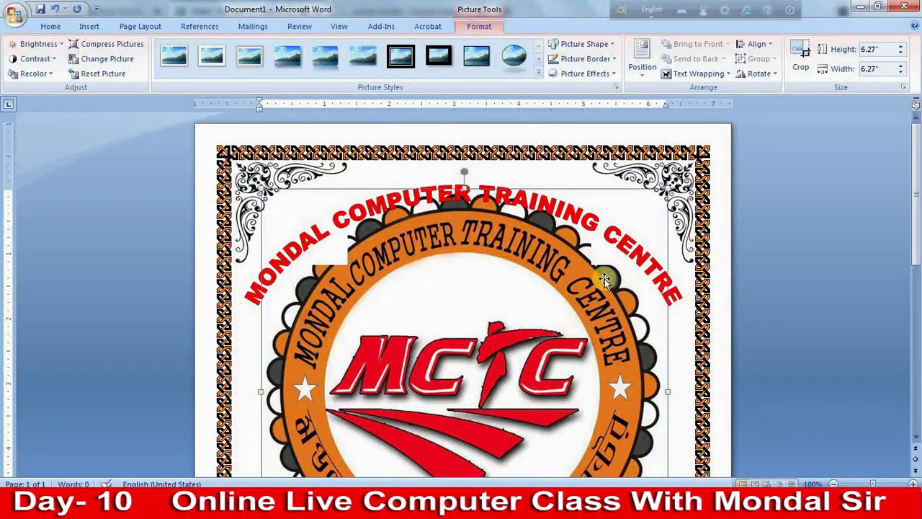
Show the Text Wrapping options for the inserted MCTC logo picture
{"action": "scroll", "coordinate": [613, 258], "scroll_direction": "down", "scroll_amount": 1}
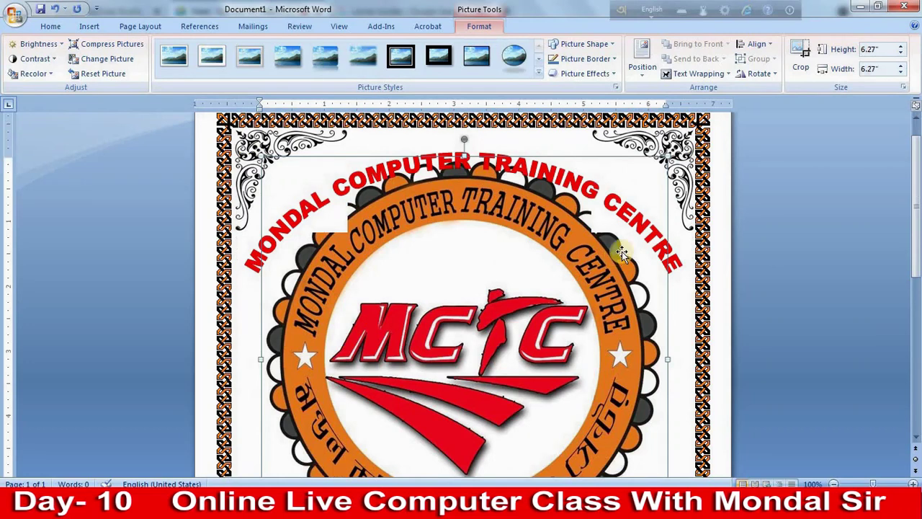
{"action": "left_click", "coordinate": [711, 75]}
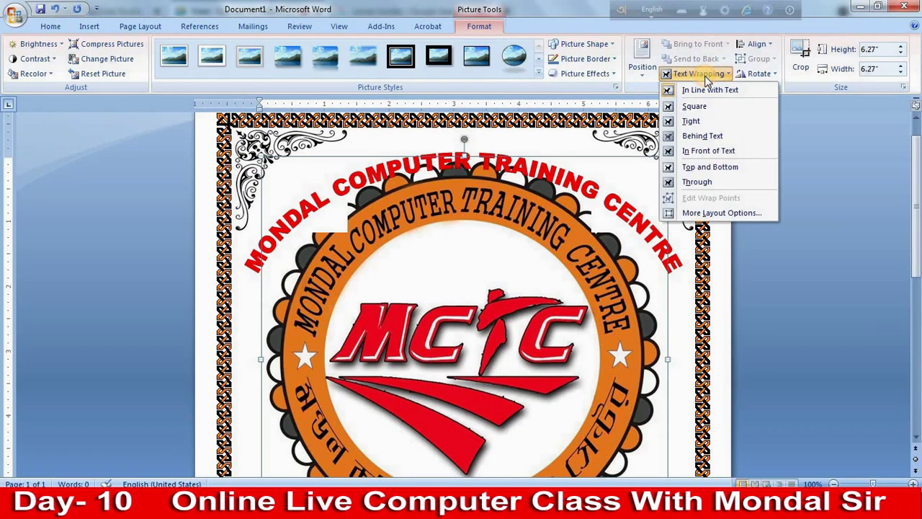
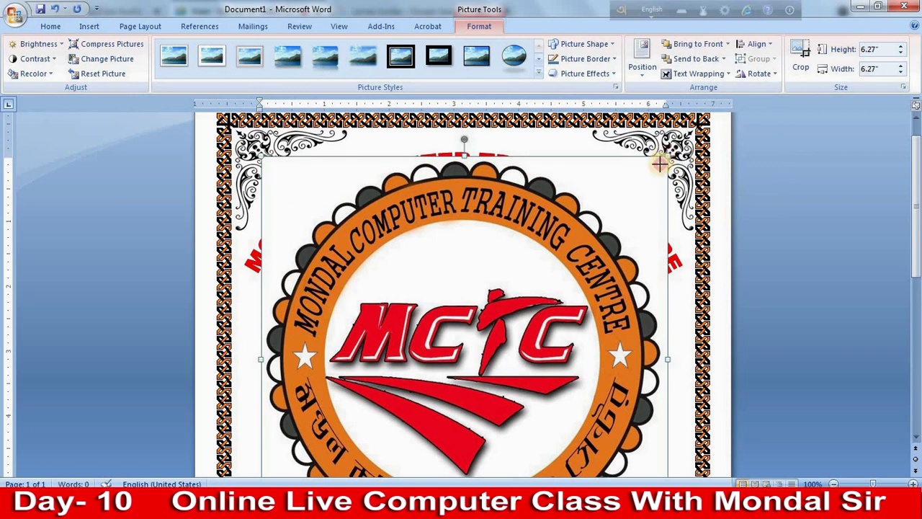
Resize the MCTC logo to 1.08" and position it centred under the arched WordArt title
{"action": "left_click_drag", "start_coordinate": [660, 164], "coordinate": [408, 416]}
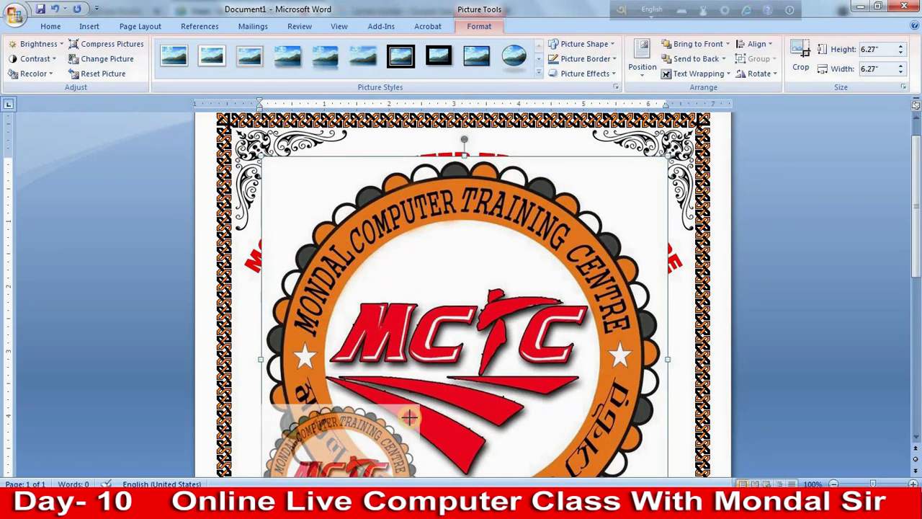
{"action": "mouse_move", "coordinate": [346, 448]}
{"action": "left_mouse_down"}
{"action": "mouse_move", "coordinate": [480, 215]}
{"action": "mouse_move", "coordinate": [472, 221]}
{"action": "left_mouse_up"}
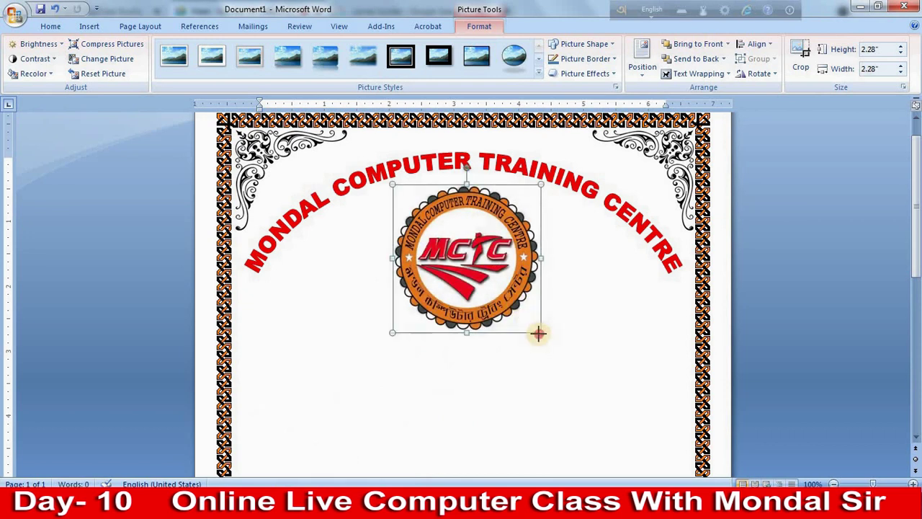
{"action": "mouse_move", "coordinate": [539, 333]}
{"action": "left_mouse_down"}
{"action": "mouse_move", "coordinate": [461, 236]}
{"action": "mouse_move", "coordinate": [458, 248]}
{"action": "left_mouse_up"}
{"action": "left_click_drag", "start_coordinate": [429, 216], "coordinate": [459, 216]}
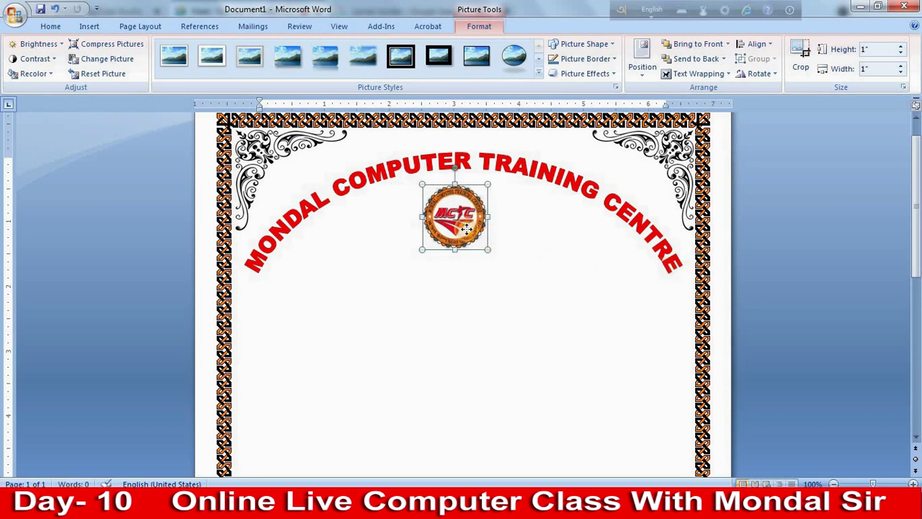
{"action": "left_click_drag", "start_coordinate": [467, 229], "coordinate": [474, 225]}
{"action": "left_click", "coordinate": [574, 284]}
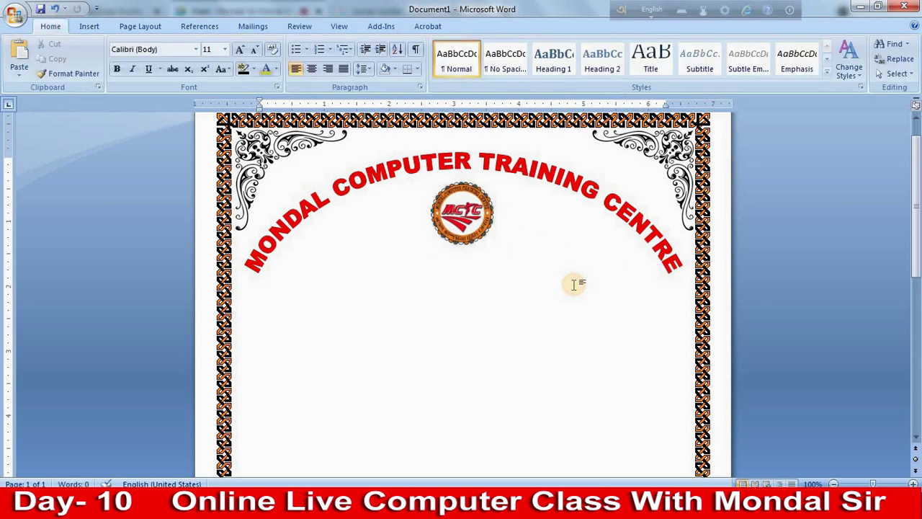
{"action": "left_click", "coordinate": [475, 223]}
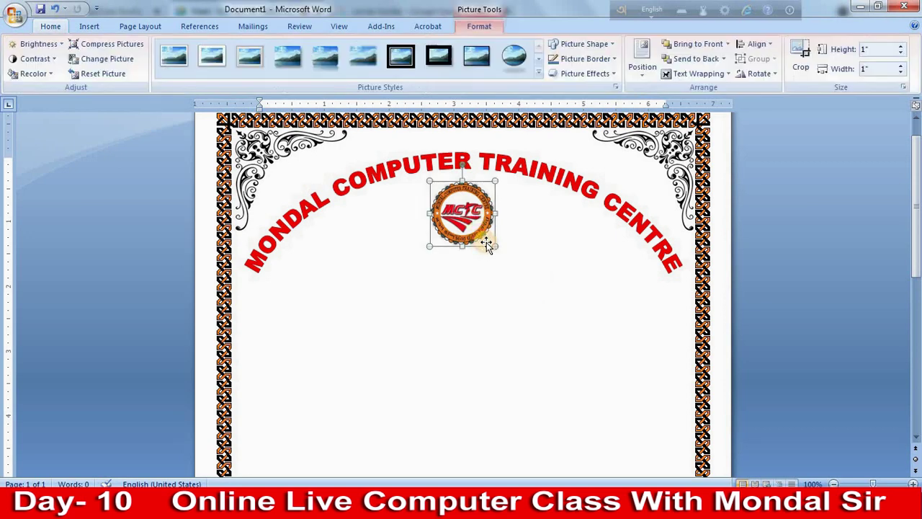
{"action": "left_click_drag", "start_coordinate": [497, 248], "coordinate": [500, 253]}
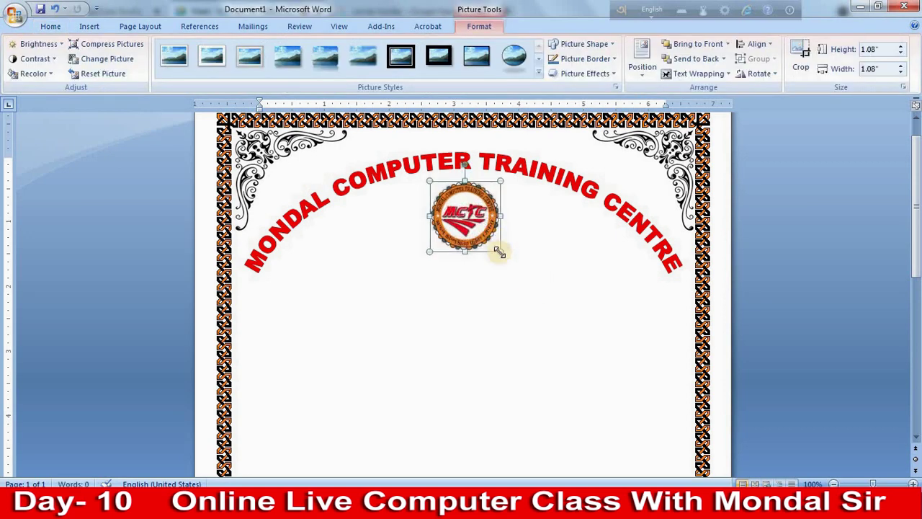
{"action": "left_click", "coordinate": [535, 281]}
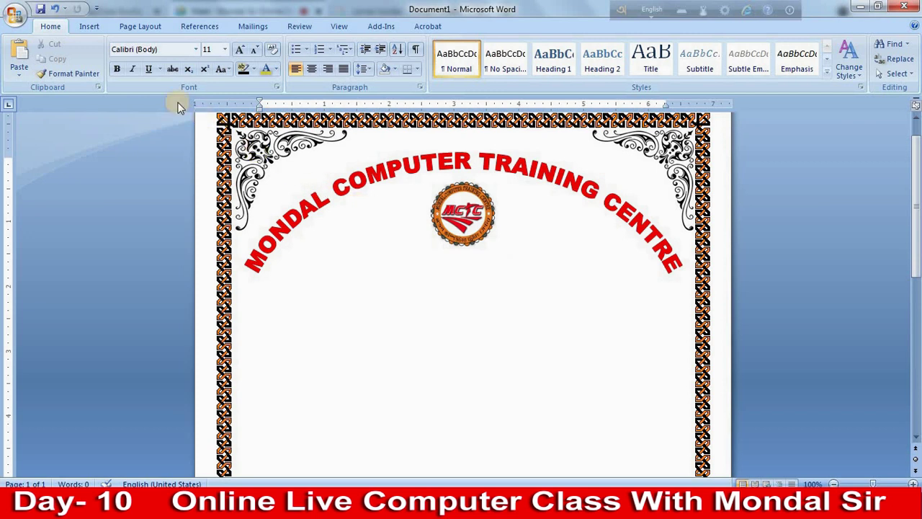
Pick the Down Ribbon shape from Insert > Shapes > Stars and Banners
{"action": "left_click", "coordinate": [89, 27]}
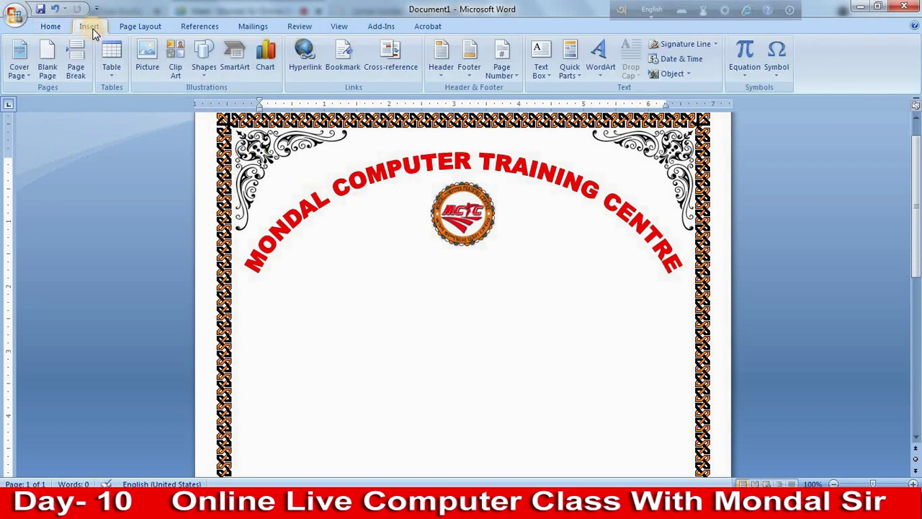
{"action": "left_click", "coordinate": [205, 64]}
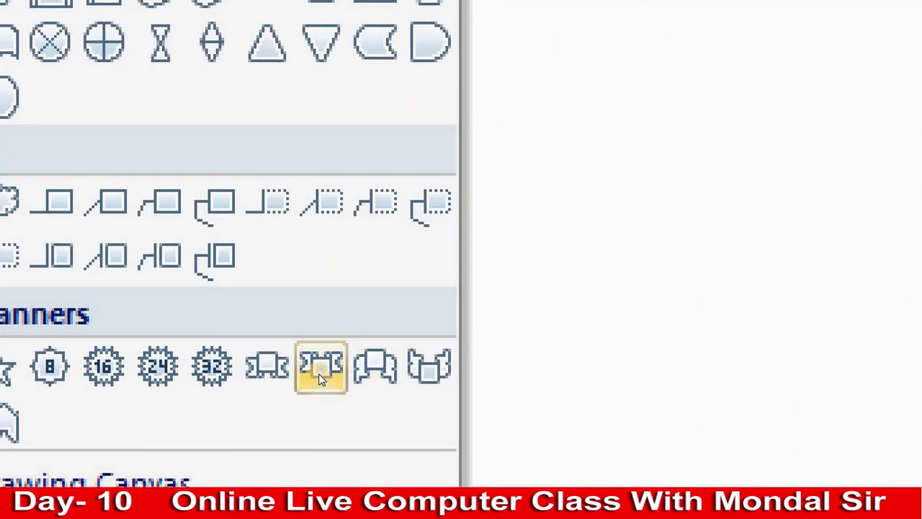
{"action": "left_click", "coordinate": [321, 374]}
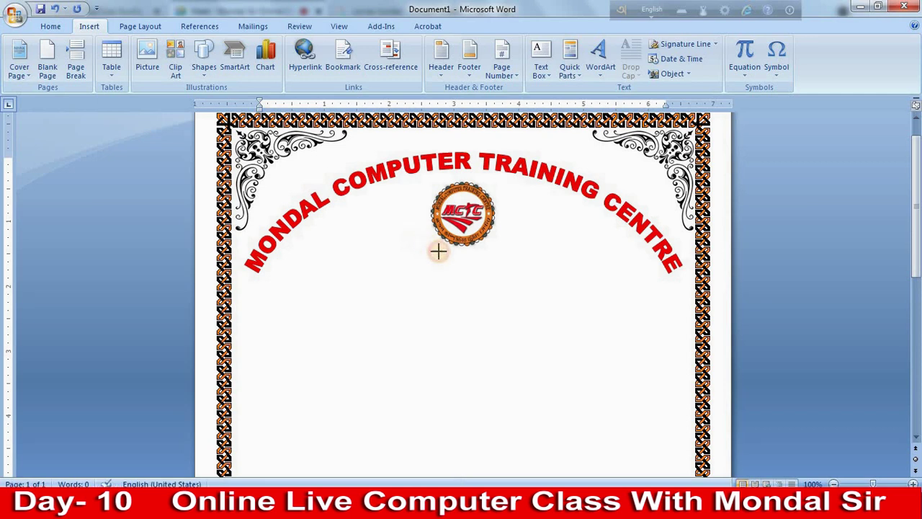
Draw a 0.48" x 1.77" Down Ribbon under the logo, widen its centre band, and centre it
{"action": "mouse_move", "coordinate": [479, 259]}
{"action": "left_mouse_down"}
{"action": "mouse_move", "coordinate": [546, 265]}
{"action": "mouse_move", "coordinate": [477, 257]}
{"action": "left_mouse_up"}
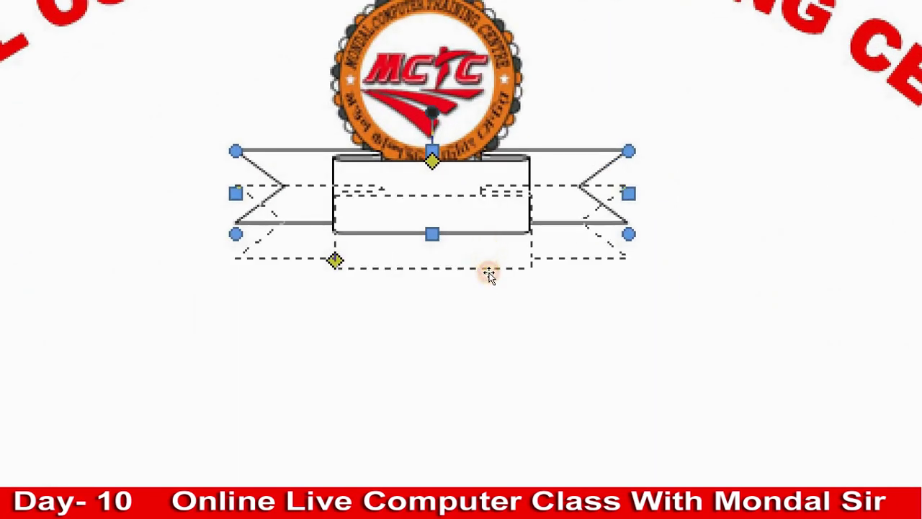
{"action": "mouse_move", "coordinate": [487, 254]}
{"action": "left_mouse_down"}
{"action": "mouse_move", "coordinate": [488, 272]}
{"action": "mouse_move", "coordinate": [480, 260]}
{"action": "left_mouse_up"}
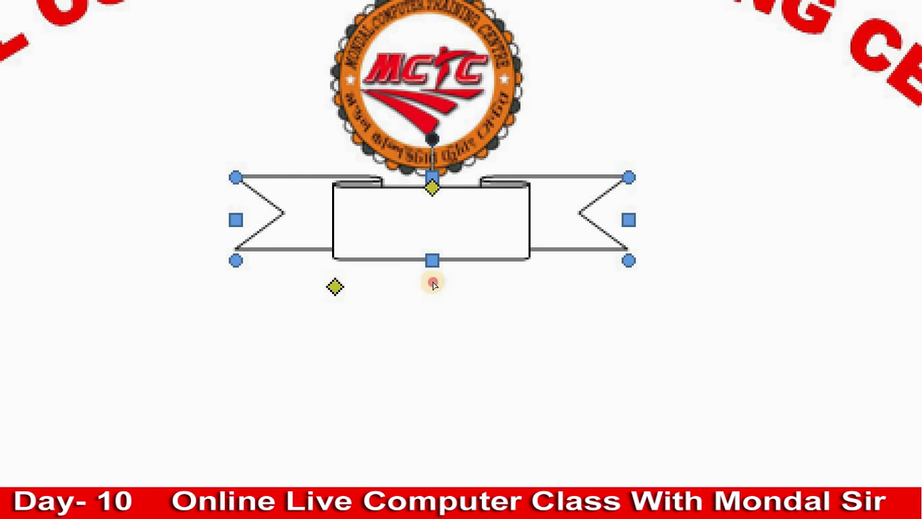
{"action": "left_click_drag", "start_coordinate": [432, 285], "coordinate": [418, 286]}
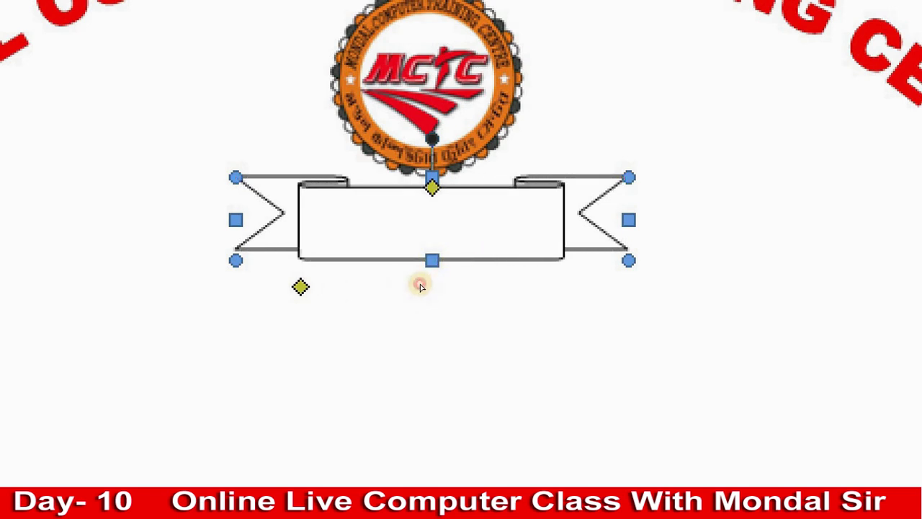
{"action": "left_click_drag", "start_coordinate": [421, 287], "coordinate": [417, 285]}
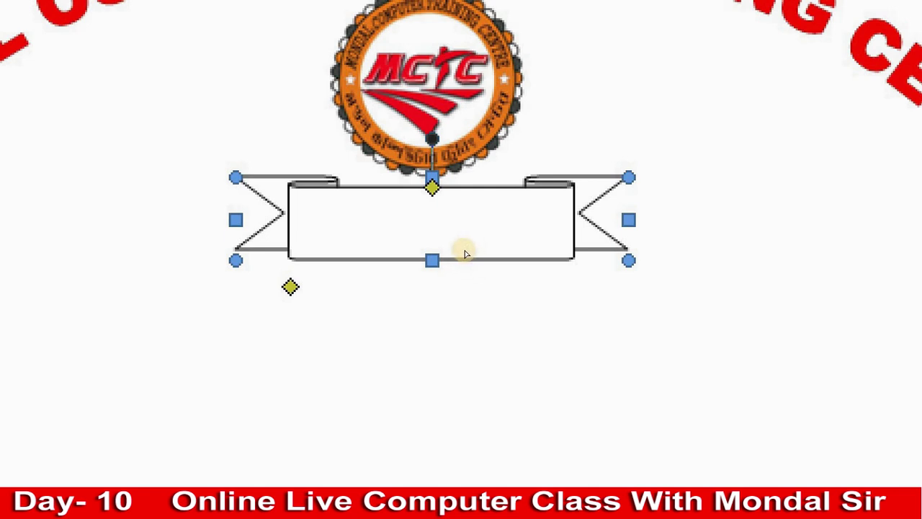
{"action": "left_click_drag", "start_coordinate": [465, 252], "coordinate": [466, 263]}
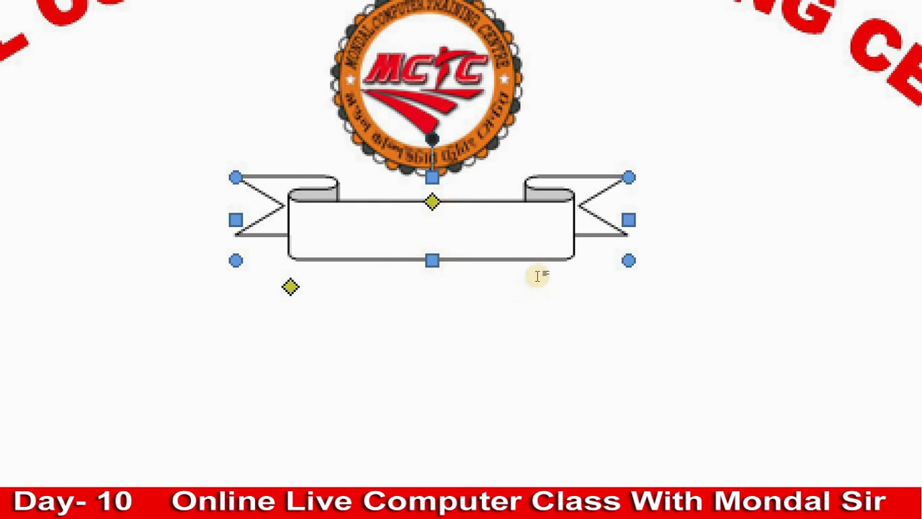
{"action": "mouse_move", "coordinate": [529, 273]}
{"action": "left_mouse_down"}
{"action": "mouse_move", "coordinate": [503, 268]}
{"action": "mouse_move", "coordinate": [513, 245]}
{"action": "mouse_move", "coordinate": [517, 269]}
{"action": "mouse_move", "coordinate": [493, 260]}
{"action": "mouse_move", "coordinate": [508, 255]}
{"action": "left_mouse_up"}
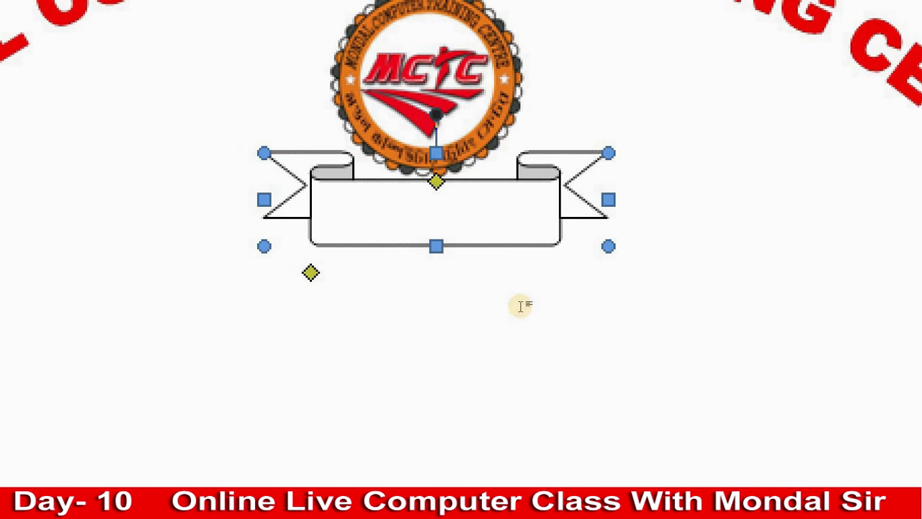
{"action": "key", "text": "Left"}
{"action": "key", "text": "Left"}
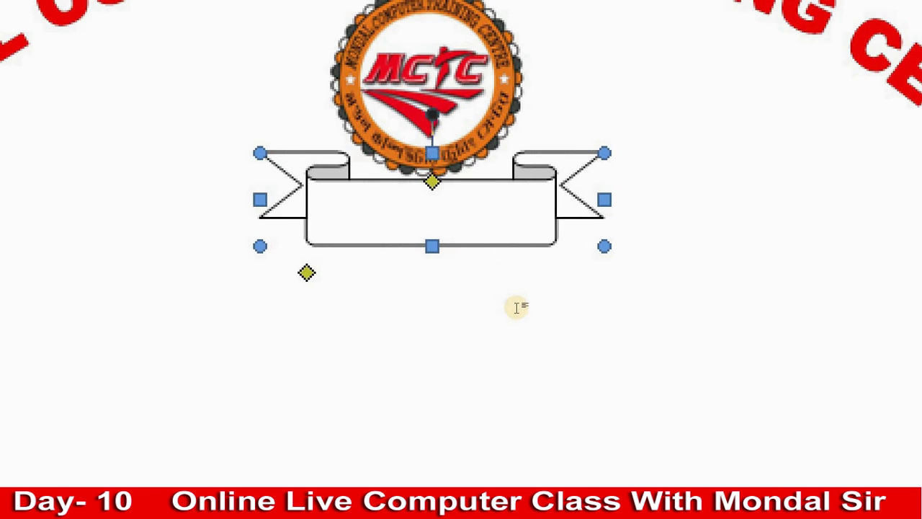
{"action": "key", "text": "Left"}
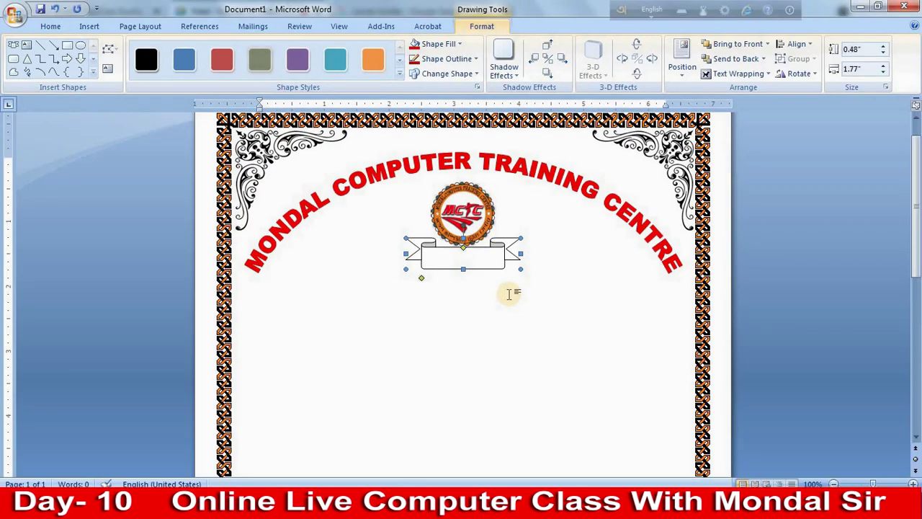
Apply the Dark Blue standard colour as the ribbon banner's shape fill
{"action": "left_click", "coordinate": [438, 46]}
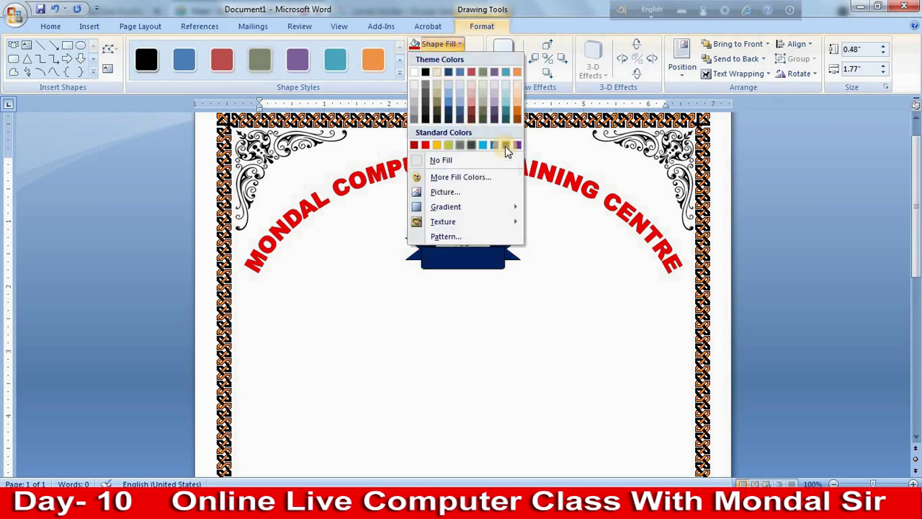
{"action": "left_click", "coordinate": [507, 147]}
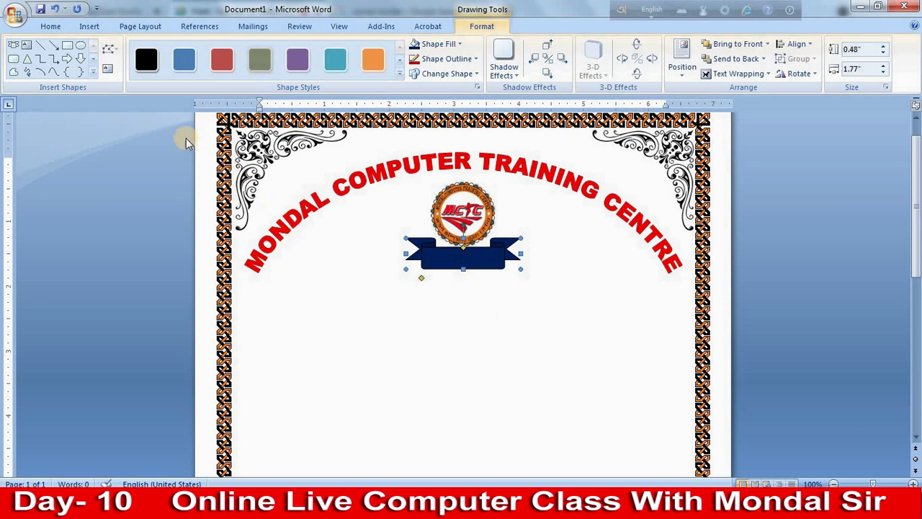
Draw a text box beneath the blue banner and type 'ESTD. 2011'
{"action": "left_click", "coordinate": [88, 25]}
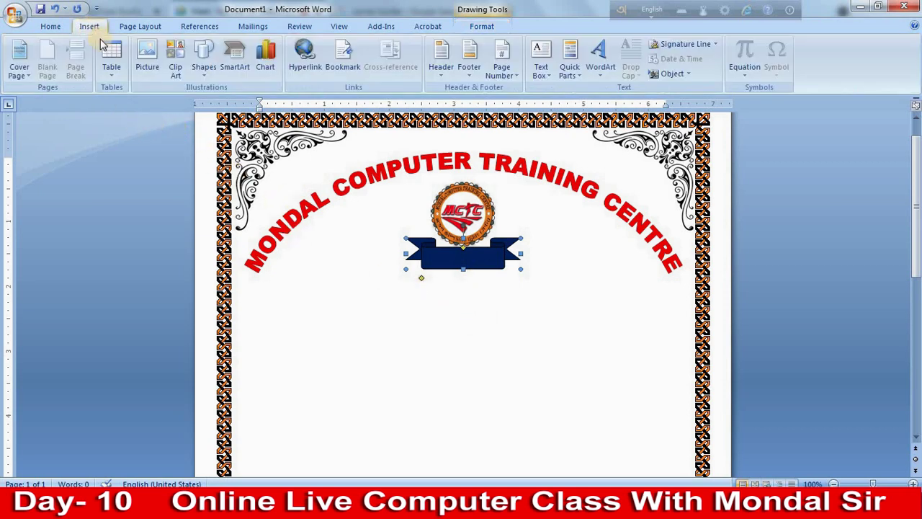
{"action": "left_click", "coordinate": [202, 68]}
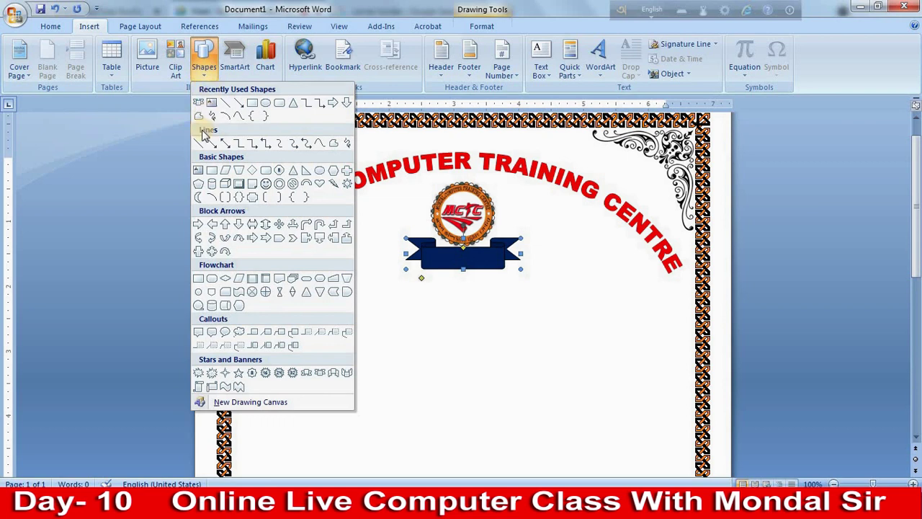
{"action": "left_click", "coordinate": [198, 170]}
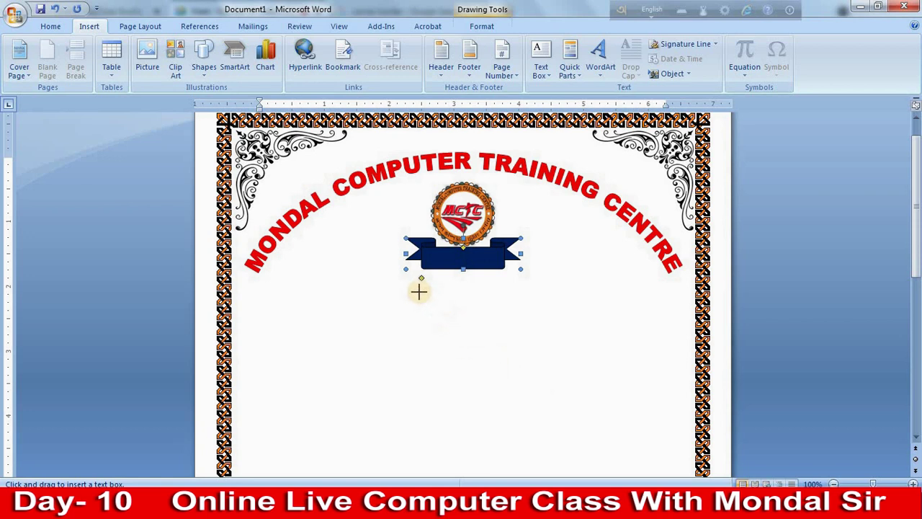
{"action": "left_click_drag", "start_coordinate": [419, 291], "coordinate": [557, 340]}
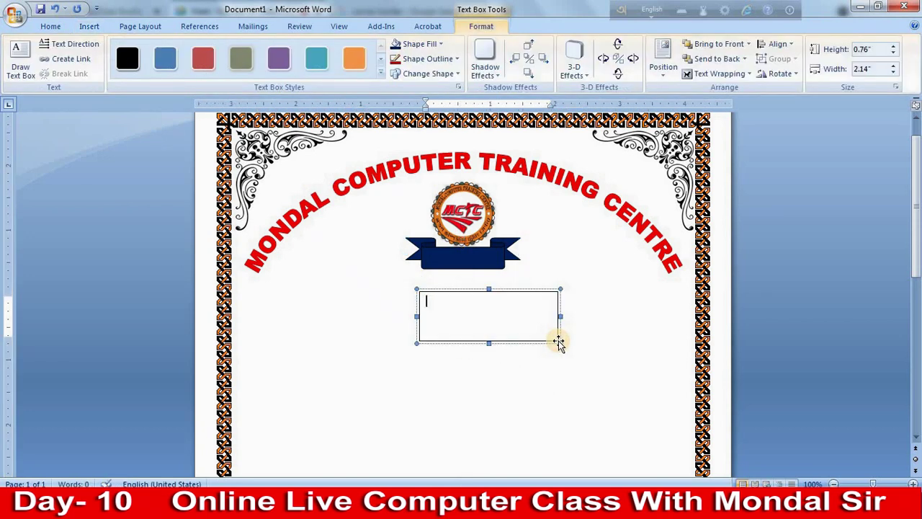
{"action": "type", "text": "e"}
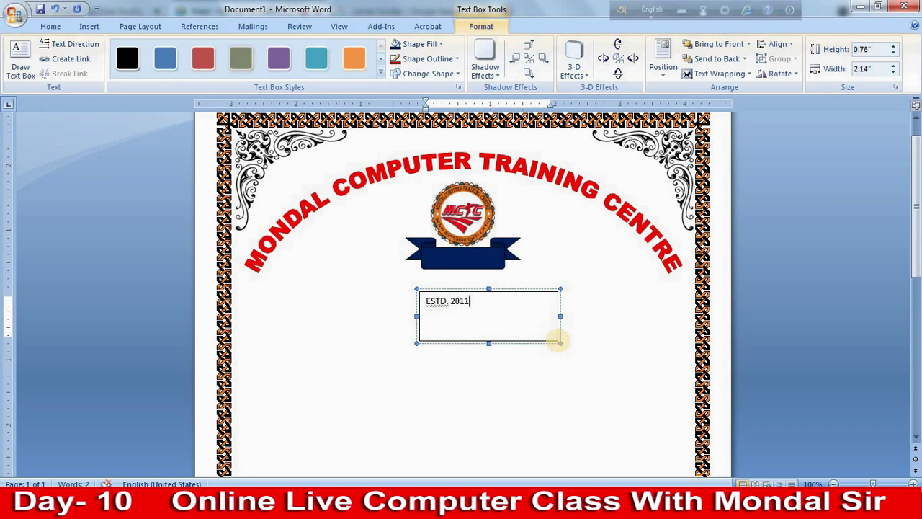
Make the ESTD. 2011 text bold and enlarge it to 18 pt
{"action": "left_click_drag", "start_coordinate": [489, 300], "coordinate": [471, 334]}
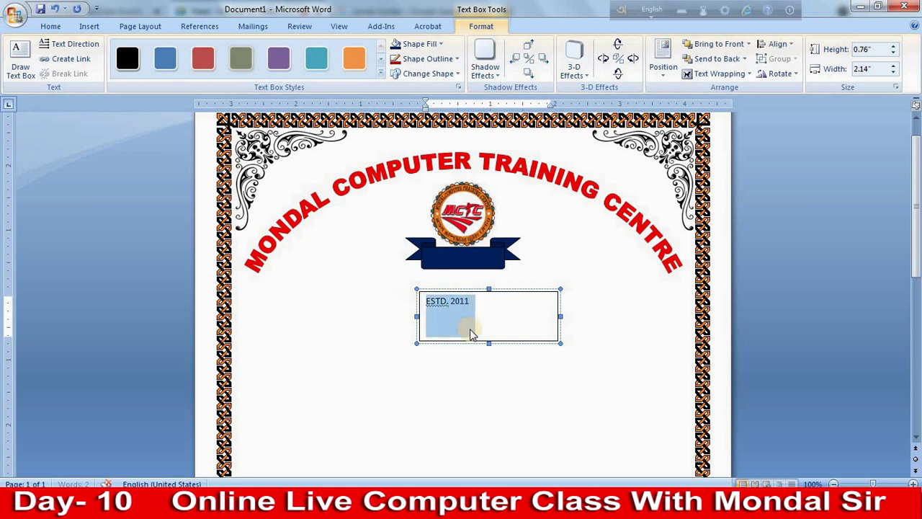
{"action": "left_click", "coordinate": [50, 26]}
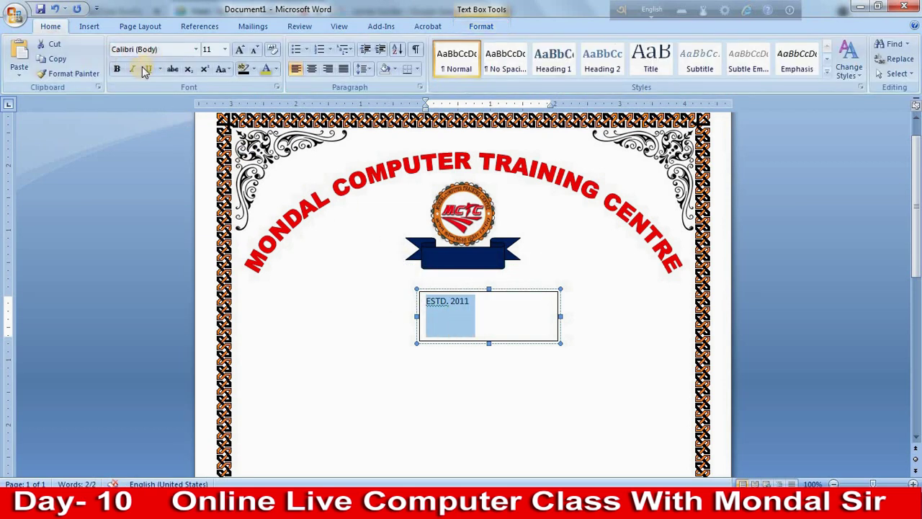
{"action": "left_click", "coordinate": [117, 69]}
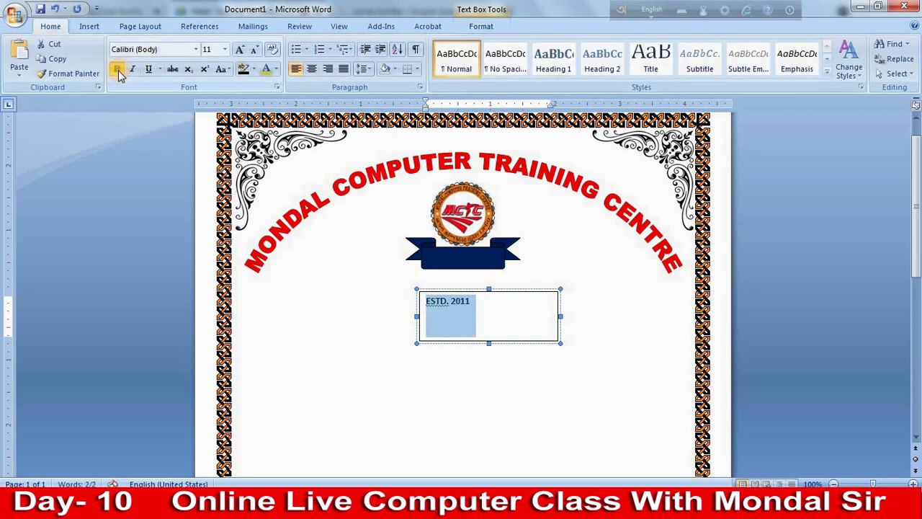
{"action": "left_click", "coordinate": [240, 51]}
{"action": "left_click", "coordinate": [240, 50]}
{"action": "left_click", "coordinate": [240, 51]}
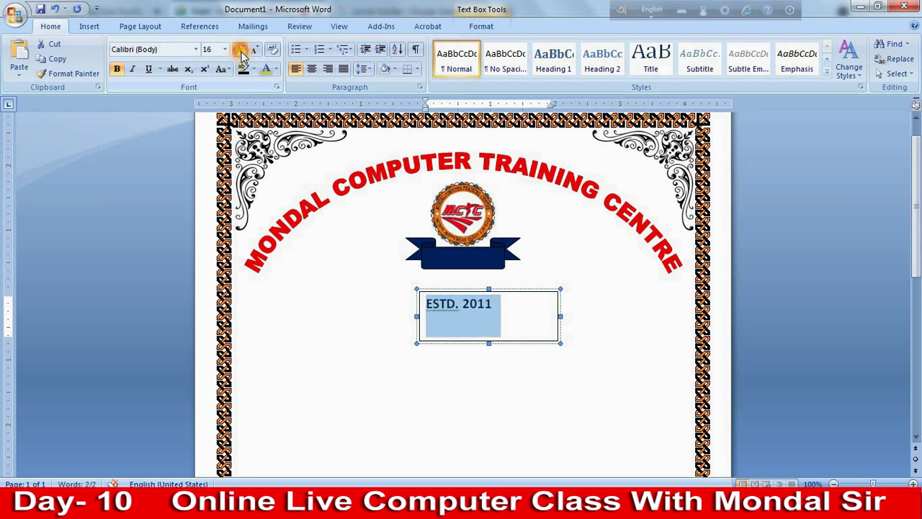
{"action": "left_click", "coordinate": [239, 50]}
{"action": "left_click", "coordinate": [524, 322]}
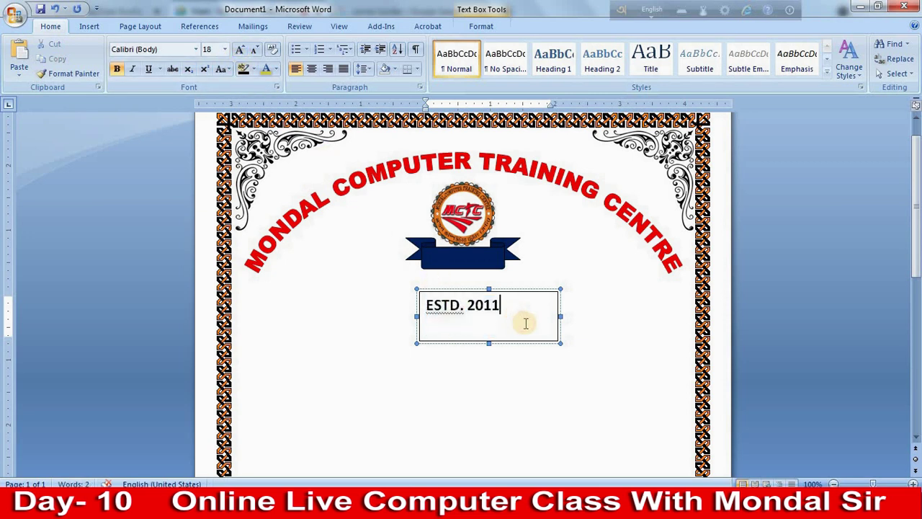
Shrink the text box to 0.5" x 1.47" and colour the text light yellow-green
{"action": "left_click_drag", "start_coordinate": [558, 342], "coordinate": [513, 324]}
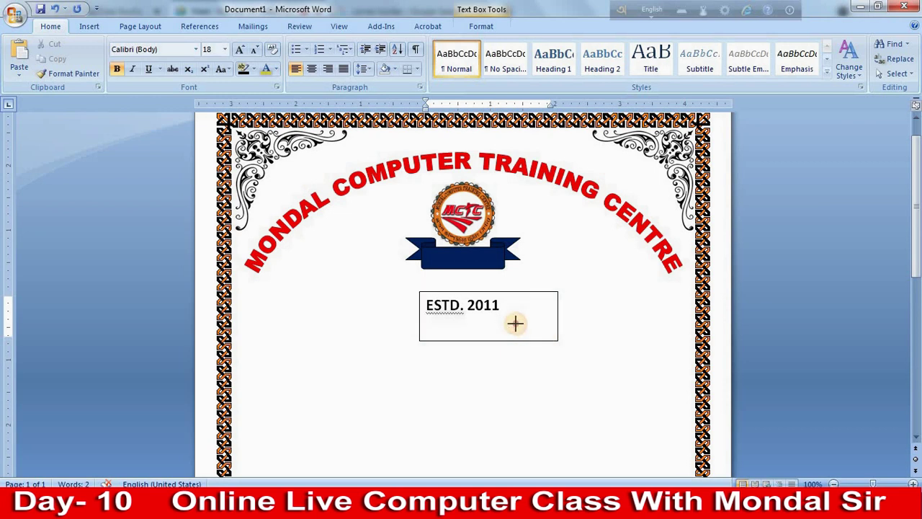
{"action": "left_click", "coordinate": [481, 26]}
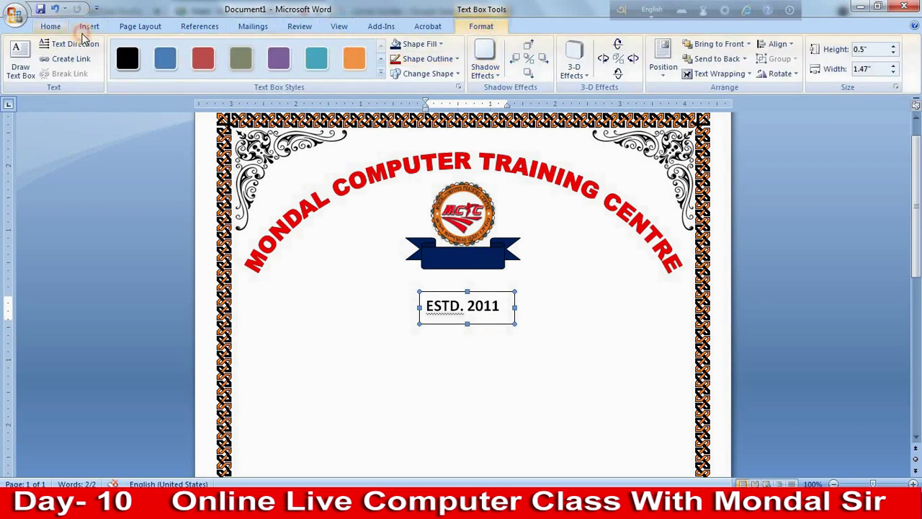
{"action": "left_click", "coordinate": [50, 26]}
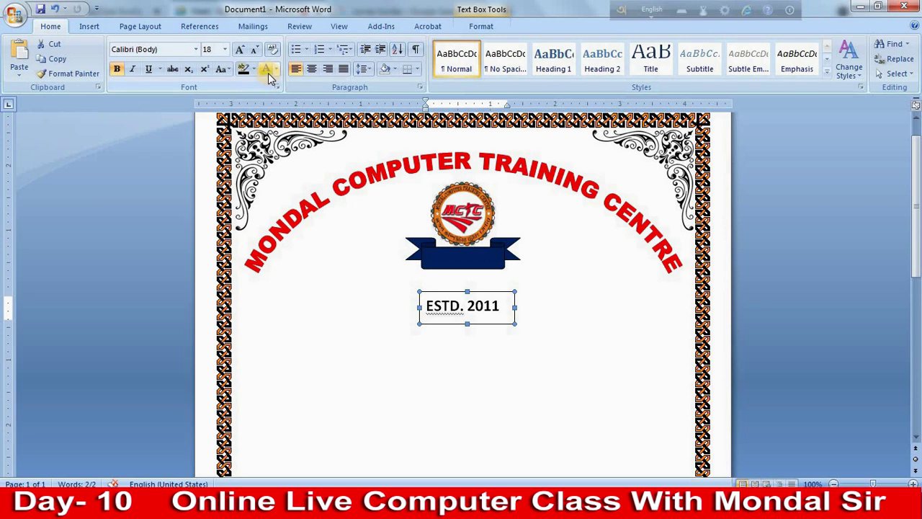
{"action": "left_click", "coordinate": [267, 72]}
{"action": "left_click", "coordinate": [480, 26]}
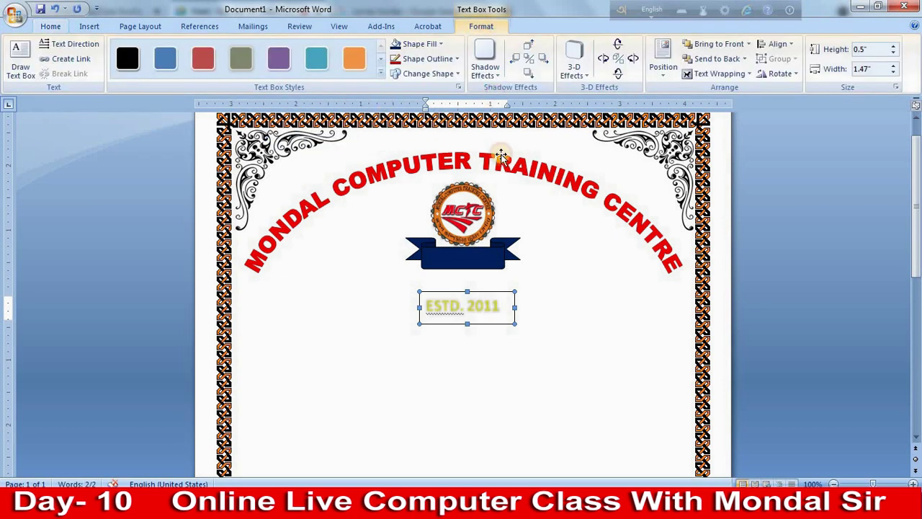
Move the ESTD. 2011 box onto the blue banner, remove its fill, and nudge it up-left
{"action": "left_click_drag", "start_coordinate": [485, 322], "coordinate": [491, 279]}
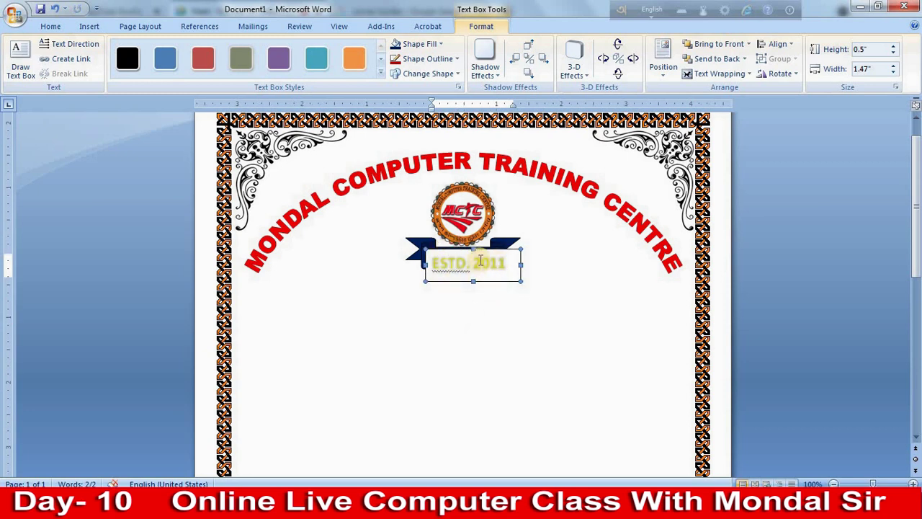
{"action": "left_click", "coordinate": [420, 44]}
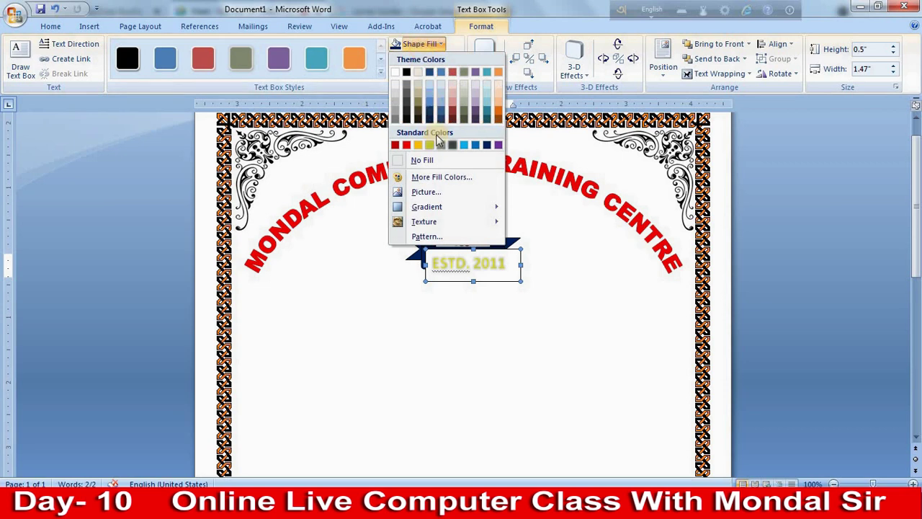
{"action": "left_click", "coordinate": [434, 162]}
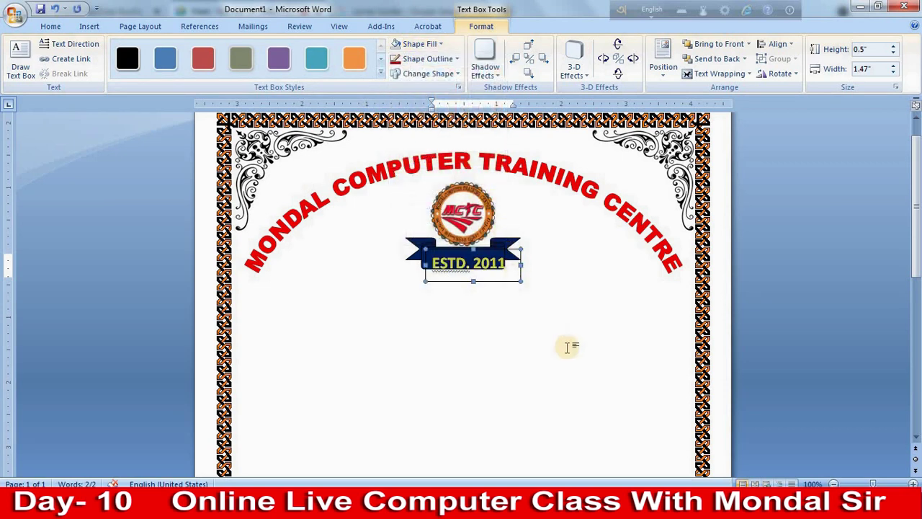
{"action": "key", "text": "Escape"}
{"action": "key", "text": "Left"}
{"action": "key", "text": "Left"}
{"action": "key", "text": "Up"}
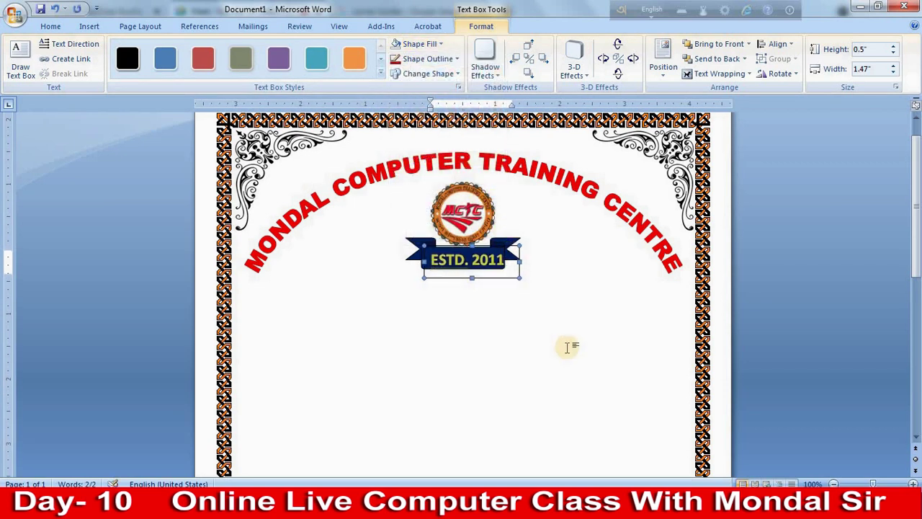
{"action": "key", "text": "Left"}
{"action": "key", "text": "Up"}
{"action": "key", "text": "Up"}
{"action": "key", "text": "Up"}
{"action": "key", "text": "Left"}
{"action": "key", "text": "Left"}
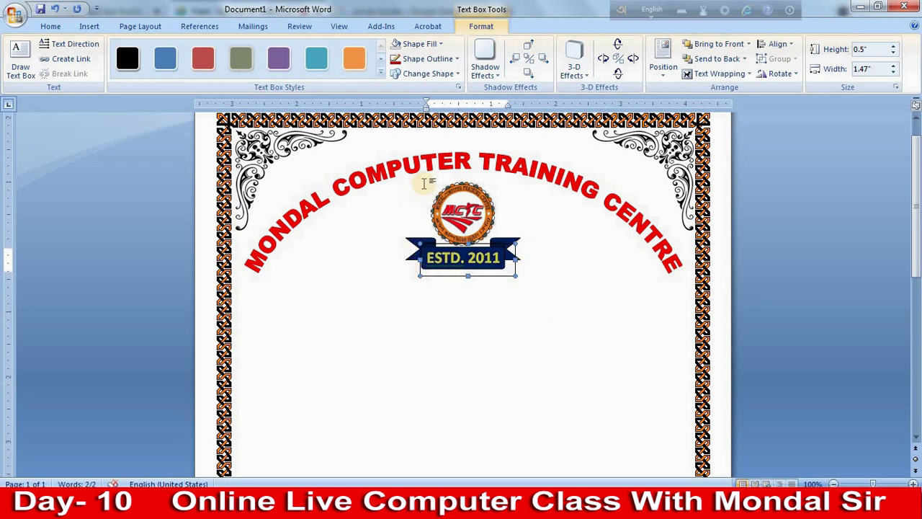
Remove the ESTD. 2011 box's outline and ignore the grammar flag on its text
{"action": "left_click", "coordinate": [427, 59]}
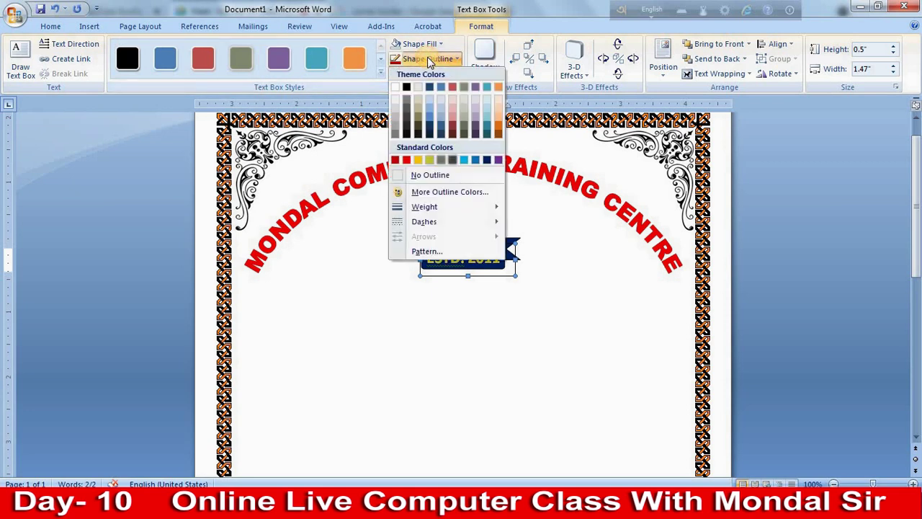
{"action": "left_click", "coordinate": [432, 177]}
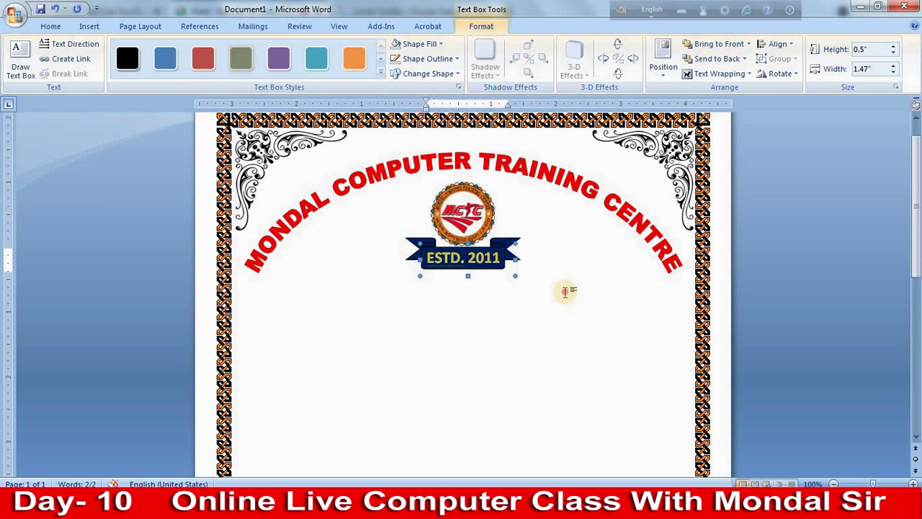
{"action": "left_click", "coordinate": [566, 288]}
{"action": "left_click", "coordinate": [446, 259]}
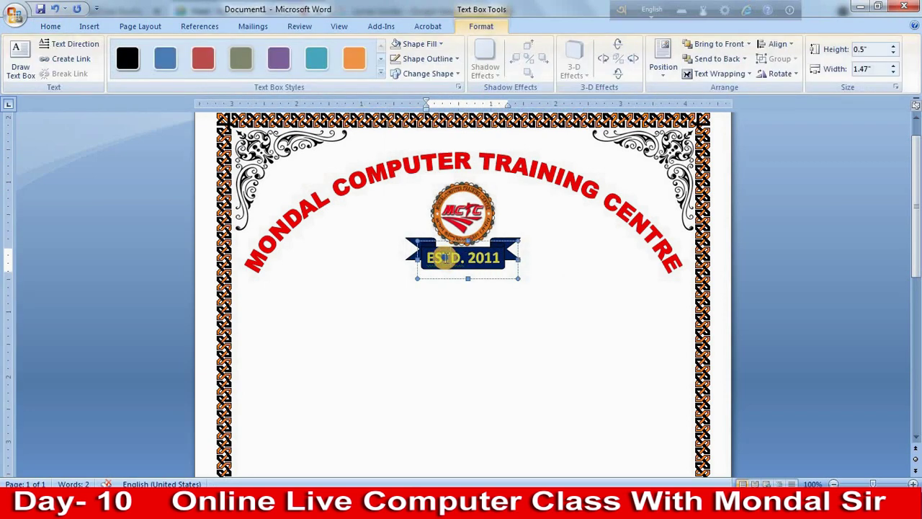
{"action": "right_click", "coordinate": [446, 259]}
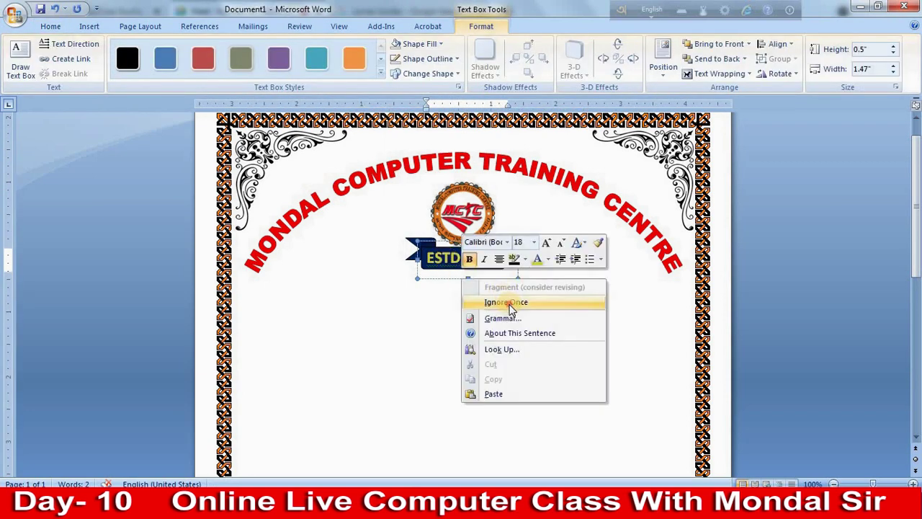
{"action": "left_click", "coordinate": [510, 303]}
{"action": "left_click", "coordinate": [482, 317]}
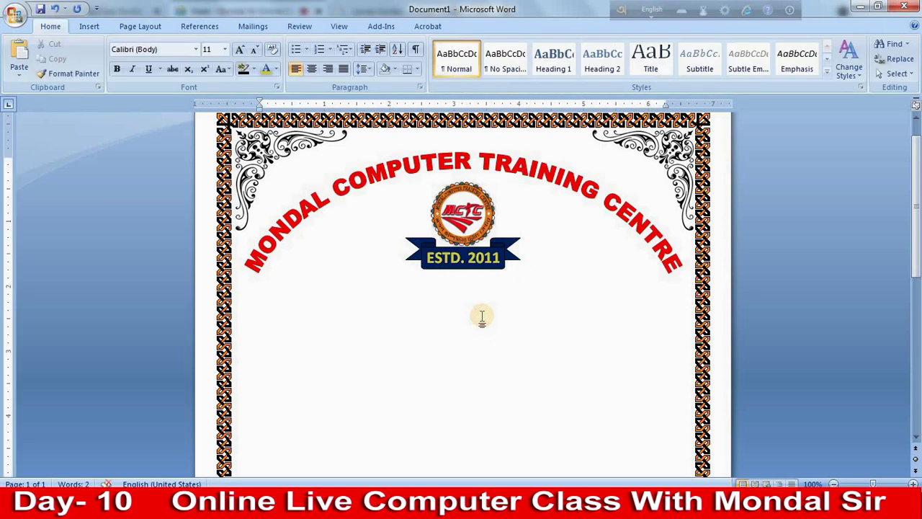
Shrink the ESTD. 2011 text to 16 pt and nudge the box to centre it on the banner
{"action": "left_click", "coordinate": [484, 254]}
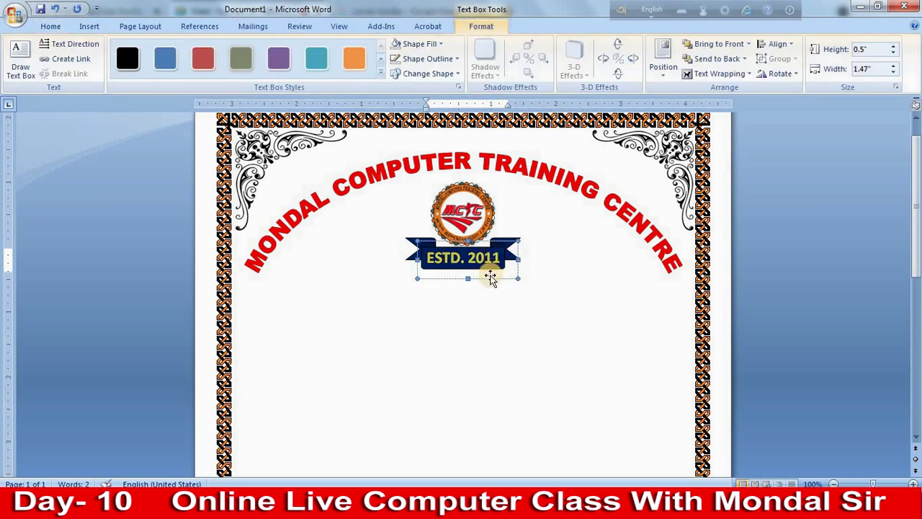
{"action": "left_click", "coordinate": [490, 278]}
{"action": "left_click", "coordinate": [49, 26]}
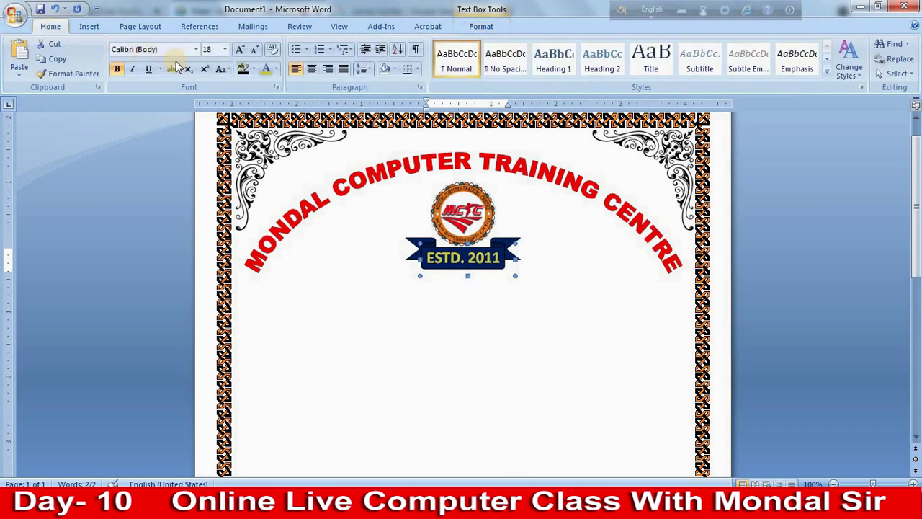
{"action": "left_click", "coordinate": [254, 50]}
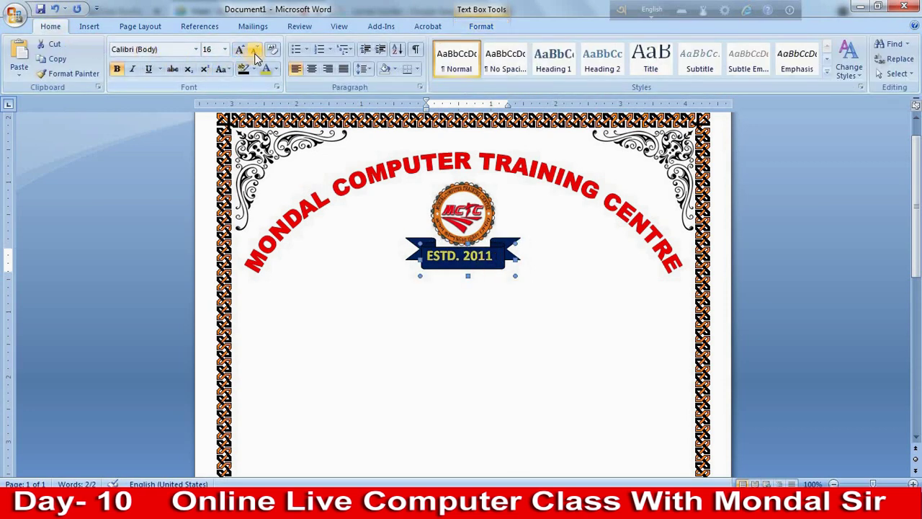
{"action": "key", "text": "ctrl+Right"}
{"action": "key", "text": "ctrl+Right"}
{"action": "key", "text": "ctrl+Down"}
{"action": "key", "text": "ctrl+Down"}
{"action": "key", "text": "ctrl+Down"}
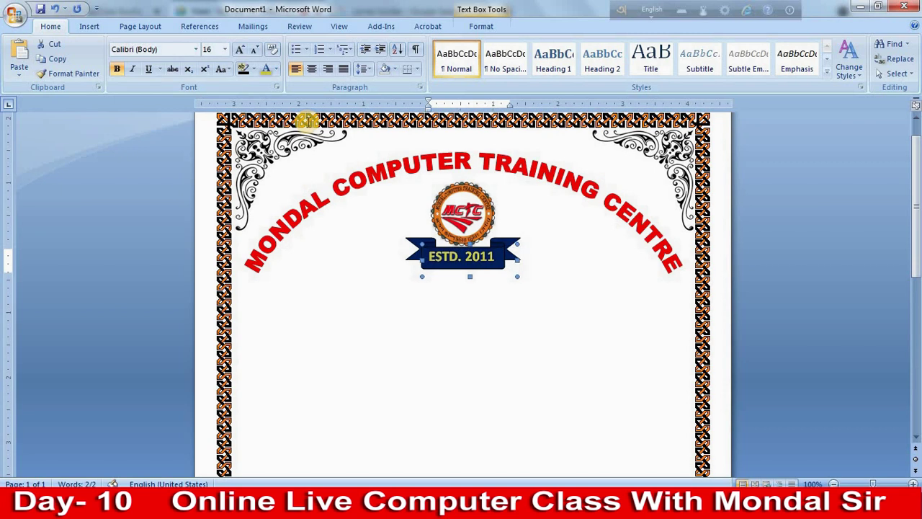
{"action": "key", "text": "ctrl+Right"}
{"action": "key", "text": "ctrl+Right"}
{"action": "key", "text": "ctrl+Right"}
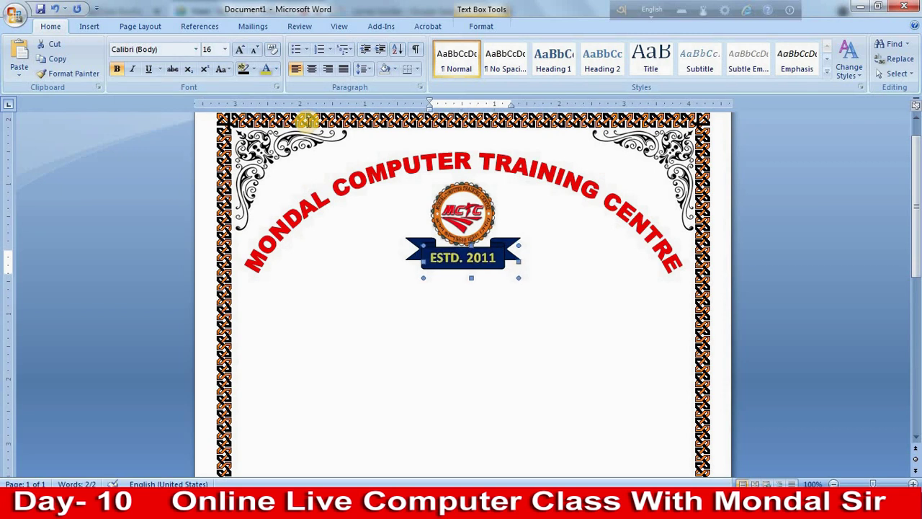
{"action": "left_click", "coordinate": [429, 347]}
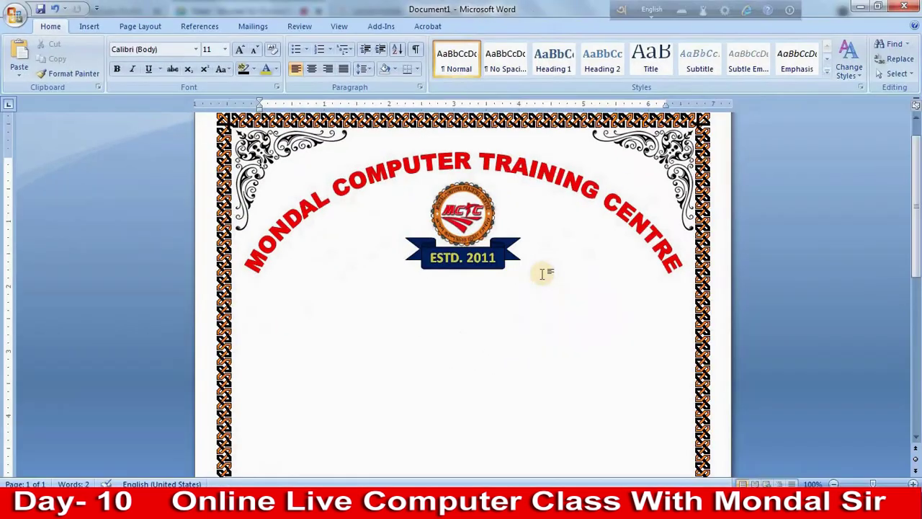
{"action": "scroll", "coordinate": [552, 282], "scroll_direction": "down", "scroll_amount": 1}
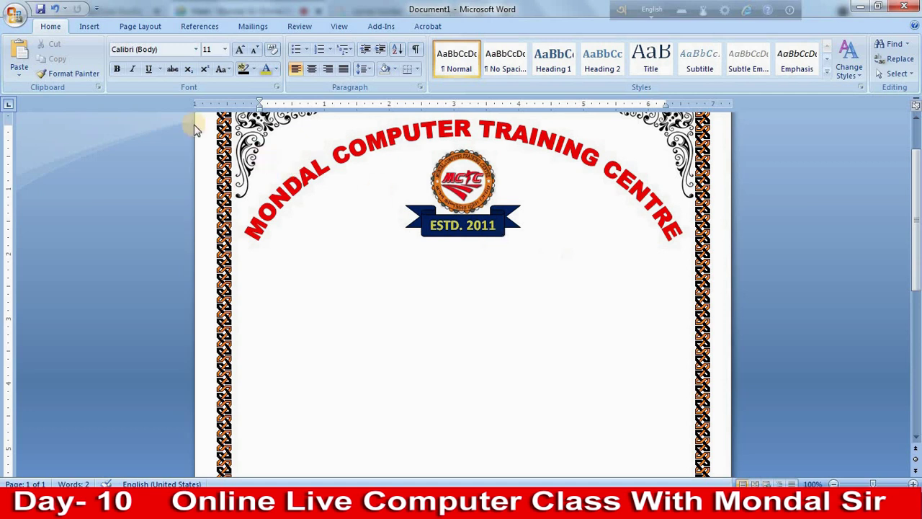
Draw a new text box below the ESTD. 2011 banner for the address
{"action": "left_click", "coordinate": [85, 27]}
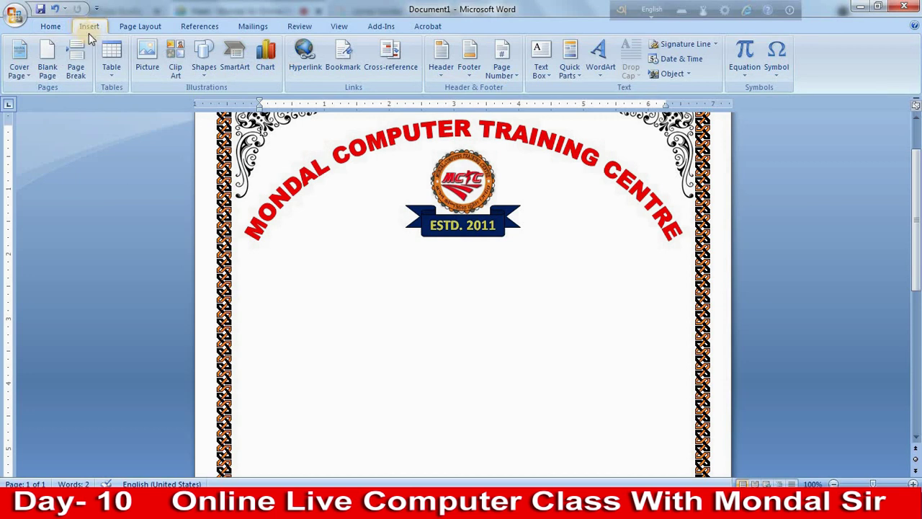
{"action": "left_click", "coordinate": [204, 59]}
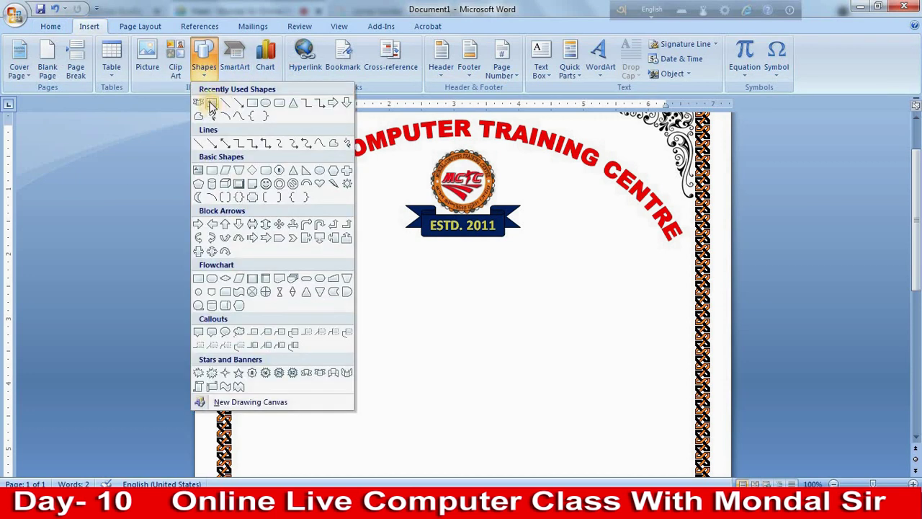
{"action": "left_click", "coordinate": [212, 105]}
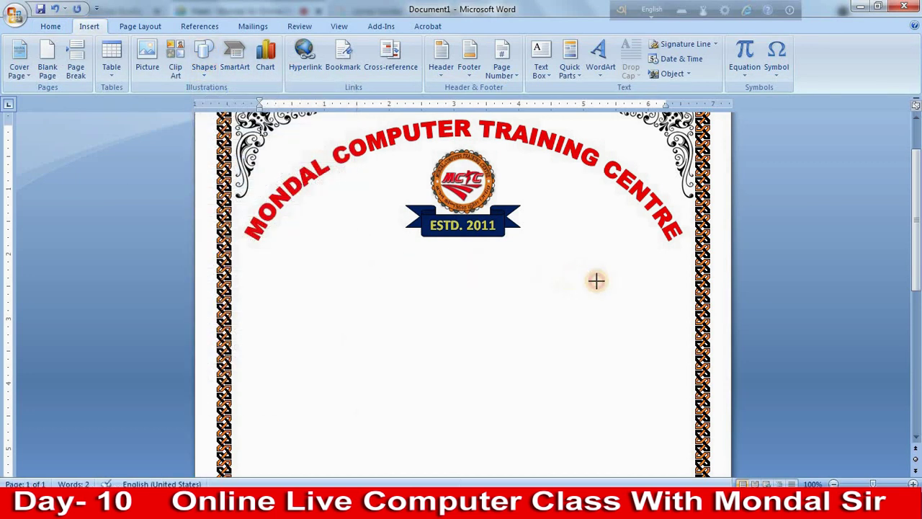
{"action": "left_click_drag", "start_coordinate": [353, 244], "coordinate": [599, 285]}
{"action": "type", "text": "Dhuliyan, Murshidabad, 742202 (WB)"}
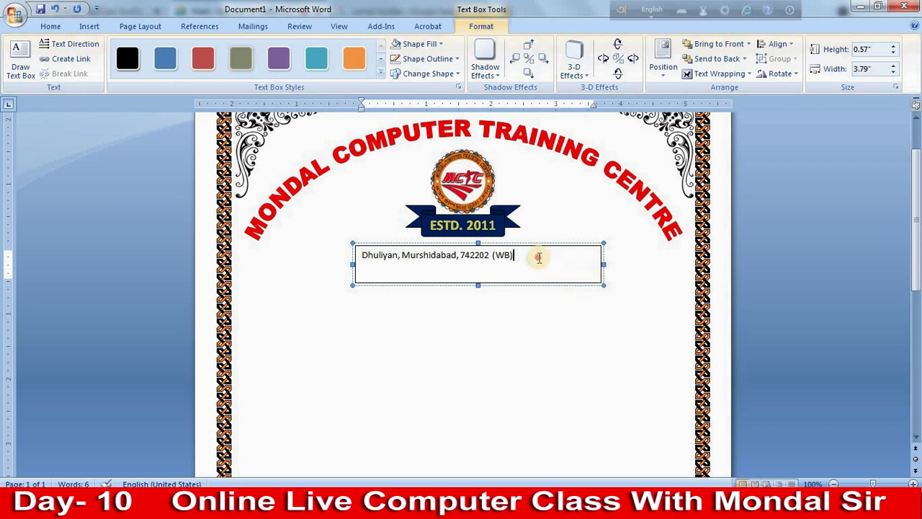
Enlarge the address text to 16 pt and shorten the box to fit it
{"action": "key", "text": "ctrl+a"}
{"action": "left_click", "coordinate": [51, 26]}
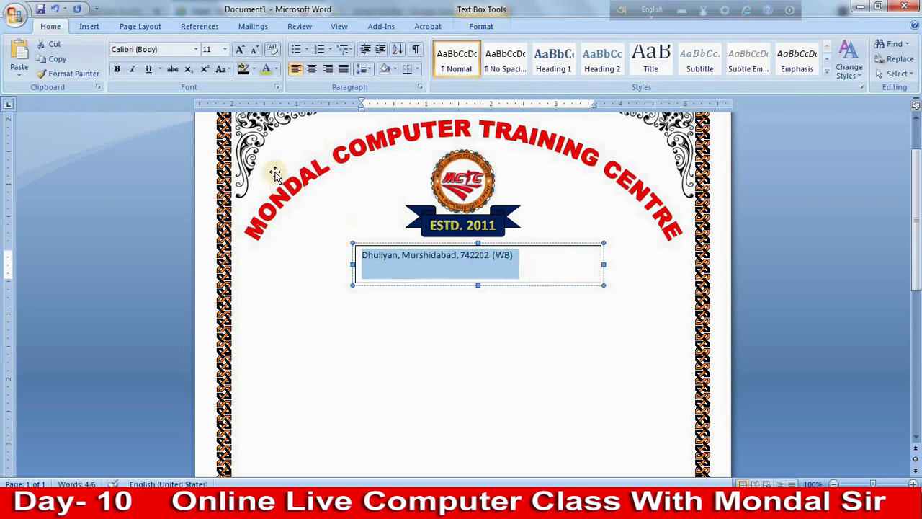
{"action": "left_click", "coordinate": [240, 50]}
{"action": "left_click", "coordinate": [239, 50]}
{"action": "left_click", "coordinate": [239, 50]}
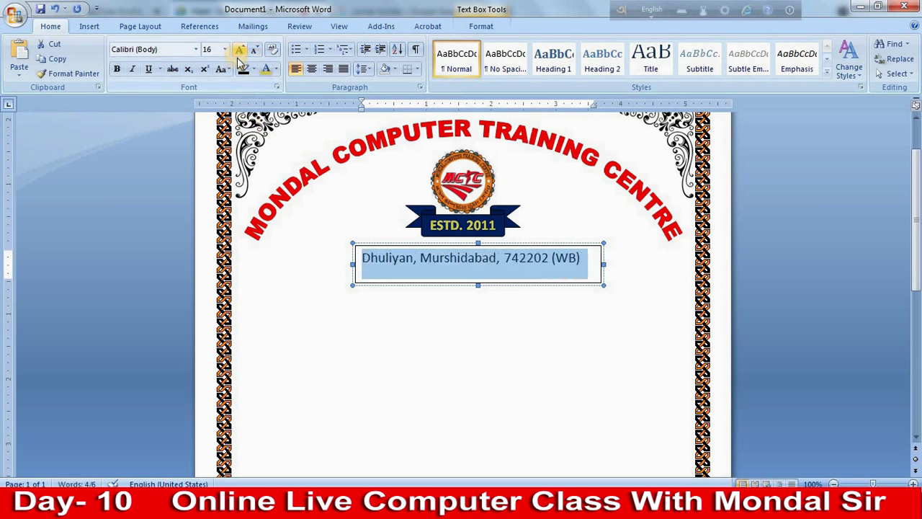
{"action": "left_click", "coordinate": [585, 273]}
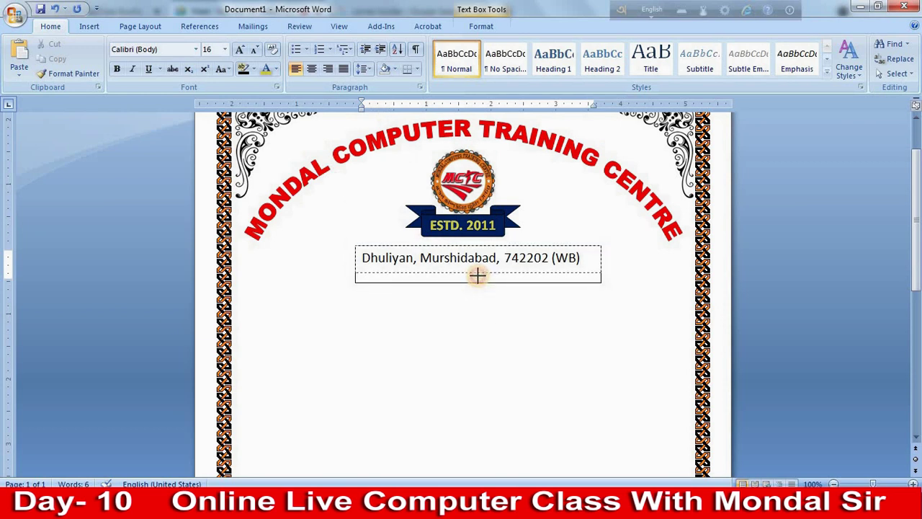
{"action": "left_click_drag", "start_coordinate": [479, 285], "coordinate": [479, 272]}
Set the address box to No Fill and No Outline
{"action": "left_click", "coordinate": [481, 26]}
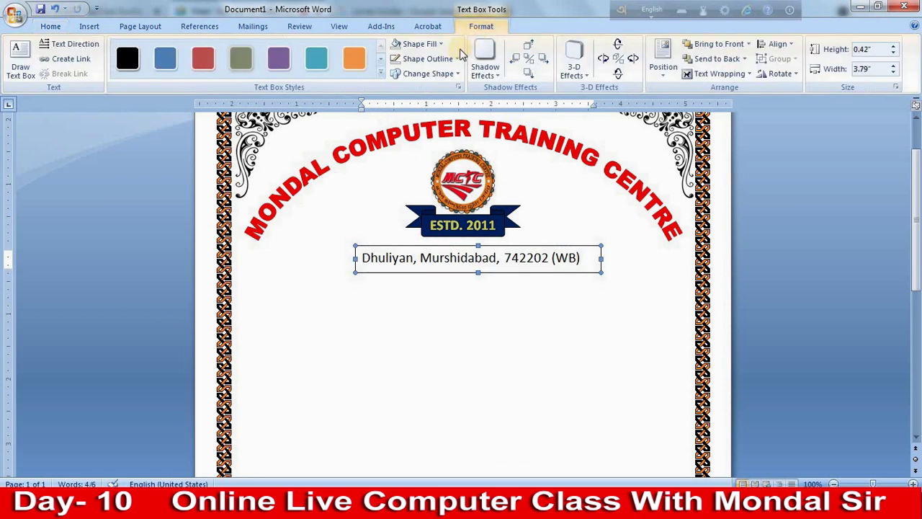
{"action": "left_click", "coordinate": [420, 44]}
{"action": "left_click", "coordinate": [418, 160]}
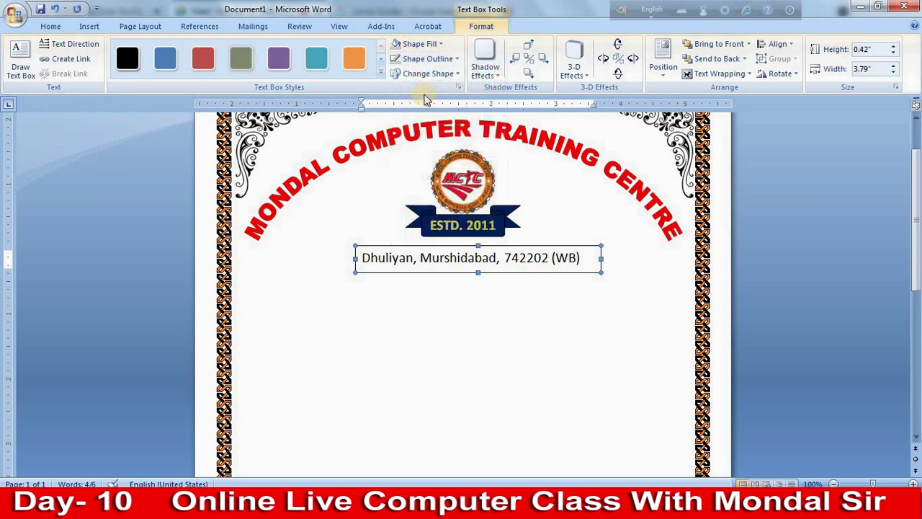
{"action": "left_click", "coordinate": [426, 58]}
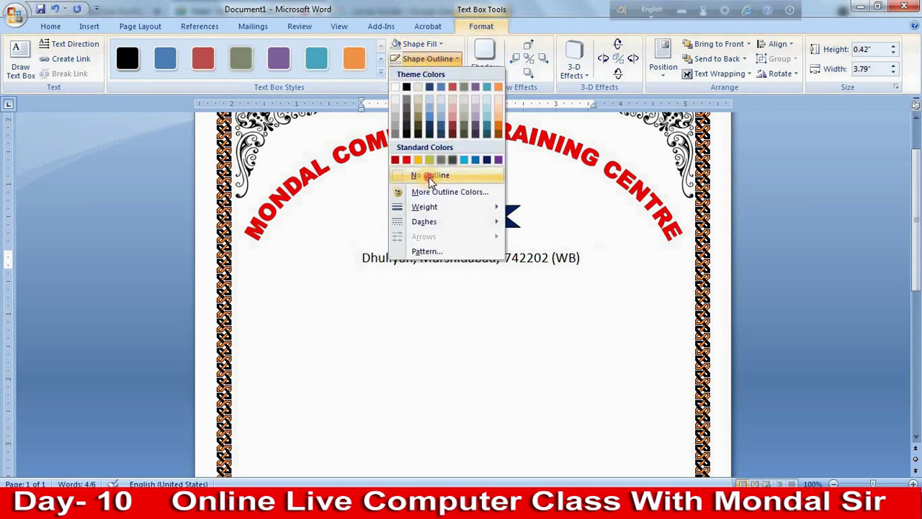
{"action": "left_click", "coordinate": [428, 176]}
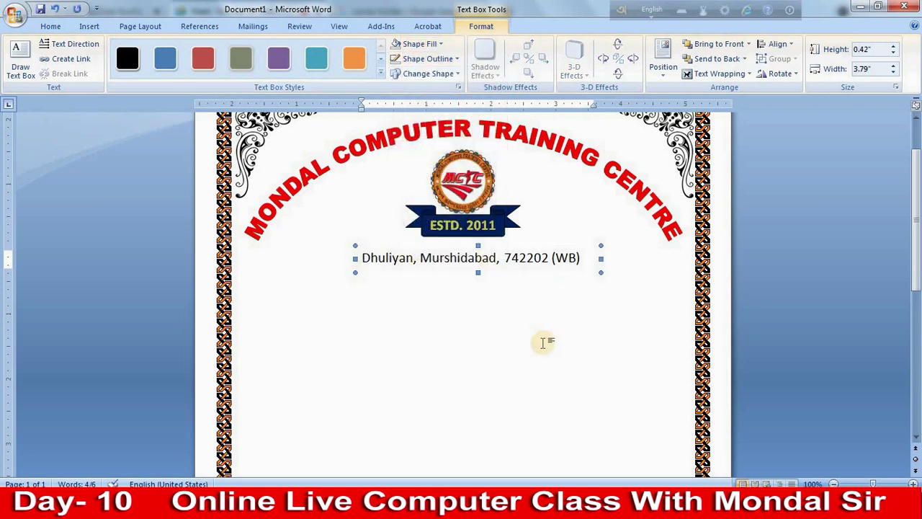
Nudge the address box up and left so it centres beneath the banner
{"action": "key", "text": "Up"}
{"action": "key", "text": "Up"}
{"action": "key", "text": "Up"}
{"action": "key", "text": "Up"}
{"action": "key", "text": "Up"}
{"action": "key", "text": "Up"}
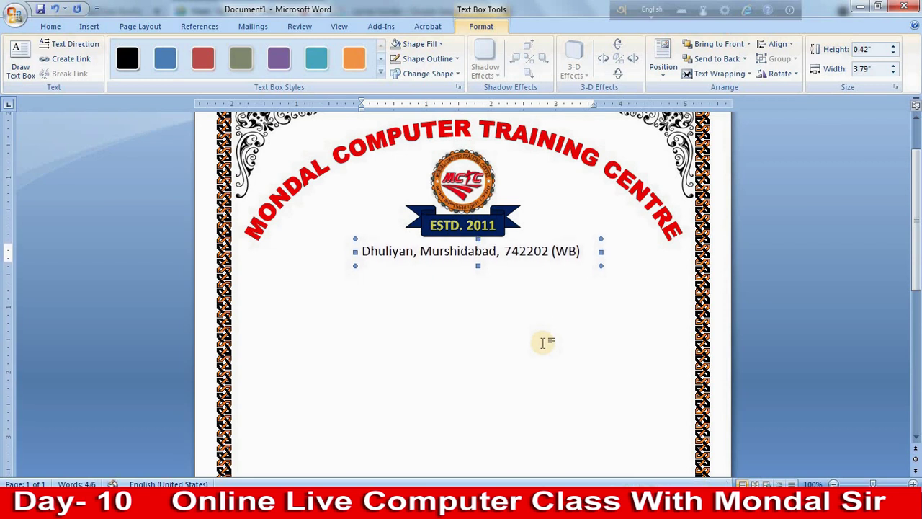
{"action": "key", "text": "Up"}
{"action": "key", "text": "Up"}
{"action": "key", "text": "Left"}
{"action": "key", "text": "Left"}
{"action": "key", "text": "Left"}
{"action": "key", "text": "Up"}
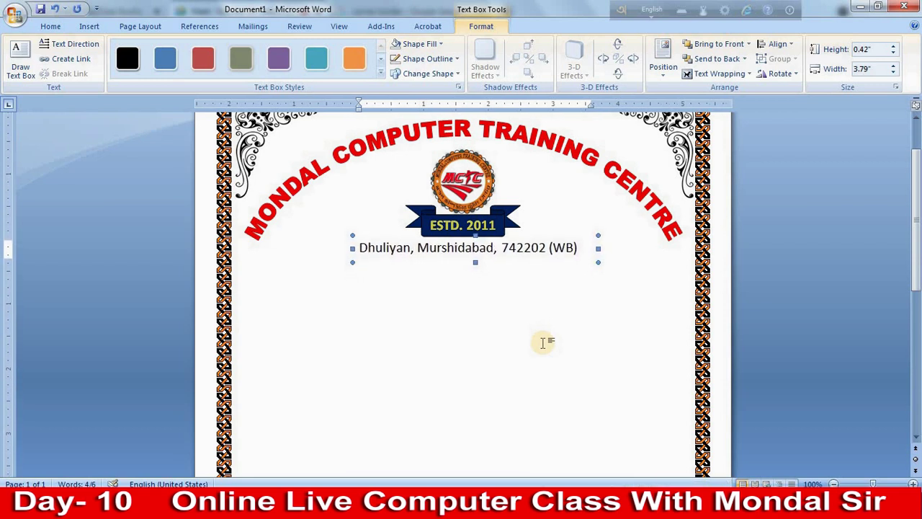
{"action": "left_click", "coordinate": [526, 334]}
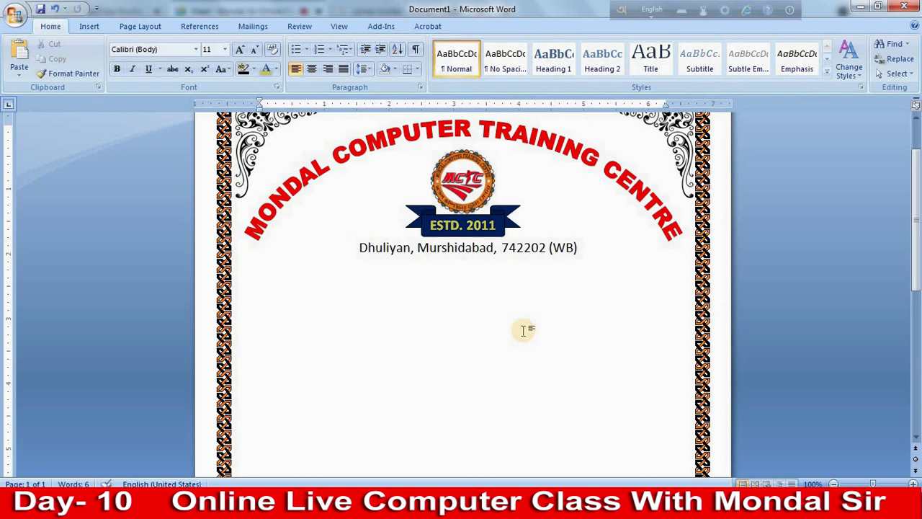
{"action": "scroll", "coordinate": [526, 335], "scroll_direction": "up", "scroll_amount": 1}
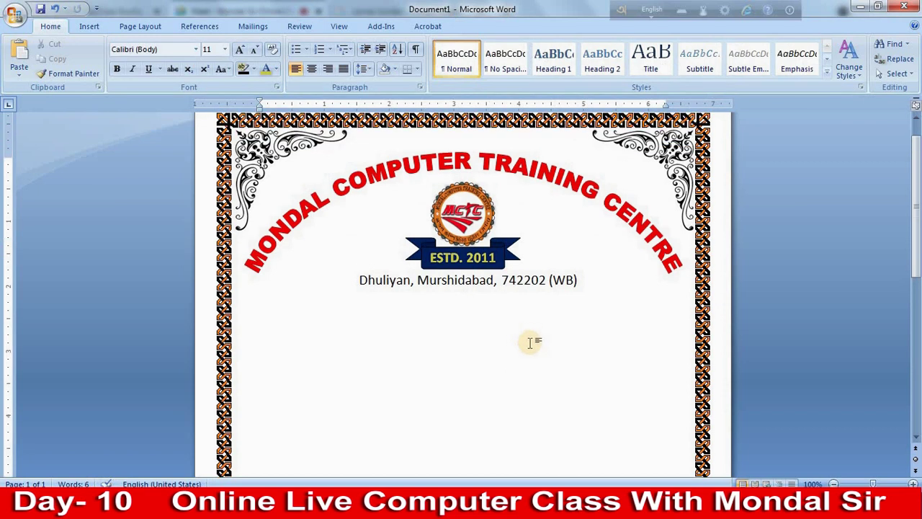
{"action": "left_click", "coordinate": [427, 282]}
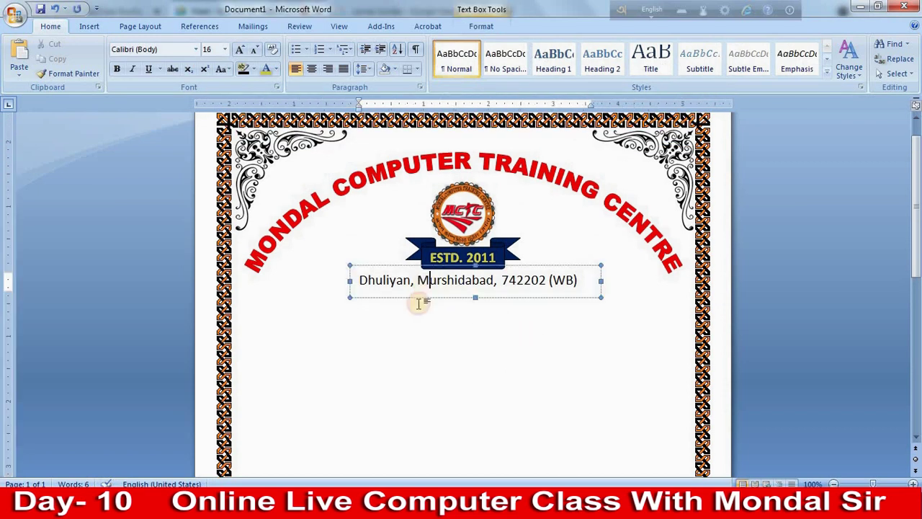
{"action": "left_click", "coordinate": [420, 297]}
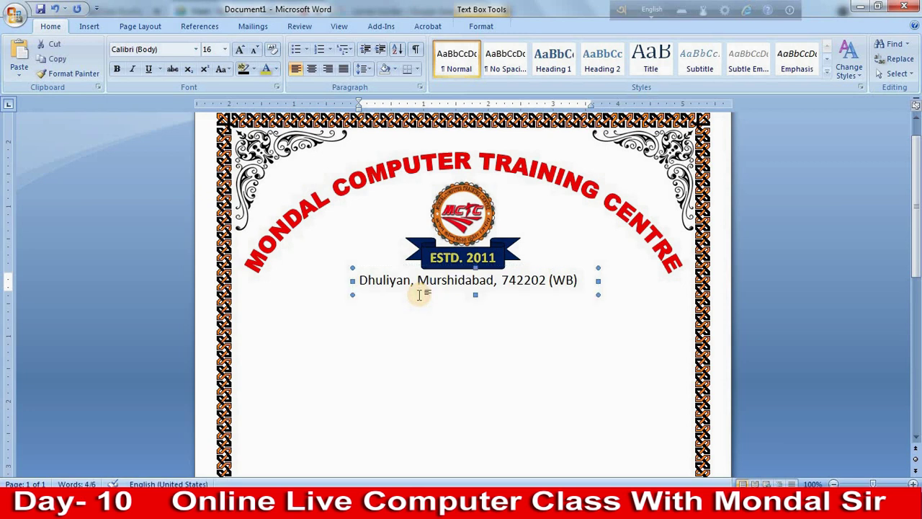
{"action": "key", "text": "Left"}
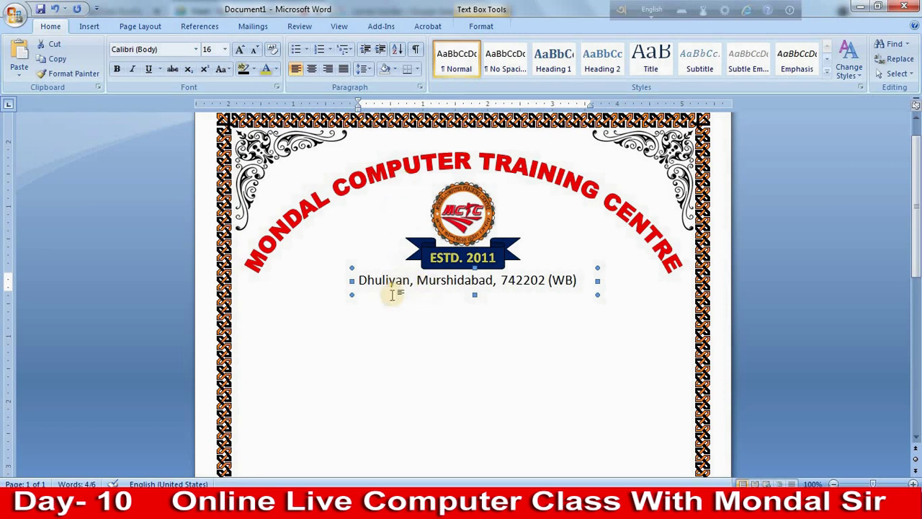
{"action": "left_click", "coordinate": [402, 367]}
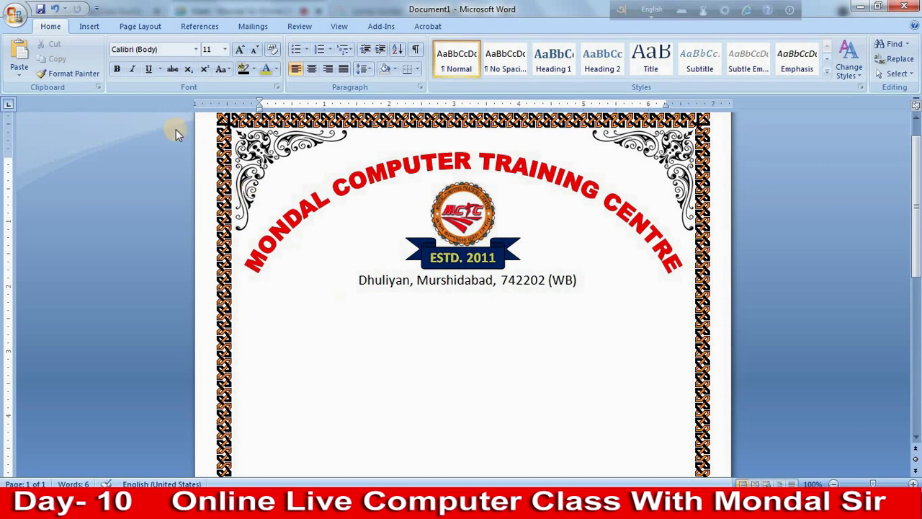
Draw a text box below the address and type 'Project Assignment'
{"action": "left_click", "coordinate": [87, 27]}
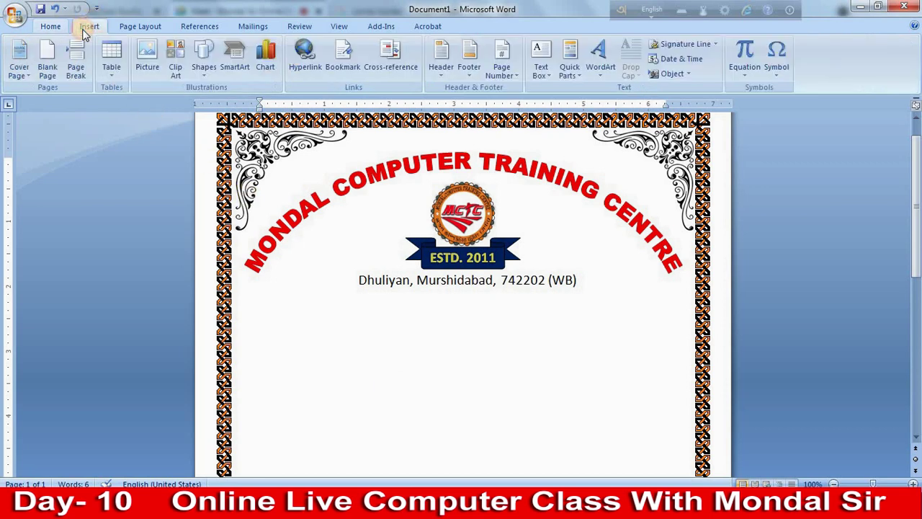
{"action": "left_click", "coordinate": [205, 72]}
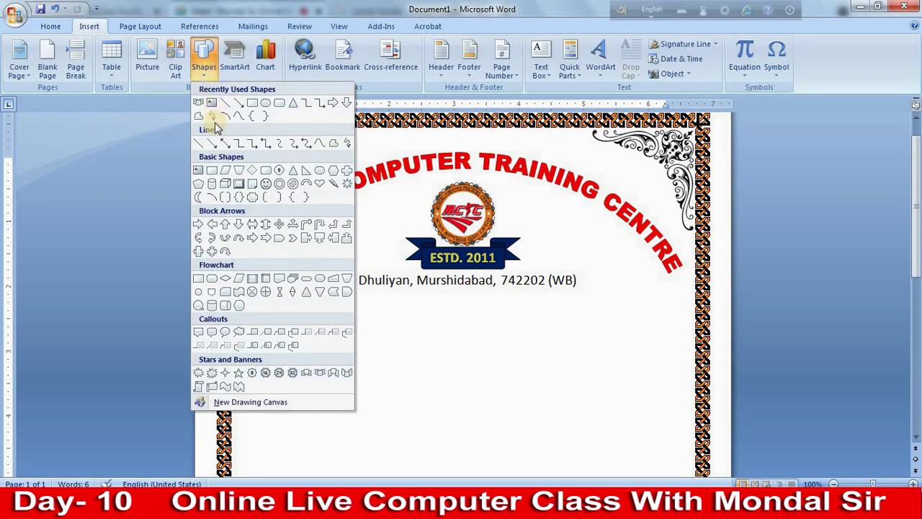
{"action": "left_click", "coordinate": [199, 172]}
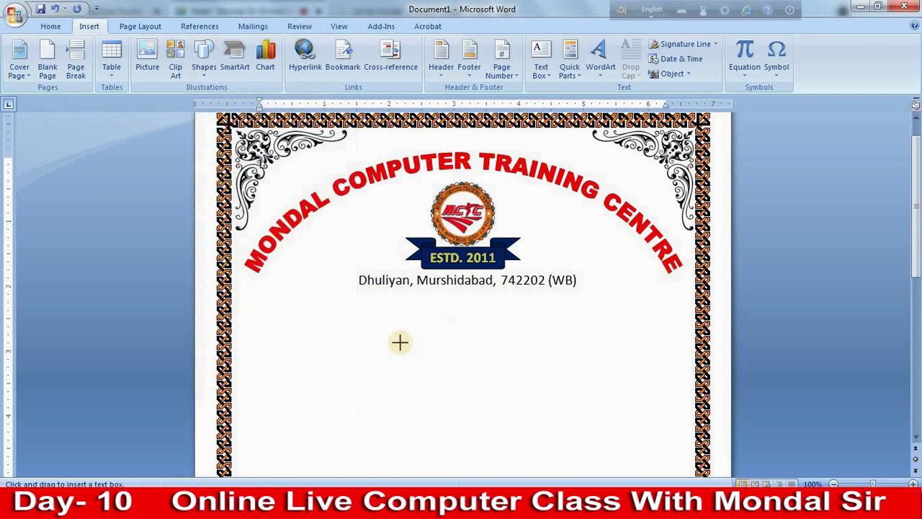
{"action": "left_click_drag", "start_coordinate": [339, 301], "coordinate": [607, 355]}
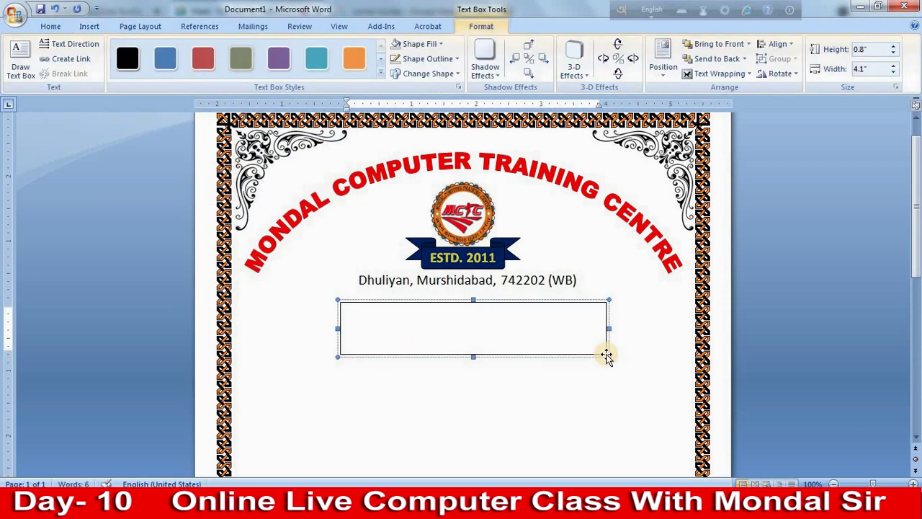
{"action": "type", "text": "Proj"}
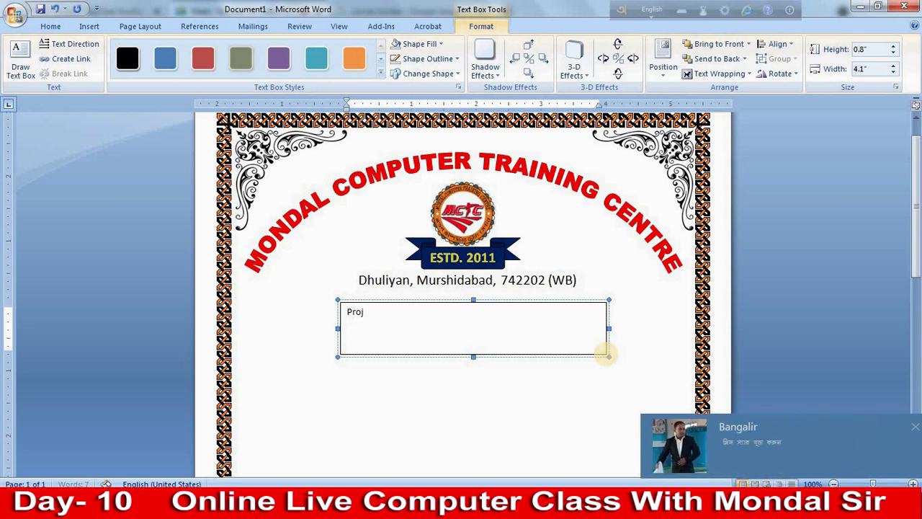
{"action": "type", "text": "ect Assi"}
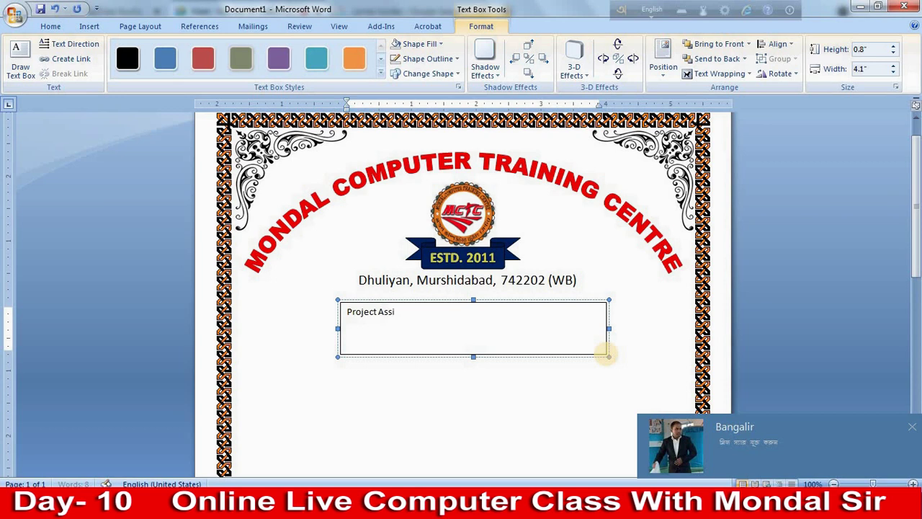
{"action": "type", "text": "gnment"}
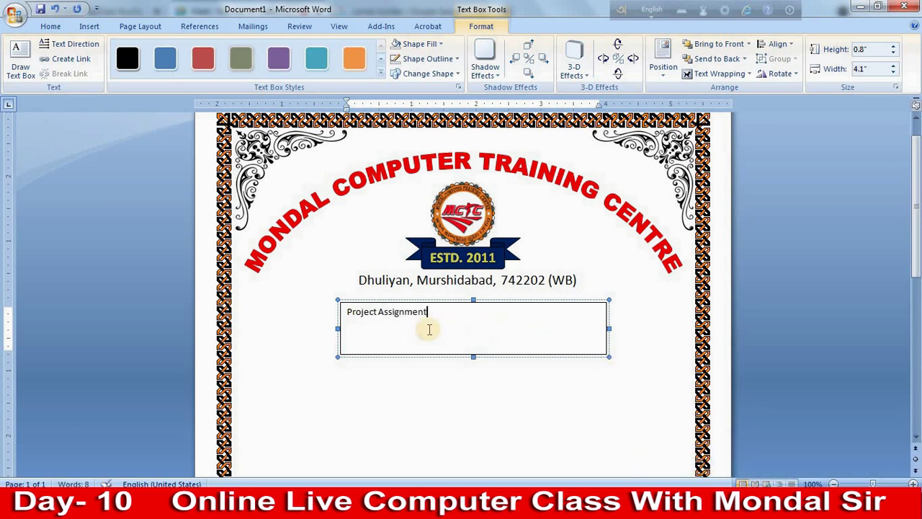
Select 'Project Assignment' and grow its font to 18 pt
{"action": "left_click_drag", "start_coordinate": [428, 344], "coordinate": [292, 289]}
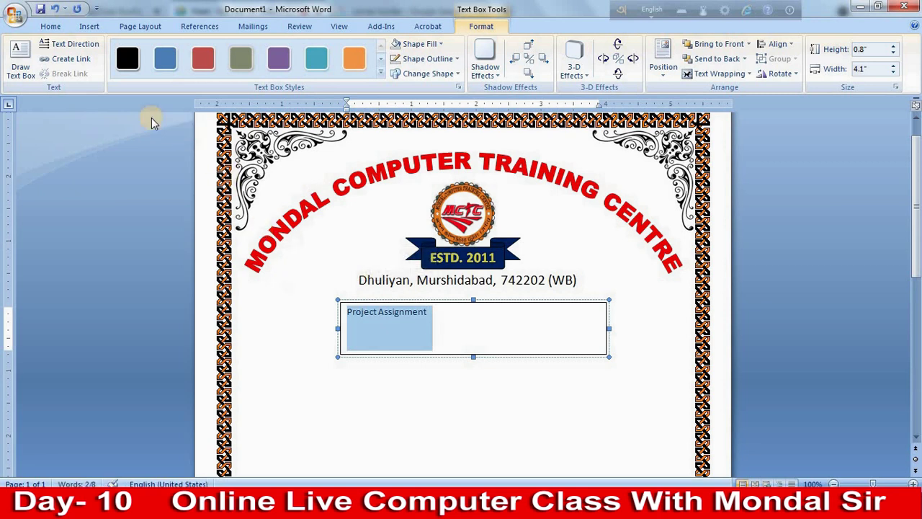
{"action": "left_click", "coordinate": [50, 28]}
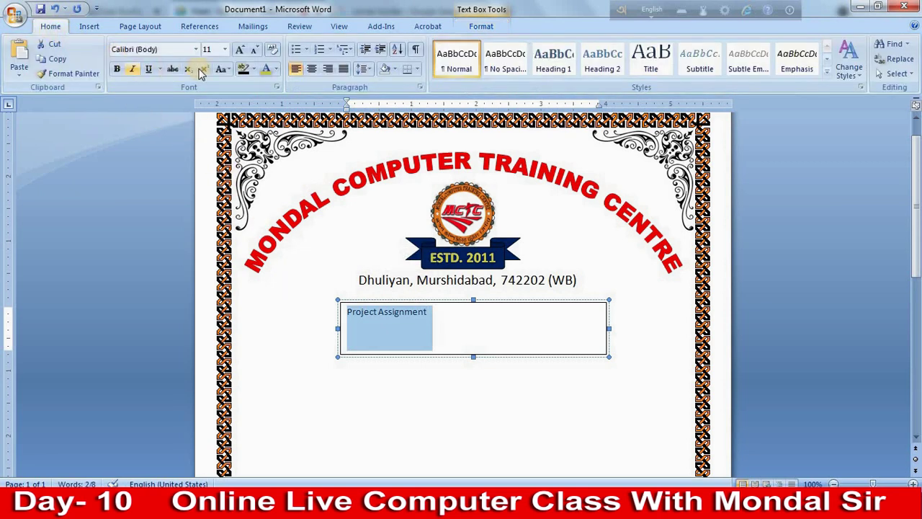
{"action": "double_click", "coordinate": [241, 55]}
Grow the Project Assignment heading to 36 pt and drag its box wider to fit one line
{"action": "double_click", "coordinate": [240, 55]}
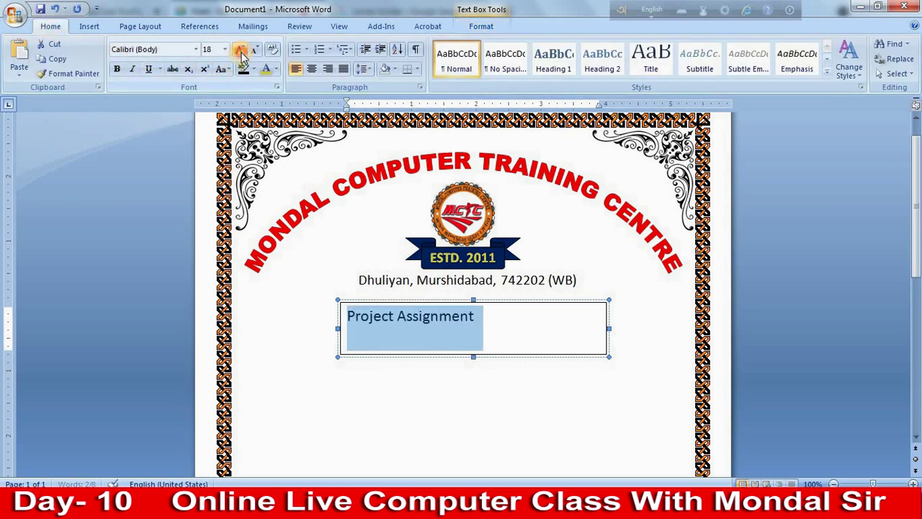
{"action": "double_click", "coordinate": [240, 54]}
{"action": "left_click", "coordinate": [240, 55]}
{"action": "left_click", "coordinate": [240, 55]}
{"action": "left_click", "coordinate": [241, 55]}
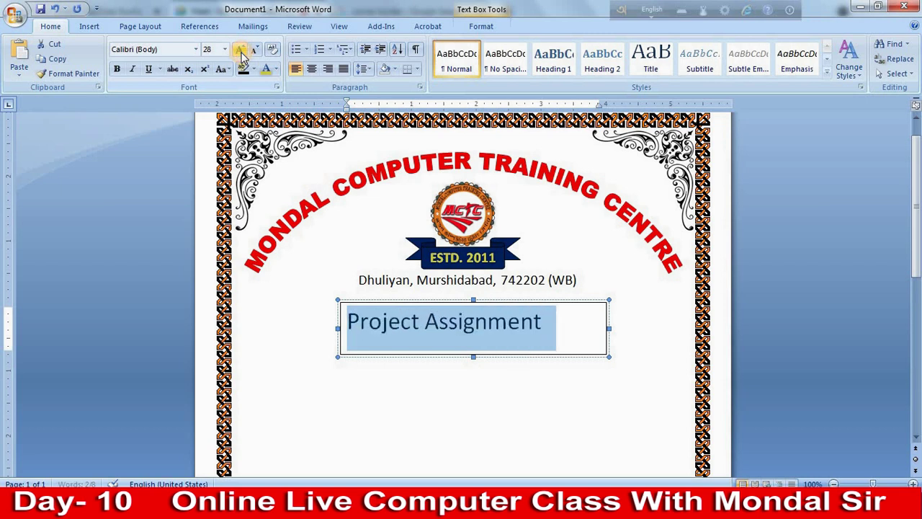
{"action": "left_click", "coordinate": [240, 55]}
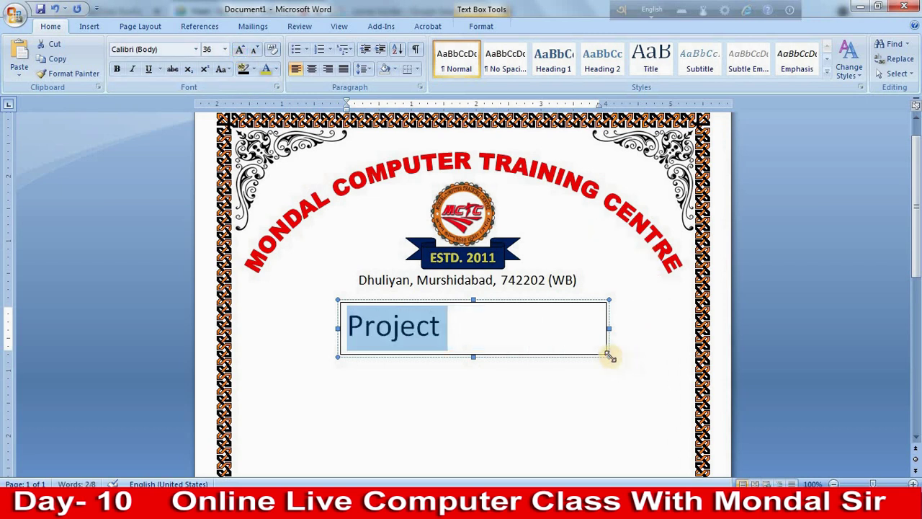
{"action": "left_click_drag", "start_coordinate": [609, 356], "coordinate": [670, 392]}
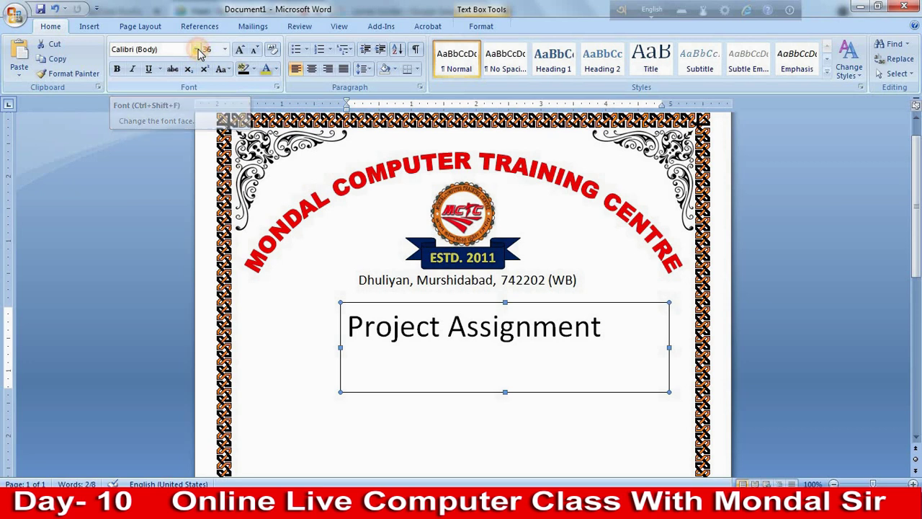
Apply Brush Script MT from the font list to the 'Project Assignment' heading
{"action": "left_click", "coordinate": [198, 51]}
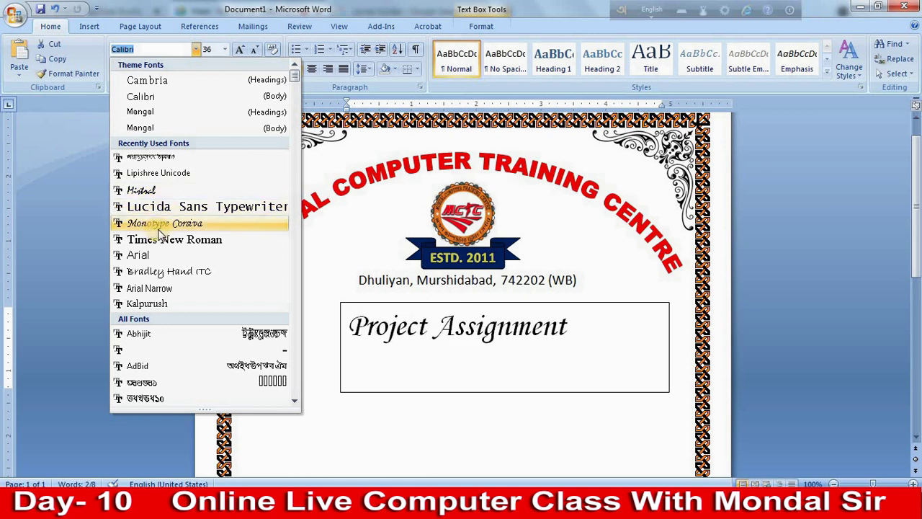
{"action": "scroll", "coordinate": [174, 255], "scroll_direction": "down", "scroll_amount": 1}
{"action": "scroll", "coordinate": [180, 261], "scroll_direction": "down", "scroll_amount": 3}
{"action": "scroll", "coordinate": [180, 261], "scroll_direction": "down", "scroll_amount": 3}
{"action": "scroll", "coordinate": [179, 261], "scroll_direction": "down", "scroll_amount": 4}
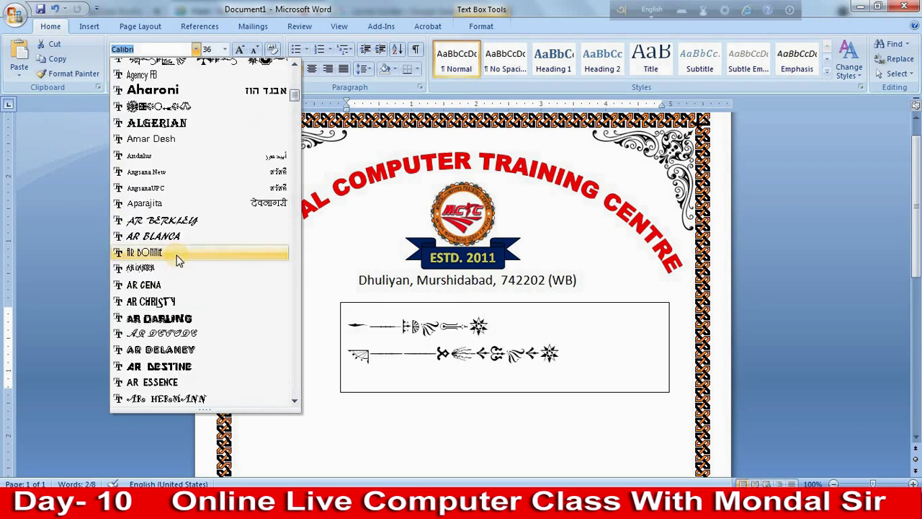
{"action": "scroll", "coordinate": [179, 261], "scroll_direction": "down", "scroll_amount": 3}
{"action": "scroll", "coordinate": [179, 261], "scroll_direction": "down", "scroll_amount": 2}
{"action": "scroll", "coordinate": [180, 263], "scroll_direction": "down", "scroll_amount": 4}
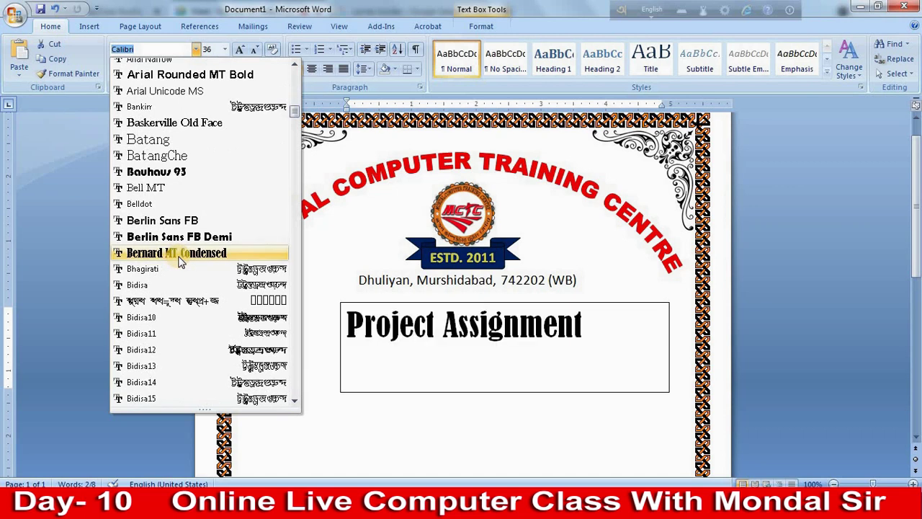
{"action": "scroll", "coordinate": [179, 261], "scroll_direction": "down", "scroll_amount": 4}
{"action": "scroll", "coordinate": [180, 261], "scroll_direction": "down", "scroll_amount": 4}
{"action": "scroll", "coordinate": [179, 261], "scroll_direction": "down", "scroll_amount": 4}
{"action": "scroll", "coordinate": [179, 261], "scroll_direction": "down", "scroll_amount": 5}
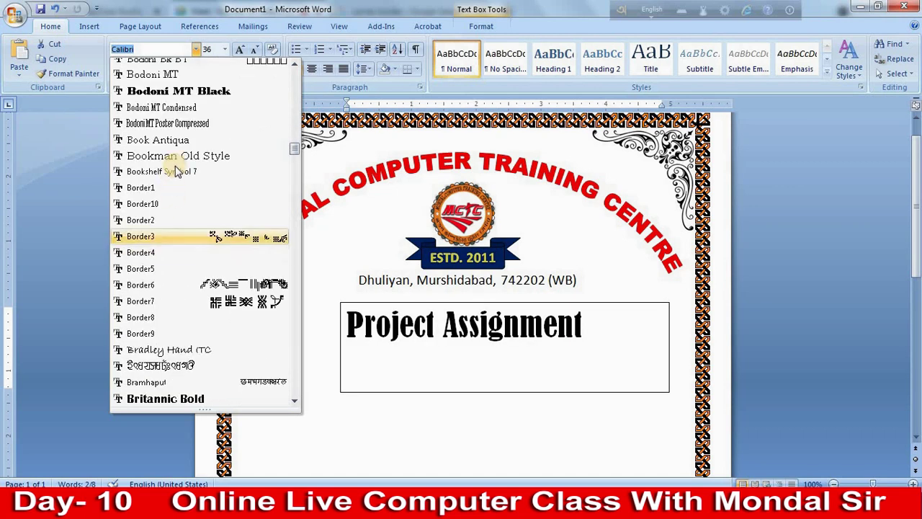
{"action": "scroll", "coordinate": [179, 216], "scroll_direction": "down", "scroll_amount": 3}
{"action": "scroll", "coordinate": [180, 261], "scroll_direction": "down", "scroll_amount": 1}
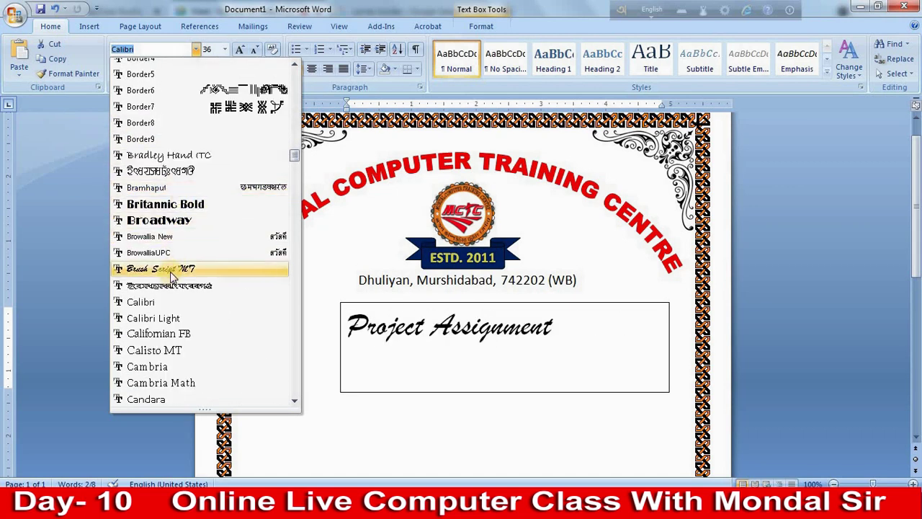
{"action": "left_click", "coordinate": [172, 270]}
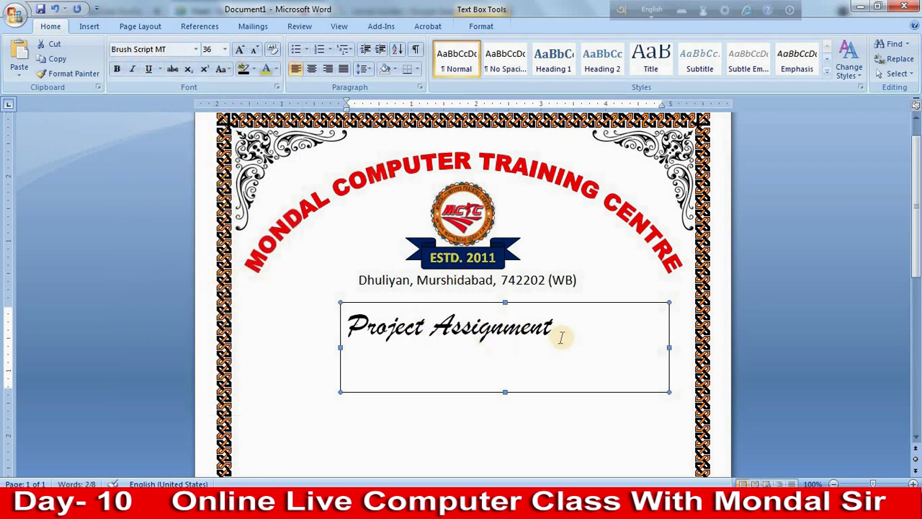
Underline the 'Project Assignment' heading and colour its text purple
{"action": "triple_click", "coordinate": [319, 330]}
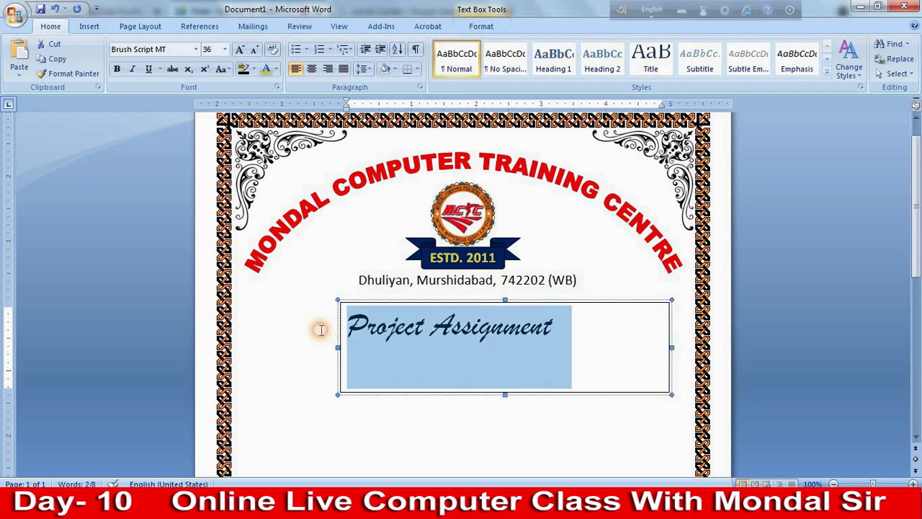
{"action": "left_click", "coordinate": [148, 70]}
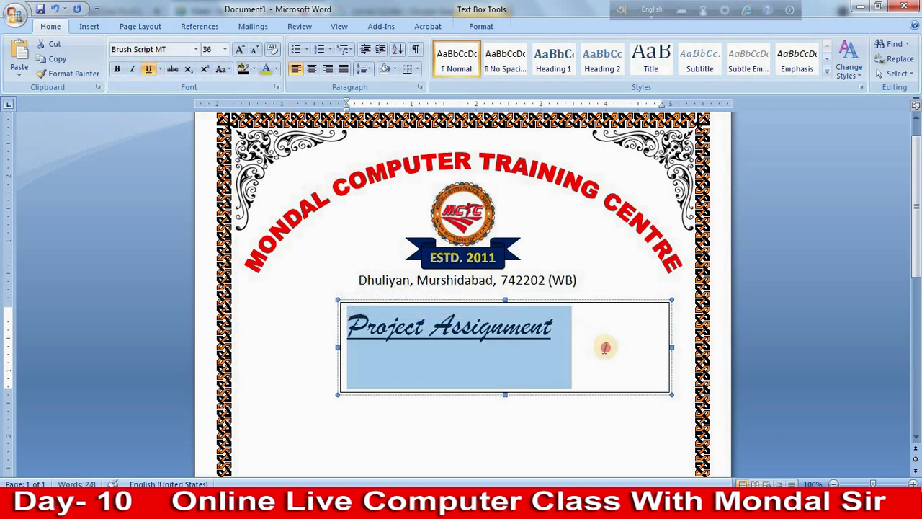
{"action": "left_click", "coordinate": [604, 347]}
{"action": "left_click_drag", "start_coordinate": [576, 319], "coordinate": [323, 309]}
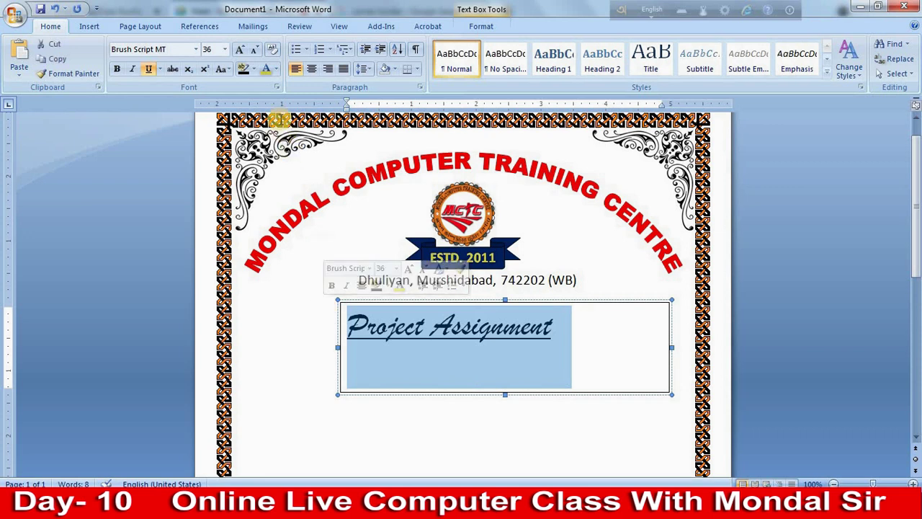
{"action": "left_click", "coordinate": [276, 69]}
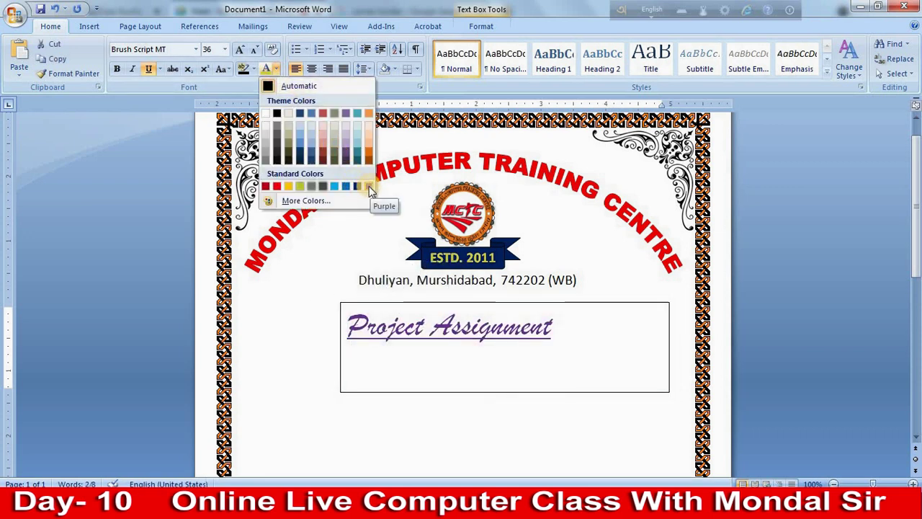
{"action": "left_click", "coordinate": [369, 187]}
Shrink the heading's text box to fit snugly around the heading
{"action": "left_click", "coordinate": [637, 327]}
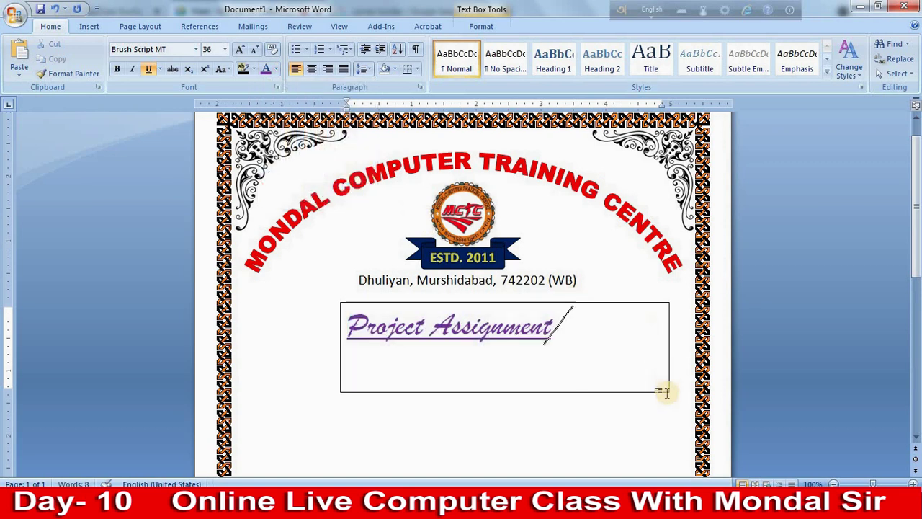
{"action": "left_click", "coordinate": [668, 390]}
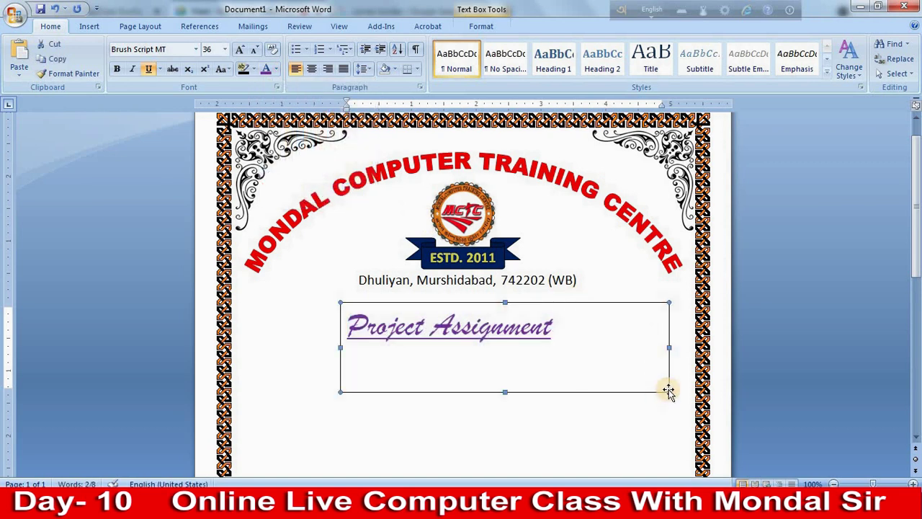
{"action": "left_click_drag", "start_coordinate": [668, 391], "coordinate": [574, 355]}
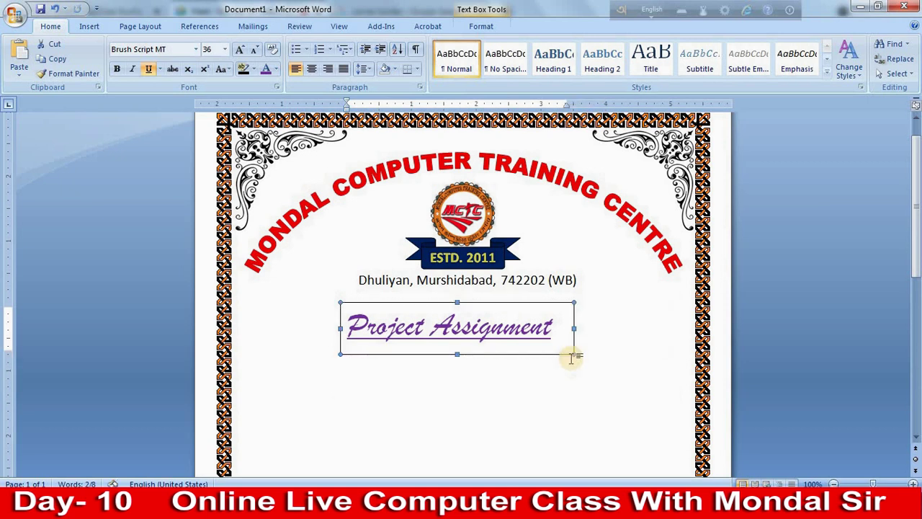
Give the heading text box No Fill and No Outline
{"action": "left_click", "coordinate": [479, 26]}
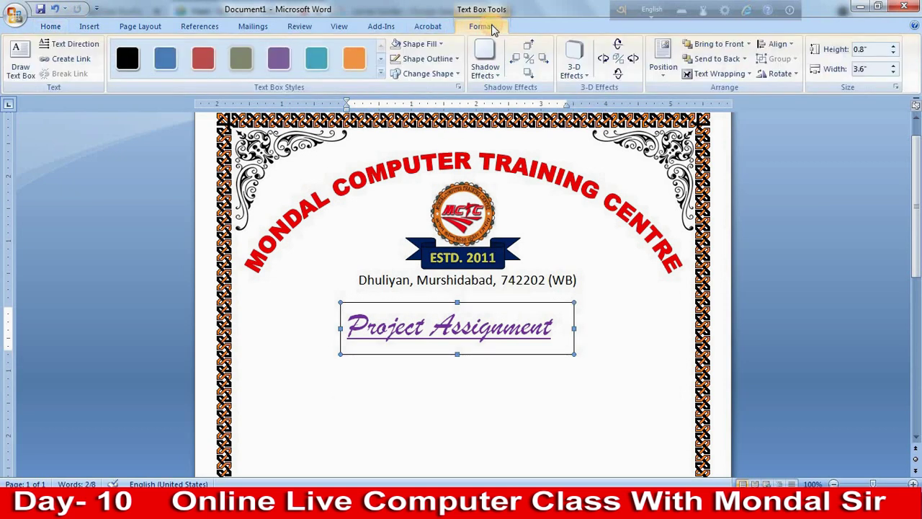
{"action": "left_click", "coordinate": [418, 47]}
{"action": "left_click", "coordinate": [414, 159]}
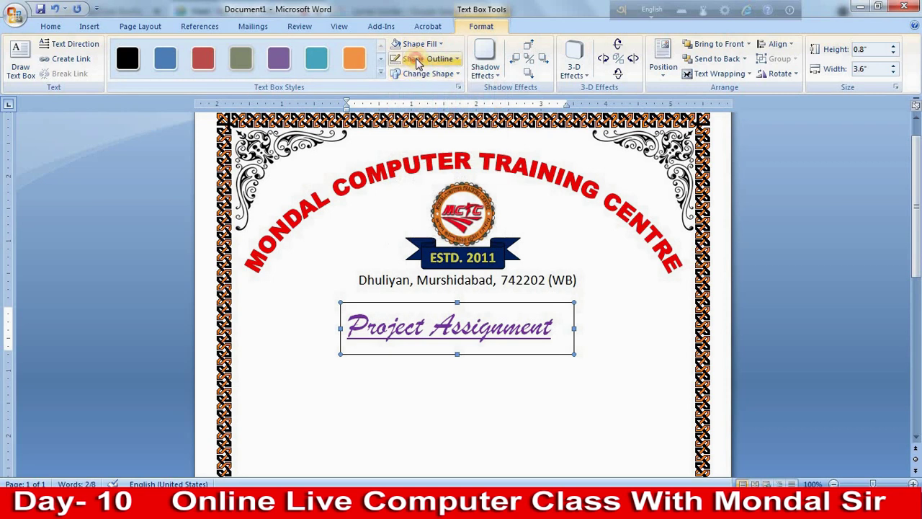
{"action": "left_click", "coordinate": [418, 61]}
{"action": "left_click", "coordinate": [411, 174]}
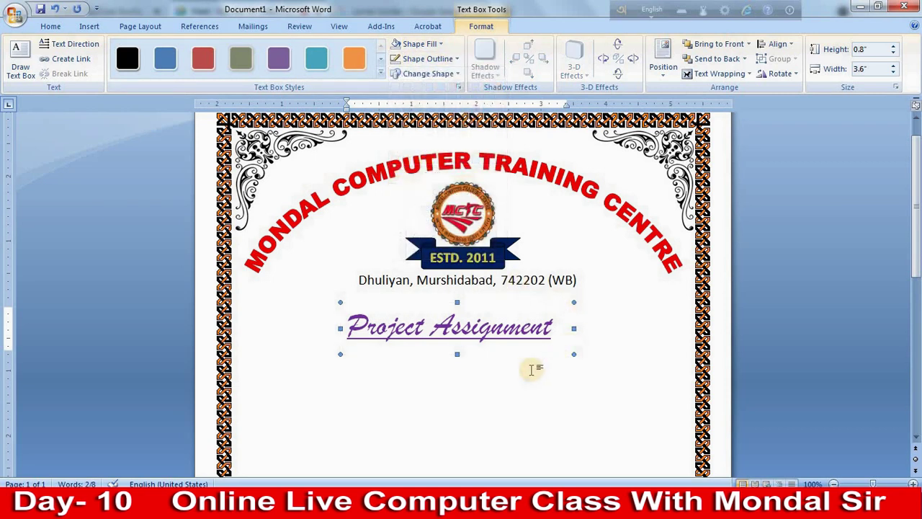
Nudge the heading box up and right, centred beneath the address line
{"action": "key", "text": "Right"}
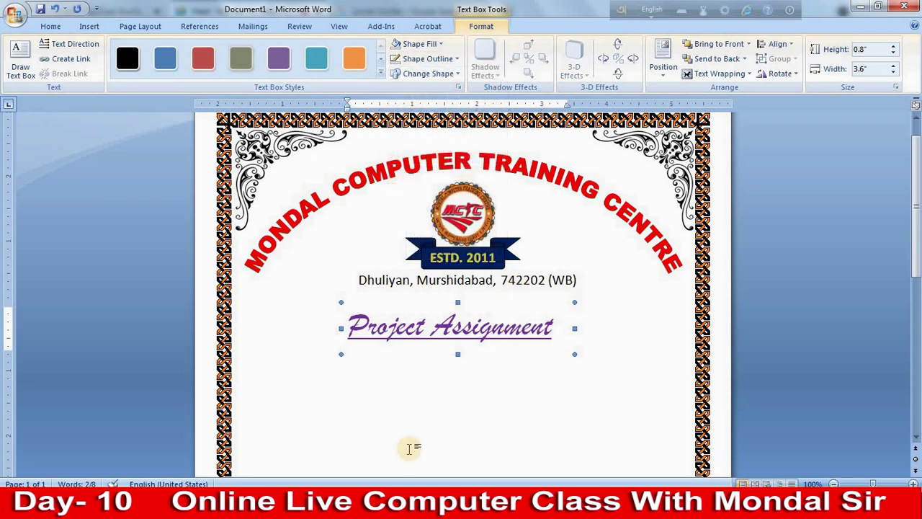
{"action": "key", "text": "Right"}
{"action": "key", "text": "Right"}
{"action": "key", "text": "Right"}
{"action": "key", "text": "Up"}
{"action": "key", "text": "Up"}
{"action": "key", "text": "Up"}
{"action": "key", "text": "Up"}
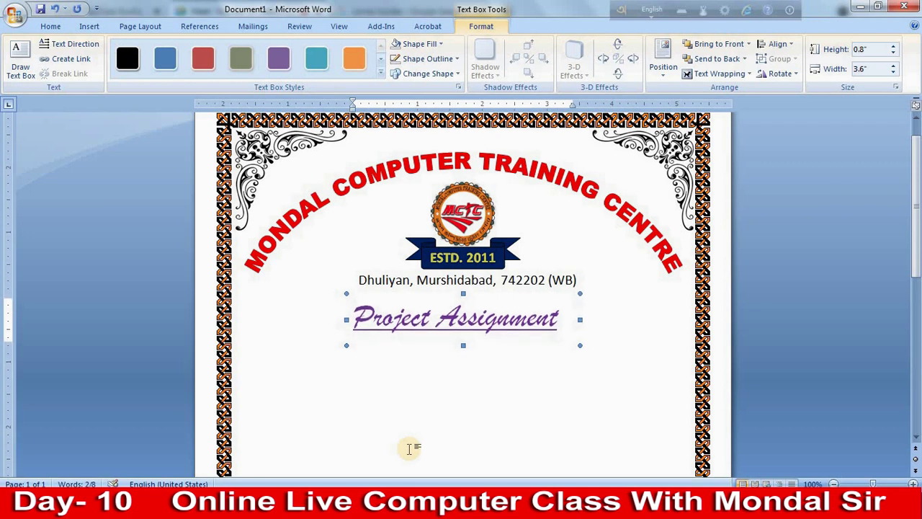
{"action": "key", "text": "Right"}
{"action": "key", "text": "Right"}
{"action": "key", "text": "Right"}
{"action": "key", "text": "Up"}
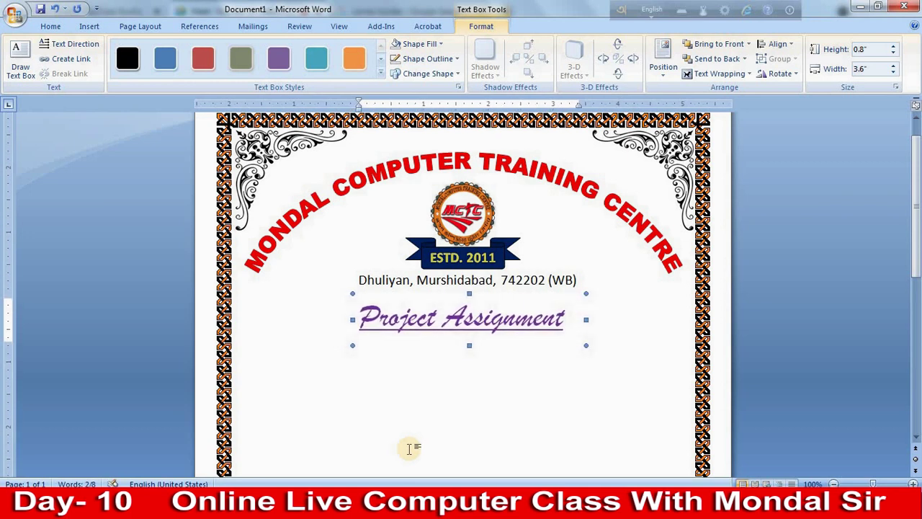
{"action": "key", "text": "Right"}
{"action": "key", "text": "Up"}
{"action": "left_click", "coordinate": [409, 448]}
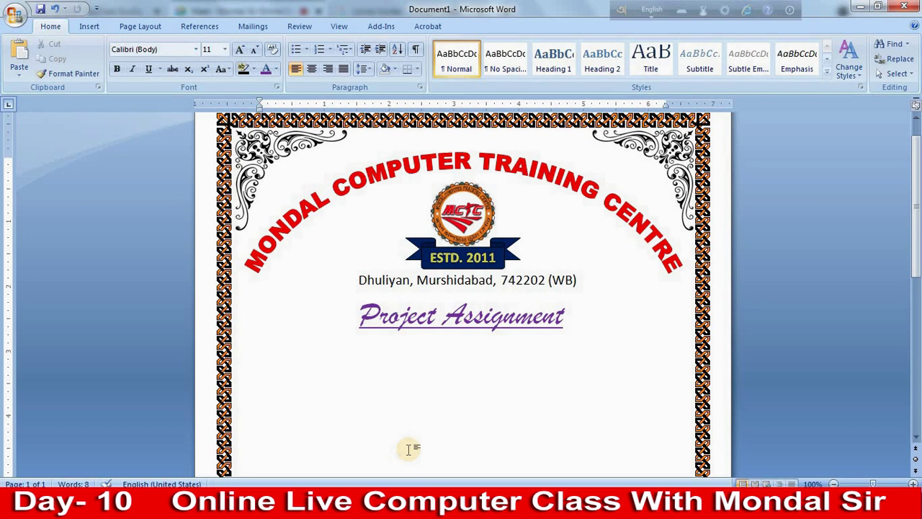
{"action": "scroll", "coordinate": [426, 341], "scroll_direction": "down", "scroll_amount": 3}
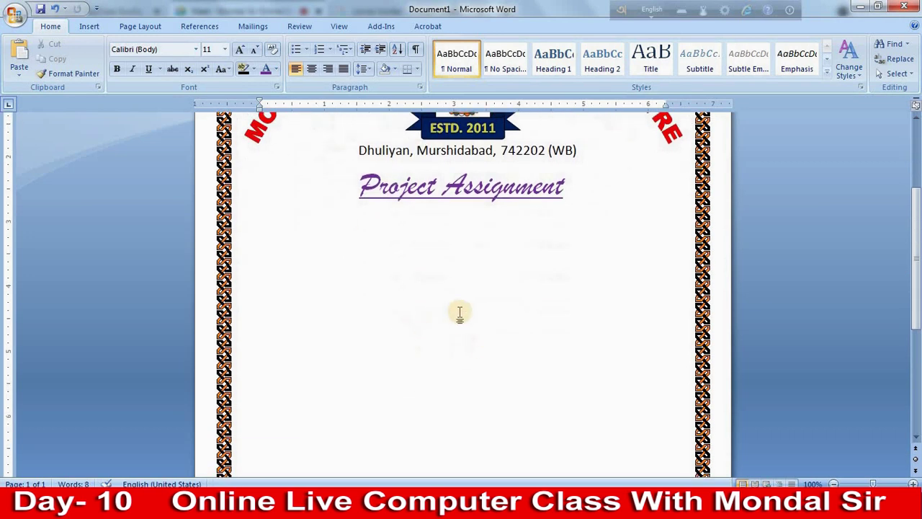
{"action": "scroll", "coordinate": [559, 309], "scroll_direction": "down", "scroll_amount": 2}
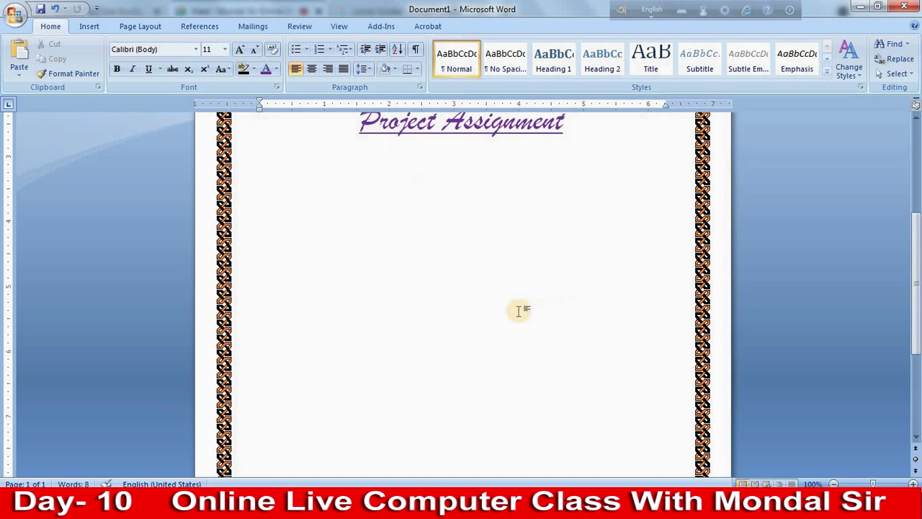
{"action": "scroll", "coordinate": [518, 310], "scroll_direction": "up", "scroll_amount": 2}
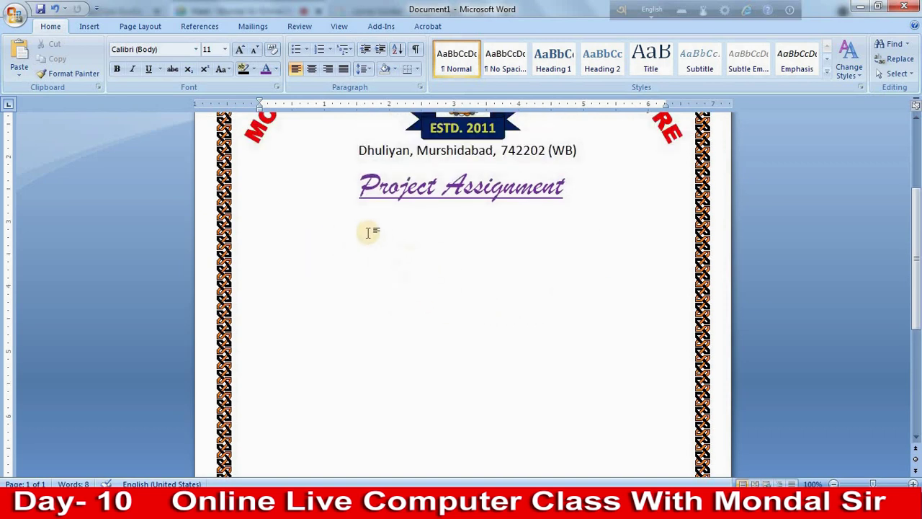
{"action": "scroll", "coordinate": [560, 280], "scroll_direction": "down", "scroll_amount": 2}
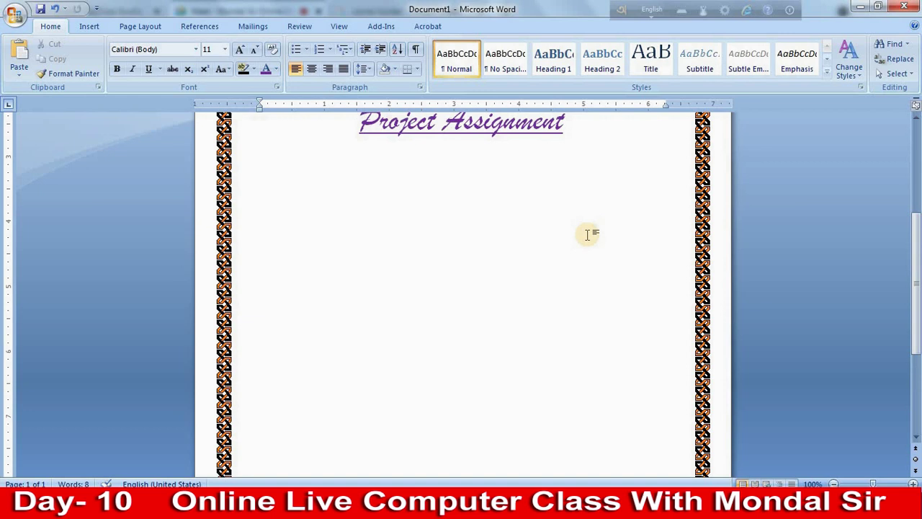
{"action": "mouse_move", "coordinate": [178, 448]}
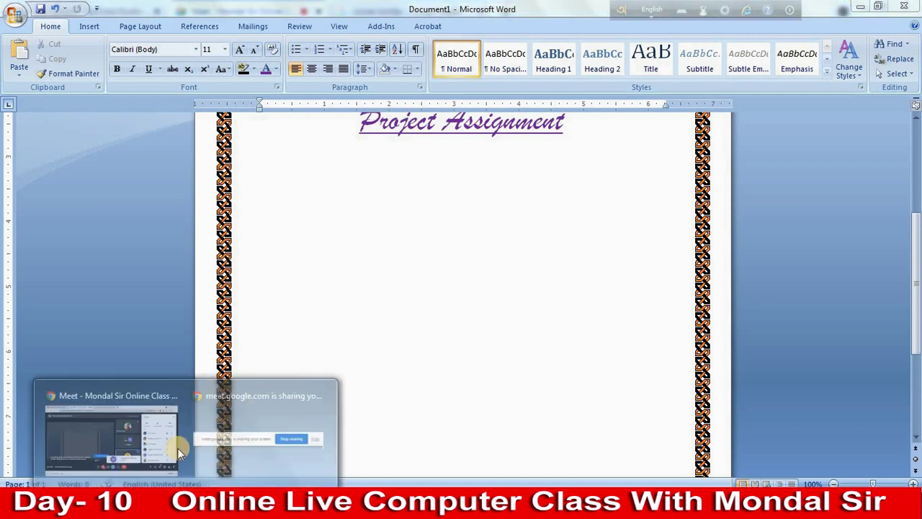
In Chrome, search Google Images for 'Computer picture'
{"action": "left_click", "coordinate": [145, 394]}
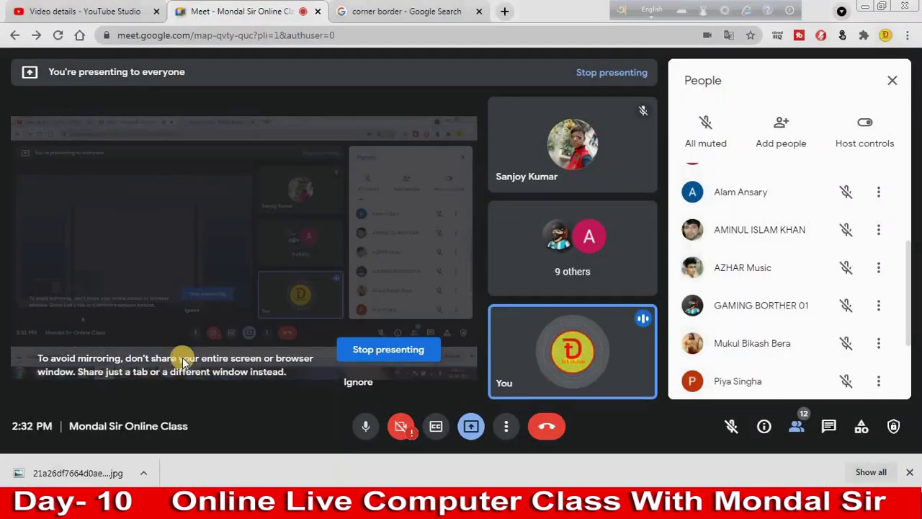
{"action": "left_click", "coordinate": [375, 11]}
{"action": "scroll", "coordinate": [234, 214], "scroll_direction": "up", "scroll_amount": 5}
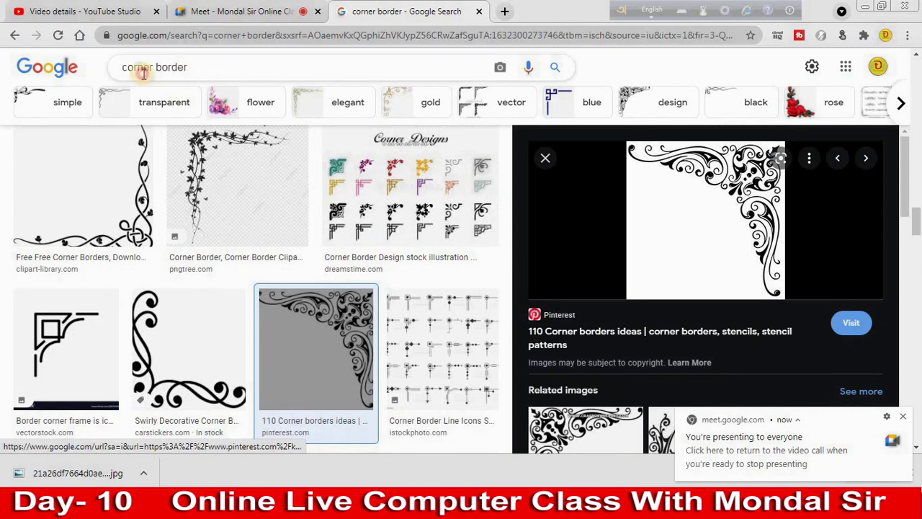
{"action": "left_click_drag", "start_coordinate": [189, 67], "coordinate": [106, 80]}
{"action": "type", "text": "C"}
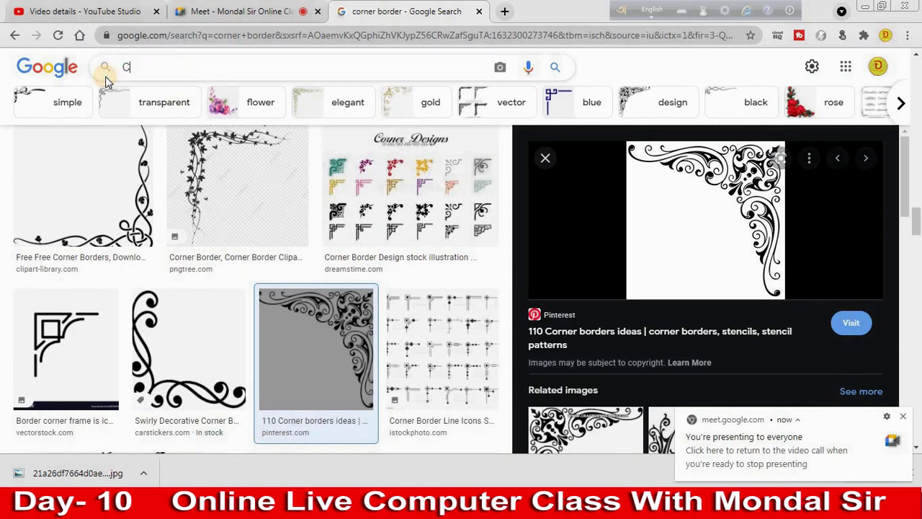
{"action": "type", "text": "omputer "}
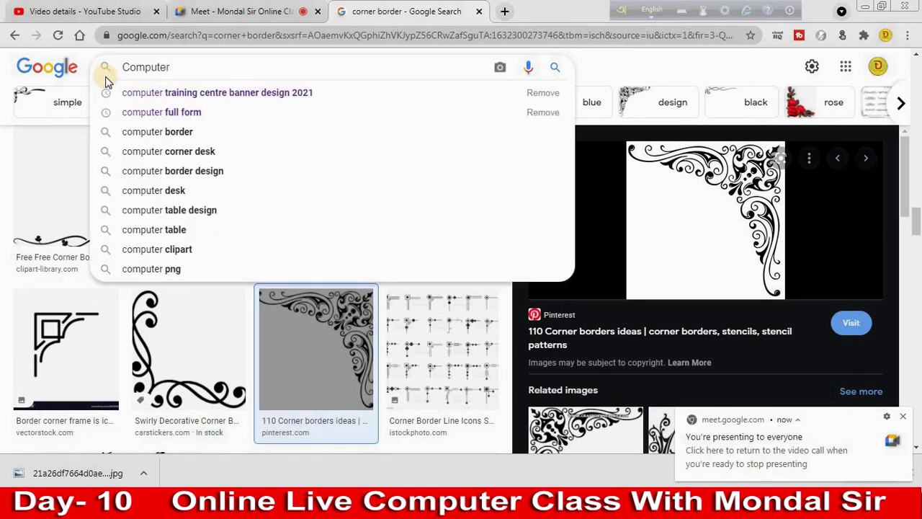
{"action": "type", "text": "p"}
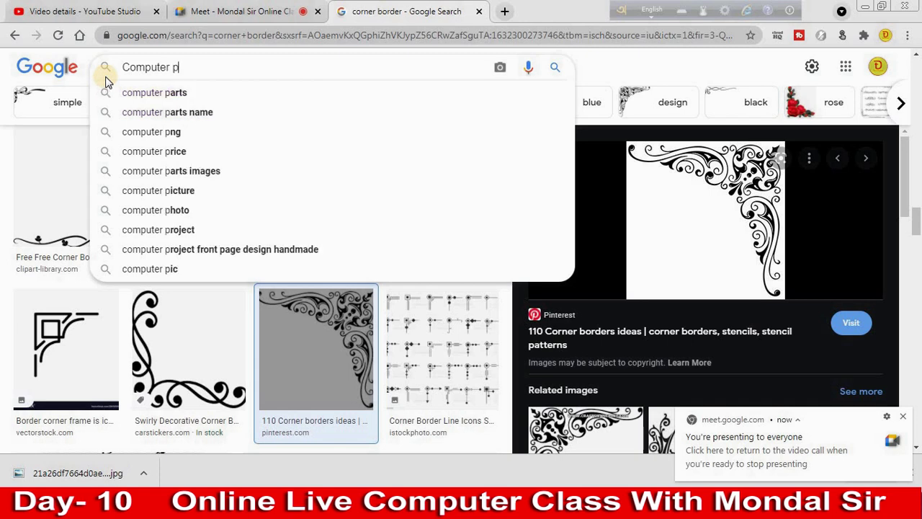
{"action": "type", "text": "icture"}
{"action": "key", "text": "Return"}
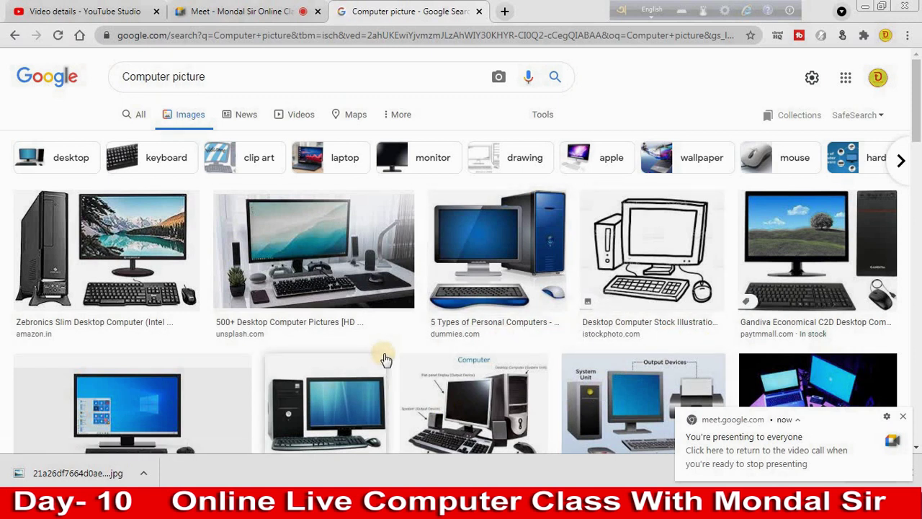
Browse the results and preview the labelled Britannica computer system diagram
{"action": "scroll", "coordinate": [385, 359], "scroll_direction": "down", "scroll_amount": 1}
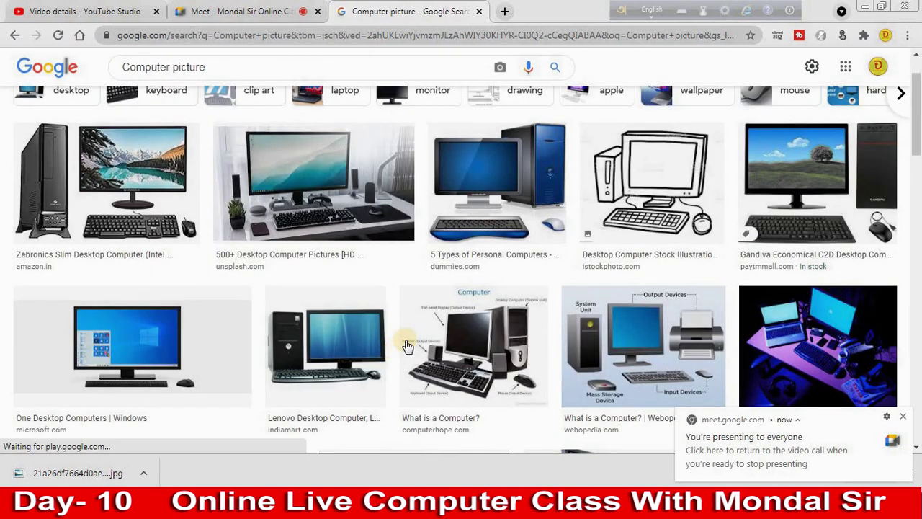
{"action": "left_click", "coordinate": [322, 177]}
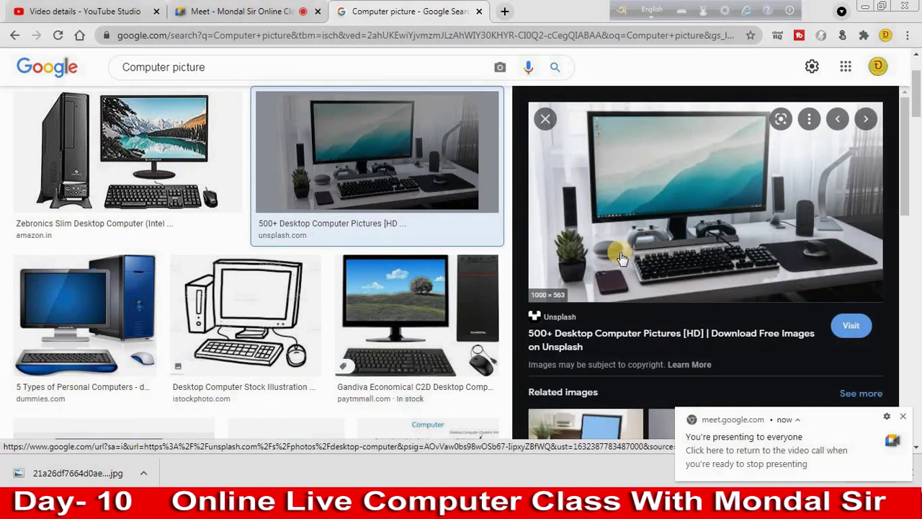
{"action": "scroll", "coordinate": [303, 317], "scroll_direction": "down", "scroll_amount": 3}
{"action": "scroll", "coordinate": [294, 319], "scroll_direction": "down", "scroll_amount": 3}
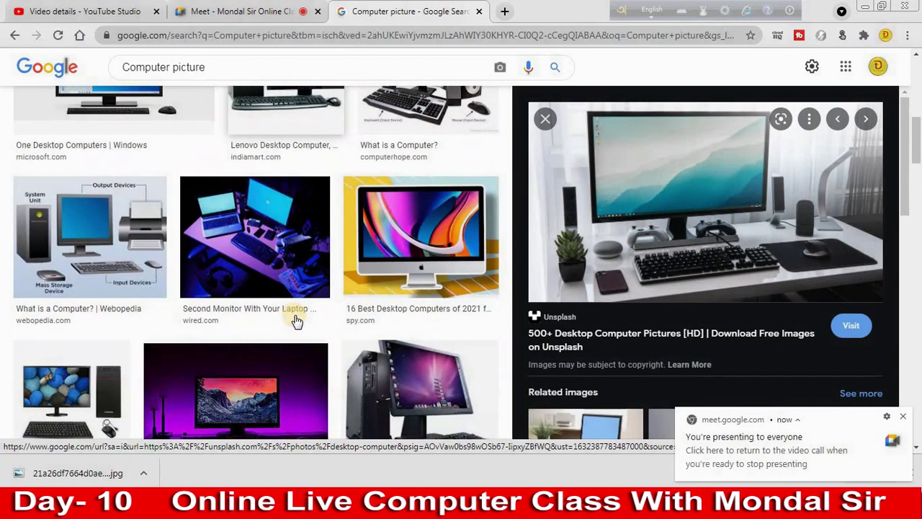
{"action": "scroll", "coordinate": [360, 306], "scroll_direction": "up", "scroll_amount": 2}
{"action": "scroll", "coordinate": [244, 288], "scroll_direction": "down", "scroll_amount": 2}
{"action": "scroll", "coordinate": [243, 296], "scroll_direction": "down", "scroll_amount": 3}
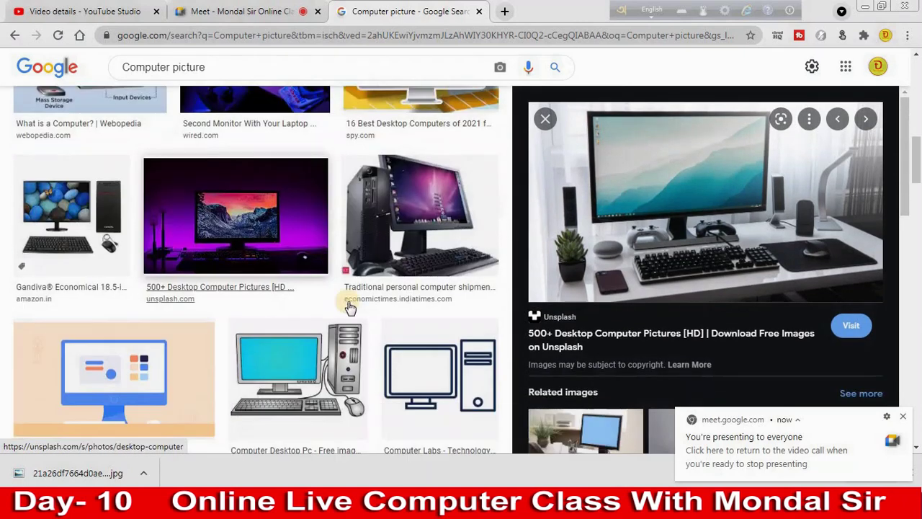
{"action": "scroll", "coordinate": [288, 303], "scroll_direction": "down", "scroll_amount": 3}
{"action": "scroll", "coordinate": [338, 310], "scroll_direction": "down", "scroll_amount": 2}
{"action": "scroll", "coordinate": [365, 324], "scroll_direction": "down", "scroll_amount": 1}
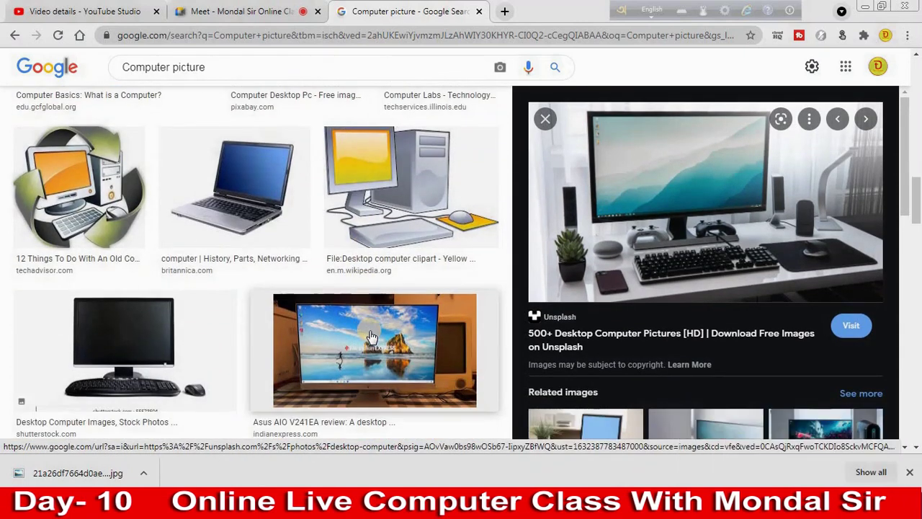
{"action": "scroll", "coordinate": [433, 360], "scroll_direction": "down", "scroll_amount": 2}
{"action": "scroll", "coordinate": [464, 369], "scroll_direction": "down", "scroll_amount": 3}
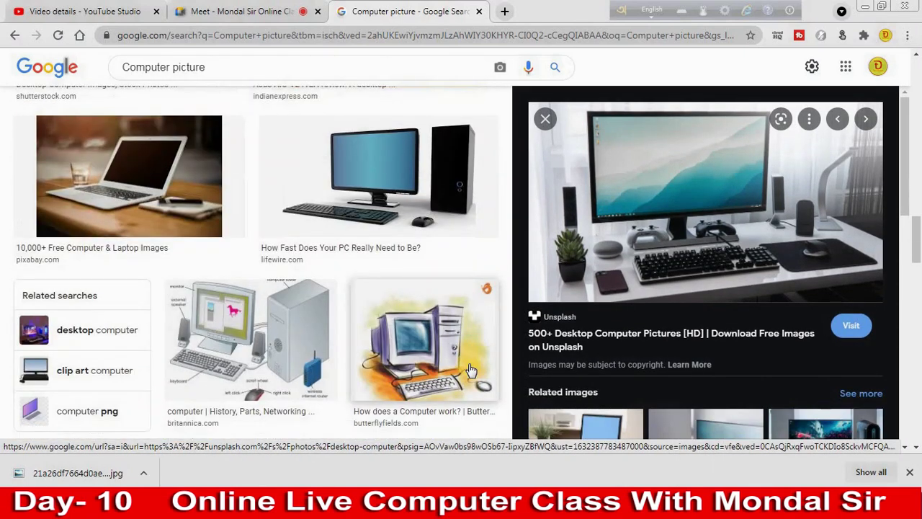
{"action": "scroll", "coordinate": [457, 370], "scroll_direction": "up", "scroll_amount": 3}
{"action": "scroll", "coordinate": [450, 370], "scroll_direction": "down", "scroll_amount": 3}
{"action": "scroll", "coordinate": [445, 371], "scroll_direction": "down", "scroll_amount": 2}
{"action": "scroll", "coordinate": [444, 371], "scroll_direction": "up", "scroll_amount": 2}
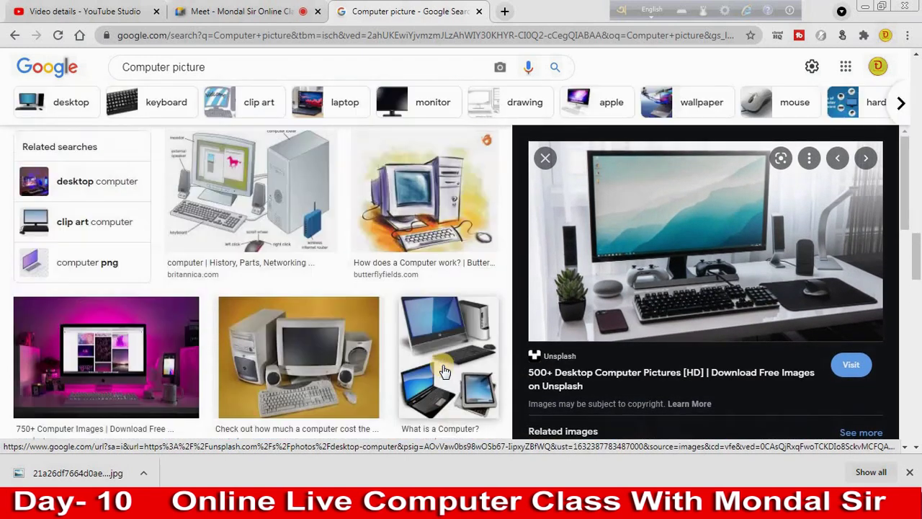
{"action": "left_click", "coordinate": [289, 277]}
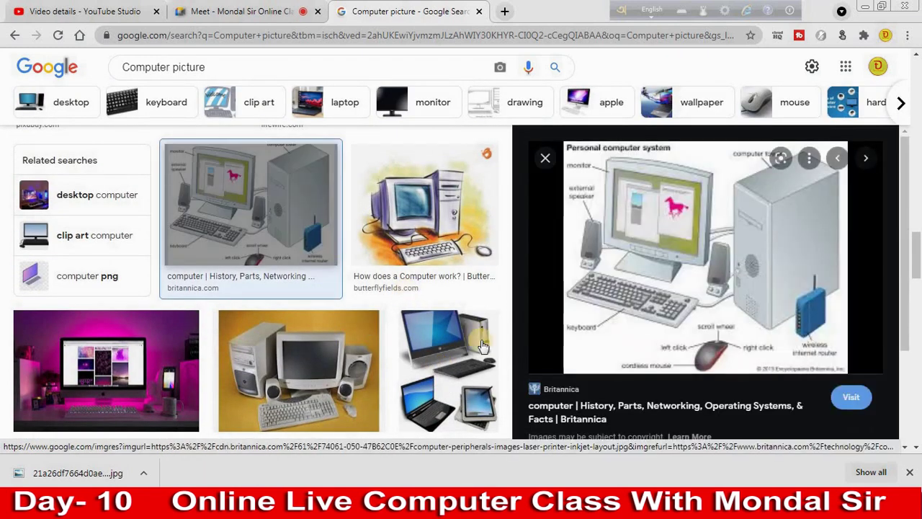
Save the diagram image to the Desktop as computer-peripherals-images-laser-printer-inkjet-layout
{"action": "right_click", "coordinate": [664, 250]}
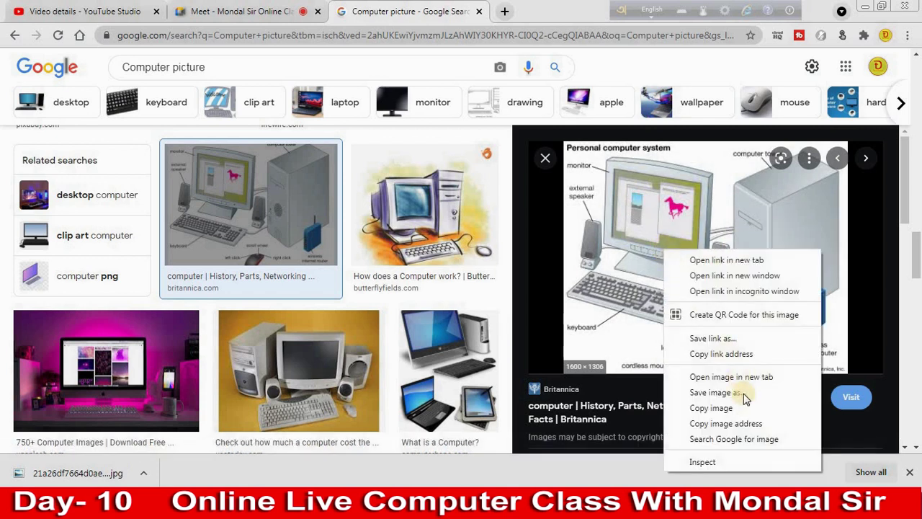
{"action": "left_click", "coordinate": [712, 394]}
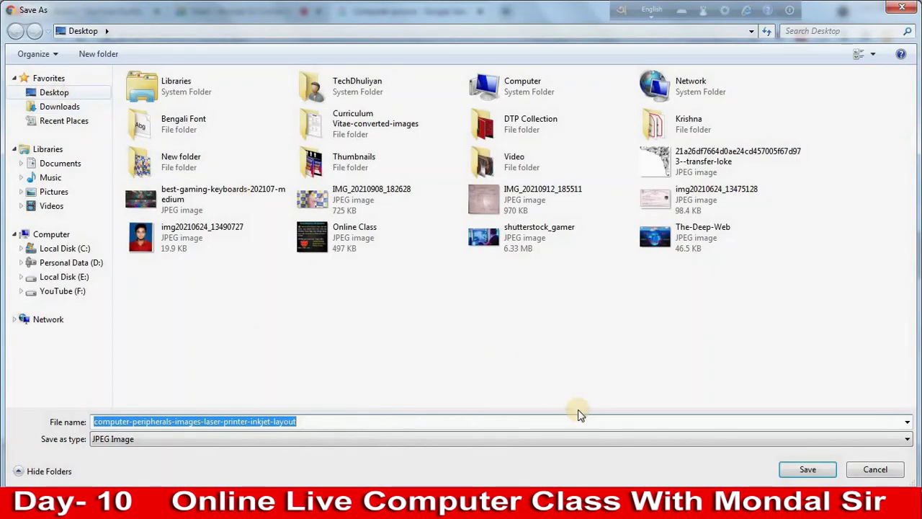
{"action": "left_click", "coordinate": [807, 470]}
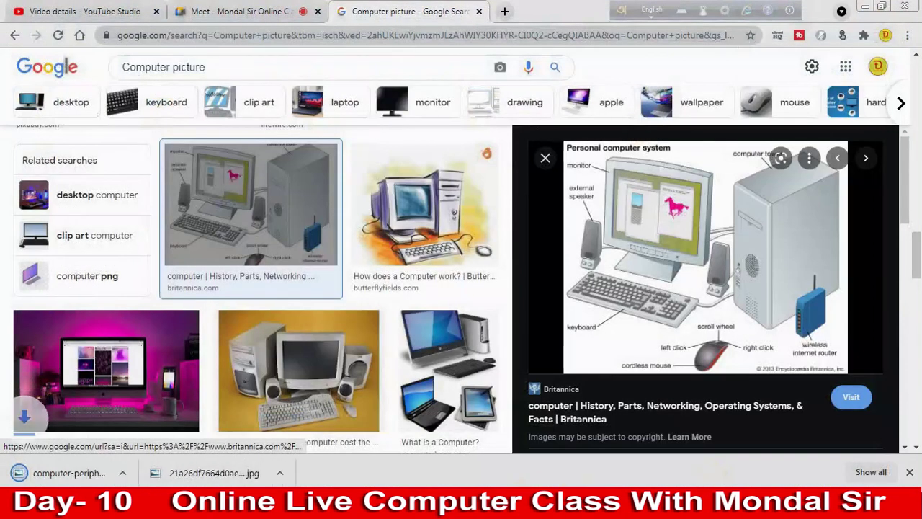
Insert the Desktop picture computer-peripherals-images-laser-printer-inkjet-layout into the Word certificate
{"action": "key", "text": "alt+Tab"}
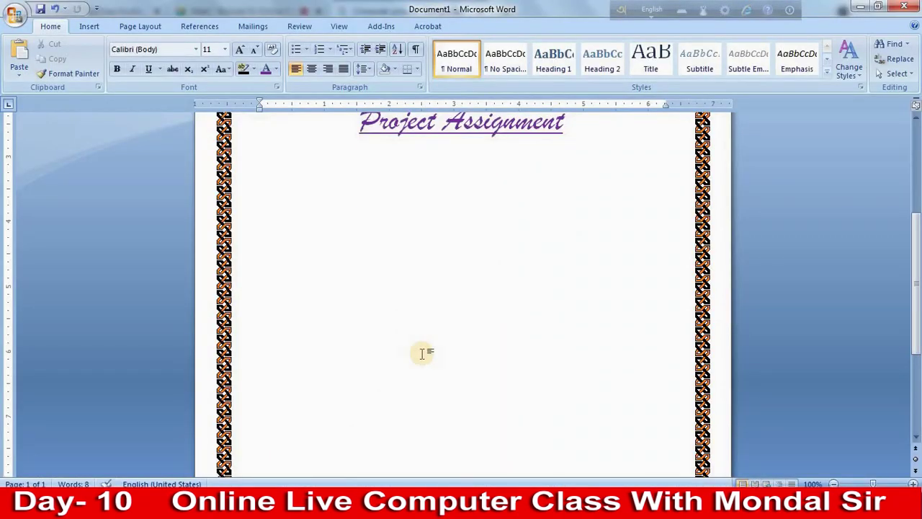
{"action": "left_click", "coordinate": [86, 27]}
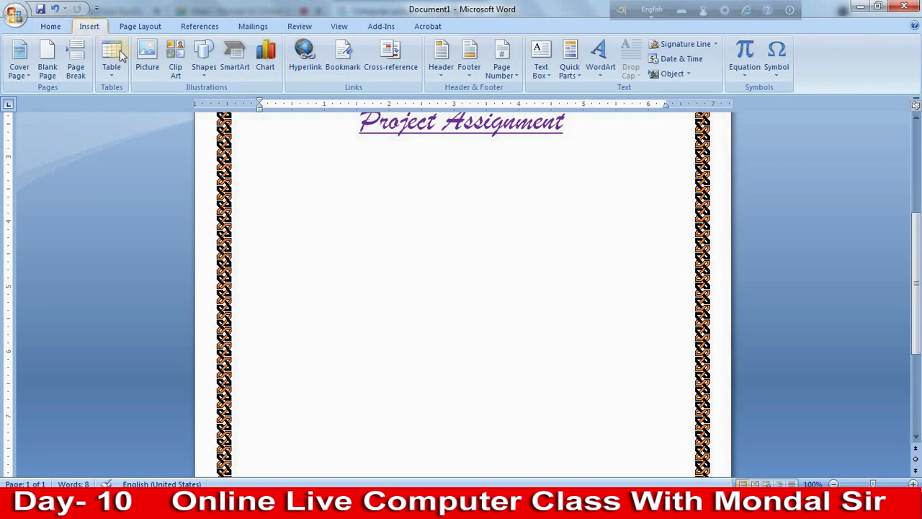
{"action": "left_click", "coordinate": [145, 56]}
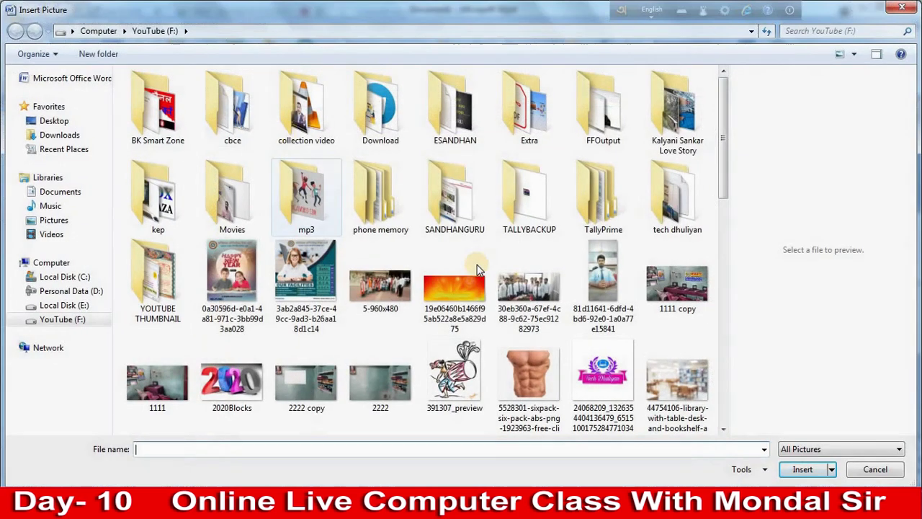
{"action": "left_click", "coordinate": [52, 120]}
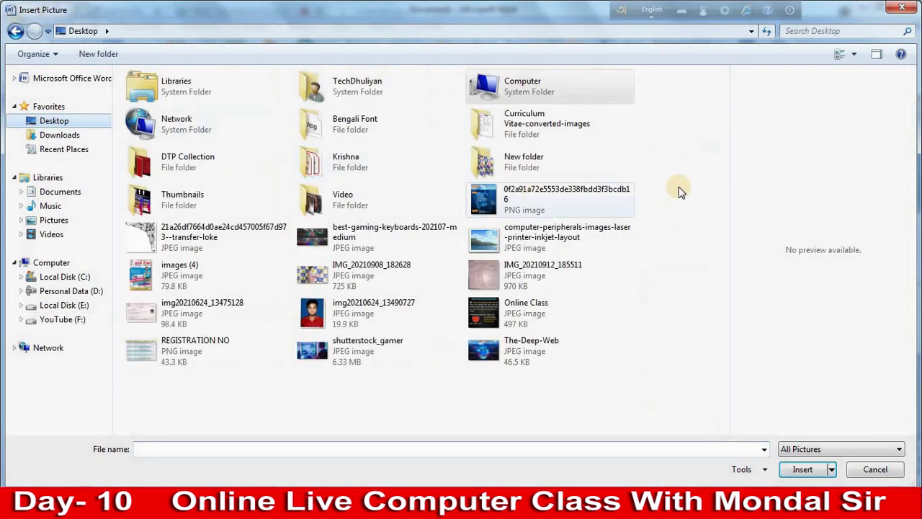
{"action": "left_click", "coordinate": [495, 242]}
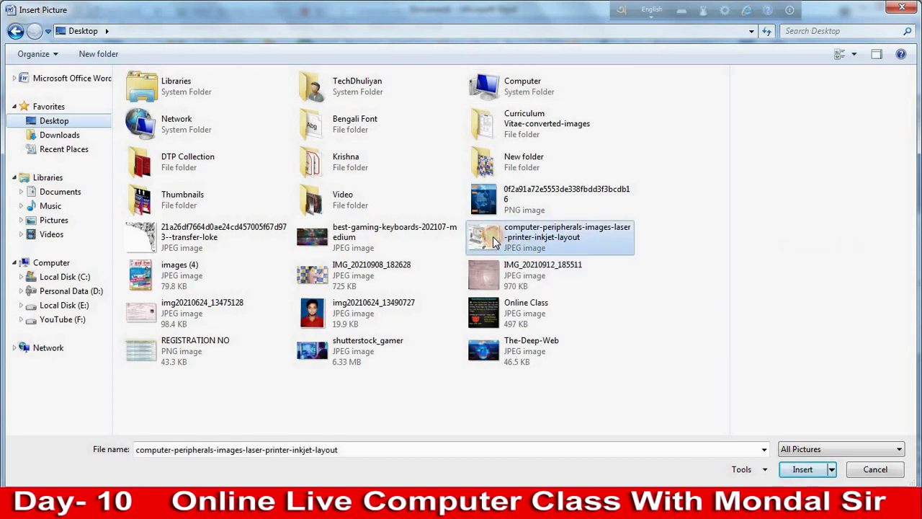
{"action": "left_click", "coordinate": [803, 469]}
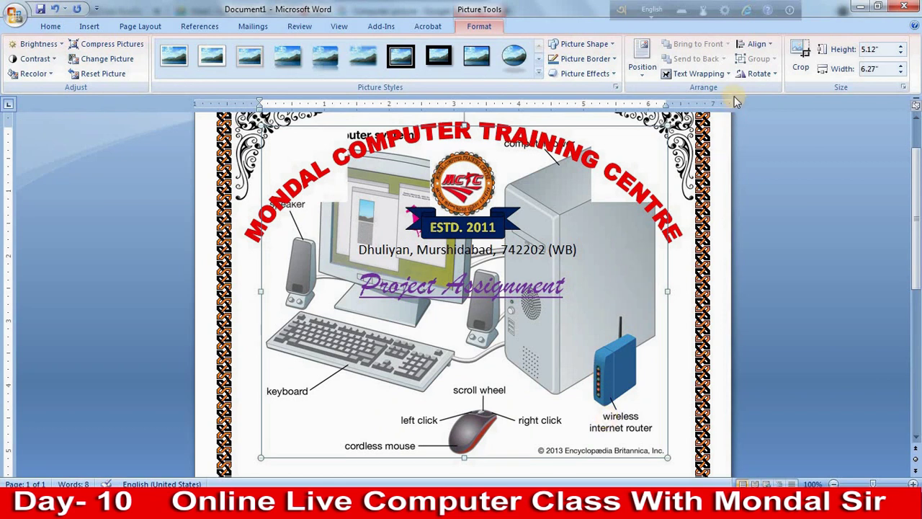
Set the diagram to In Front of Text and move it below the heading
{"action": "left_click", "coordinate": [716, 75]}
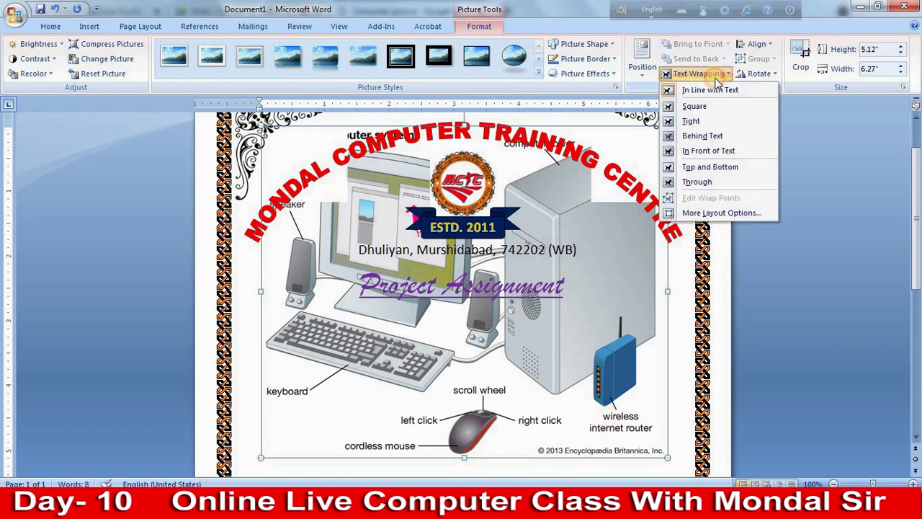
{"action": "left_click", "coordinate": [703, 151]}
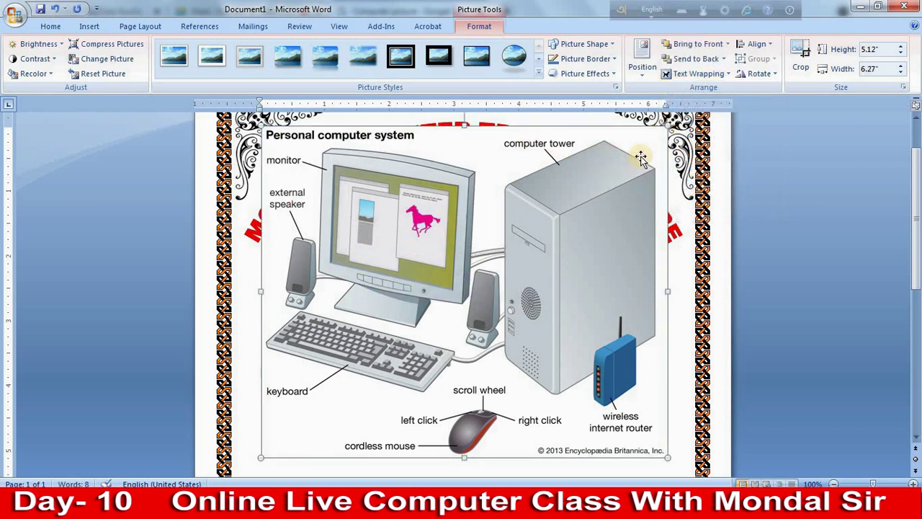
{"action": "left_click_drag", "start_coordinate": [550, 190], "coordinate": [537, 356]}
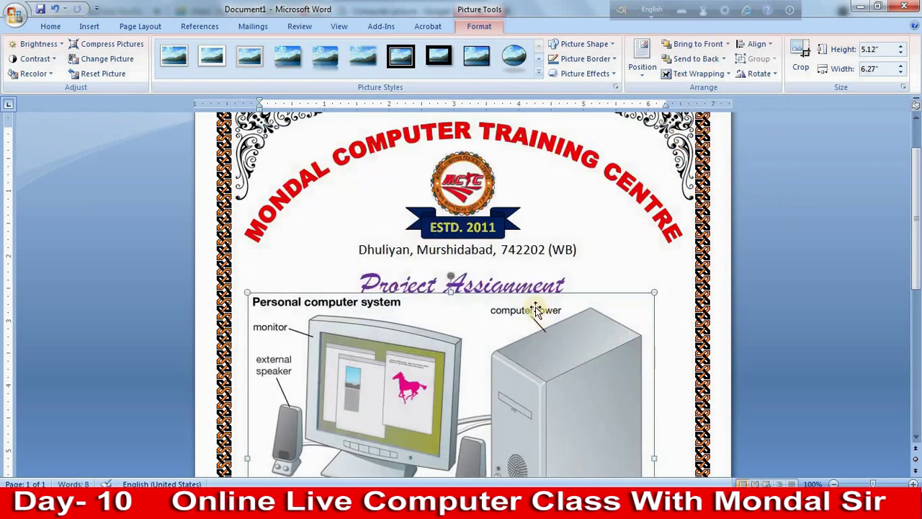
{"action": "scroll", "coordinate": [541, 253], "scroll_direction": "down", "scroll_amount": 3}
{"action": "scroll", "coordinate": [548, 263], "scroll_direction": "up", "scroll_amount": 1}
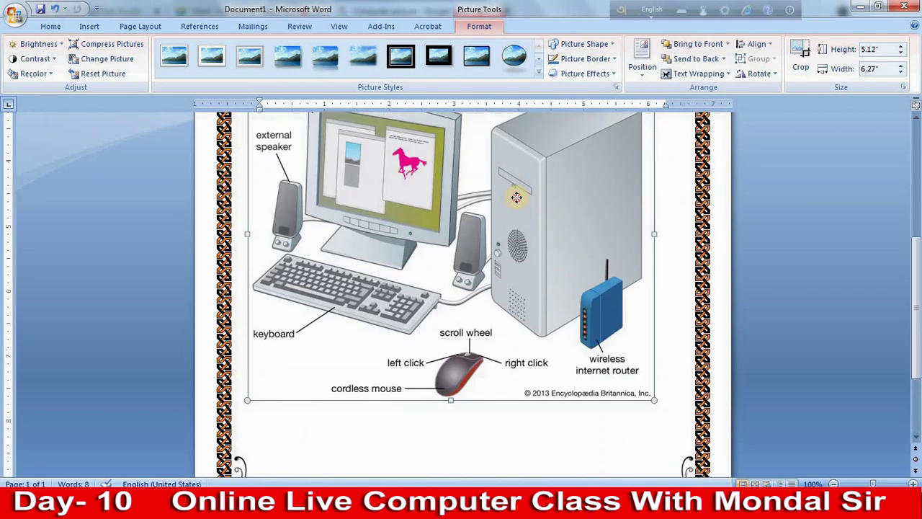
{"action": "scroll", "coordinate": [473, 244], "scroll_direction": "up", "scroll_amount": 4}
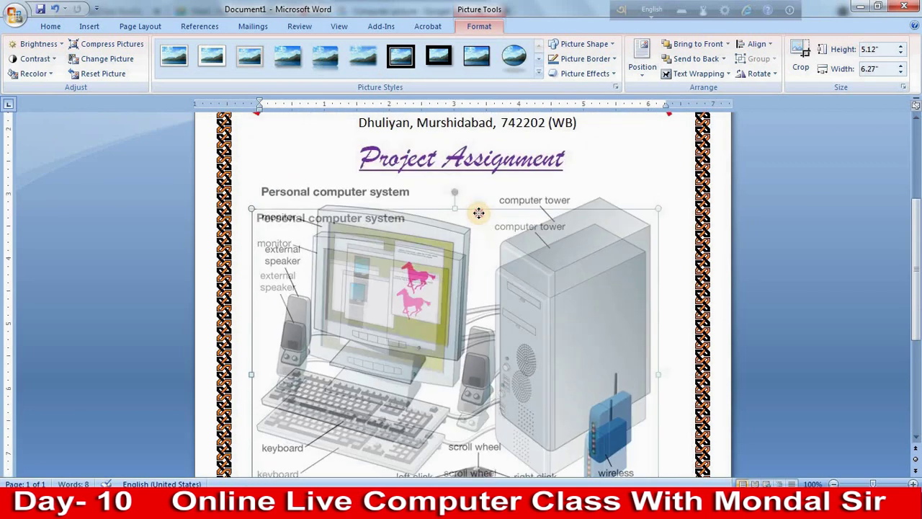
{"action": "mouse_move", "coordinate": [474, 245]}
{"action": "left_mouse_down"}
{"action": "mouse_move", "coordinate": [479, 213]}
{"action": "mouse_move", "coordinate": [468, 225]}
{"action": "mouse_move", "coordinate": [590, 258]}
{"action": "left_mouse_up"}
{"action": "scroll", "coordinate": [602, 269], "scroll_direction": "down", "scroll_amount": 5}
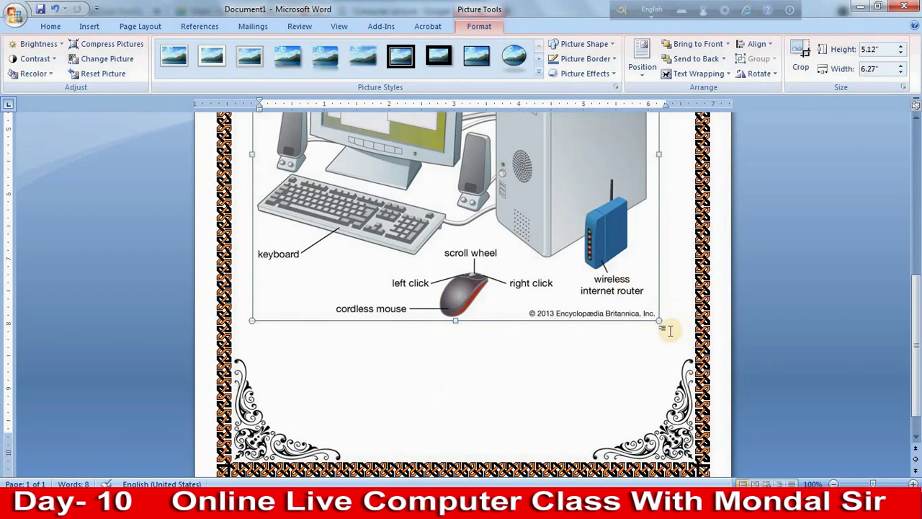
Reduce the diagram's height to 3.47 inches from its bottom edge
{"action": "left_click_drag", "start_coordinate": [456, 323], "coordinate": [469, 212]}
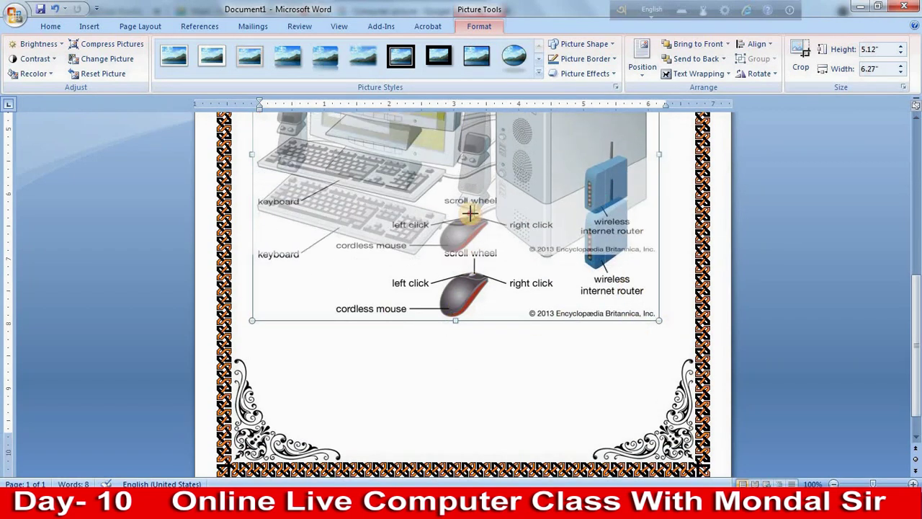
{"action": "scroll", "coordinate": [549, 261], "scroll_direction": "up", "scroll_amount": 2}
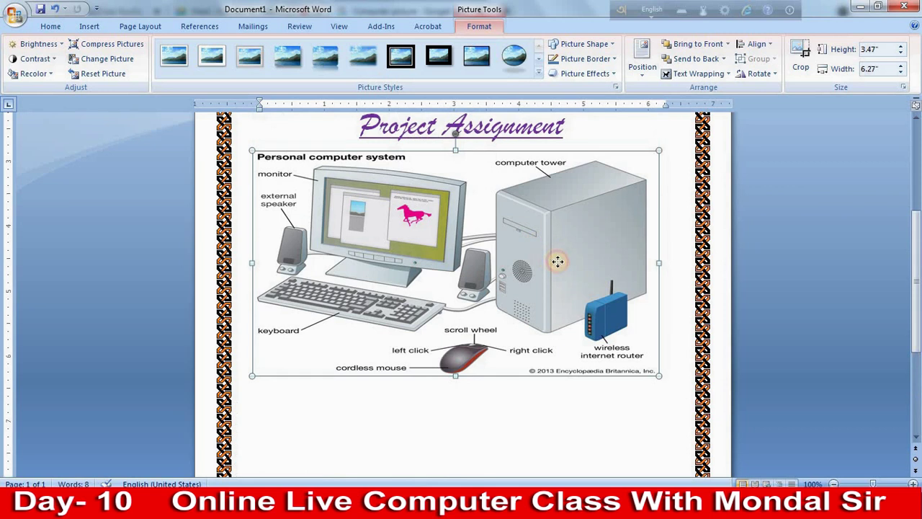
{"action": "left_click_drag", "start_coordinate": [558, 261], "coordinate": [567, 261]}
{"action": "scroll", "coordinate": [598, 277], "scroll_direction": "down", "scroll_amount": 2}
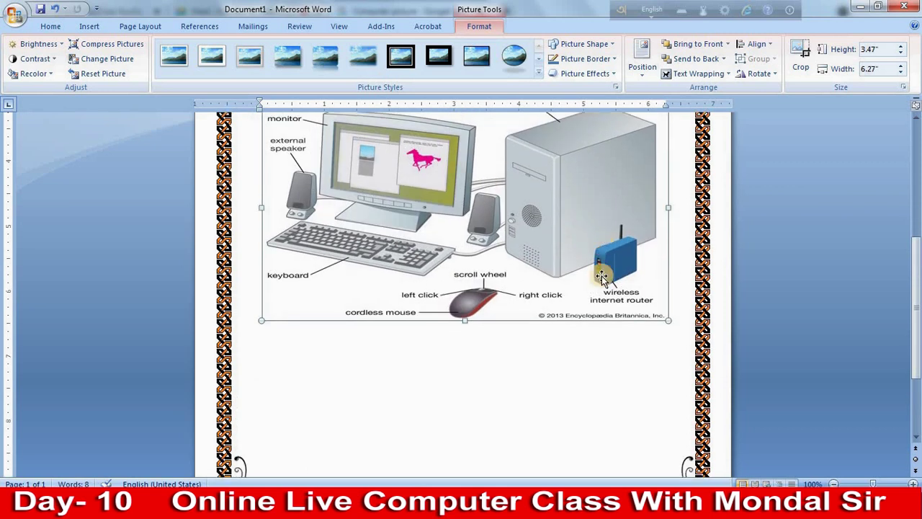
{"action": "scroll", "coordinate": [601, 278], "scroll_direction": "down", "scroll_amount": 2}
{"action": "scroll", "coordinate": [601, 275], "scroll_direction": "up", "scroll_amount": 4}
Shrink the computer diagram slightly from its bottom-right corner
{"action": "left_click", "coordinate": [585, 408]}
{"action": "scroll", "coordinate": [584, 408], "scroll_direction": "up", "scroll_amount": 8}
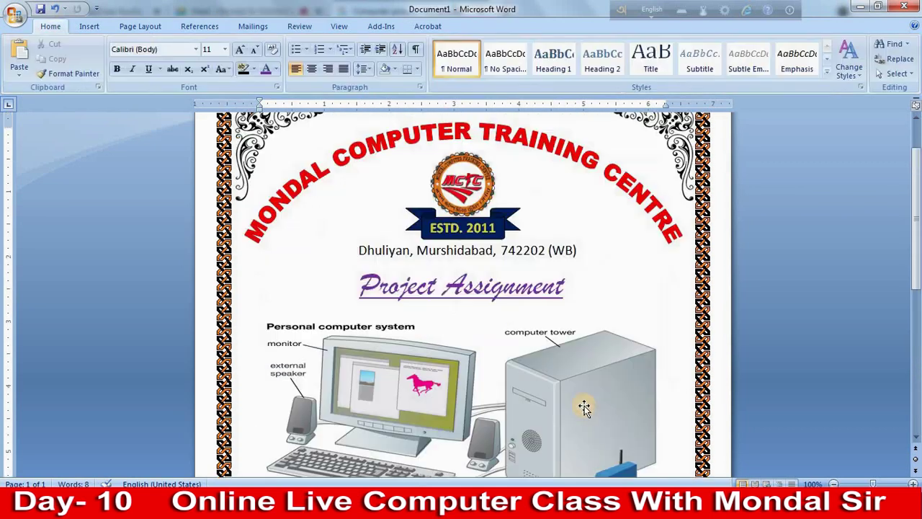
{"action": "scroll", "coordinate": [584, 408], "scroll_direction": "down", "scroll_amount": 5}
{"action": "scroll", "coordinate": [591, 403], "scroll_direction": "up", "scroll_amount": 1}
{"action": "scroll", "coordinate": [591, 403], "scroll_direction": "down", "scroll_amount": 1}
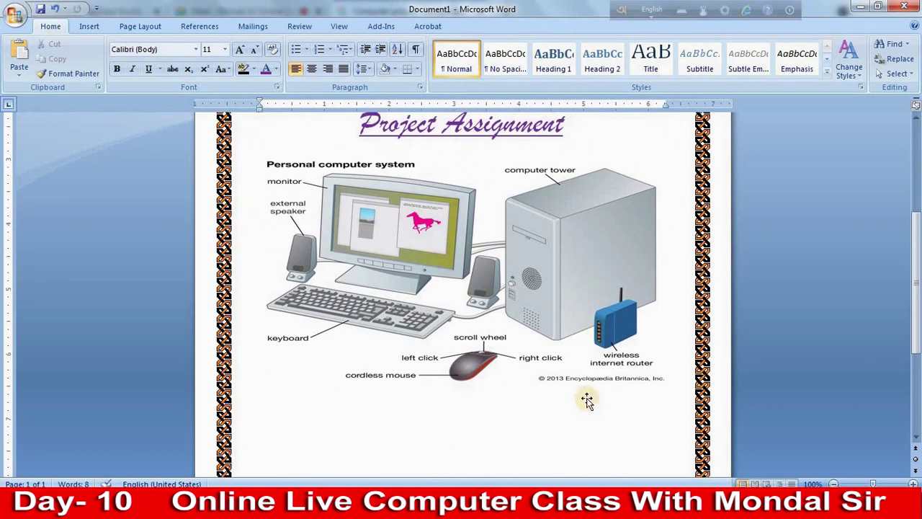
{"action": "scroll", "coordinate": [587, 398], "scroll_direction": "up", "scroll_amount": 2}
{"action": "scroll", "coordinate": [587, 396], "scroll_direction": "down", "scroll_amount": 3}
{"action": "scroll", "coordinate": [587, 395], "scroll_direction": "down", "scroll_amount": 1}
{"action": "scroll", "coordinate": [576, 375], "scroll_direction": "down", "scroll_amount": 3}
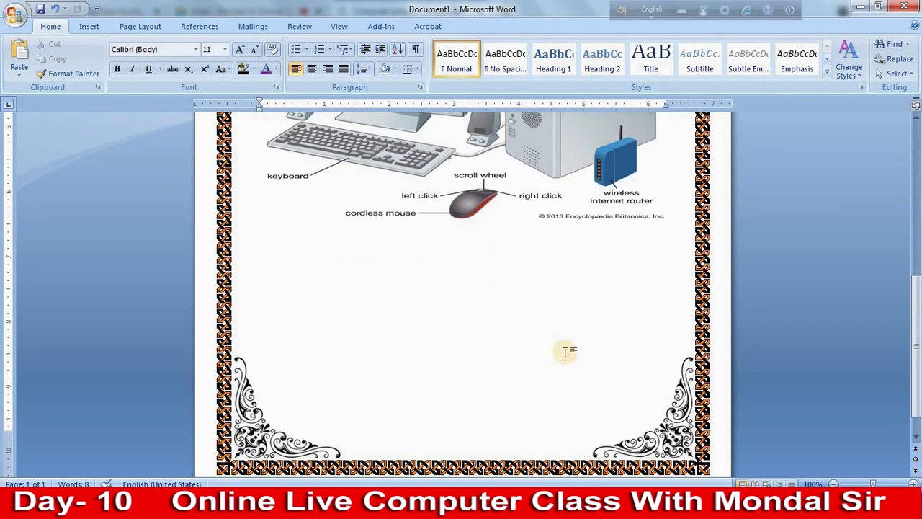
{"action": "scroll", "coordinate": [554, 319], "scroll_direction": "up", "scroll_amount": 1}
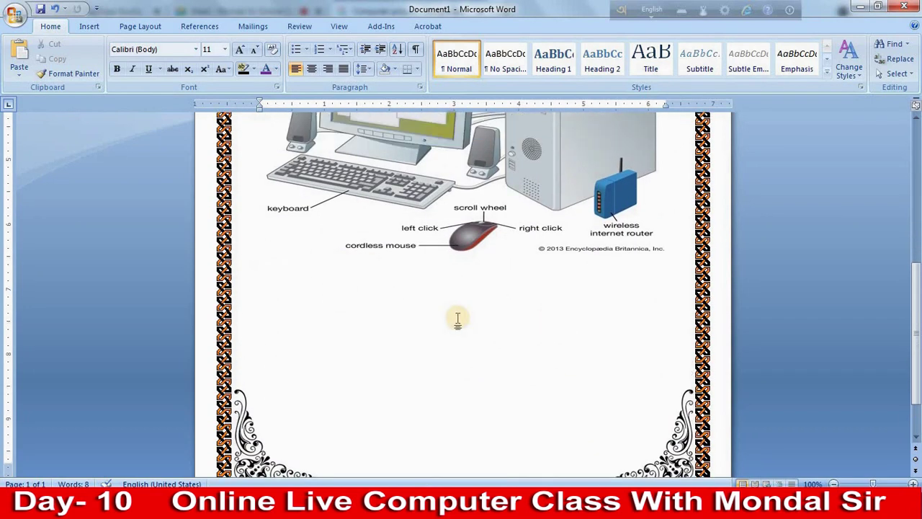
{"action": "scroll", "coordinate": [458, 319], "scroll_direction": "up", "scroll_amount": 2}
{"action": "scroll", "coordinate": [548, 335], "scroll_direction": "up", "scroll_amount": 1}
{"action": "scroll", "coordinate": [564, 342], "scroll_direction": "down", "scroll_amount": 1}
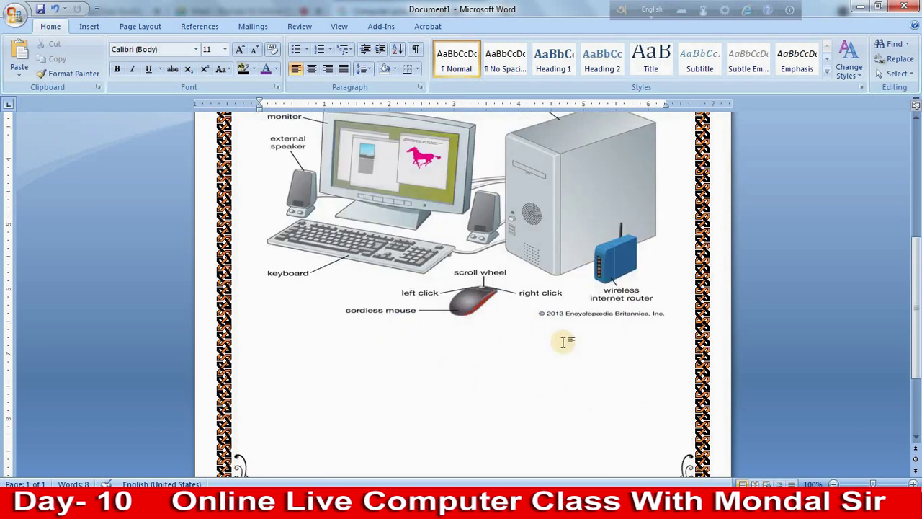
{"action": "scroll", "coordinate": [555, 342], "scroll_direction": "down", "scroll_amount": 2}
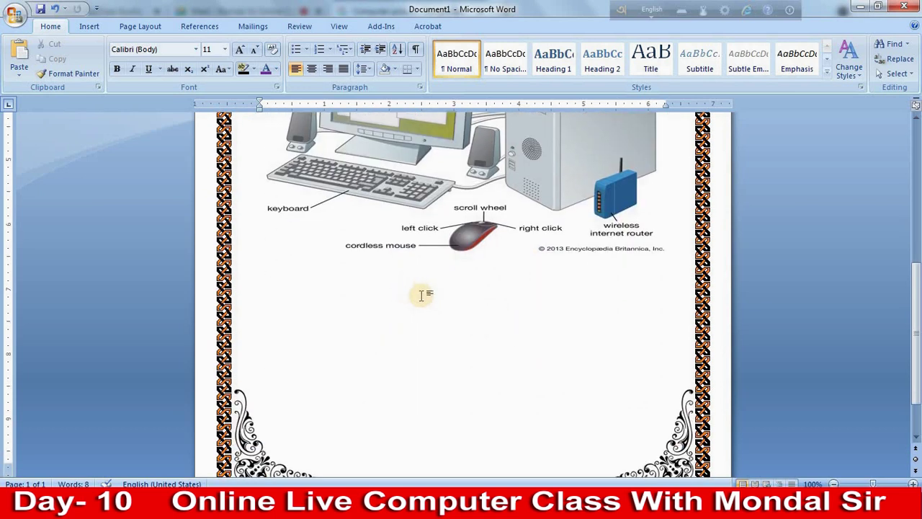
{"action": "scroll", "coordinate": [346, 267], "scroll_direction": "down", "scroll_amount": 1}
{"action": "scroll", "coordinate": [472, 216], "scroll_direction": "up", "scroll_amount": 5}
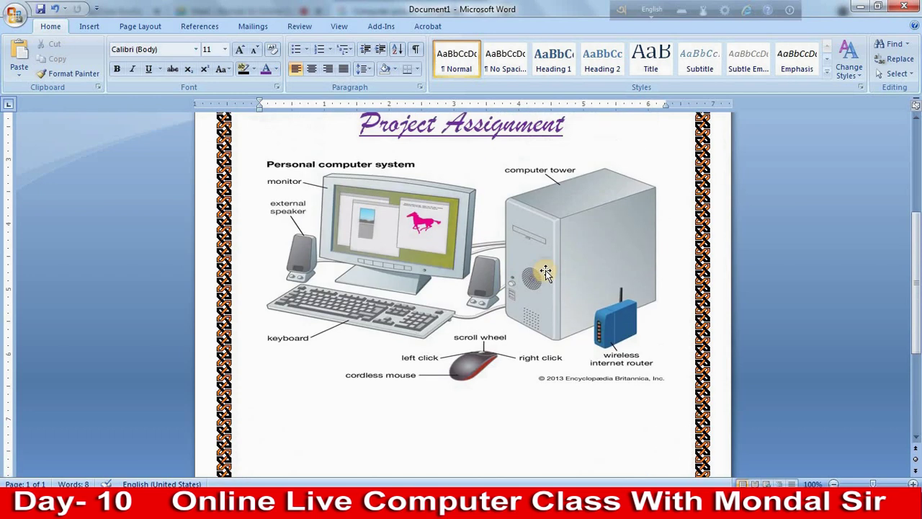
{"action": "left_click_drag", "start_coordinate": [546, 272], "coordinate": [548, 257]}
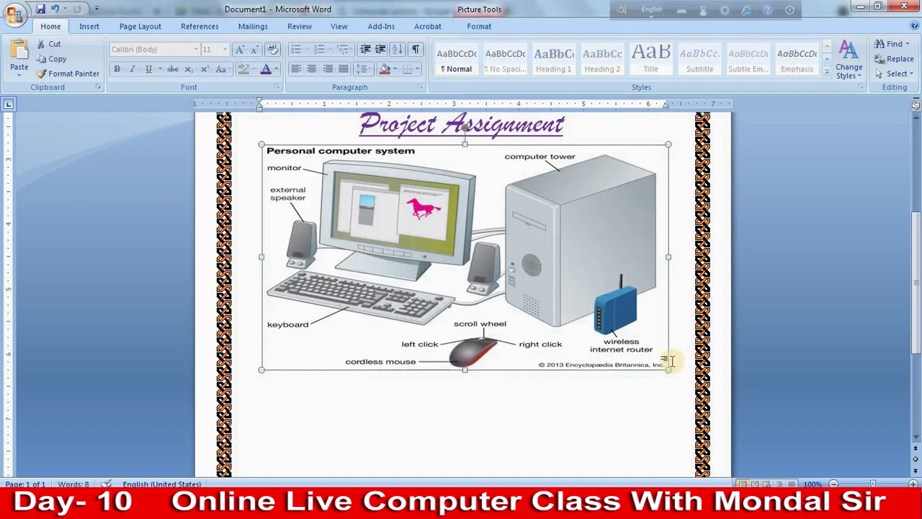
{"action": "left_click_drag", "start_coordinate": [669, 370], "coordinate": [622, 344]}
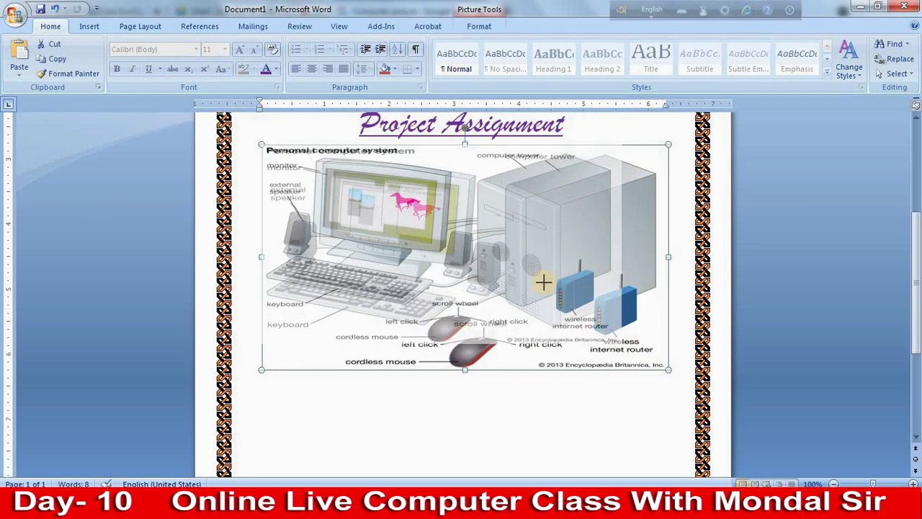
Centre the diagram between the page borders directly beneath the Project Assignment heading
{"action": "left_click_drag", "start_coordinate": [539, 267], "coordinate": [557, 274]}
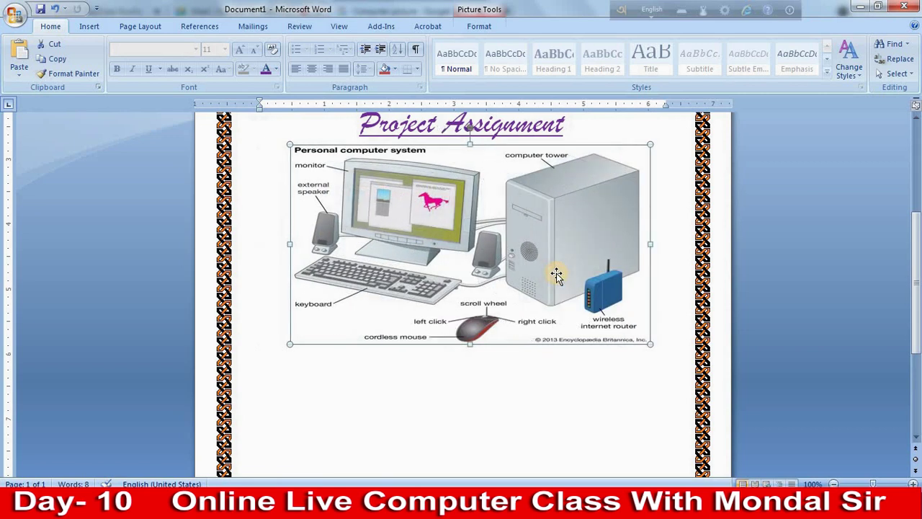
{"action": "left_click", "coordinate": [426, 404]}
{"action": "scroll", "coordinate": [595, 401], "scroll_direction": "up", "scroll_amount": 5}
{"action": "scroll", "coordinate": [595, 399], "scroll_direction": "down", "scroll_amount": 4}
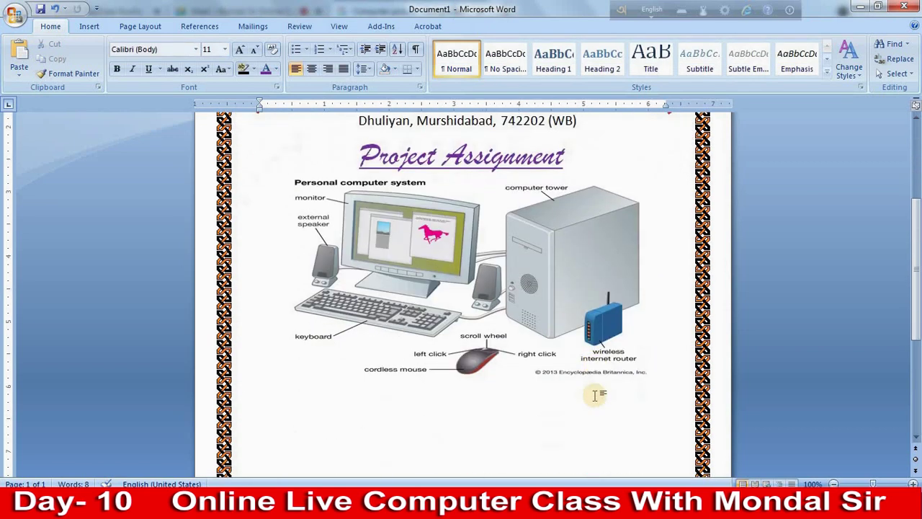
{"action": "scroll", "coordinate": [591, 393], "scroll_direction": "down", "scroll_amount": 2}
{"action": "scroll", "coordinate": [560, 336], "scroll_direction": "down", "scroll_amount": 2}
{"action": "scroll", "coordinate": [541, 313], "scroll_direction": "down", "scroll_amount": 2}
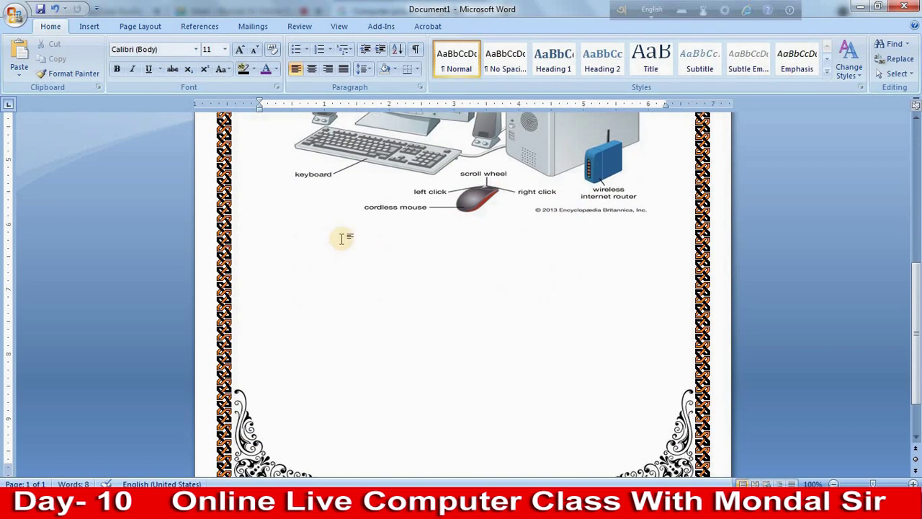
Draw a 0.38" by 7.13" text box across the page below the diagram
{"action": "left_click", "coordinate": [97, 29]}
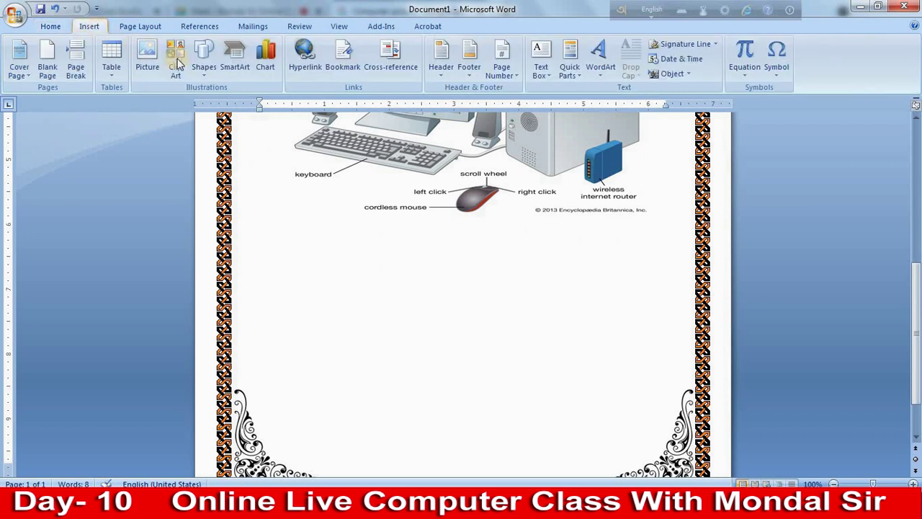
{"action": "left_click", "coordinate": [205, 63]}
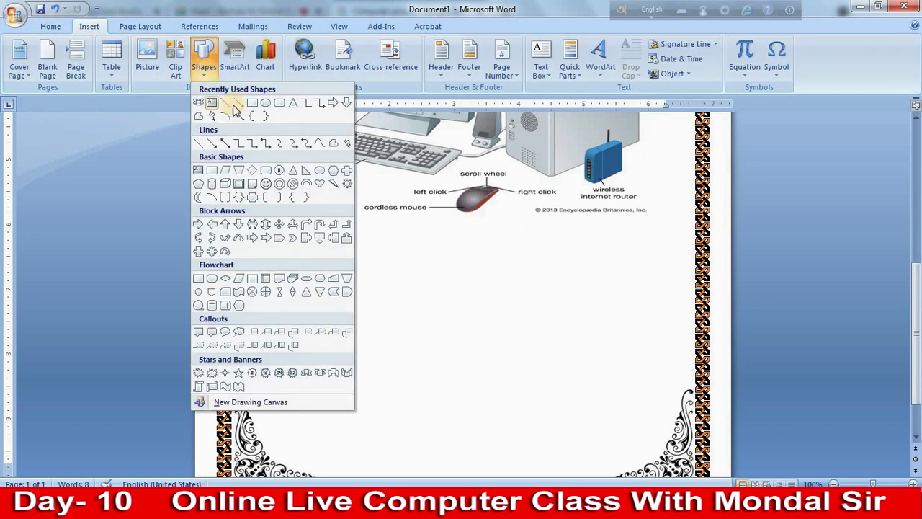
{"action": "left_click", "coordinate": [211, 105]}
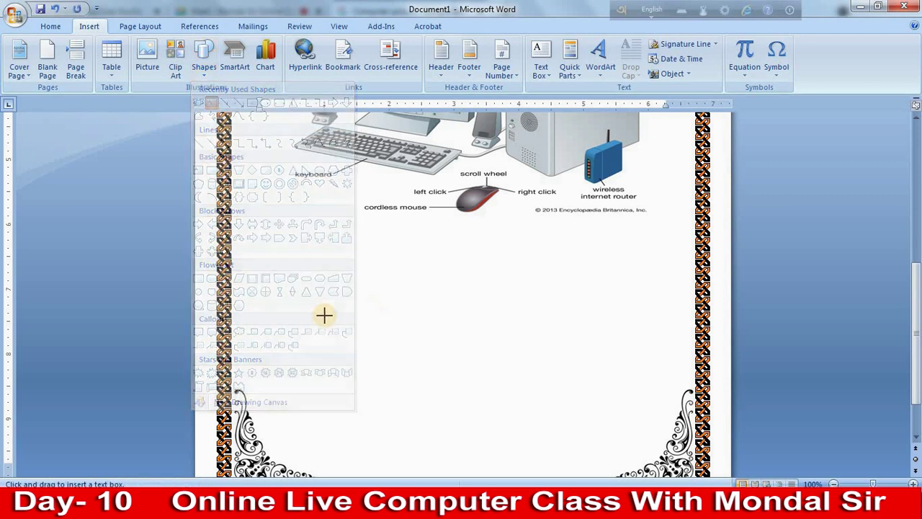
{"action": "mouse_move", "coordinate": [236, 211]}
{"action": "left_mouse_down"}
{"action": "mouse_move", "coordinate": [650, 262]}
{"action": "mouse_move", "coordinate": [695, 237]}
{"action": "left_mouse_up"}
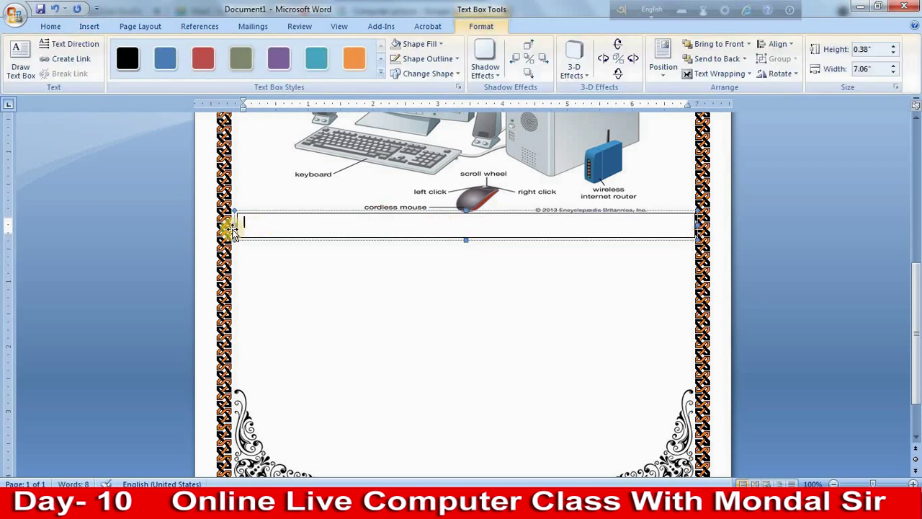
{"action": "left_click", "coordinate": [234, 225]}
{"action": "left_click_drag", "start_coordinate": [234, 225], "coordinate": [231, 227]}
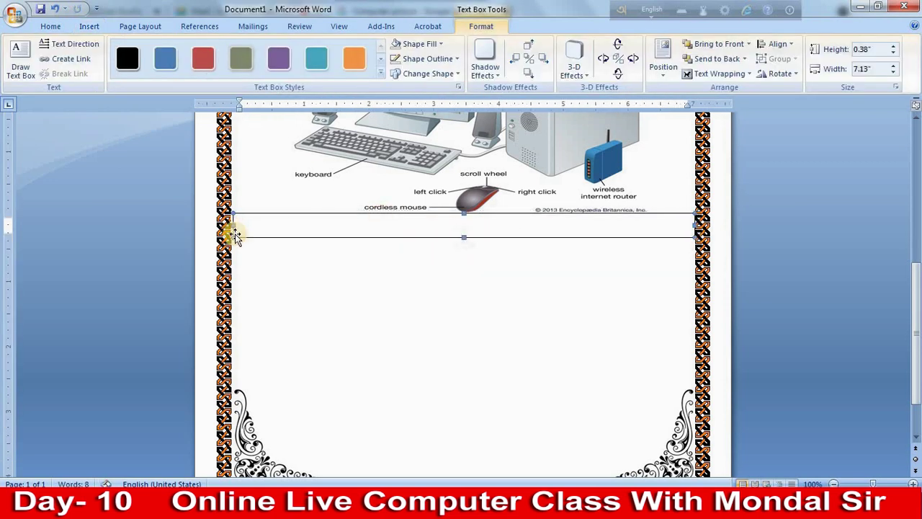
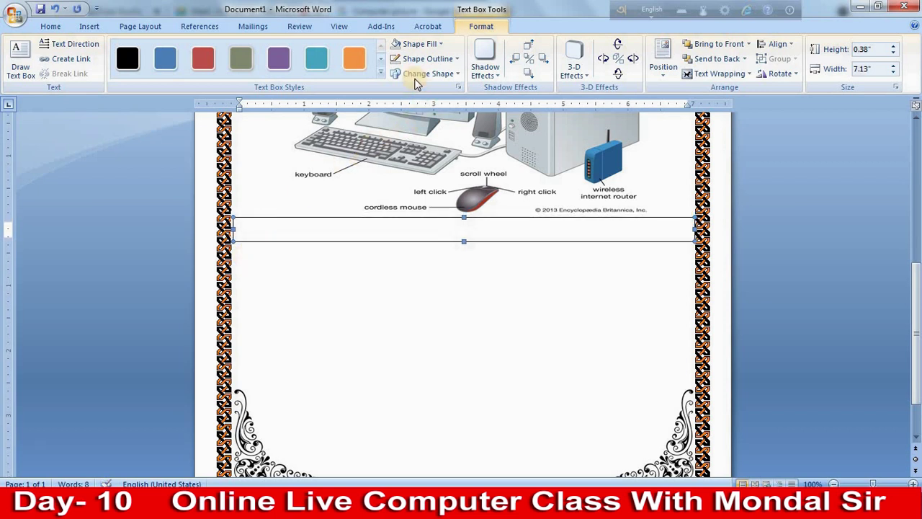
Fill the empty text box beneath the computer picture with dark grey
{"action": "left_click", "coordinate": [420, 47]}
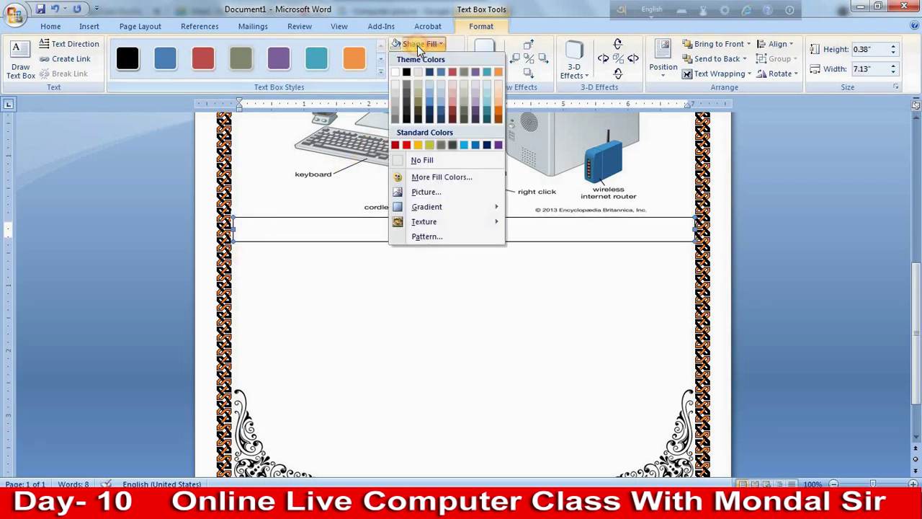
{"action": "left_click", "coordinate": [444, 146]}
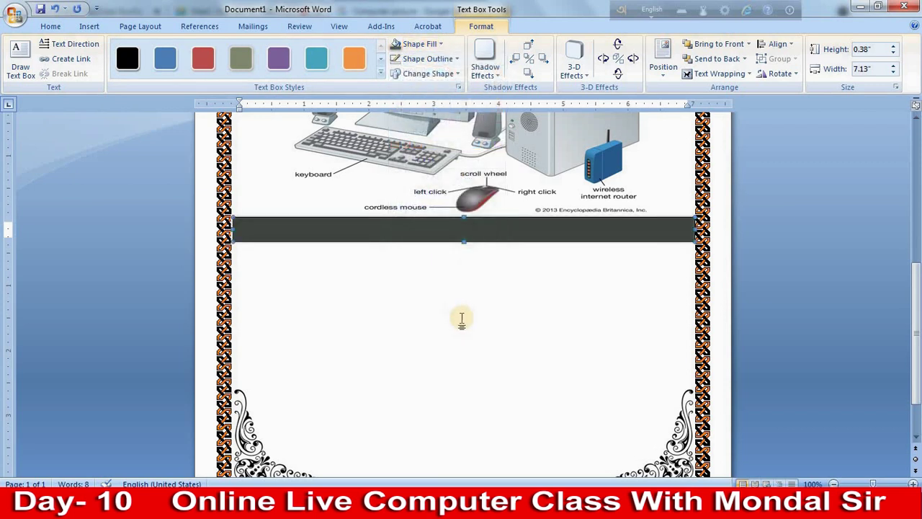
{"action": "scroll", "coordinate": [462, 319], "scroll_direction": "up", "scroll_amount": 2}
{"action": "scroll", "coordinate": [395, 340], "scroll_direction": "up", "scroll_amount": 1}
{"action": "scroll", "coordinate": [396, 344], "scroll_direction": "up", "scroll_amount": 3}
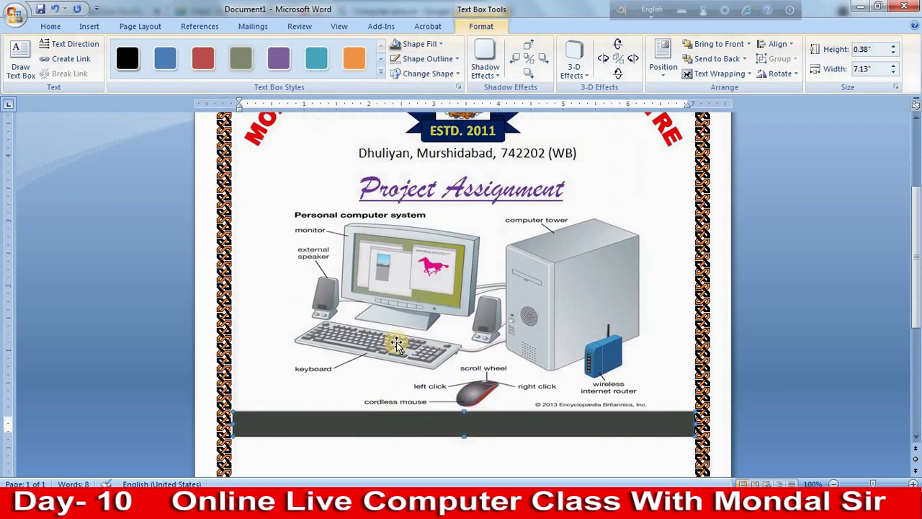
{"action": "scroll", "coordinate": [396, 344], "scroll_direction": "down", "scroll_amount": 3}
{"action": "left_click", "coordinate": [256, 324]}
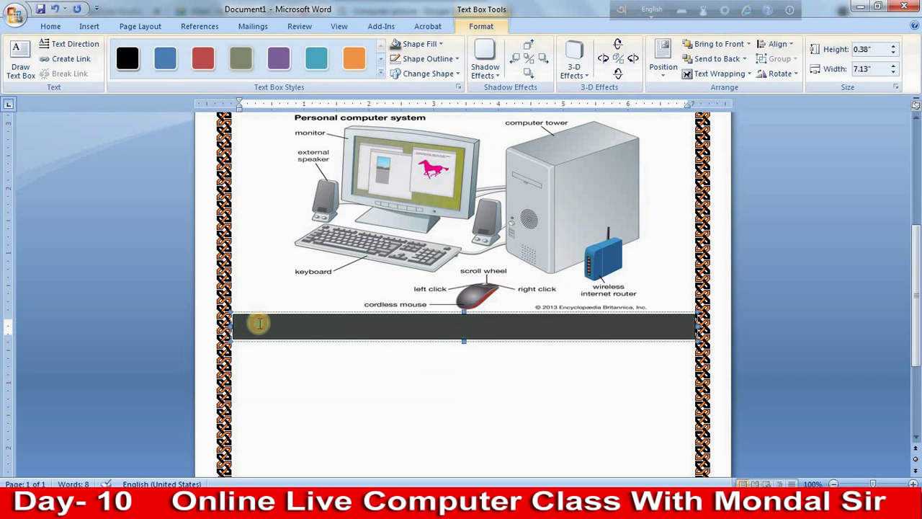
Type 'SUBJECT: COMPUTER APPLICATION' into the dark banner and select the whole line
{"action": "left_click", "coordinate": [49, 26]}
{"action": "type", "text": "SUBJECT: CO"}
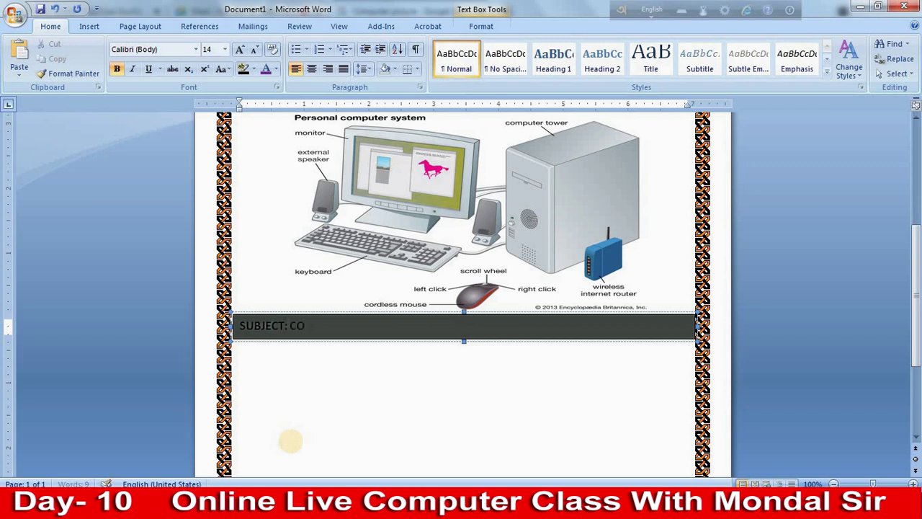
{"action": "type", "text": "MPUTER APPLICATION"}
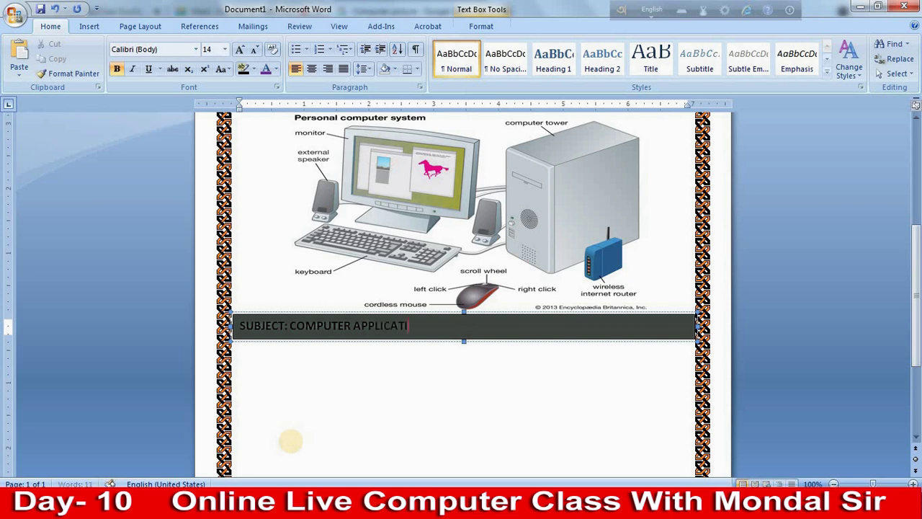
{"action": "double_click", "coordinate": [252, 326]}
{"action": "left_click_drag", "start_coordinate": [332, 326], "coordinate": [428, 326]}
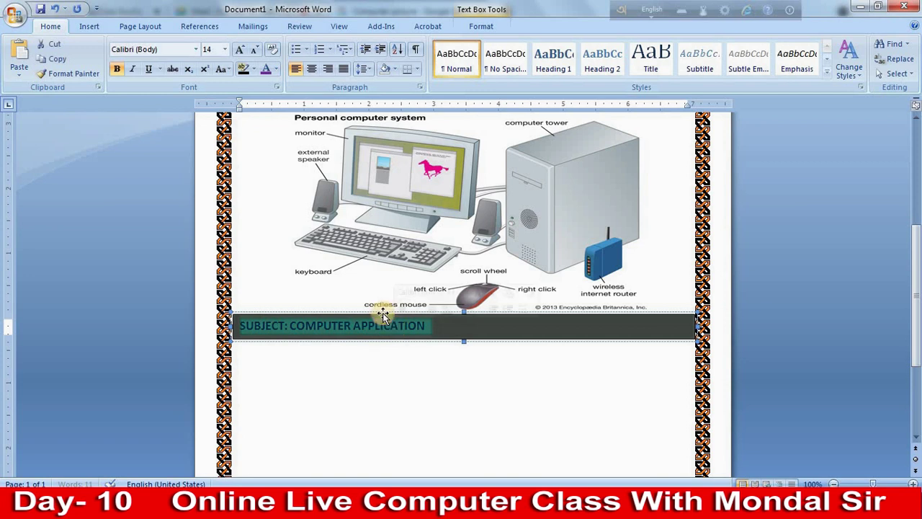
Colour the banner's subject text white and centre it in the box
{"action": "left_click", "coordinate": [276, 69]}
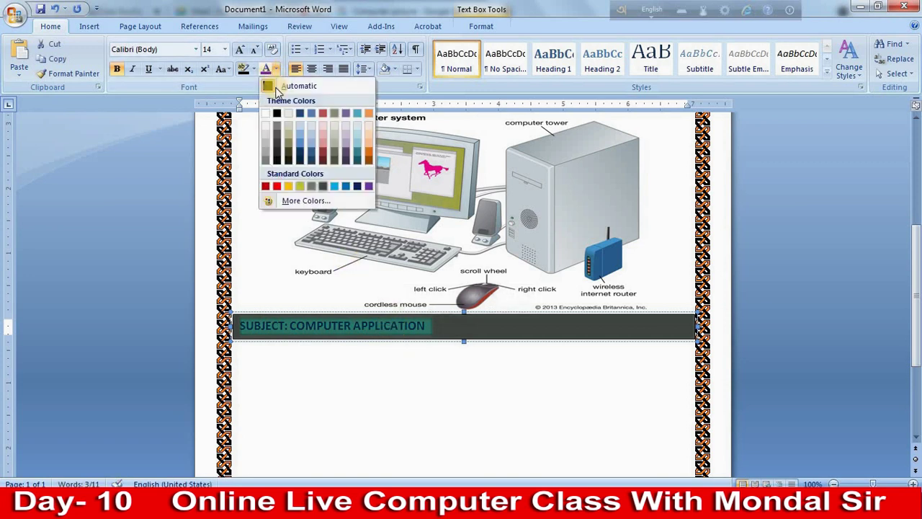
{"action": "left_click", "coordinate": [266, 113]}
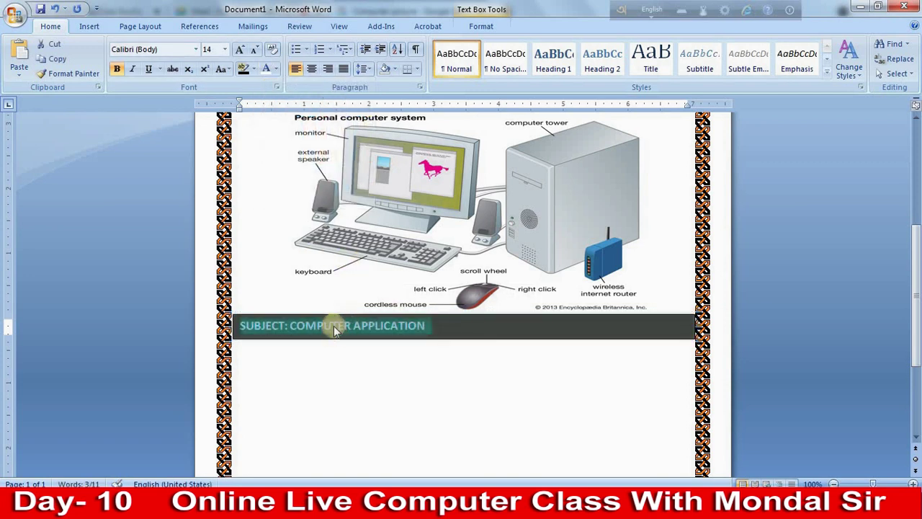
{"action": "left_click", "coordinate": [334, 325]}
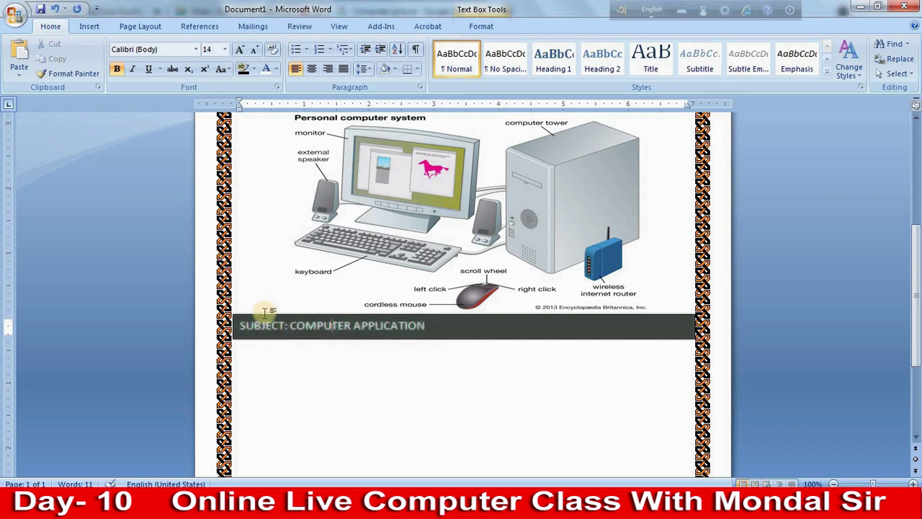
{"action": "left_click", "coordinate": [312, 68]}
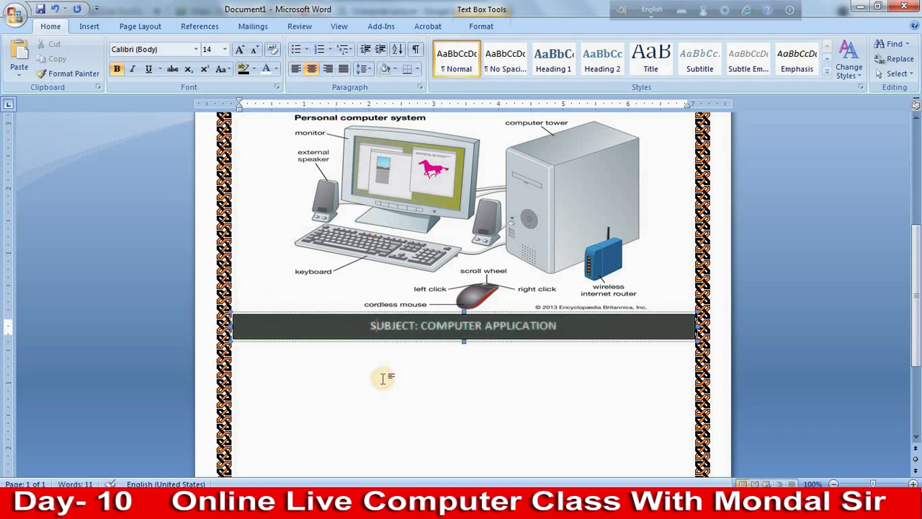
Insert spaces between the letters of SUBJECT, COMPUTER and the start of APPLICATION
{"action": "left_click", "coordinate": [394, 327]}
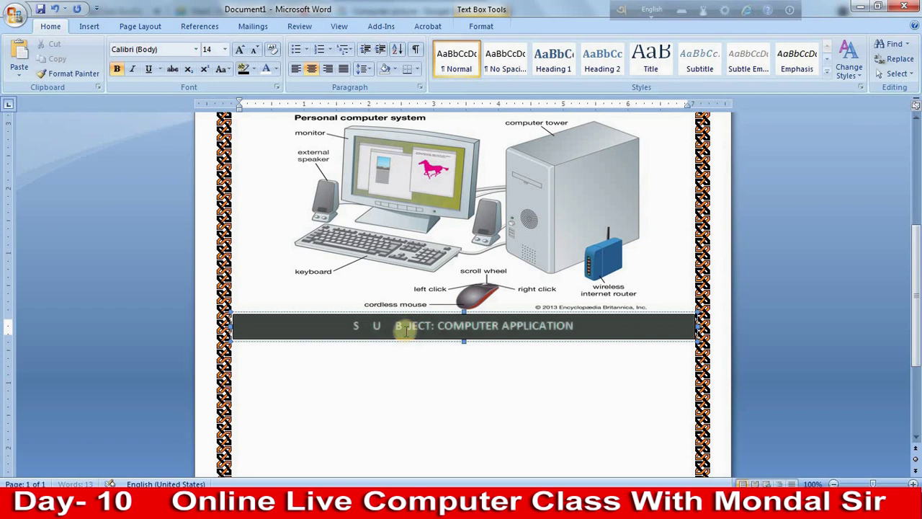
{"action": "left_click", "coordinate": [421, 327]}
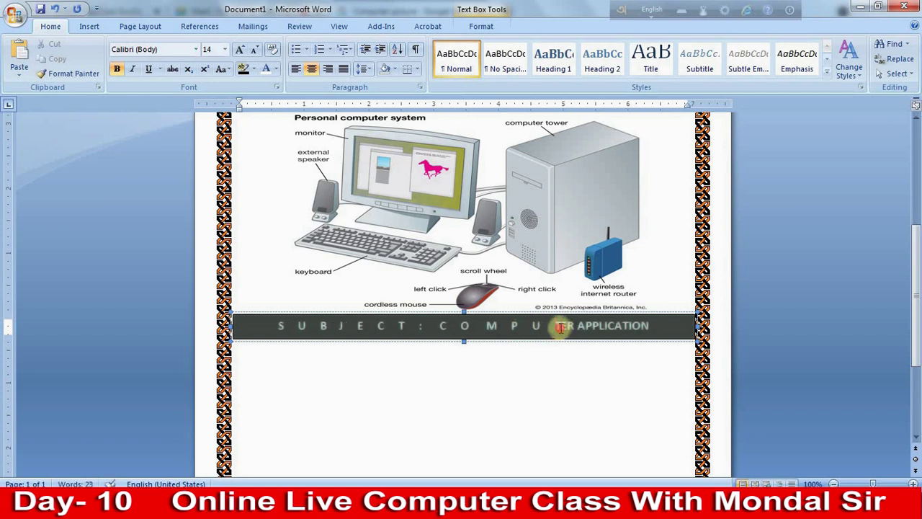
{"action": "left_click", "coordinate": [565, 326]}
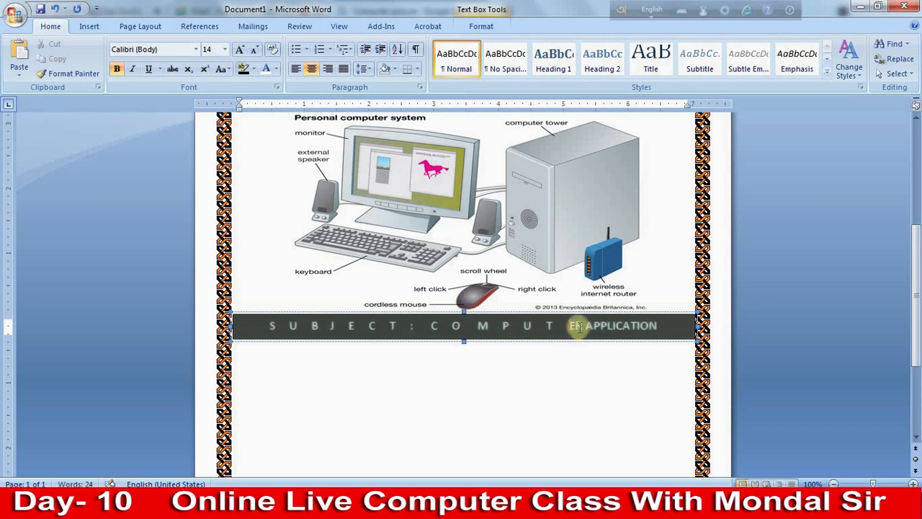
{"action": "type", "text": "R"}
{"action": "left_click", "coordinate": [576, 326]}
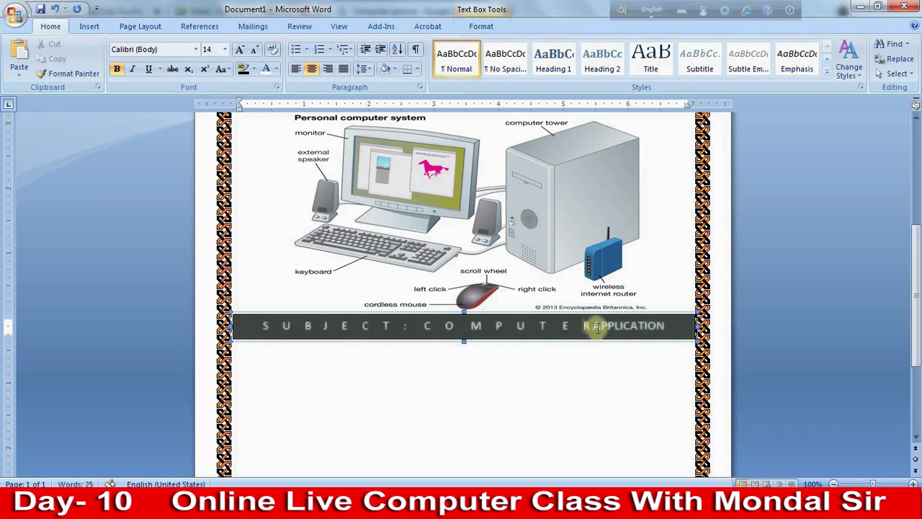
{"action": "left_click", "coordinate": [593, 327]}
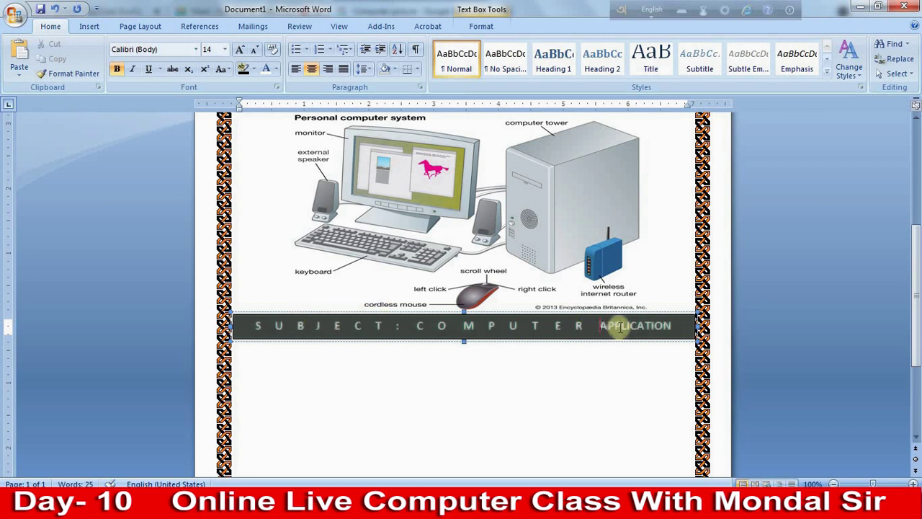
{"action": "left_click", "coordinate": [611, 326]}
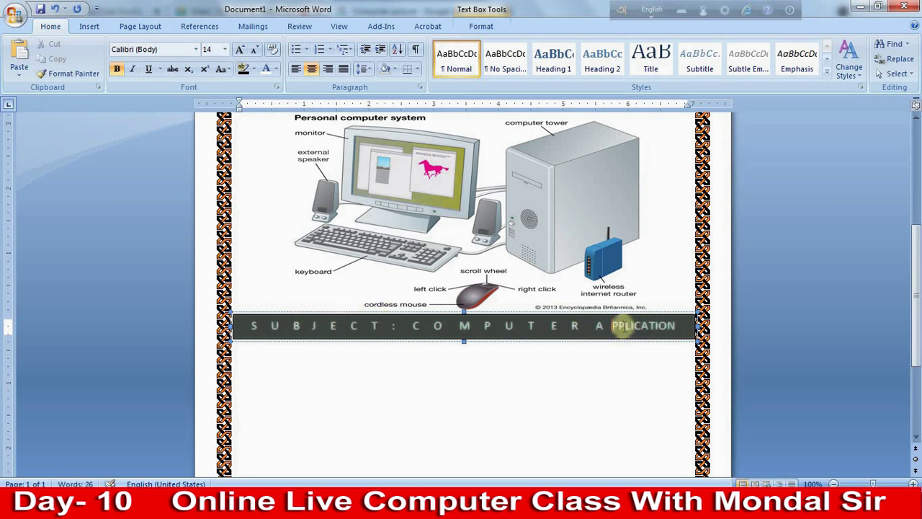
{"action": "left_click", "coordinate": [621, 326]}
{"action": "left_click", "coordinate": [633, 326]}
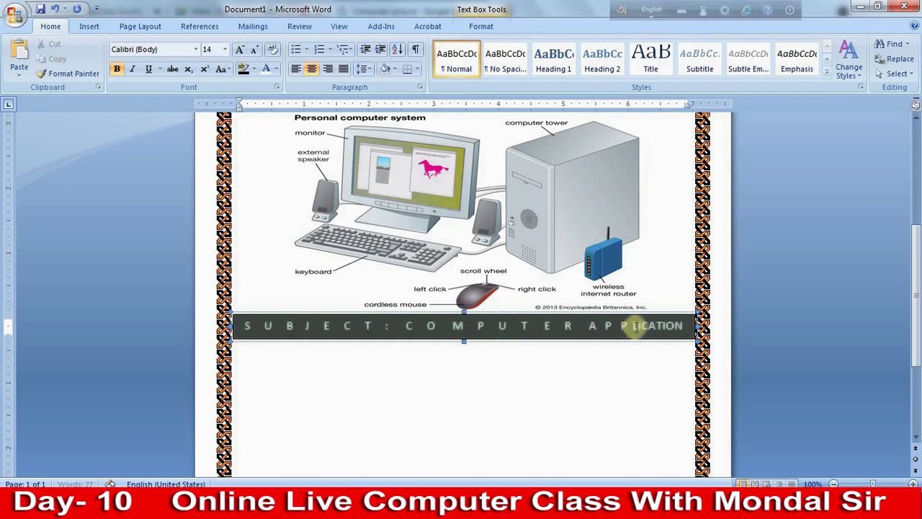
{"action": "left_click", "coordinate": [638, 325]}
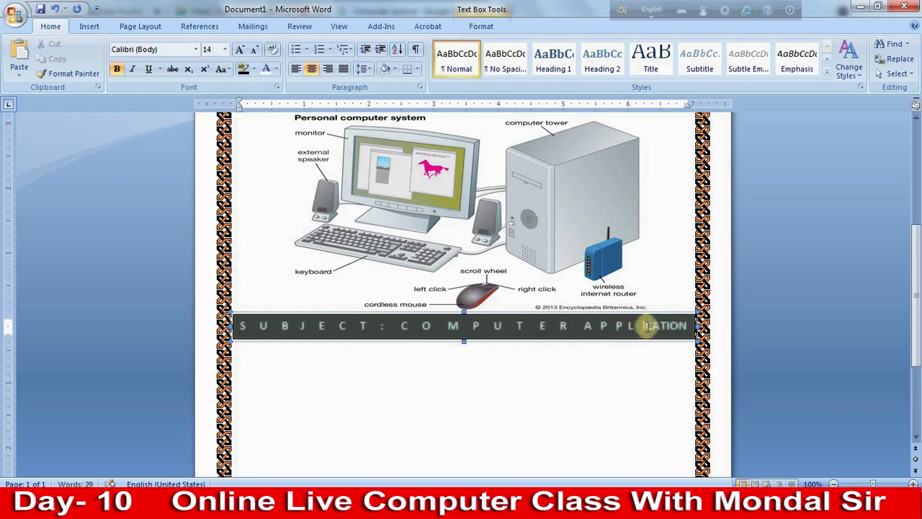
{"action": "left_click", "coordinate": [650, 326]}
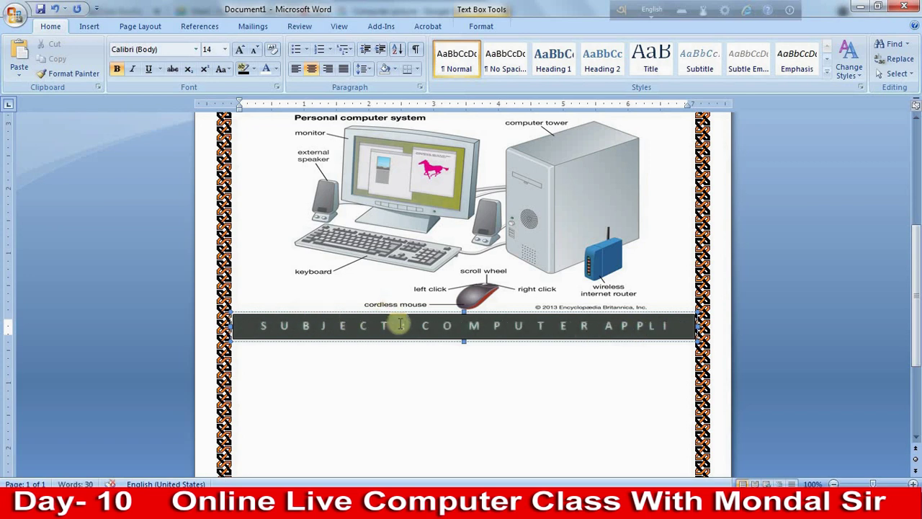
{"action": "left_click", "coordinate": [303, 326]}
{"action": "key", "text": "BackSpace"}
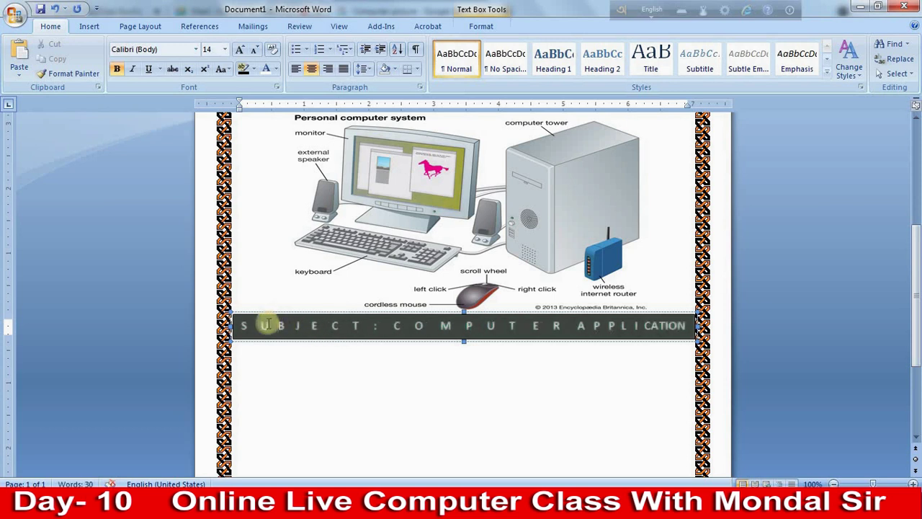
Remove the extra spaces inside SUBJECT, beside the colon and throughout COMPUTER
{"action": "left_click", "coordinate": [255, 324]}
{"action": "key", "text": "BackSpace"}
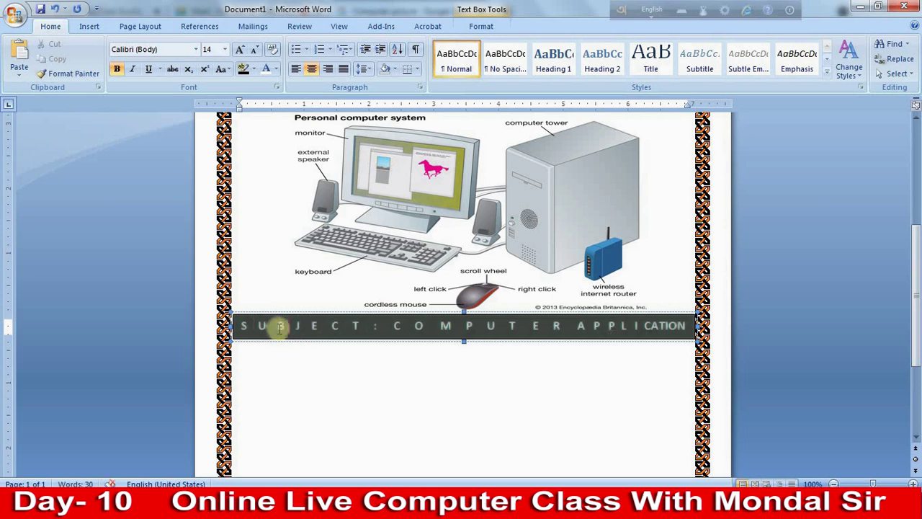
{"action": "left_click", "coordinate": [349, 326]}
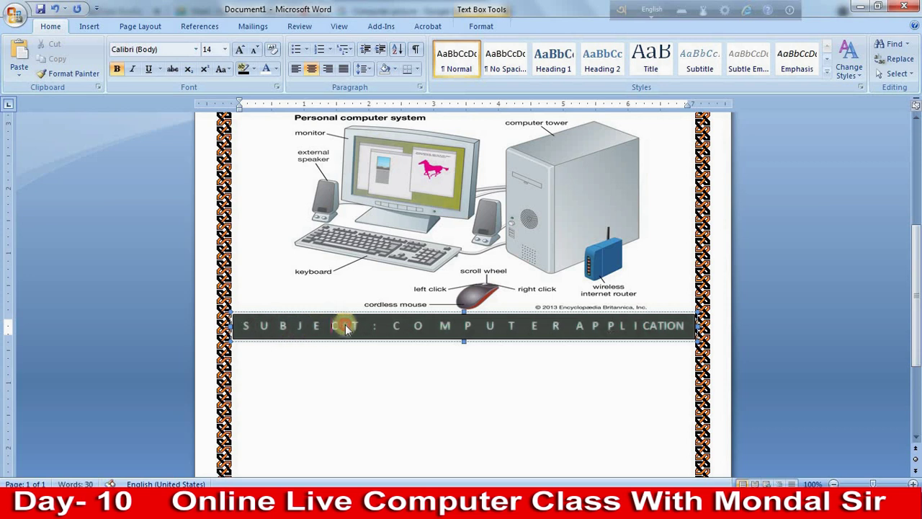
{"action": "key", "text": "BackSpace"}
{"action": "left_click", "coordinate": [386, 330]}
{"action": "key", "text": "BackSpace"}
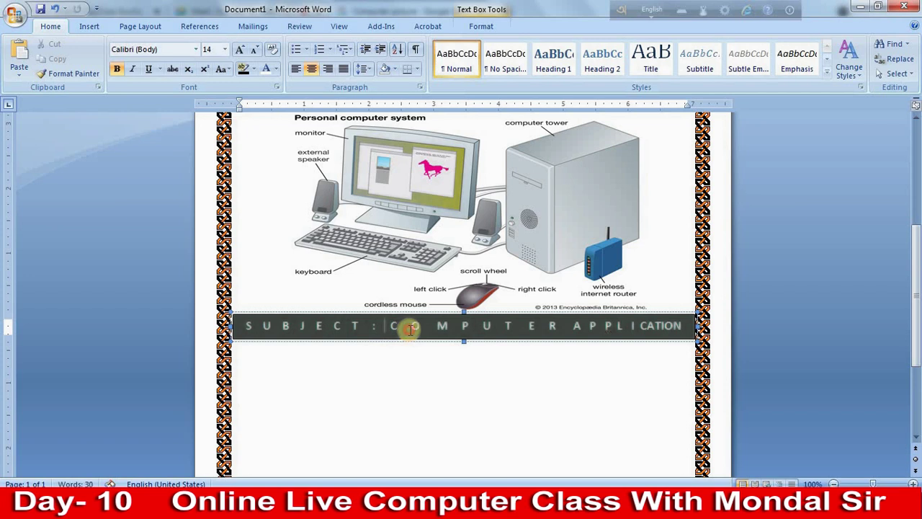
{"action": "left_click", "coordinate": [411, 330]}
{"action": "key", "text": "BackSpace"}
{"action": "left_click", "coordinate": [432, 329]}
{"action": "key", "text": "BackSpace"}
{"action": "left_click", "coordinate": [457, 329]}
{"action": "key", "text": "BackSpace"}
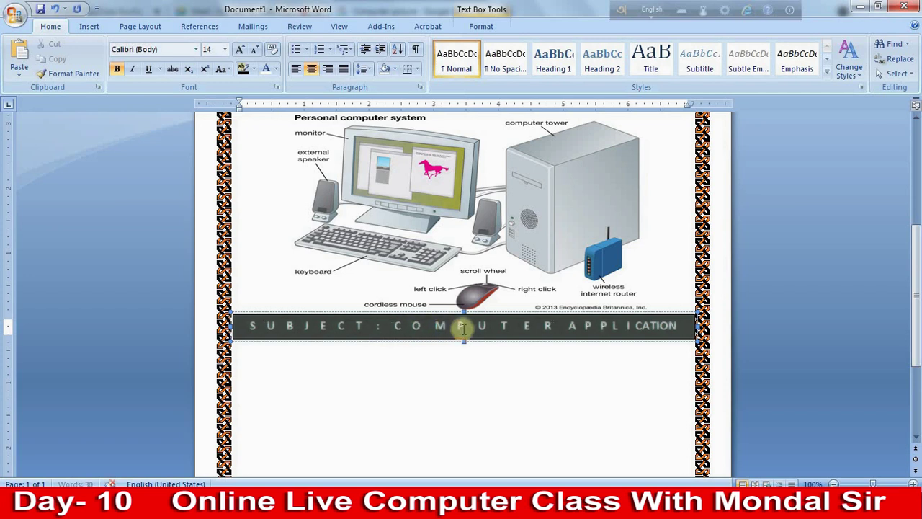
{"action": "left_click", "coordinate": [483, 329]}
{"action": "key", "text": "BackSpace"}
{"action": "left_click", "coordinate": [509, 329]}
{"action": "key", "text": "BackSpace"}
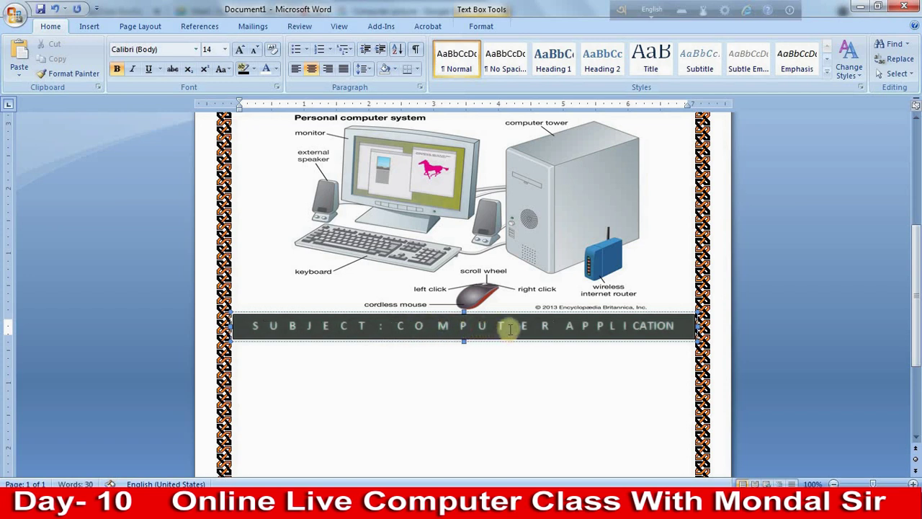
{"action": "left_click", "coordinate": [519, 330]}
{"action": "key", "text": "BackSpace"}
{"action": "left_click", "coordinate": [540, 329]}
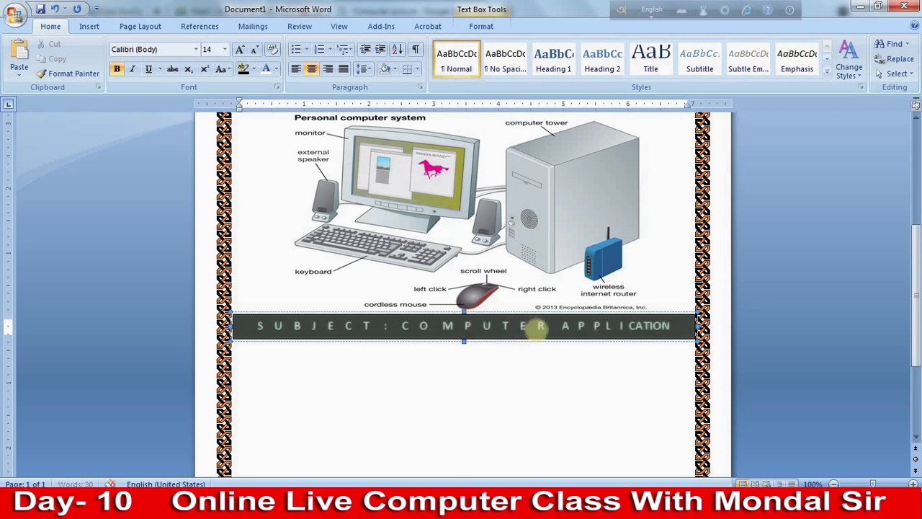
{"action": "key", "text": "BackSpace"}
{"action": "left_click", "coordinate": [556, 329]}
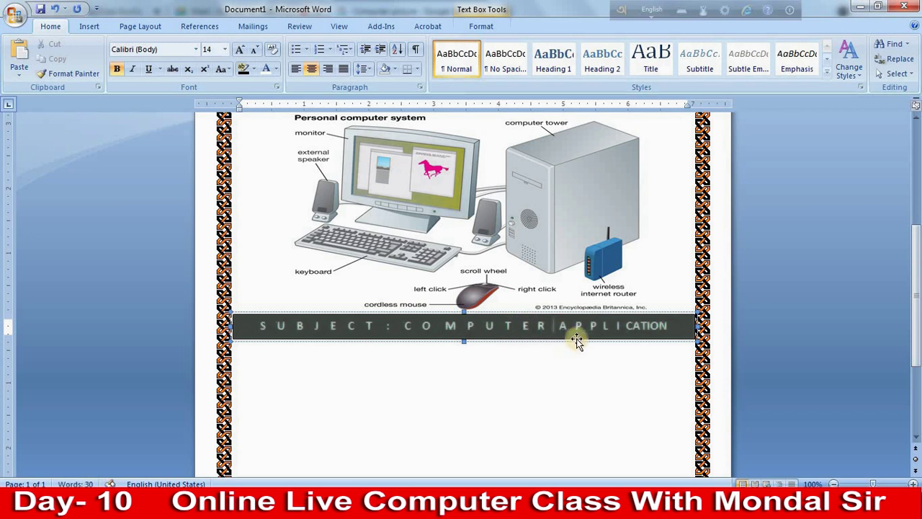
Delete the remaining doubled spaces between S-U, C-T, P-U, R-A and in COMPUTER
{"action": "left_click", "coordinate": [292, 327]}
{"action": "left_click", "coordinate": [364, 327]}
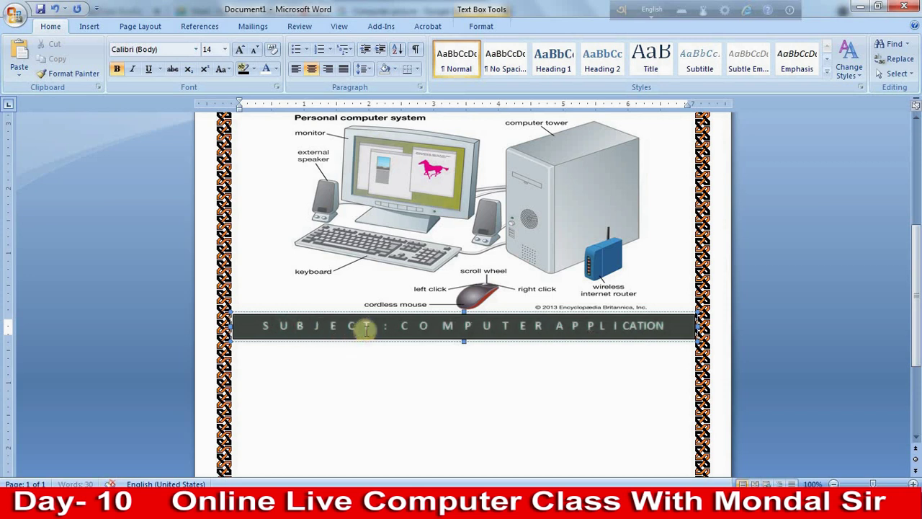
{"action": "key", "text": "Delete"}
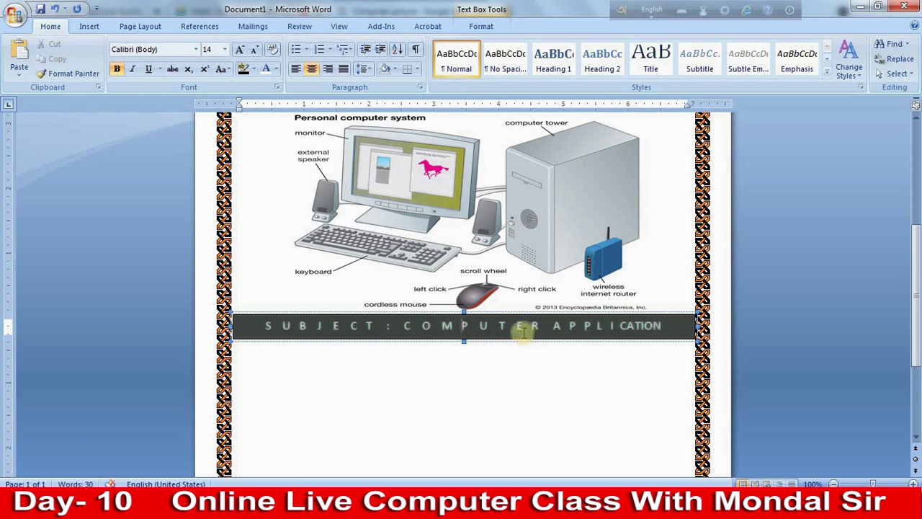
{"action": "left_click", "coordinate": [475, 325]}
{"action": "key", "text": "Delete"}
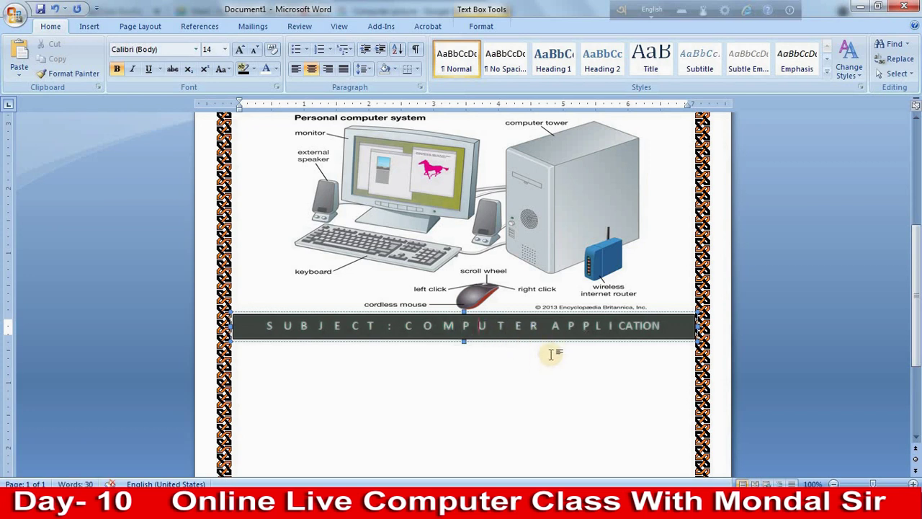
{"action": "left_click", "coordinate": [549, 328]}
{"action": "key", "text": "Delete"}
{"action": "left_click", "coordinate": [510, 328]}
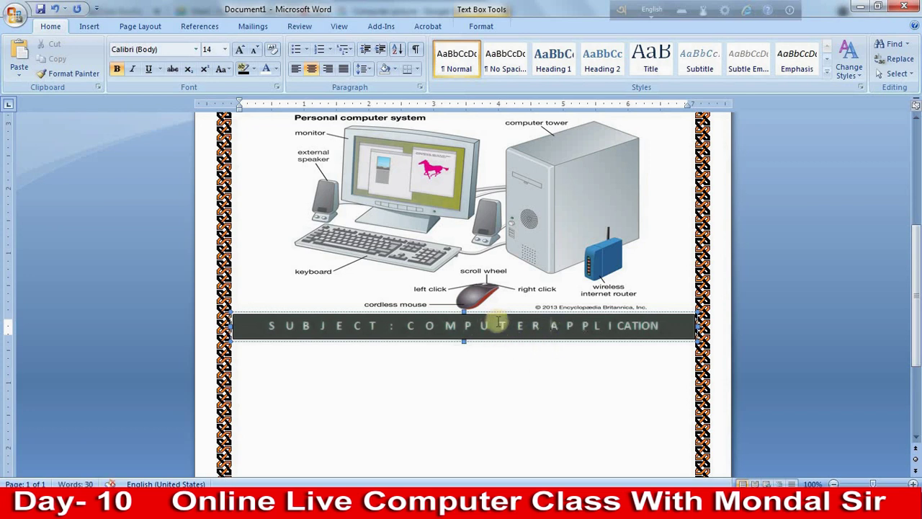
{"action": "key", "text": "Delete"}
{"action": "left_click", "coordinate": [288, 324]}
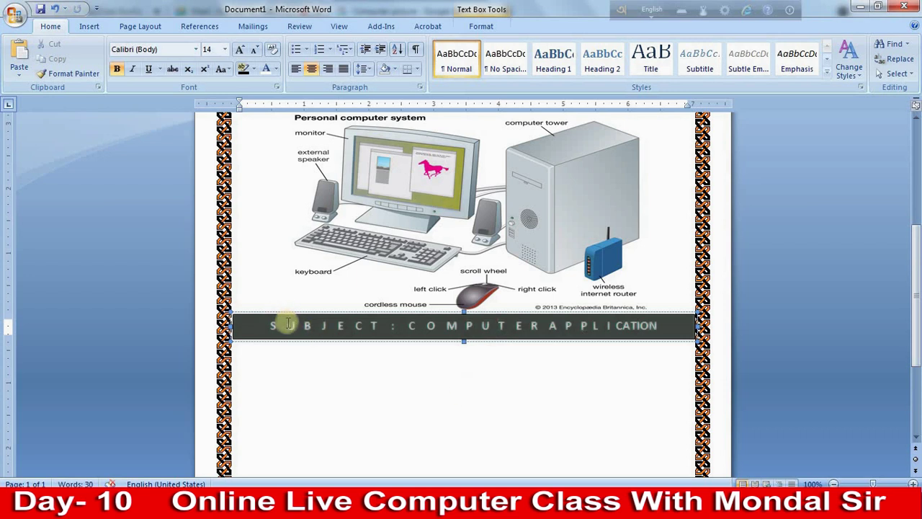
{"action": "key", "text": "Delete"}
Space out the end of APPLICATION so it reads 'C A T I O N'
{"action": "left_click", "coordinate": [624, 328]}
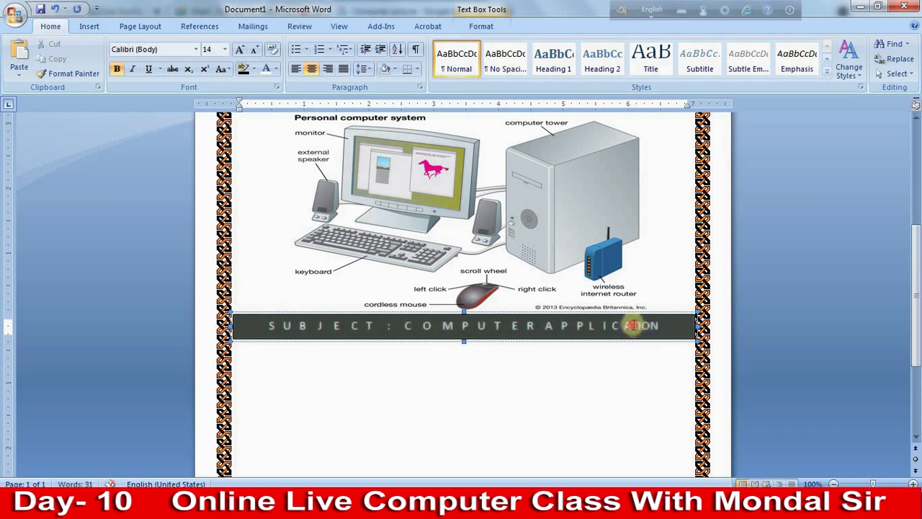
{"action": "left_click", "coordinate": [636, 328]}
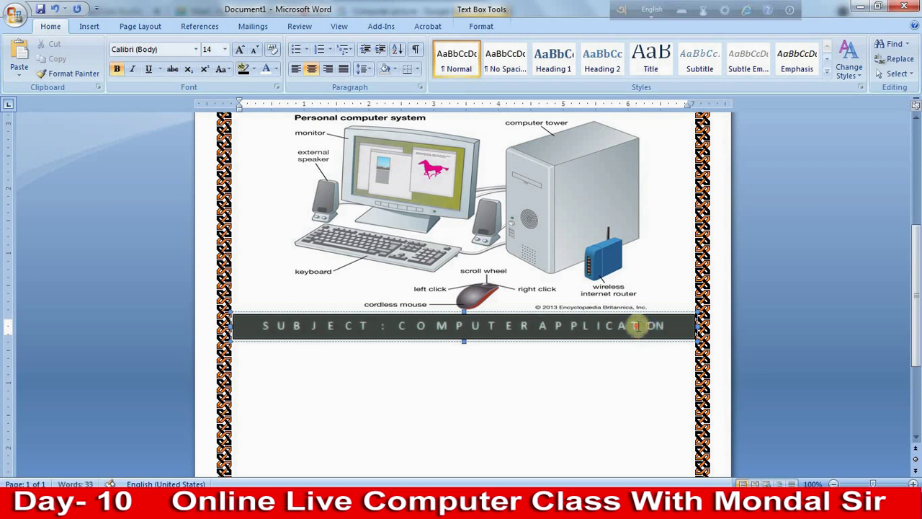
{"action": "left_click", "coordinate": [643, 326]}
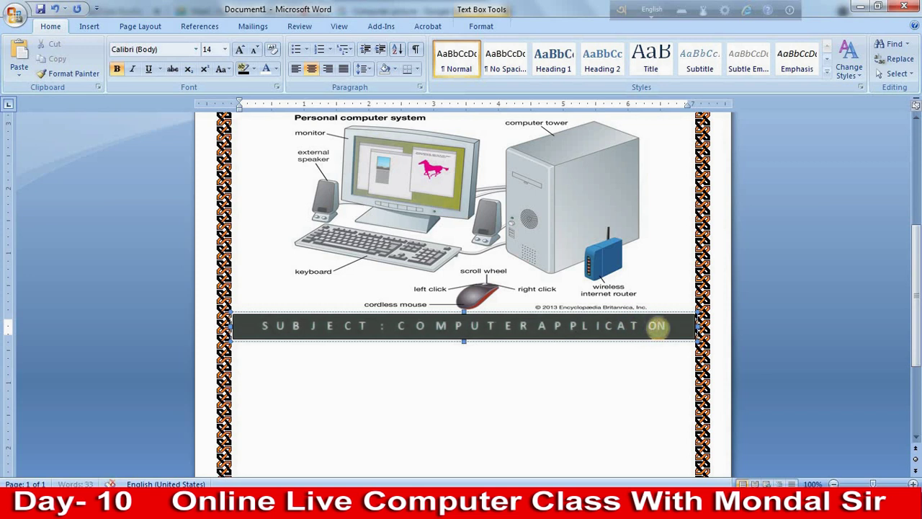
{"action": "left_click", "coordinate": [653, 327]}
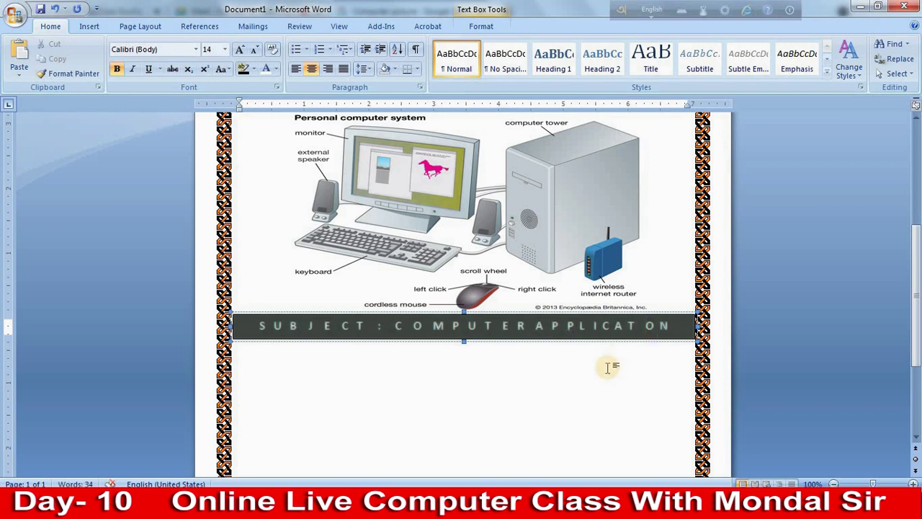
{"action": "key", "text": "BackSpace"}
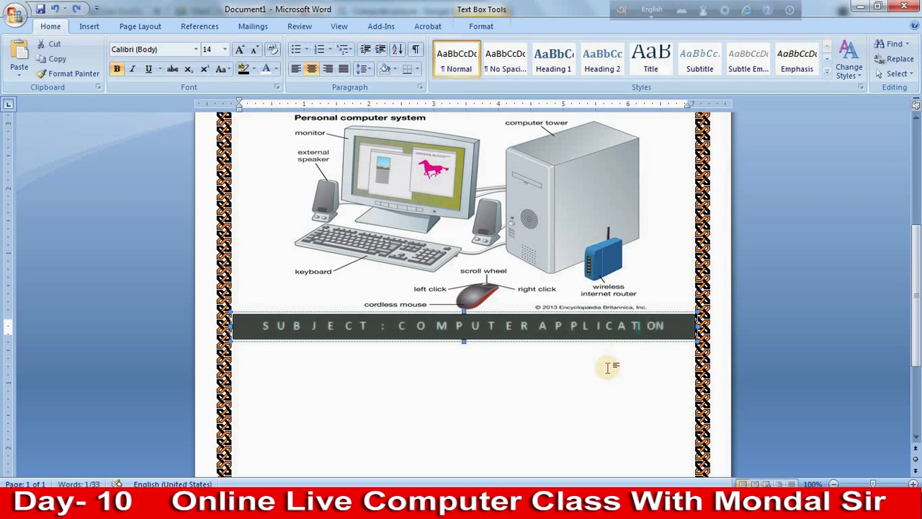
{"action": "double_click", "coordinate": [650, 326]}
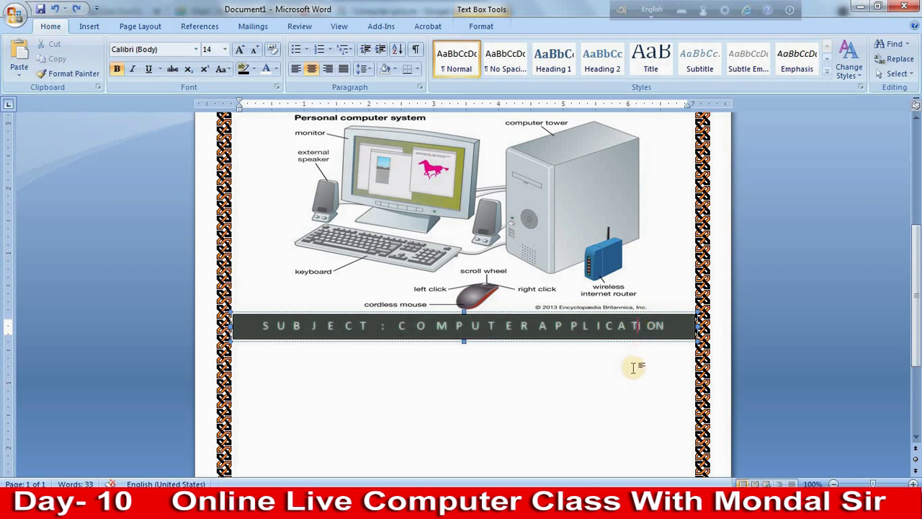
{"action": "type", "text": "I O"}
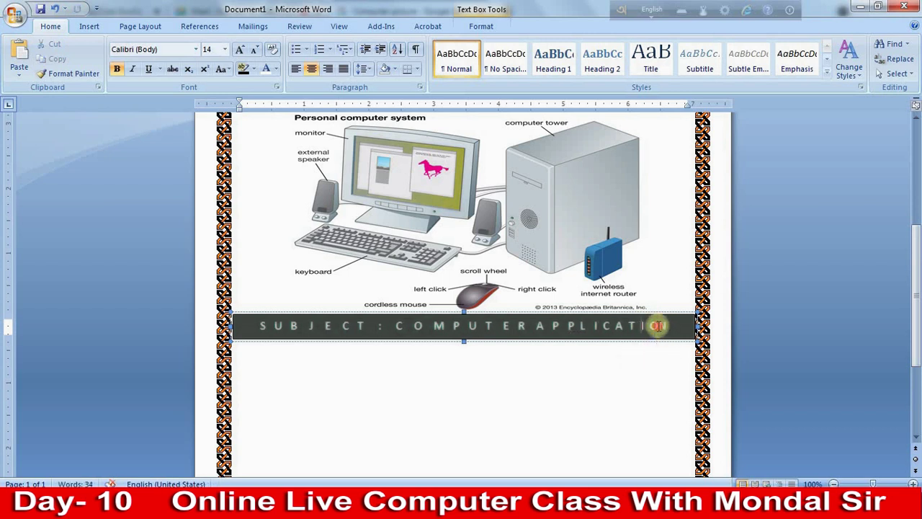
{"action": "type", "text": " NN"}
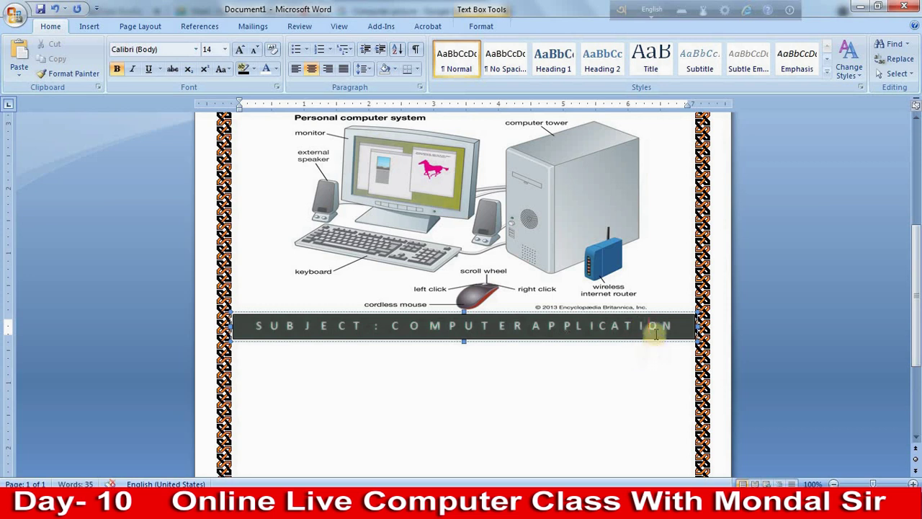
{"action": "key", "text": "BackSpace"}
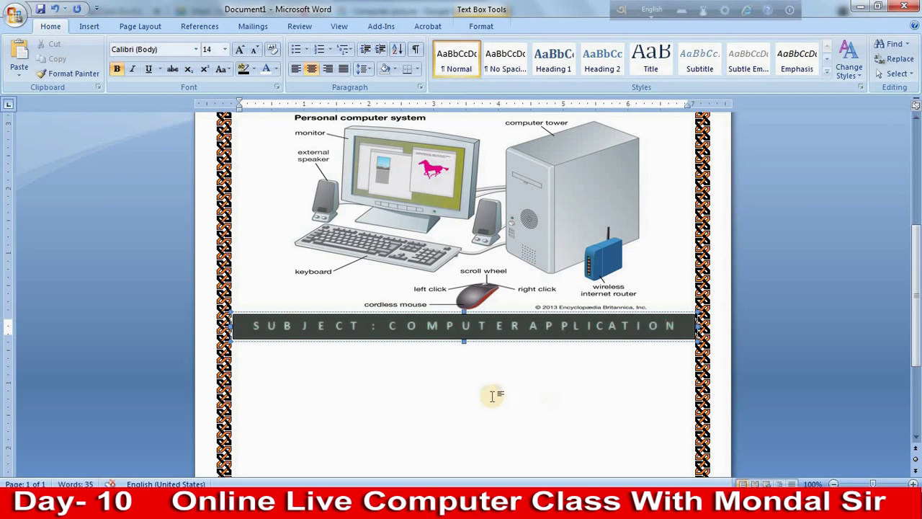
{"action": "left_click", "coordinate": [262, 325]}
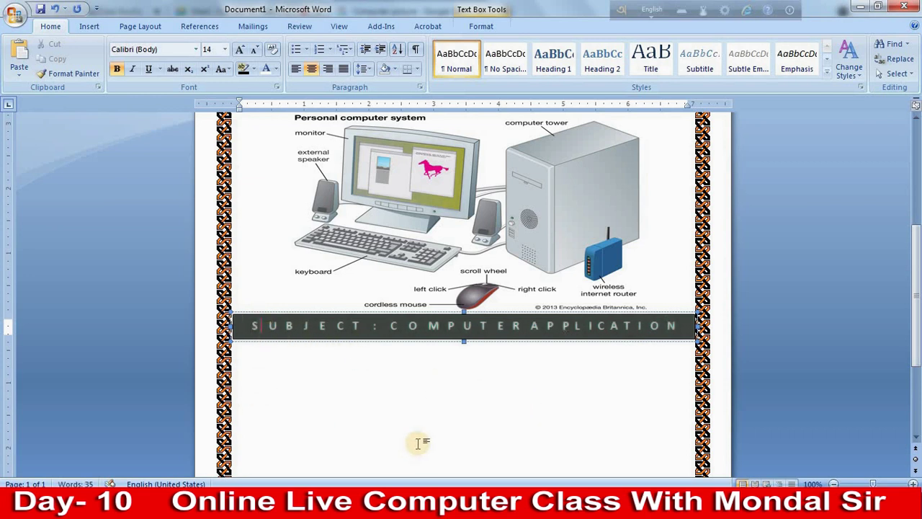
Draw a 2.19" by 5.3" rectangle just below the subject banner
{"action": "left_click", "coordinate": [434, 422]}
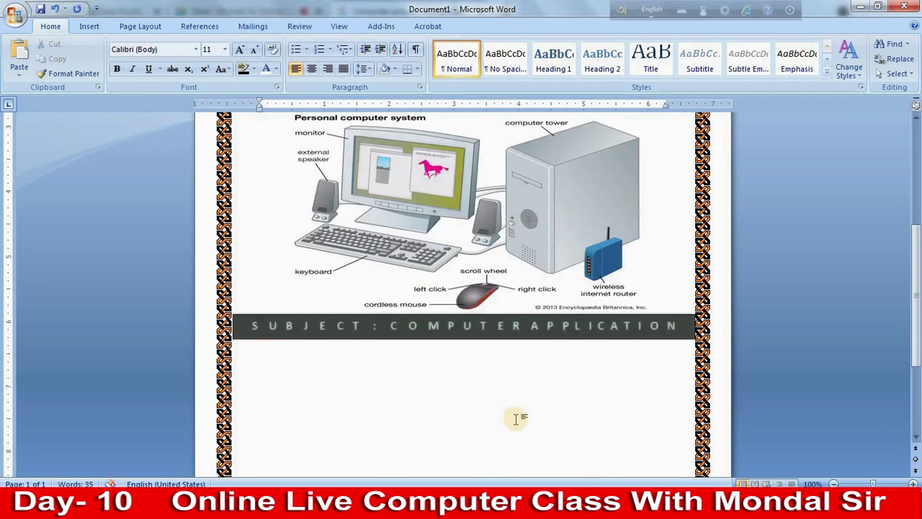
{"action": "scroll", "coordinate": [529, 400], "scroll_direction": "up", "scroll_amount": 3}
{"action": "scroll", "coordinate": [533, 396], "scroll_direction": "down", "scroll_amount": 4}
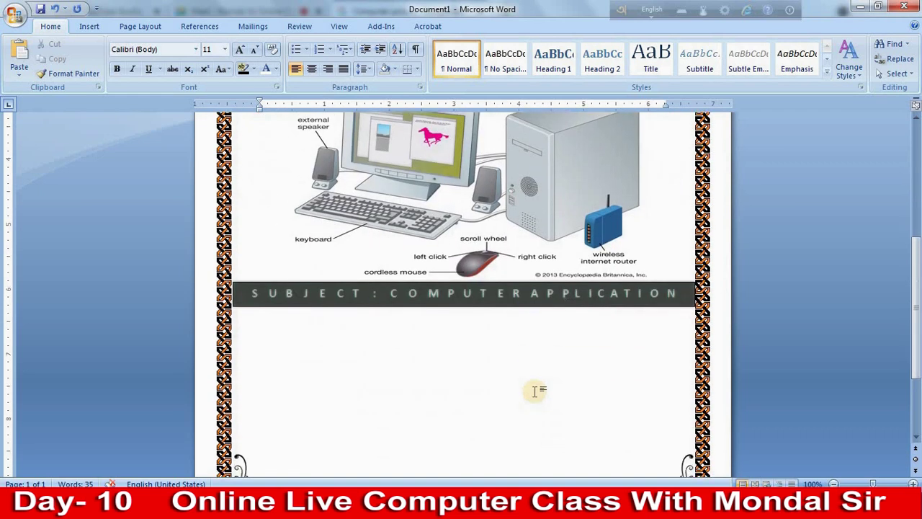
{"action": "scroll", "coordinate": [533, 389], "scroll_direction": "down", "scroll_amount": 3}
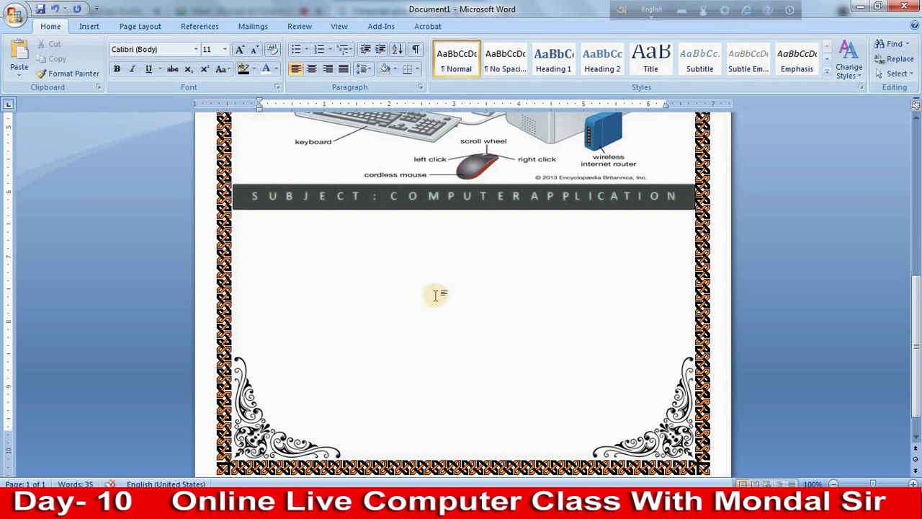
{"action": "left_click", "coordinate": [89, 28]}
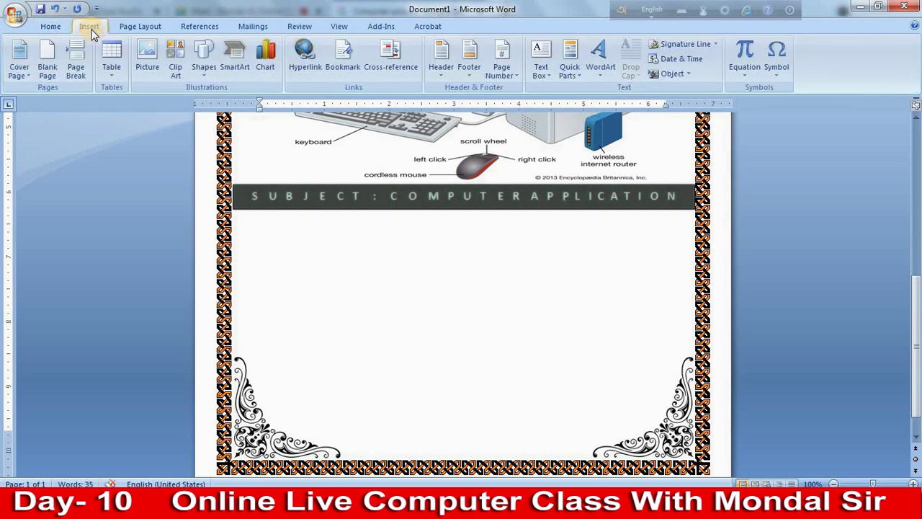
{"action": "left_click", "coordinate": [205, 67]}
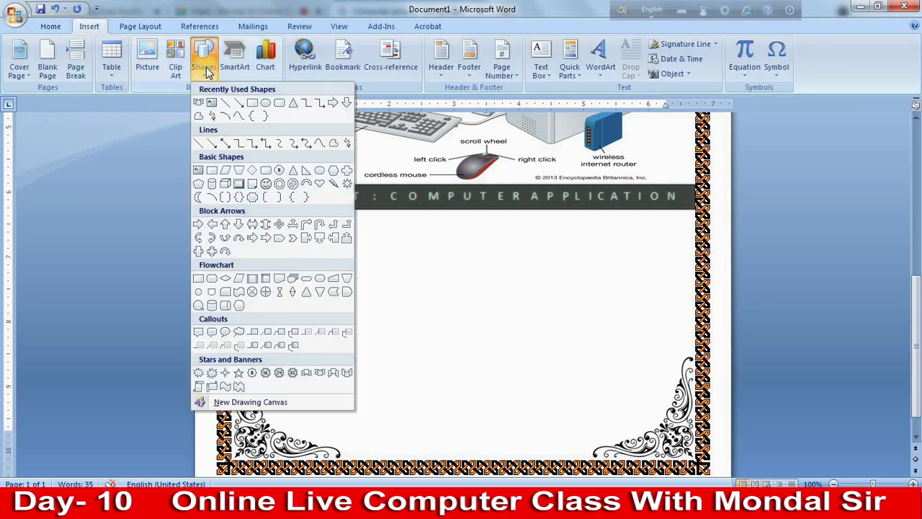
{"action": "left_click", "coordinate": [251, 104]}
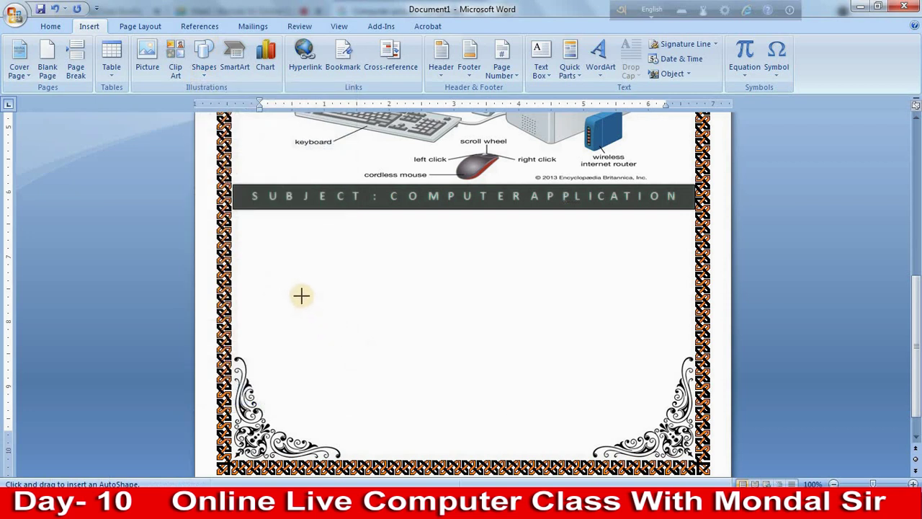
{"action": "left_click_drag", "start_coordinate": [300, 292], "coordinate": [644, 421]}
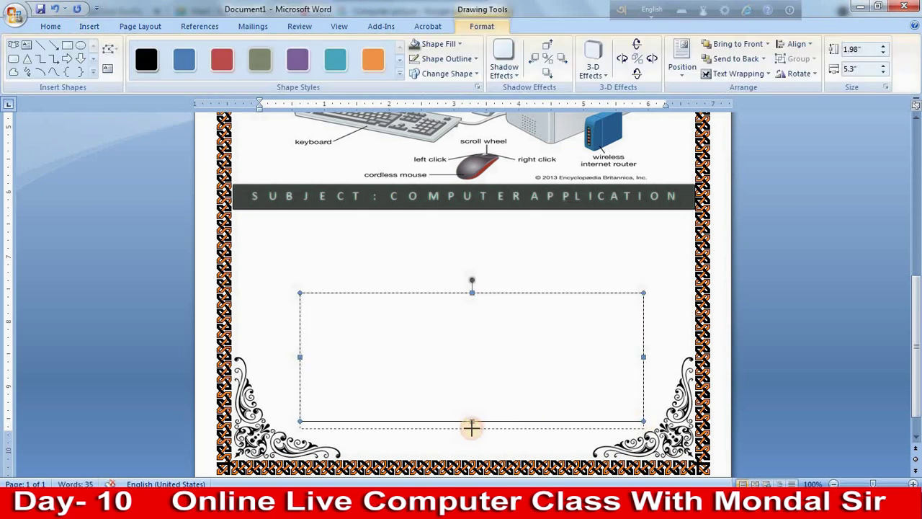
{"action": "left_click_drag", "start_coordinate": [472, 421], "coordinate": [472, 429]}
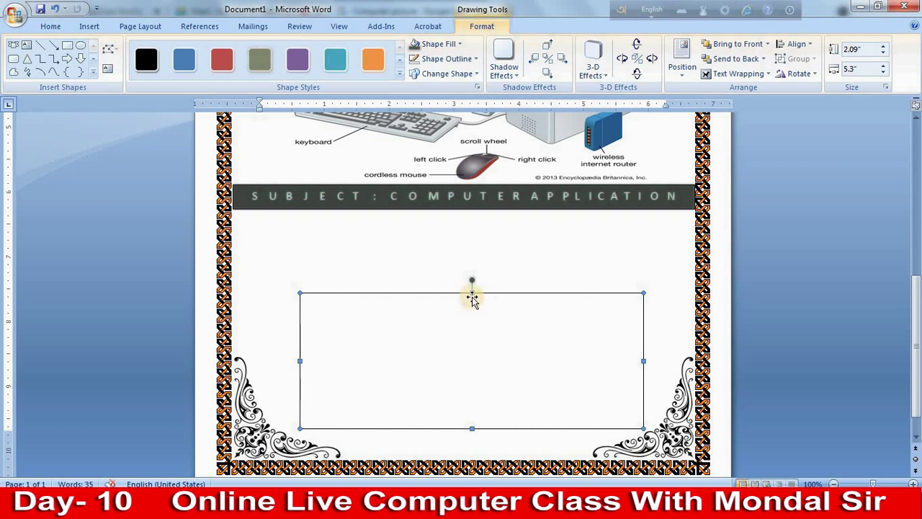
{"action": "left_click_drag", "start_coordinate": [472, 287], "coordinate": [472, 280]}
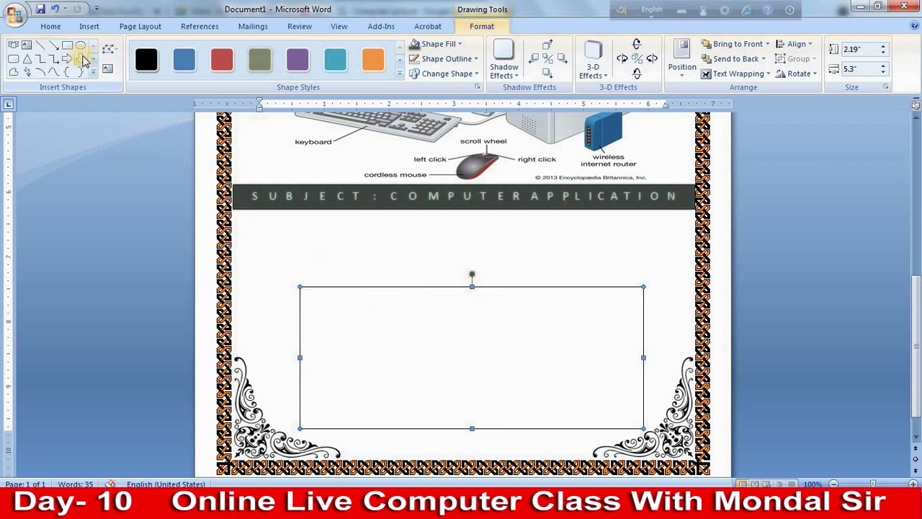
Draw a 2.01" by 5.13" rounded rectangle inside the box and fill the outer rectangle red
{"action": "left_click", "coordinate": [13, 58]}
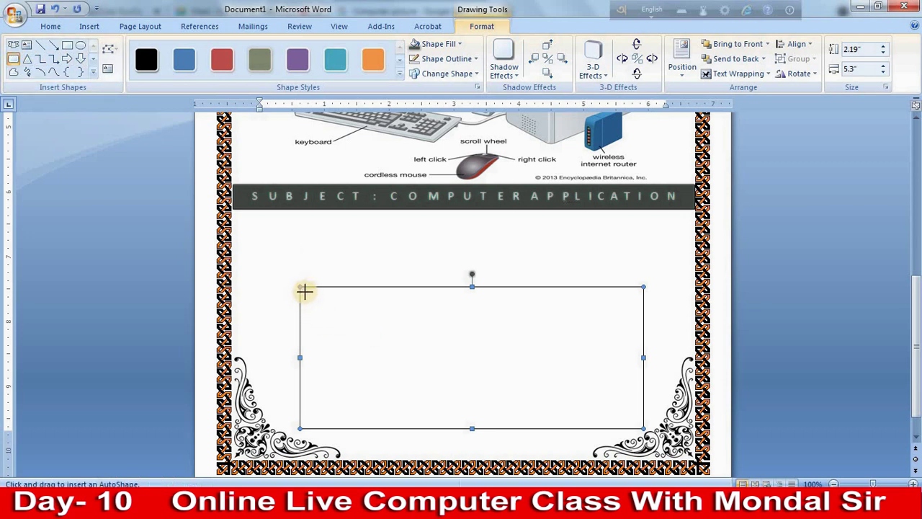
{"action": "left_click_drag", "start_coordinate": [304, 292], "coordinate": [637, 422]}
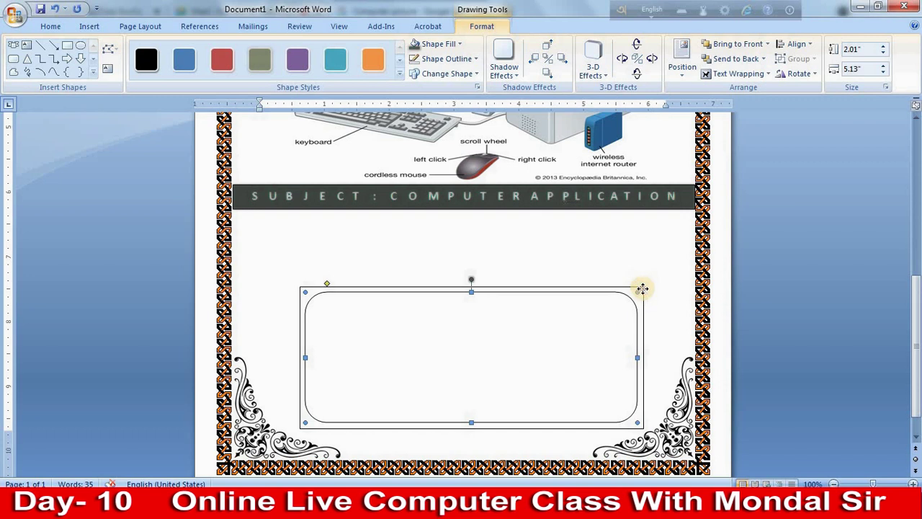
{"action": "left_click", "coordinate": [642, 288]}
{"action": "left_click", "coordinate": [438, 44]}
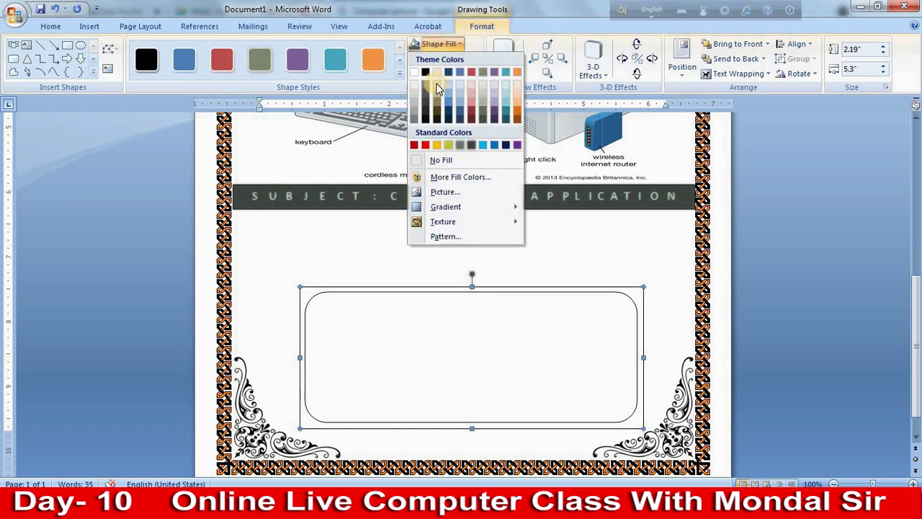
{"action": "left_click", "coordinate": [415, 146]}
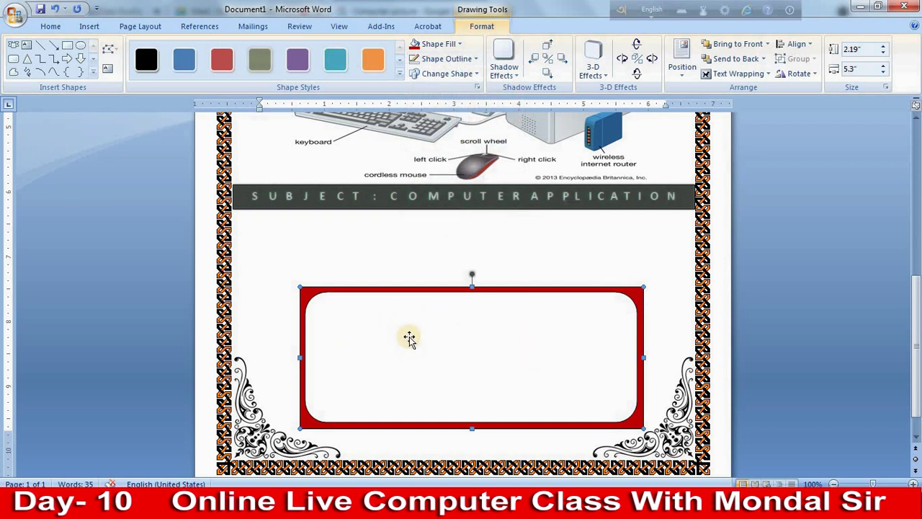
Add a bold, underlined 'Student Profile' heading inside the rounded rectangle
{"action": "right_click", "coordinate": [447, 327]}
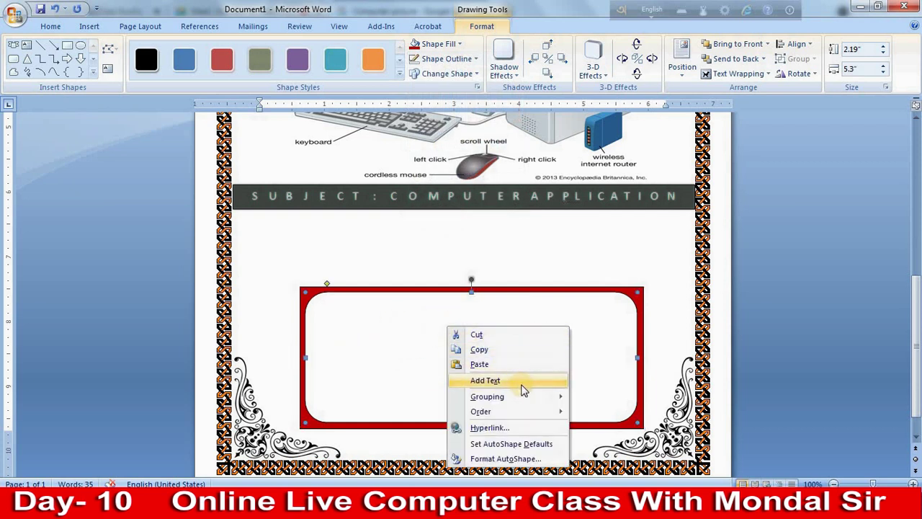
{"action": "left_click", "coordinate": [497, 380]}
{"action": "type", "text": "s"}
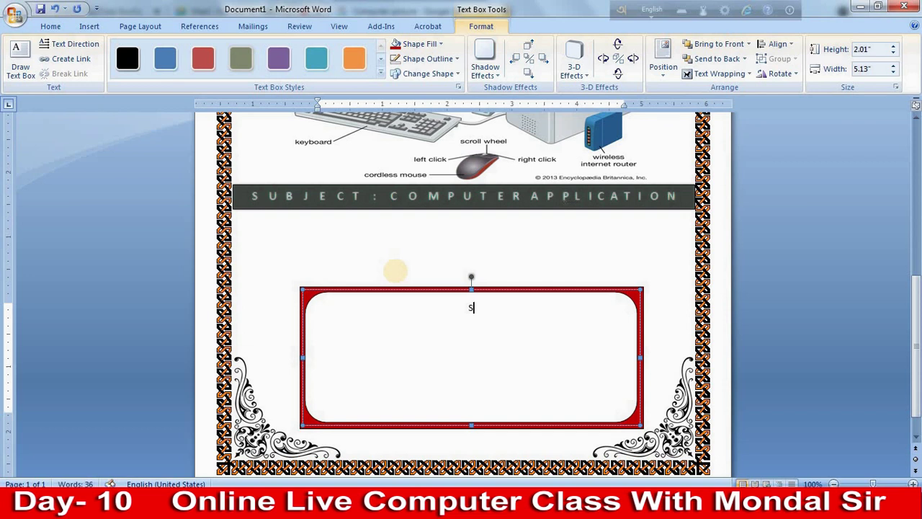
{"action": "key", "text": "BackSpace"}
{"action": "type", "text": "Stude"}
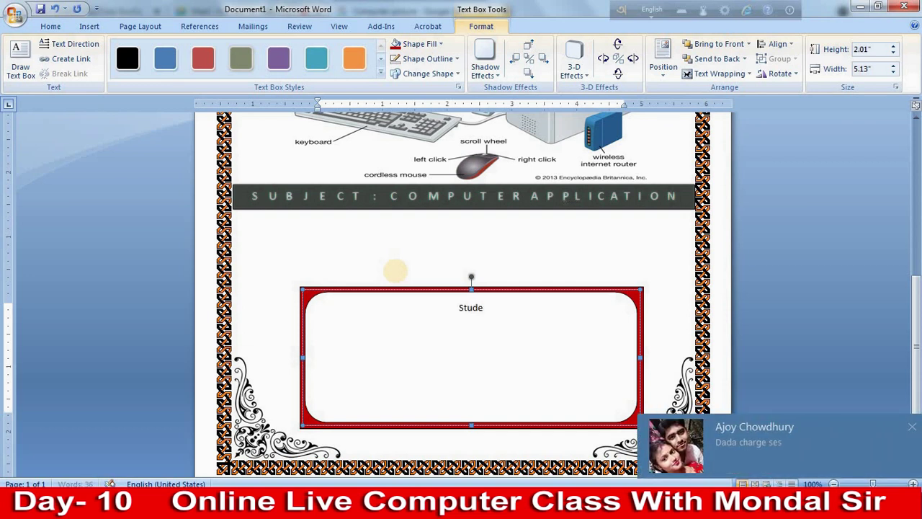
{"action": "type", "text": "nt"}
{"action": "type", "text": " Pro"}
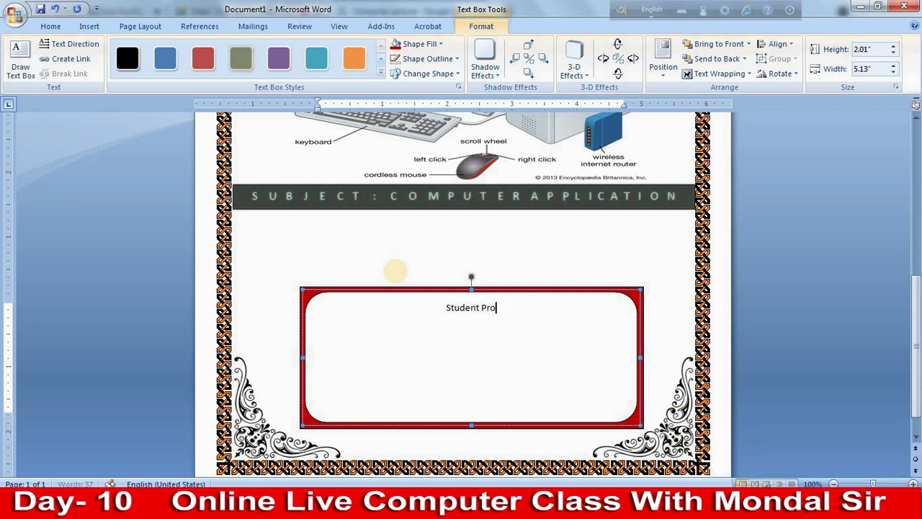
{"action": "type", "text": "file"}
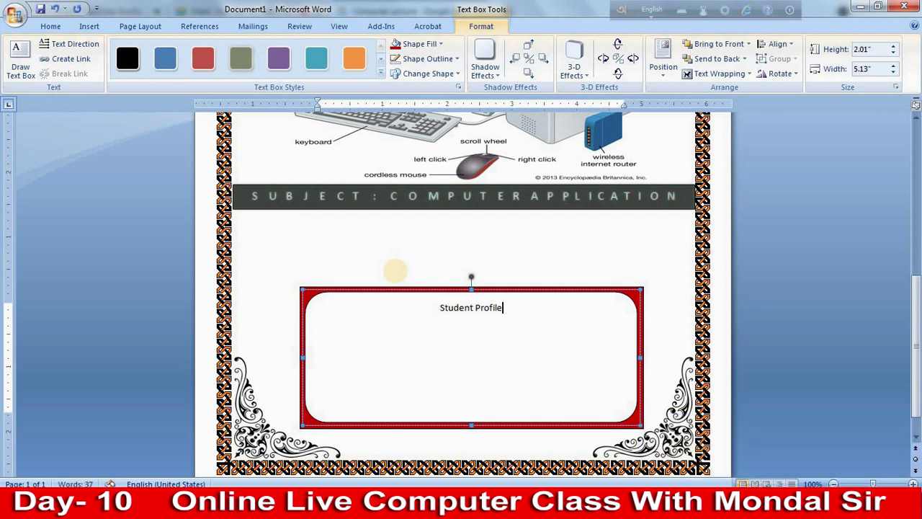
{"action": "key", "text": "Return"}
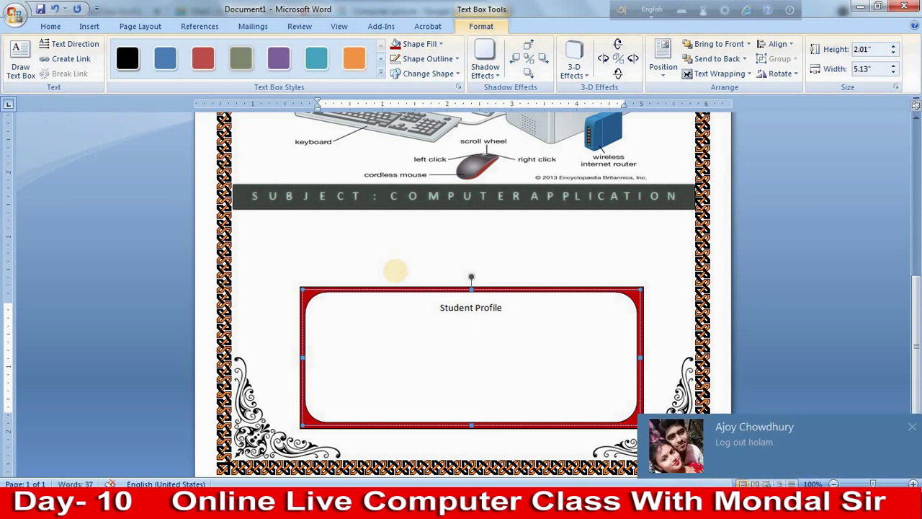
{"action": "triple_click", "coordinate": [467, 311]}
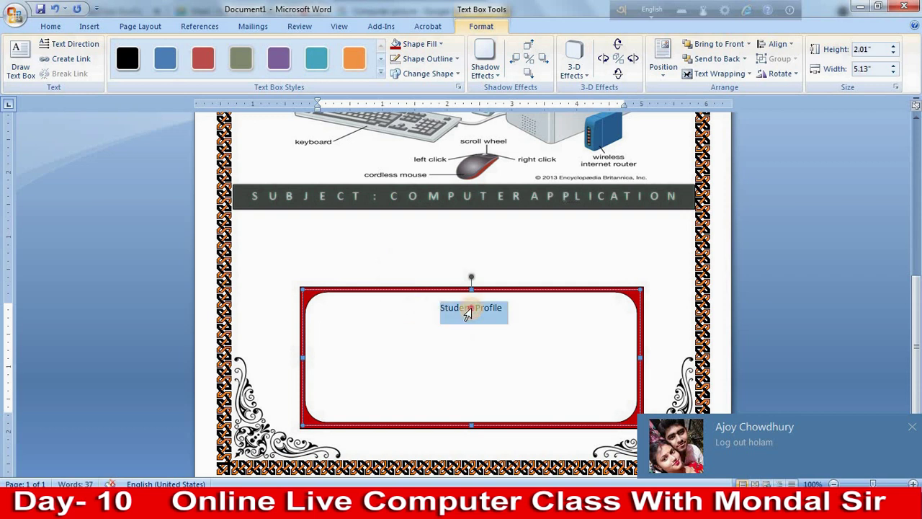
{"action": "key", "text": "ctrl+b"}
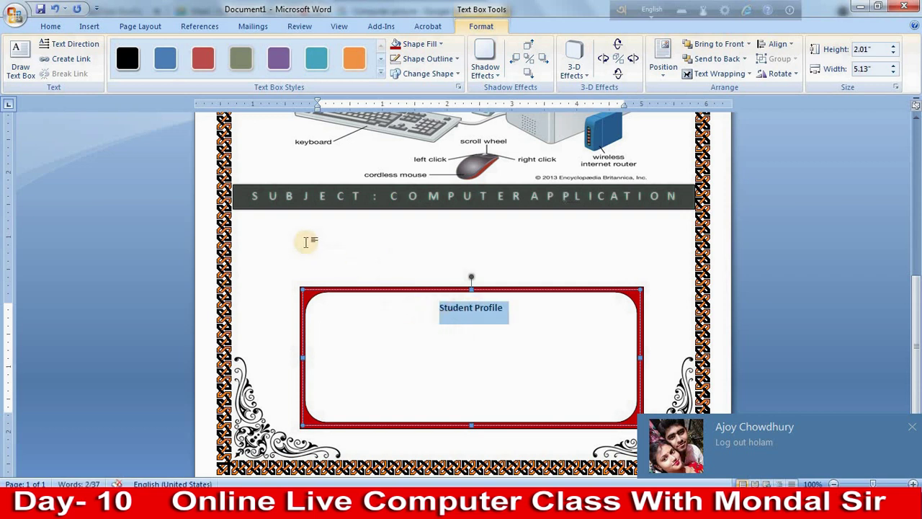
{"action": "key", "text": "ctrl+u"}
Add 'Name:' and 'Class: V' lines, filling Name with the student's name
{"action": "left_click", "coordinate": [376, 353]}
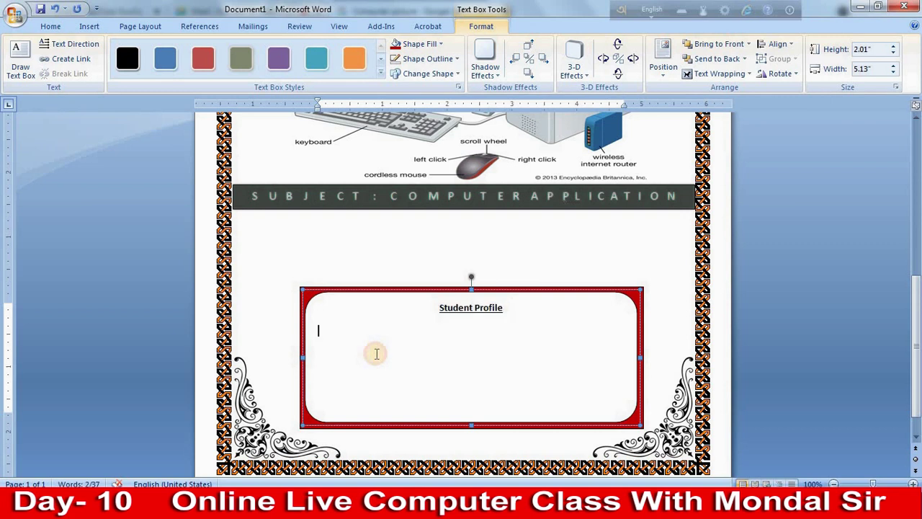
{"action": "type", "text": "Name:"}
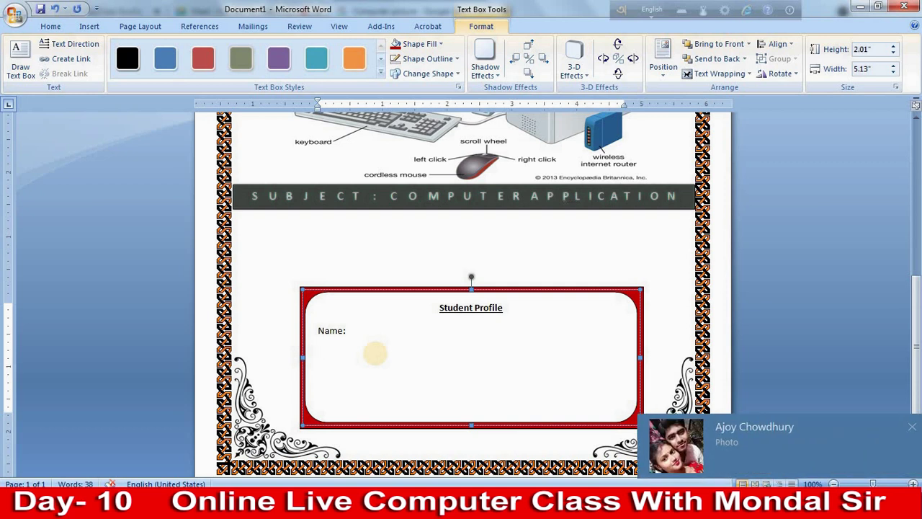
{"action": "type", "text": "Cl"}
{"action": "type", "text": "as "}
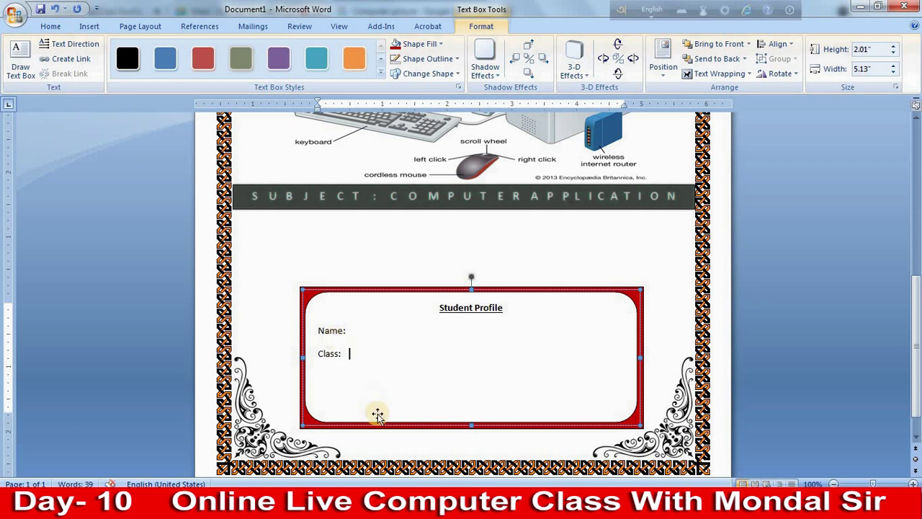
{"action": "type", "text": "     V"}
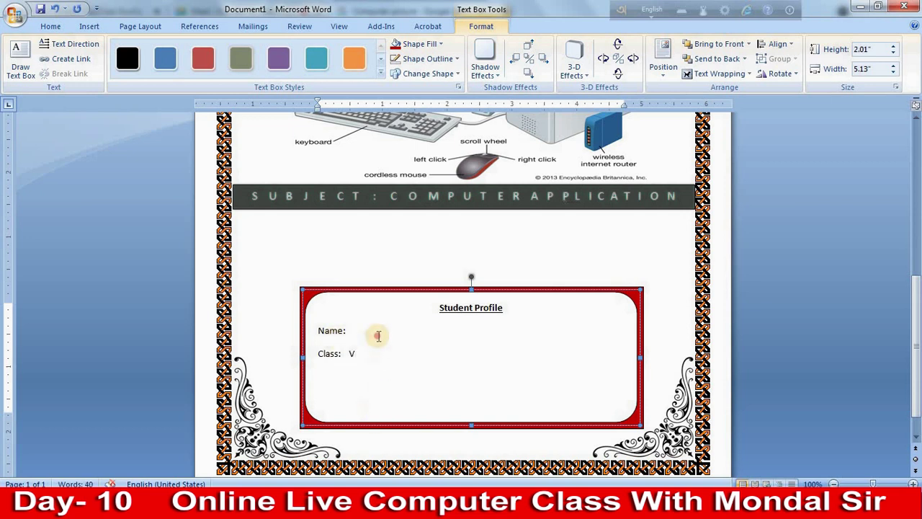
{"action": "left_click", "coordinate": [376, 333]}
{"action": "type", "text": "Ratan Haldar"}
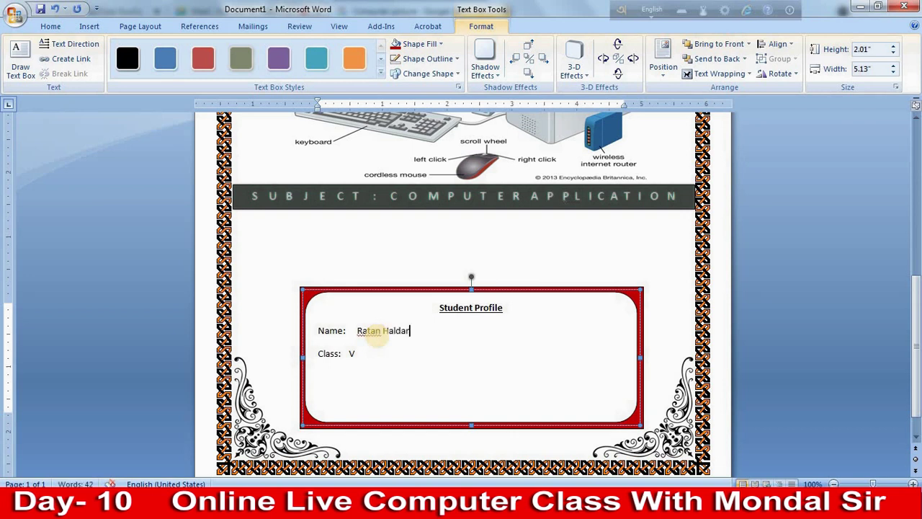
{"action": "left_click", "coordinate": [356, 354]}
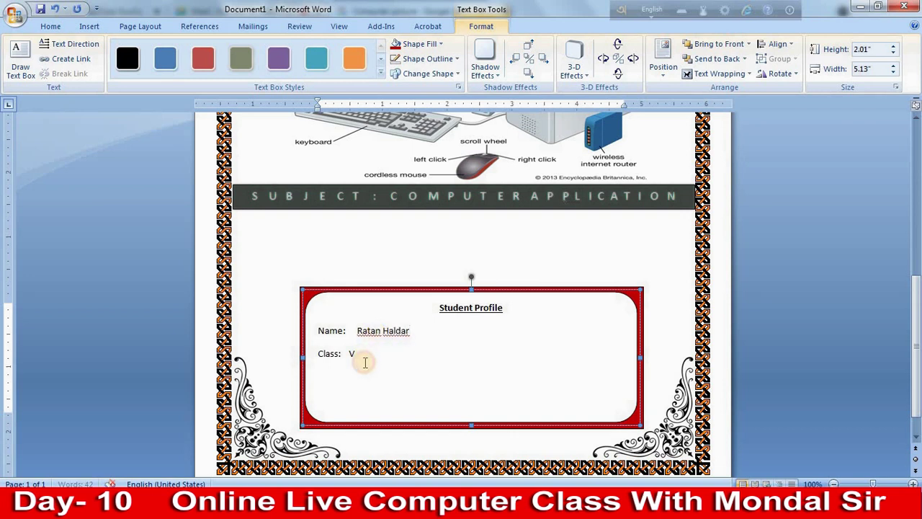
Replace the student's name after Name: with a blank underscore line
{"action": "left_click_drag", "start_coordinate": [355, 331], "coordinate": [407, 329]}
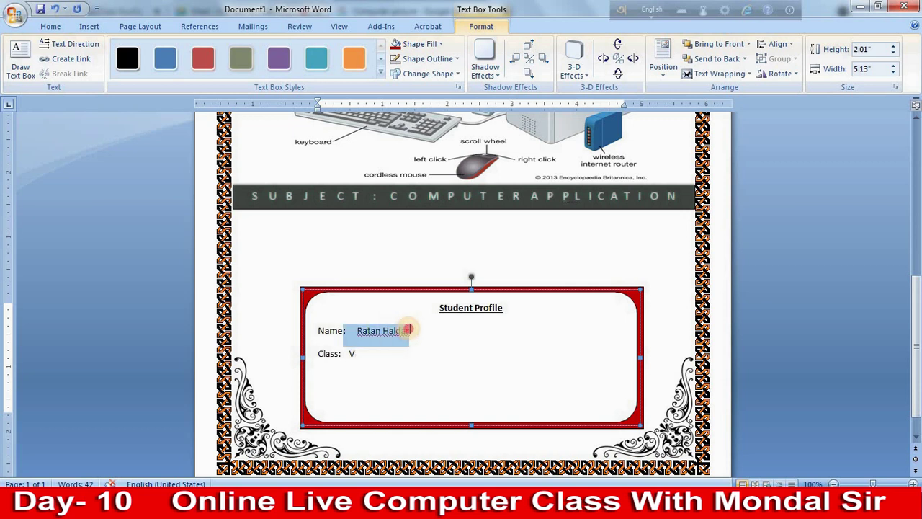
{"action": "left_click", "coordinate": [389, 333]}
{"action": "left_click", "coordinate": [360, 332]}
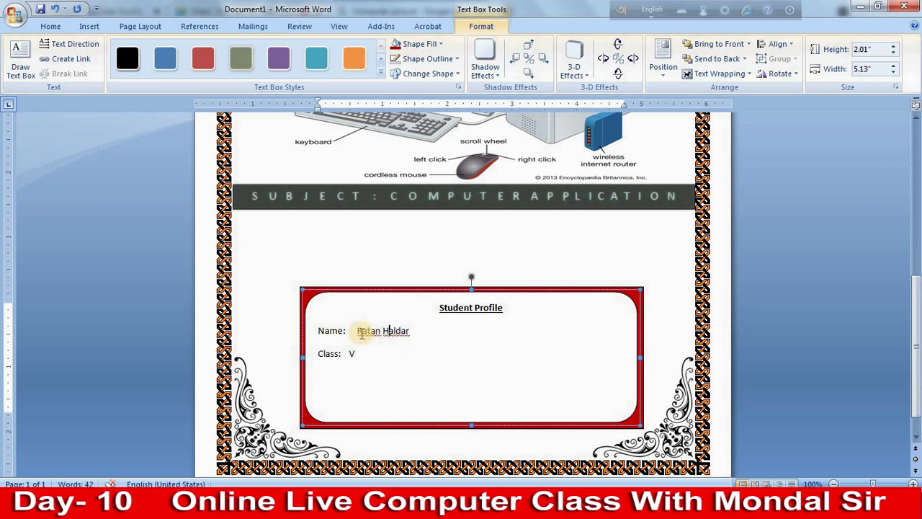
{"action": "left_click_drag", "start_coordinate": [361, 334], "coordinate": [407, 330]}
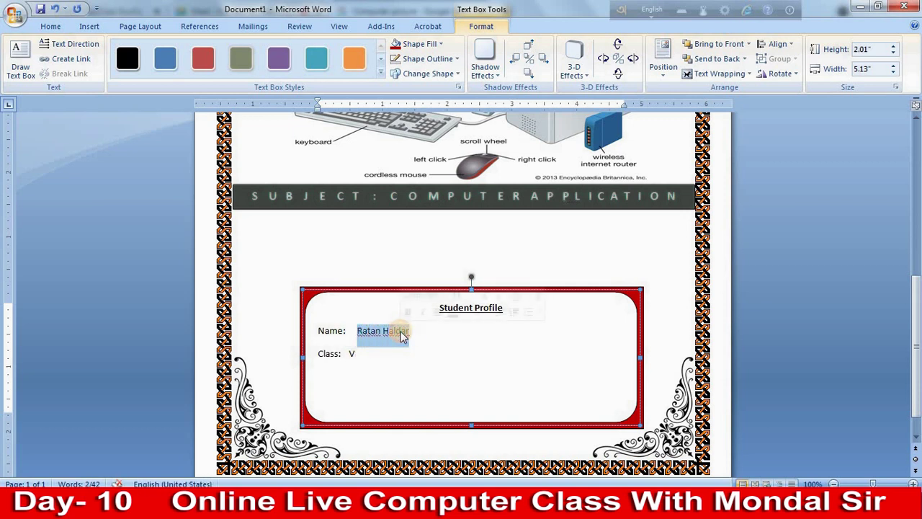
{"action": "key", "text": "BackSpace"}
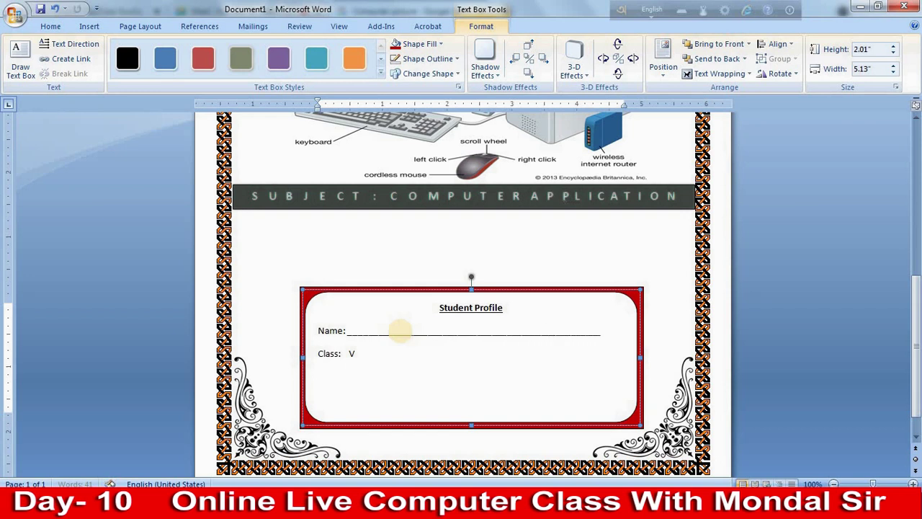
{"action": "type", "text": "______"}
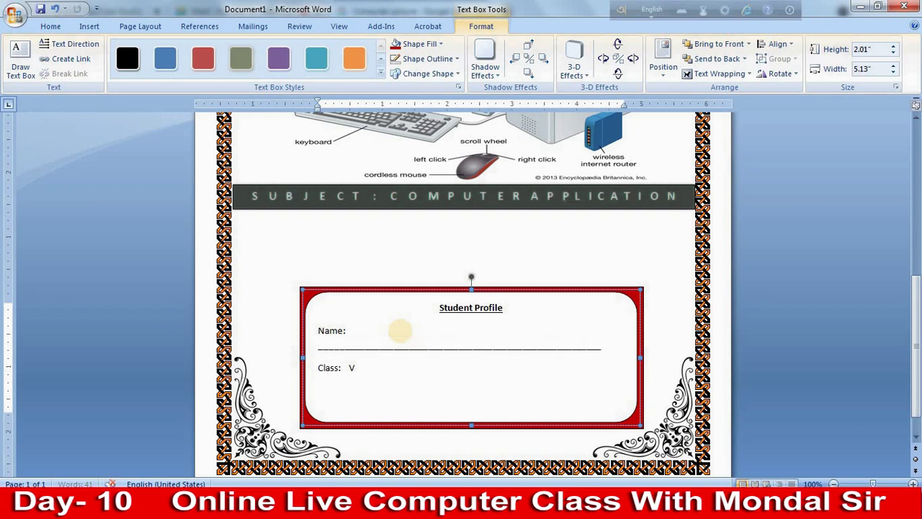
{"action": "key", "text": "BackSpace"}
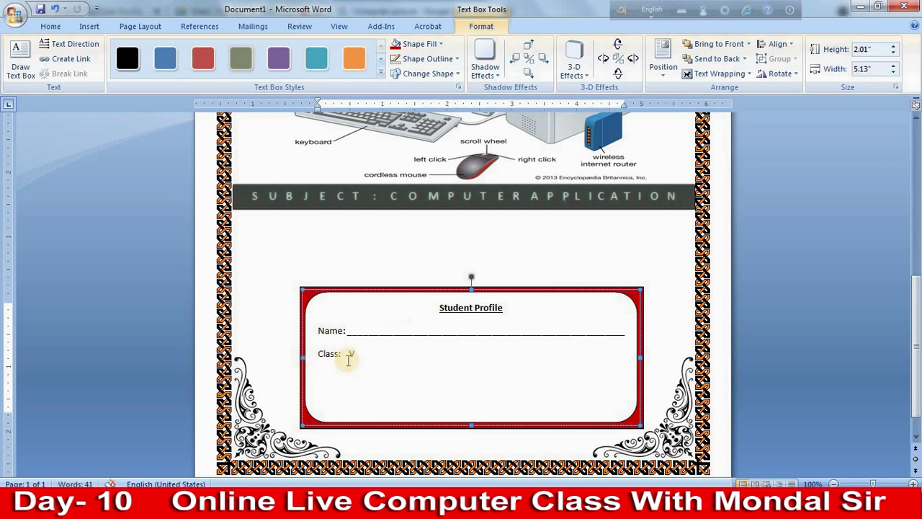
Clear the class value and add Sec, Roll No, Registration No, Session and Date fields with blank lines
{"action": "left_click", "coordinate": [355, 353]}
{"action": "key", "text": "BackSpace"}
{"action": "type", "text": "_______________"}
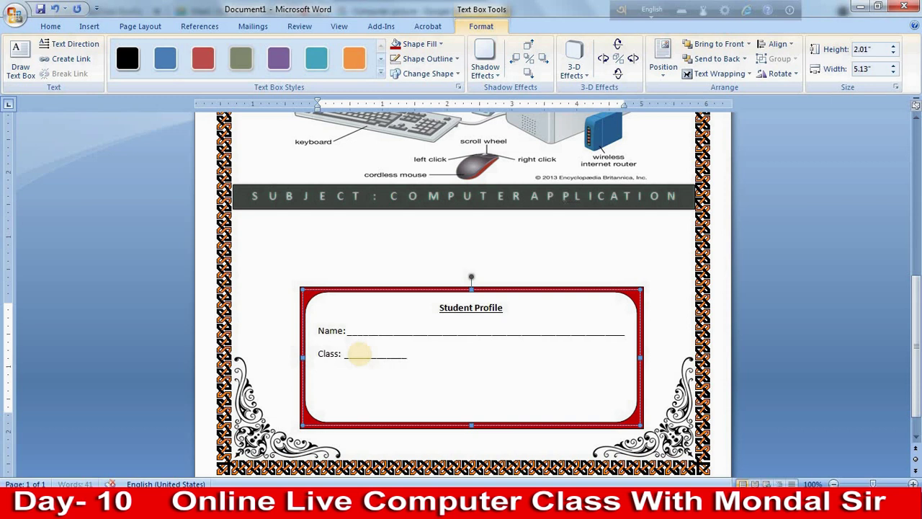
{"action": "type", "text": "Se"}
{"action": "type", "text": "c: ______"}
{"action": "type", "text": "R"}
{"action": "type", "text": "oll No:"}
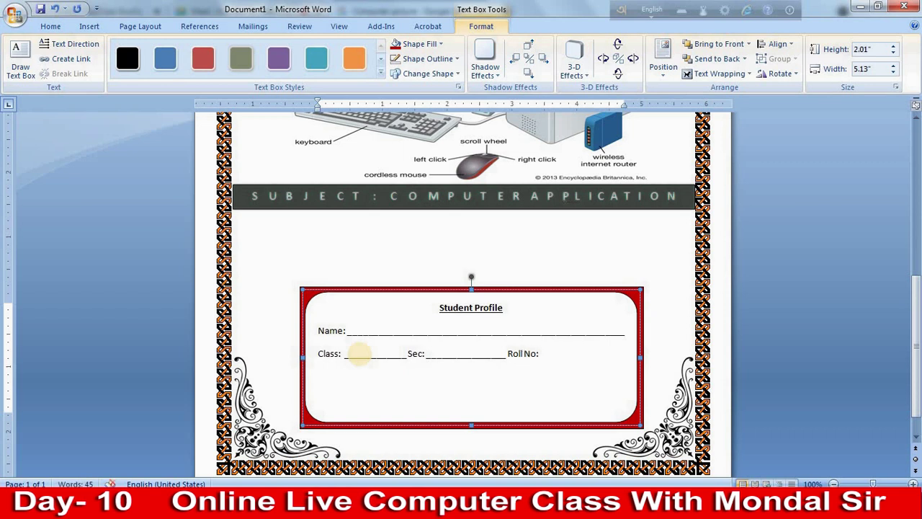
{"action": "type", "text": "______"}
{"action": "type", "text": "Re"}
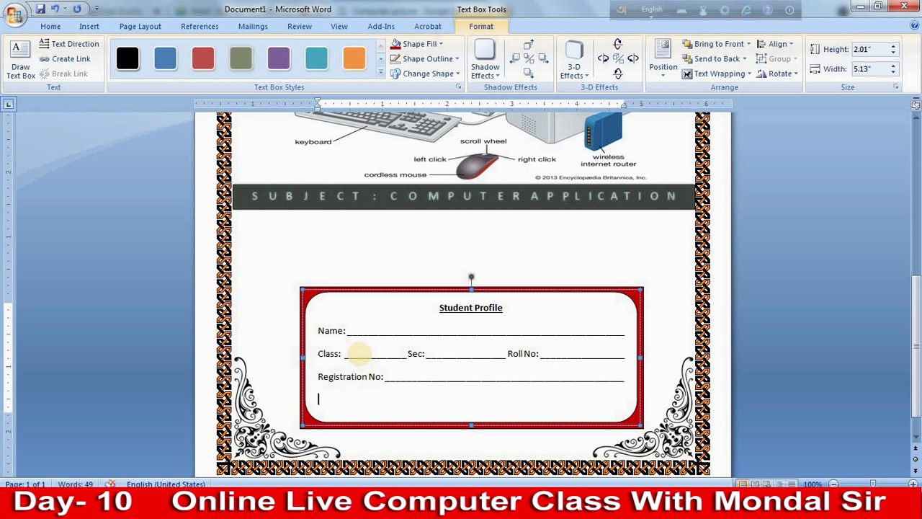
{"action": "type", "text": "Se"}
{"action": "type", "text": "s"}
{"action": "type", "text": "________________________"}
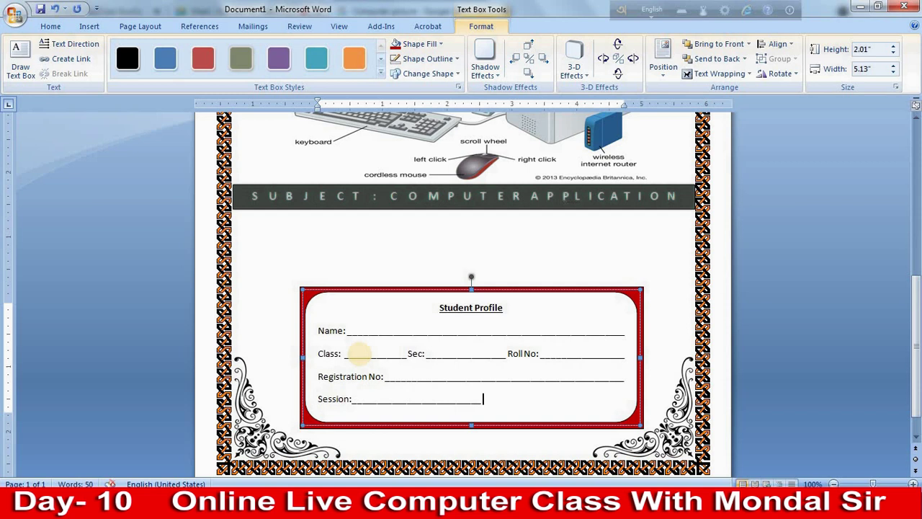
{"action": "type", "text": "Dat"}
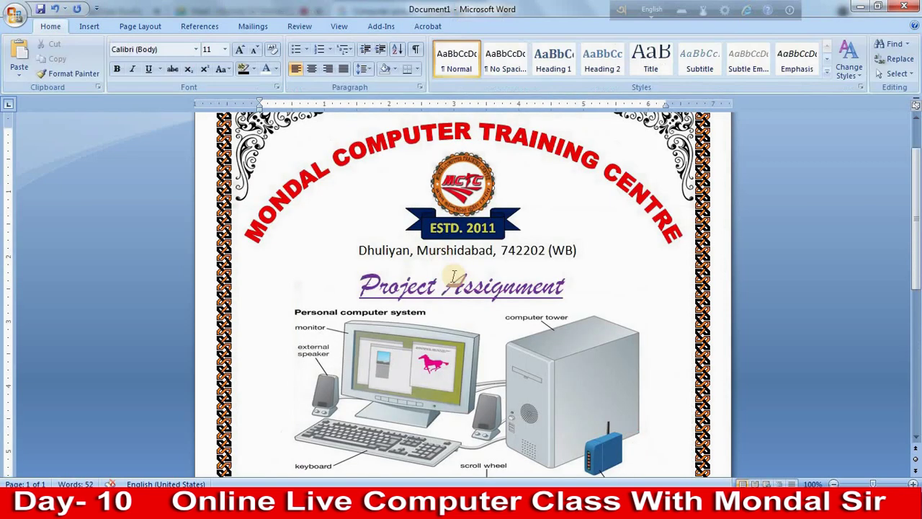
Insert 7-business-woman-girl-png-image from E:\Clipart for DTP\Advertiser into the page
{"action": "left_click", "coordinate": [414, 245]}
{"action": "scroll", "coordinate": [516, 299], "scroll_direction": "down", "scroll_amount": 5}
{"action": "scroll", "coordinate": [515, 299], "scroll_direction": "down", "scroll_amount": 4}
{"action": "scroll", "coordinate": [521, 315], "scroll_direction": "down", "scroll_amount": 1}
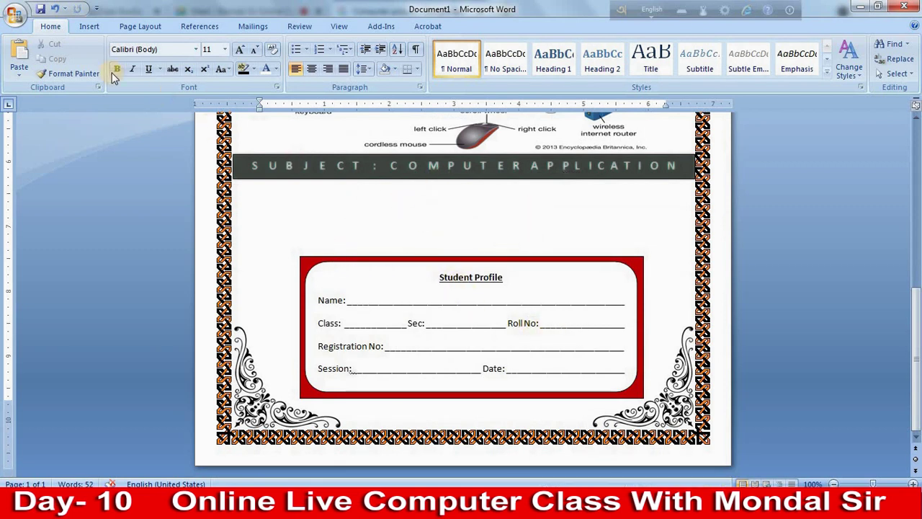
{"action": "left_click", "coordinate": [89, 26]}
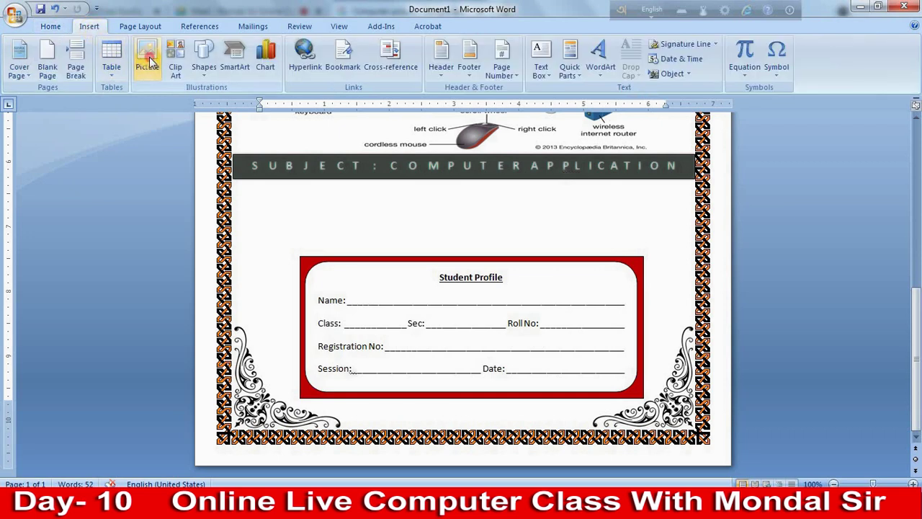
{"action": "left_click", "coordinate": [147, 59]}
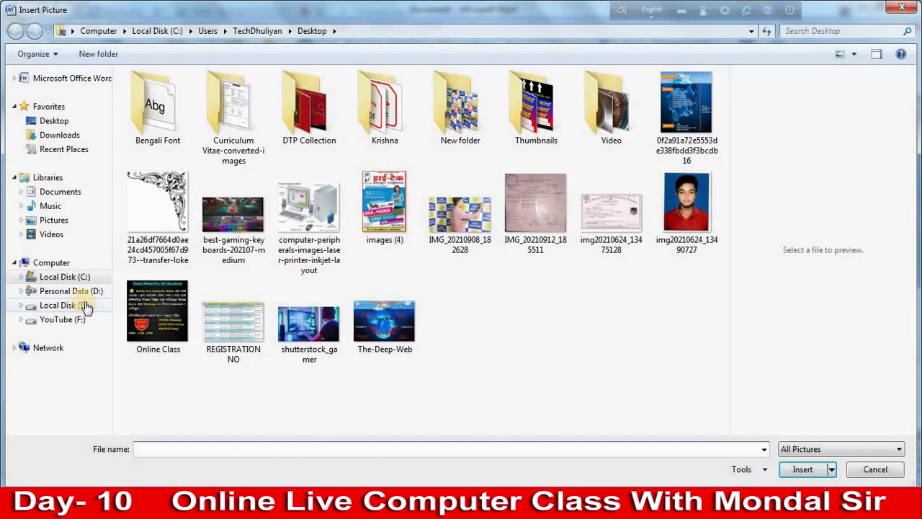
{"action": "left_click", "coordinate": [64, 305]}
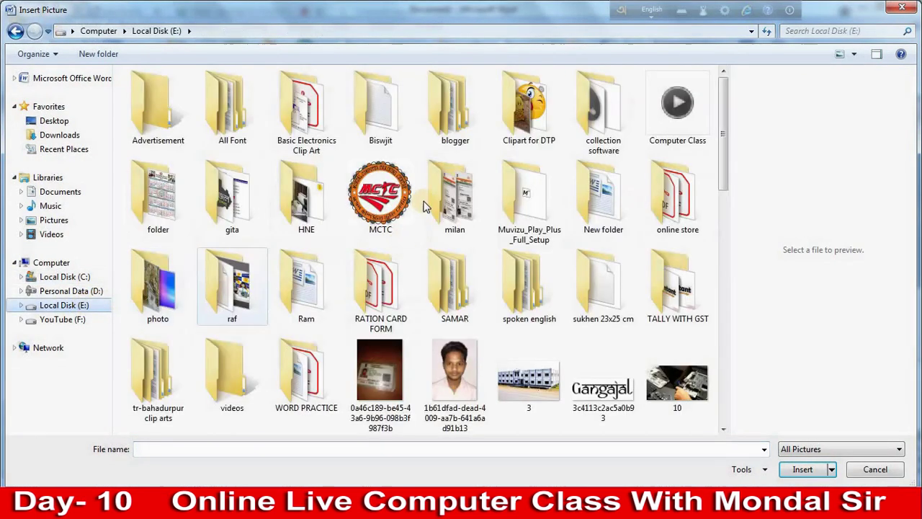
{"action": "double_click", "coordinate": [514, 135]}
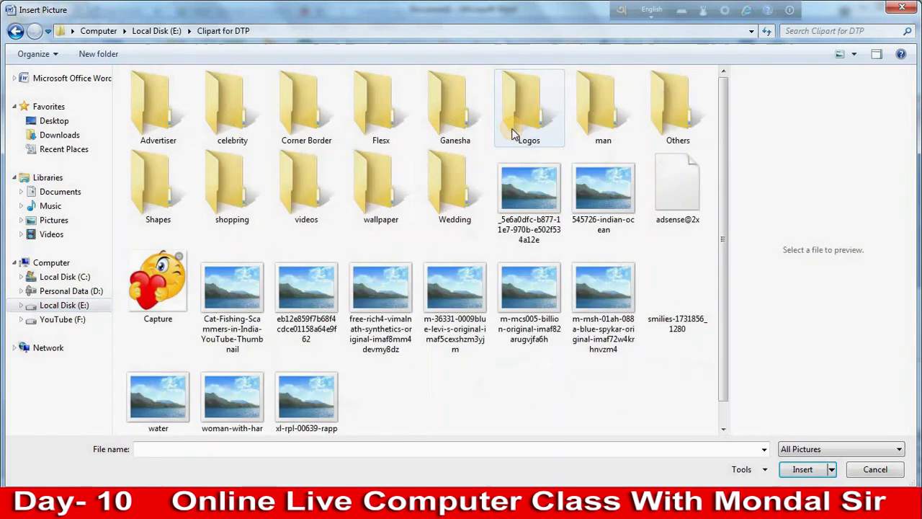
{"action": "left_click", "coordinate": [163, 126]}
{"action": "double_click", "coordinate": [163, 126]}
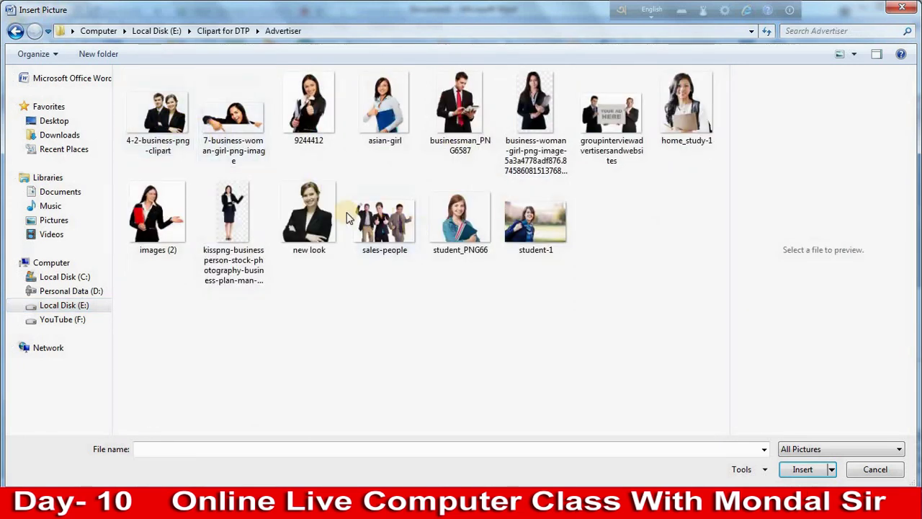
{"action": "left_click", "coordinate": [239, 132]}
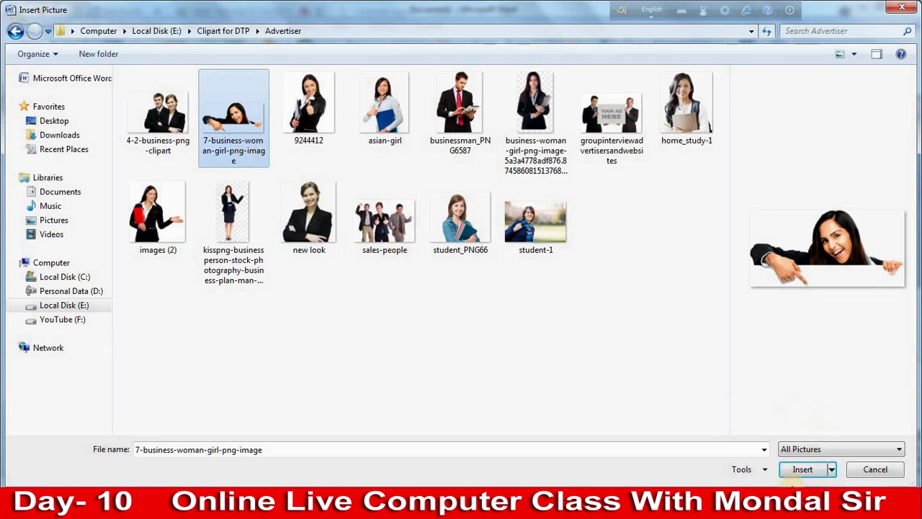
{"action": "left_click", "coordinate": [803, 469]}
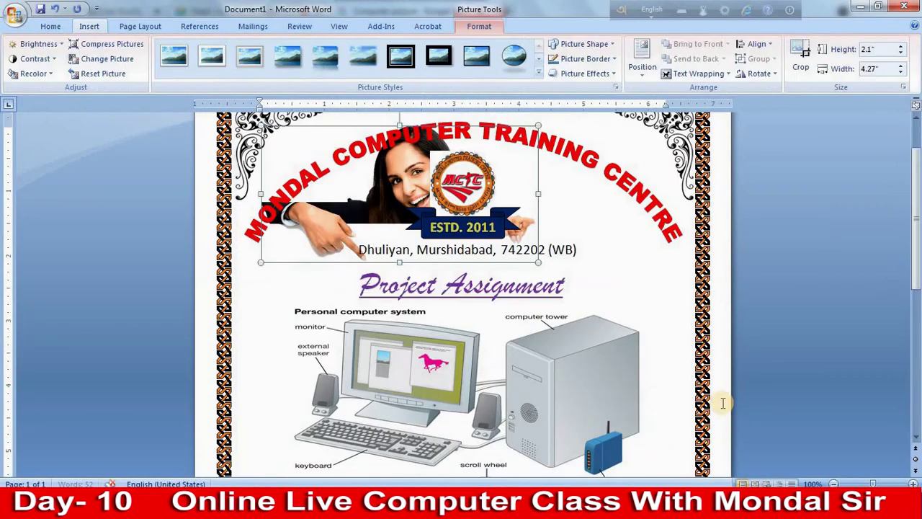
Set the woman picture's wrapping to In Front of Text and move it onto the Student Profile box
{"action": "left_click", "coordinate": [693, 75]}
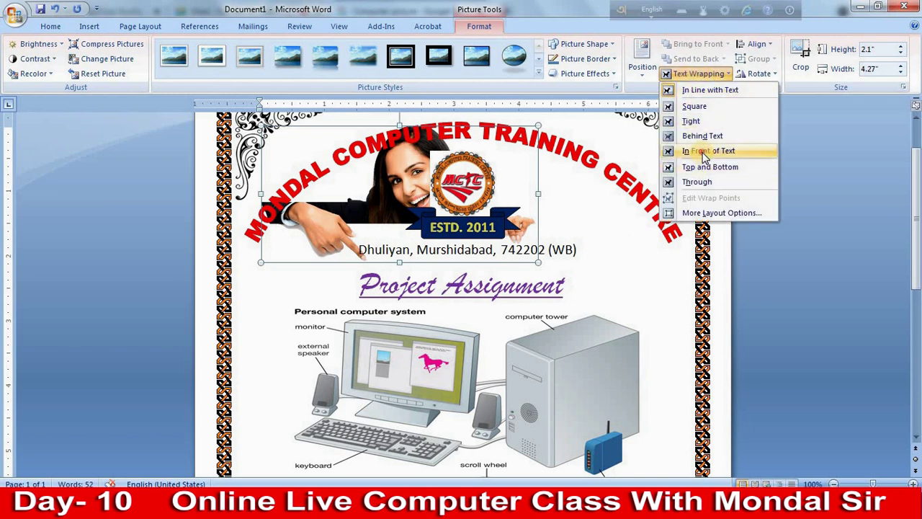
{"action": "left_click", "coordinate": [694, 150]}
{"action": "mouse_move", "coordinate": [418, 177]}
{"action": "left_mouse_down"}
{"action": "mouse_move", "coordinate": [469, 173]}
{"action": "mouse_move", "coordinate": [465, 361]}
{"action": "left_mouse_up"}
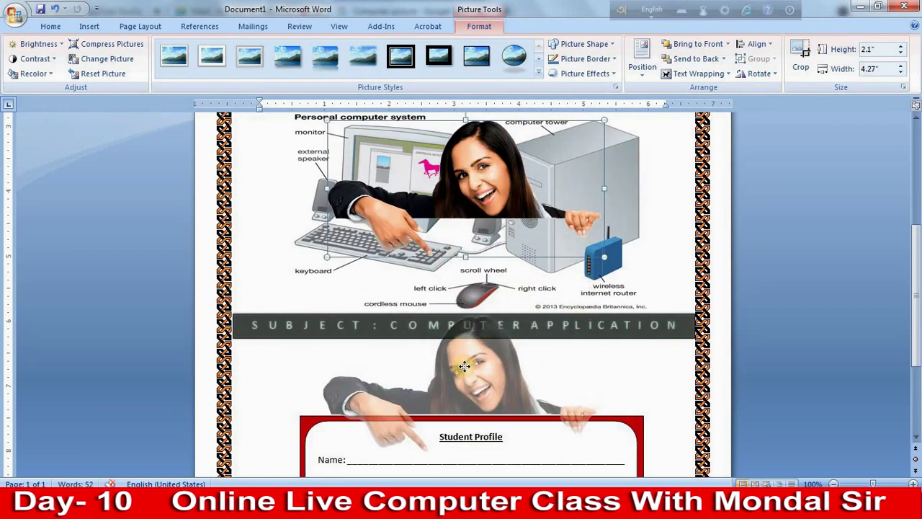
{"action": "left_click_drag", "start_coordinate": [465, 361], "coordinate": [467, 363]}
Shrink the woman picture to about 1.31" by 2.66" and position her above the Student Profile heading
{"action": "scroll", "coordinate": [536, 331], "scroll_direction": "down", "scroll_amount": 3}
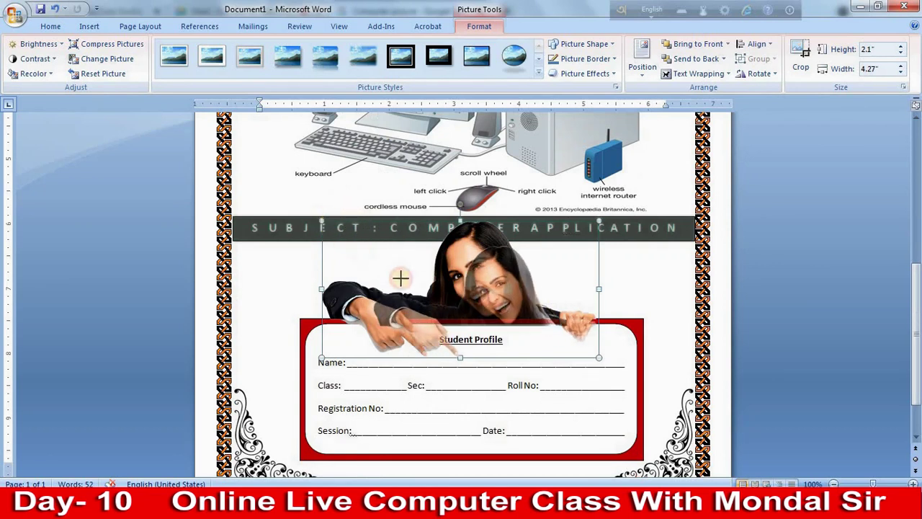
{"action": "left_click_drag", "start_coordinate": [324, 223], "coordinate": [427, 272]}
{"action": "left_click_drag", "start_coordinate": [542, 315], "coordinate": [489, 301]}
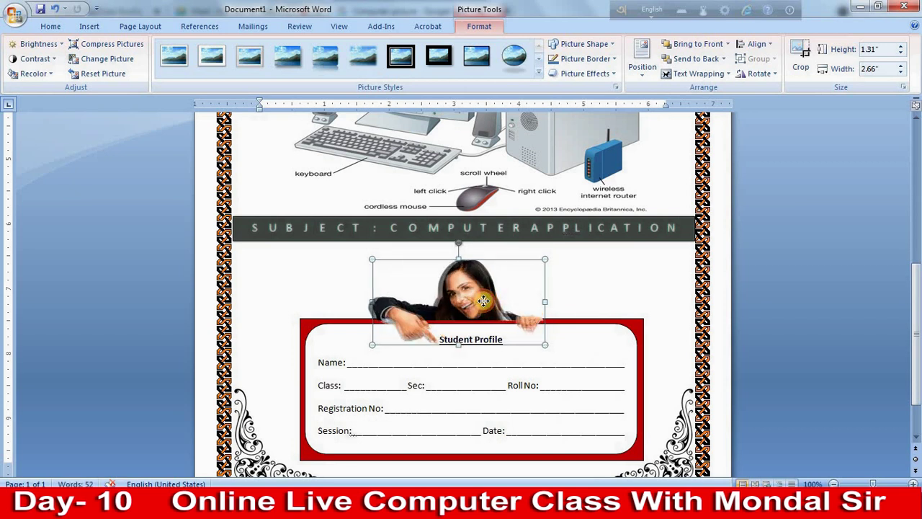
{"action": "left_click_drag", "start_coordinate": [489, 302], "coordinate": [483, 298]}
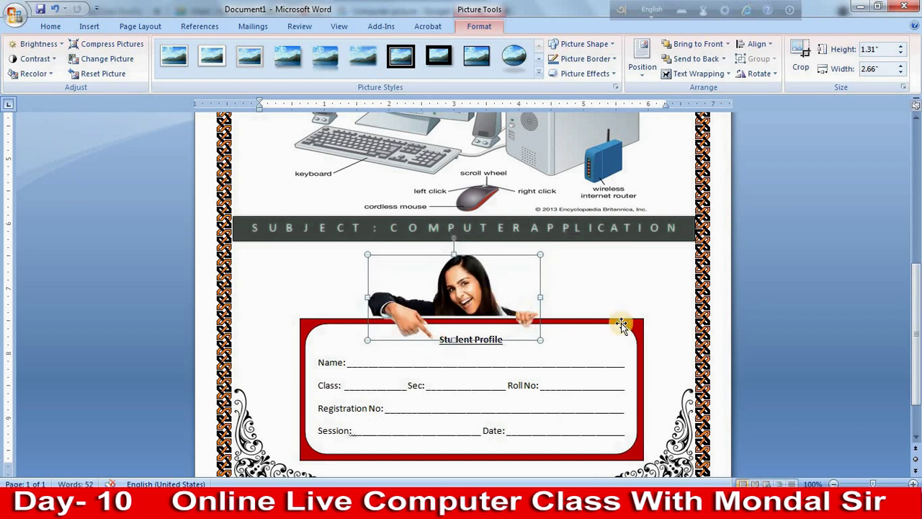
{"action": "key", "text": "Down"}
{"action": "key", "text": "Down"}
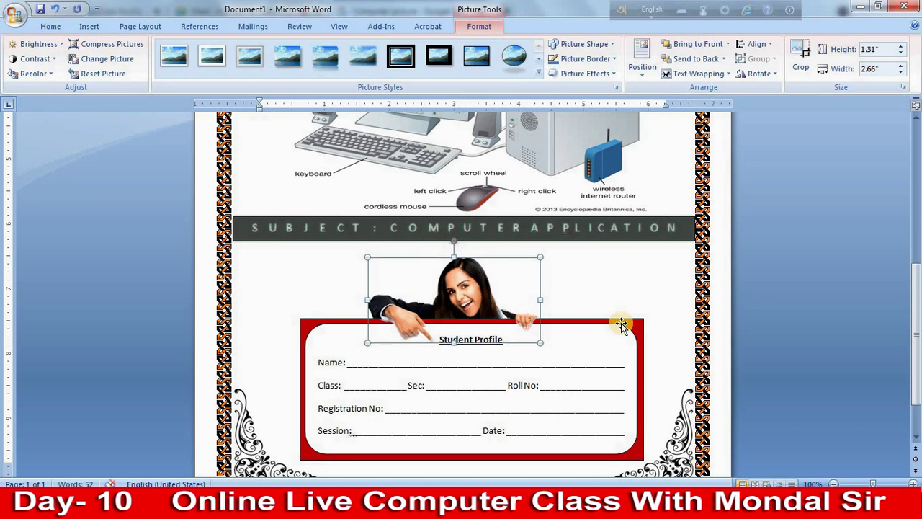
{"action": "left_click", "coordinate": [665, 313]}
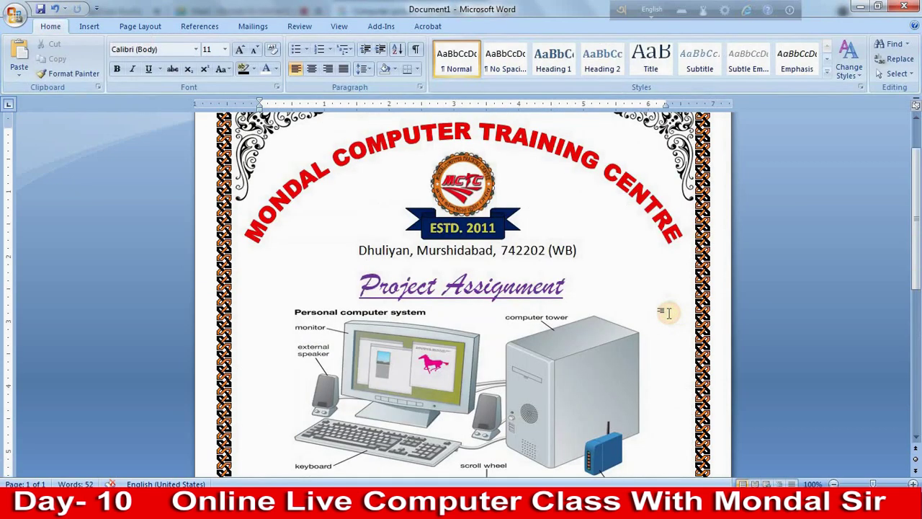
{"action": "scroll", "coordinate": [681, 325], "scroll_direction": "down", "scroll_amount": 5}
{"action": "scroll", "coordinate": [684, 339], "scroll_direction": "down", "scroll_amount": 4}
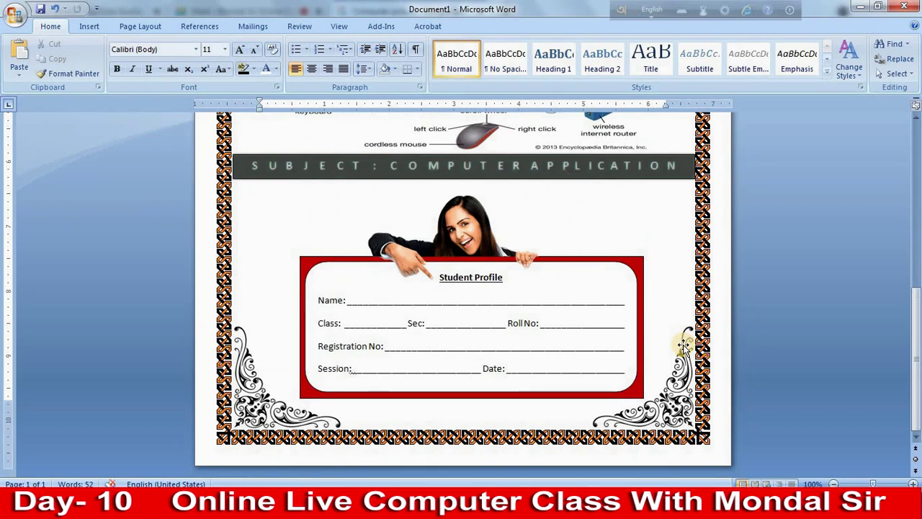
{"action": "scroll", "coordinate": [618, 335], "scroll_direction": "up", "scroll_amount": 4}
{"action": "scroll", "coordinate": [621, 334], "scroll_direction": "up", "scroll_amount": 5}
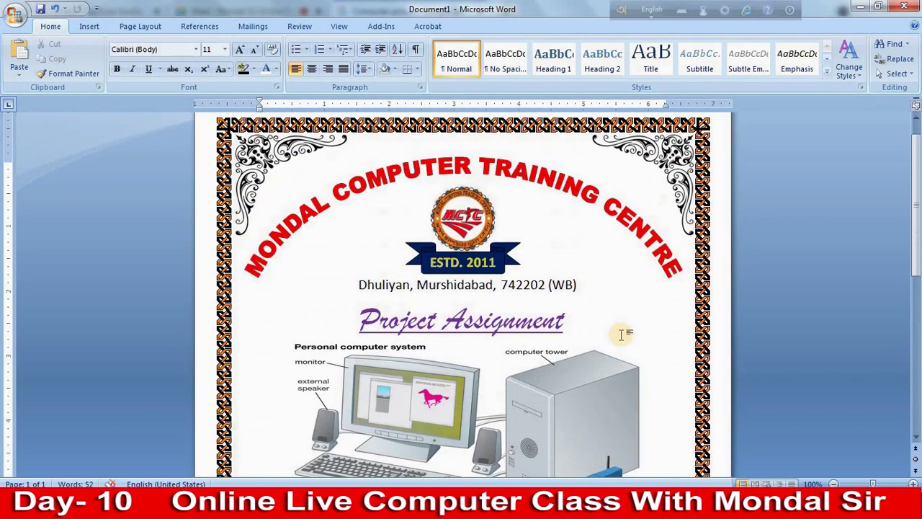
{"action": "scroll", "coordinate": [621, 335], "scroll_direction": "up", "scroll_amount": 1}
{"action": "scroll", "coordinate": [648, 334], "scroll_direction": "down", "scroll_amount": 4}
{"action": "scroll", "coordinate": [680, 334], "scroll_direction": "down", "scroll_amount": 1}
{"action": "scroll", "coordinate": [680, 334], "scroll_direction": "up", "scroll_amount": 5}
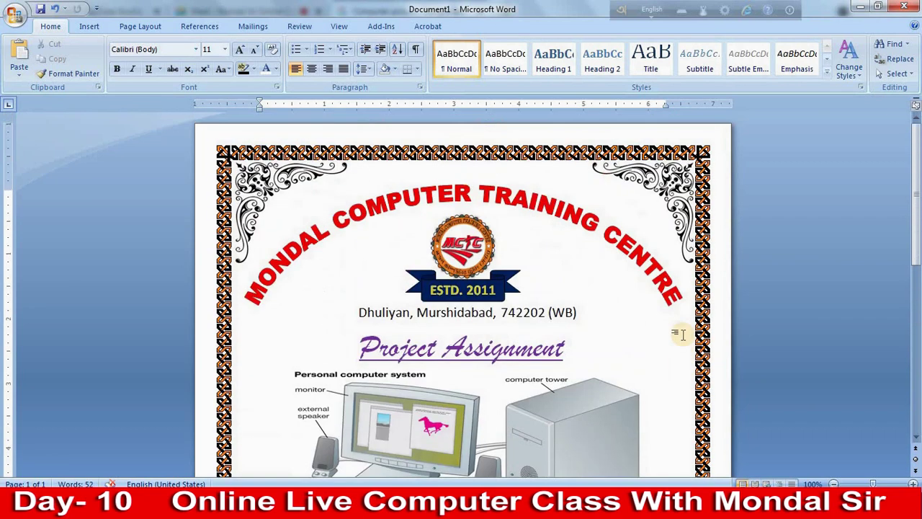
{"action": "scroll", "coordinate": [680, 334], "scroll_direction": "down", "scroll_amount": 5}
{"action": "scroll", "coordinate": [680, 335], "scroll_direction": "down", "scroll_amount": 6}
{"action": "scroll", "coordinate": [680, 334], "scroll_direction": "down", "scroll_amount": 1}
{"action": "scroll", "coordinate": [680, 346], "scroll_direction": "up", "scroll_amount": 1}
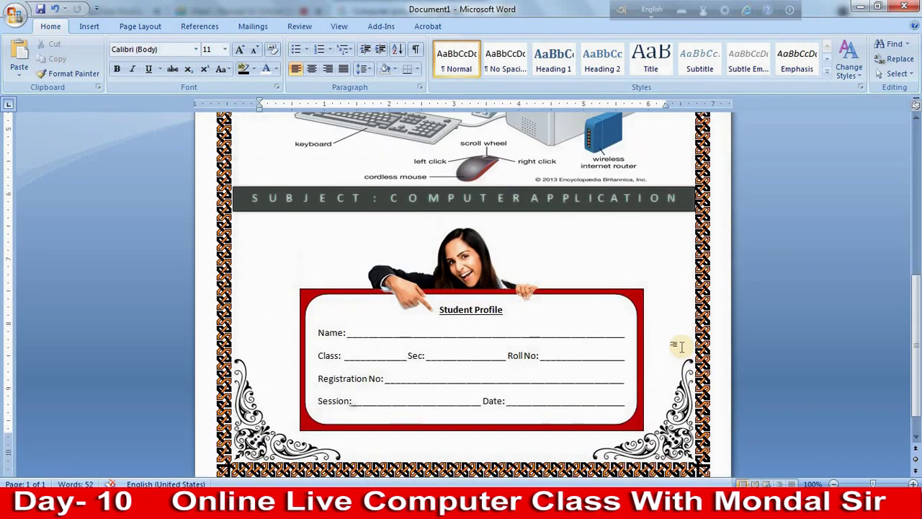
{"action": "scroll", "coordinate": [681, 347], "scroll_direction": "up", "scroll_amount": 4}
{"action": "scroll", "coordinate": [689, 347], "scroll_direction": "up", "scroll_amount": 1}
{"action": "scroll", "coordinate": [693, 350], "scroll_direction": "up", "scroll_amount": 3}
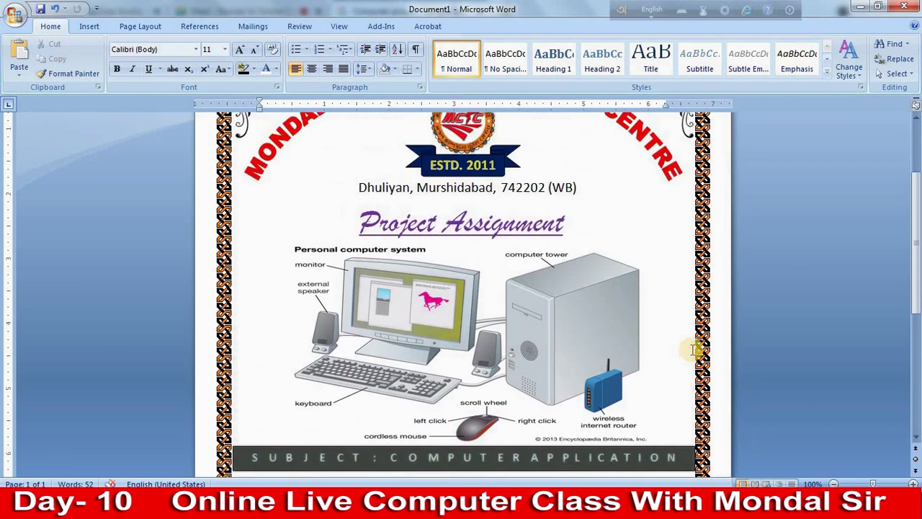
{"action": "scroll", "coordinate": [693, 350], "scroll_direction": "up", "scroll_amount": 3}
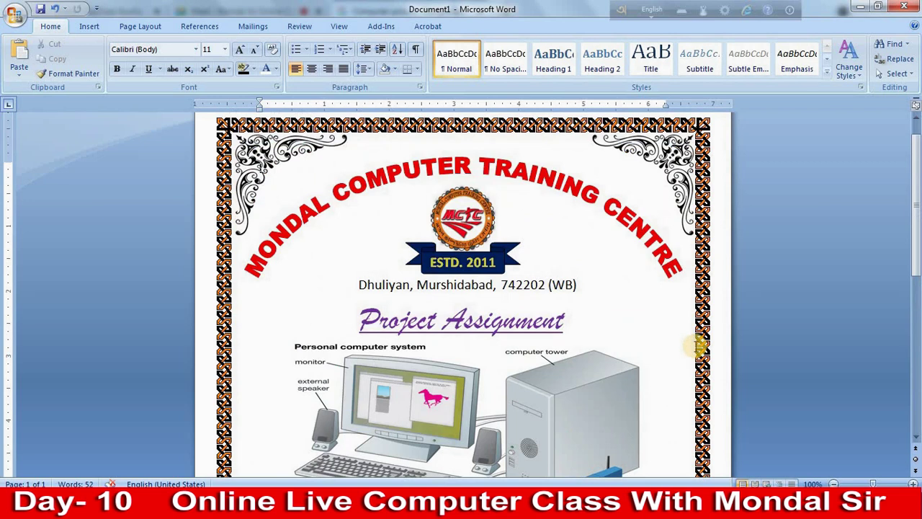